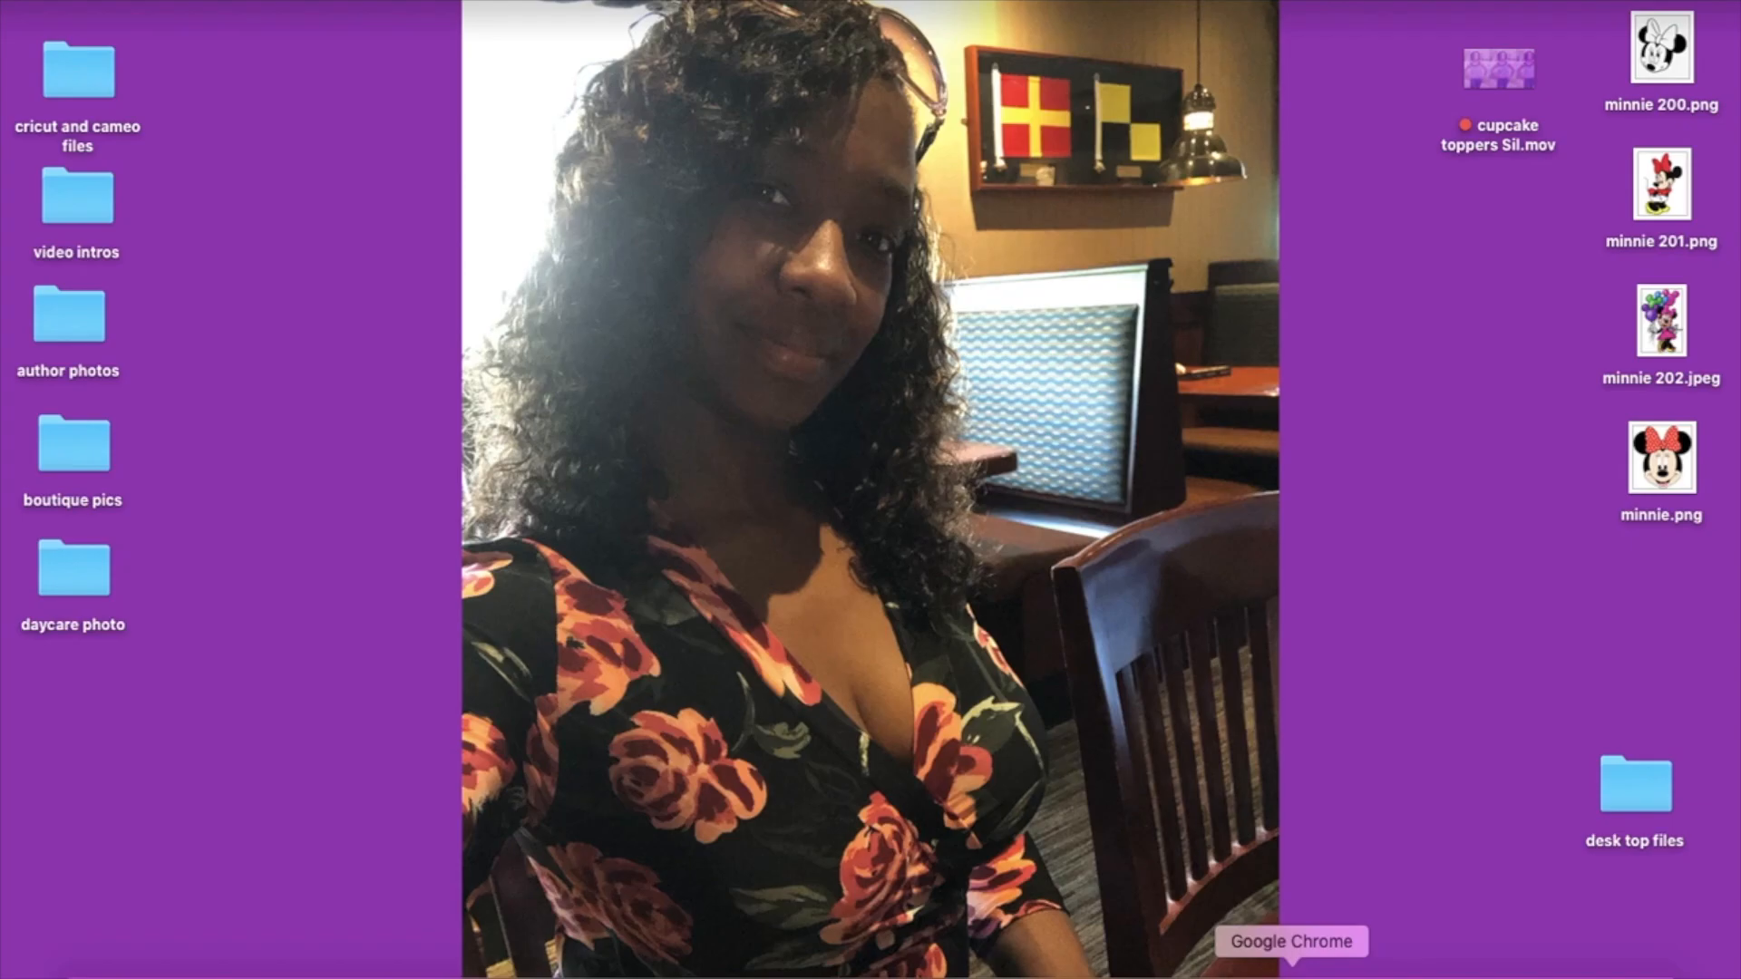
# Switch to Google Chrome and search Google Images for "minnie mouse clip art free"
pyautogui.click(1292, 968)
pyautogui.write('minnie')
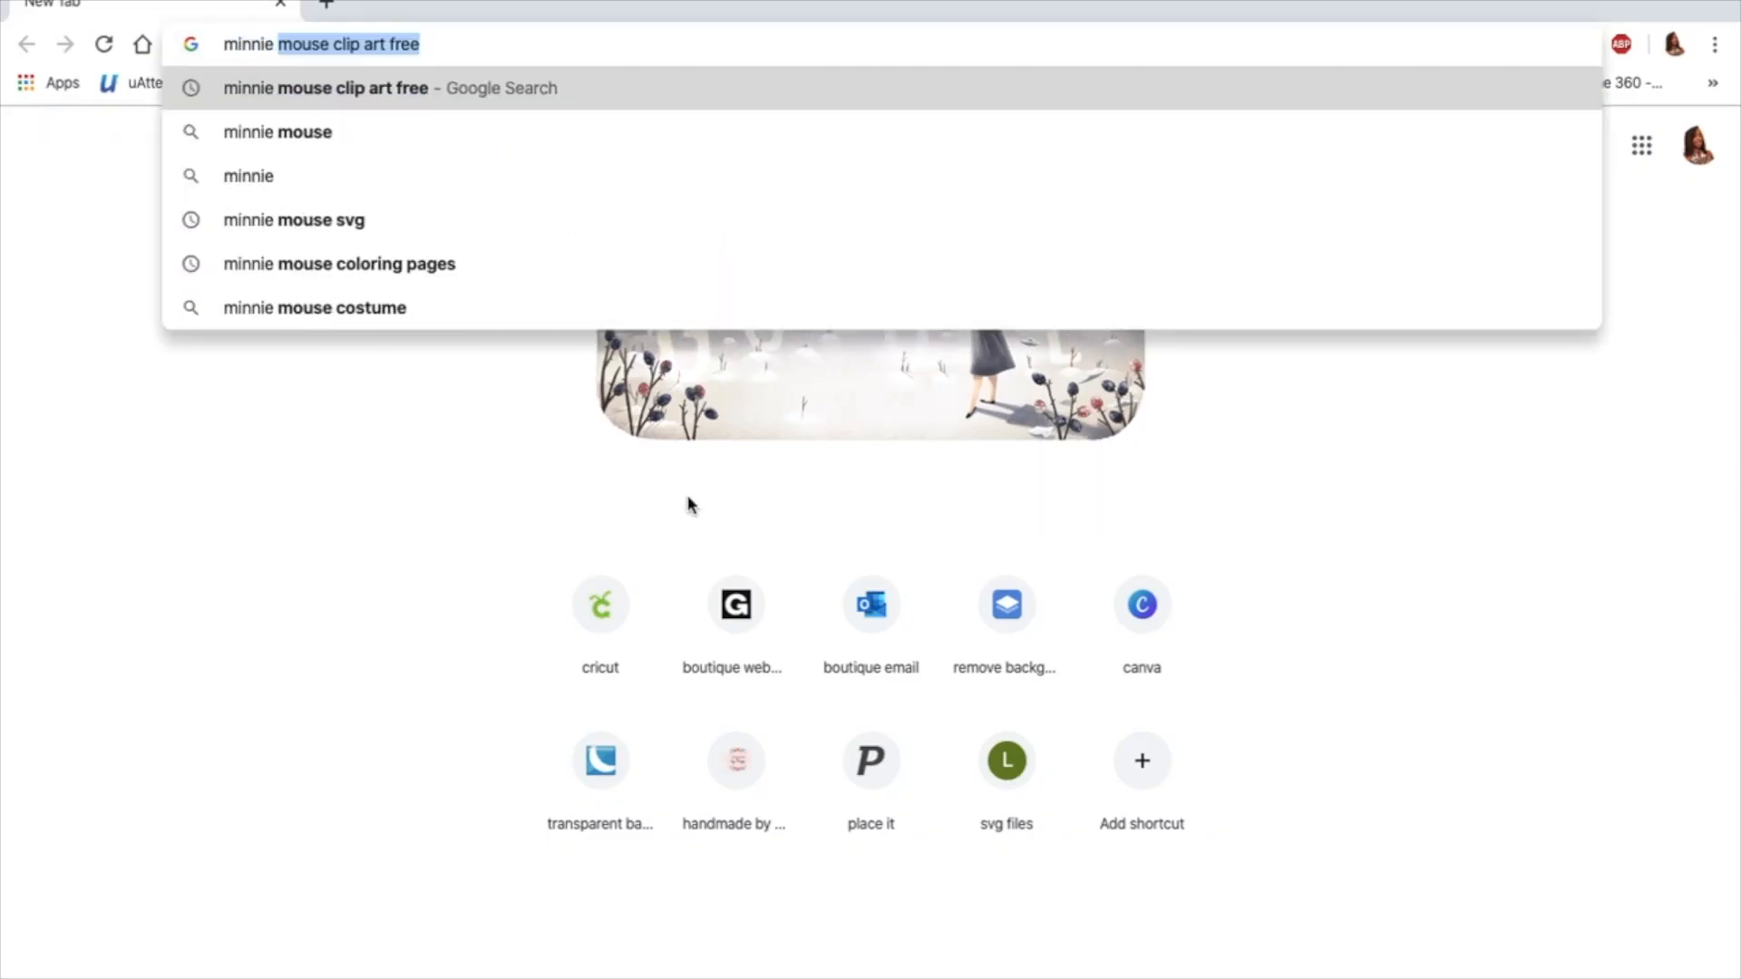
pyautogui.click(410, 84)
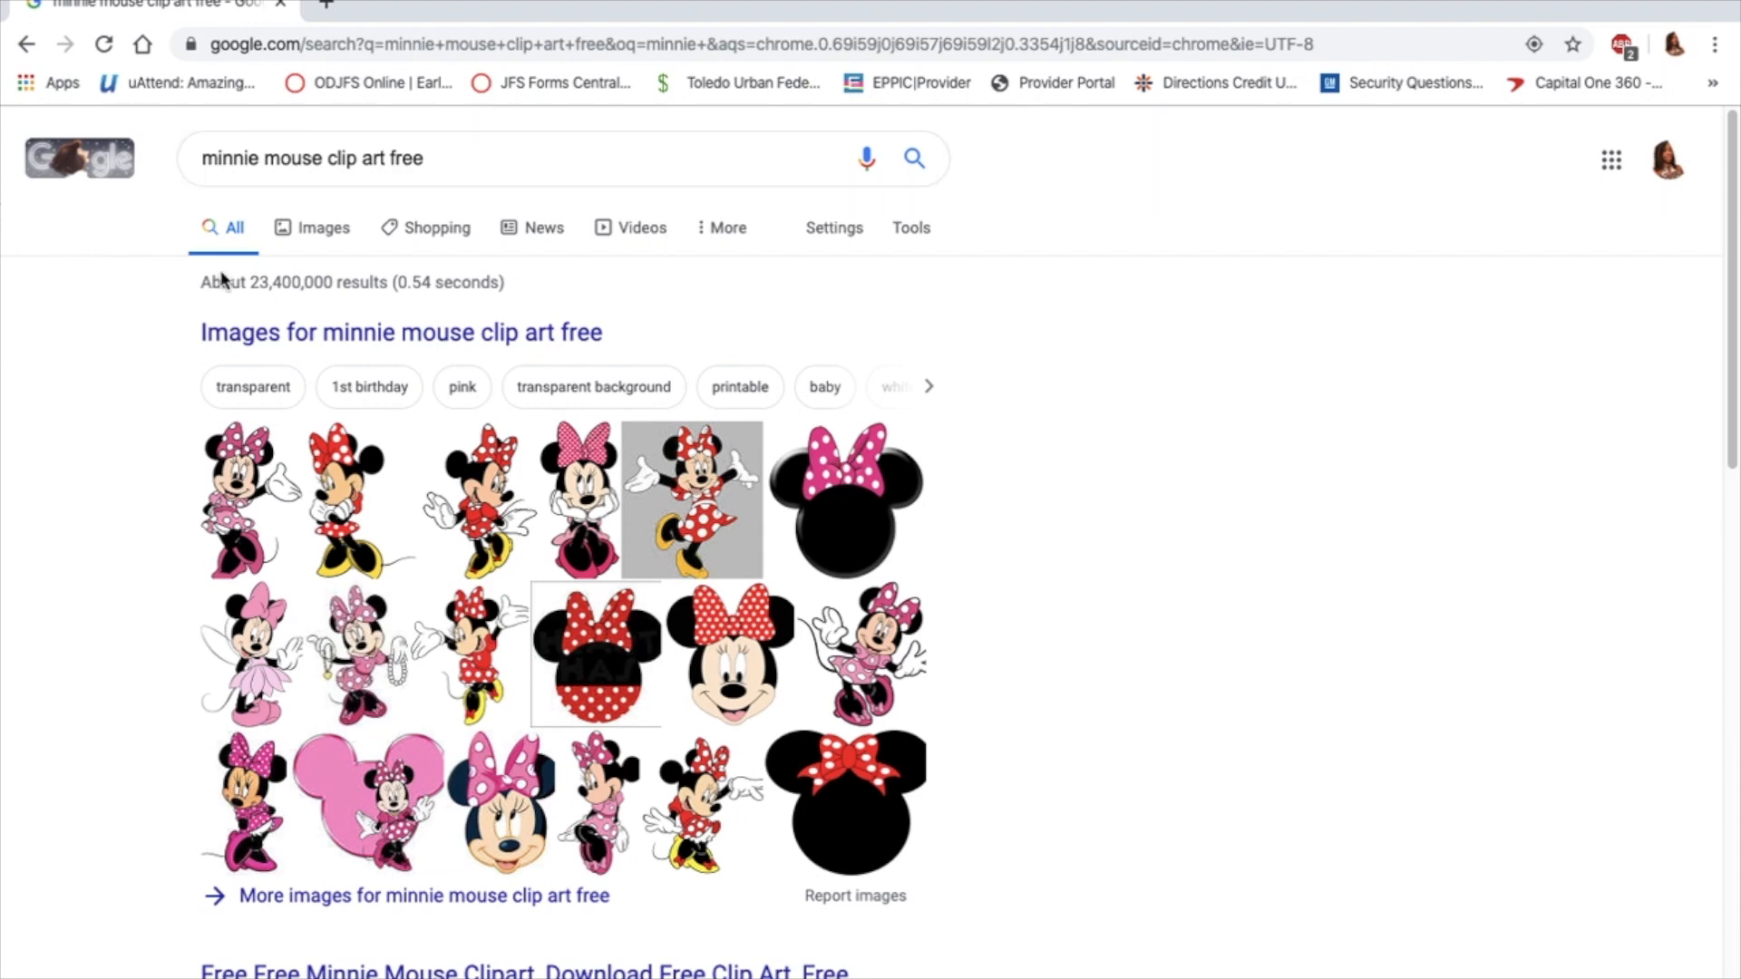
pyautogui.click(909, 230)
pyautogui.click(470, 337)
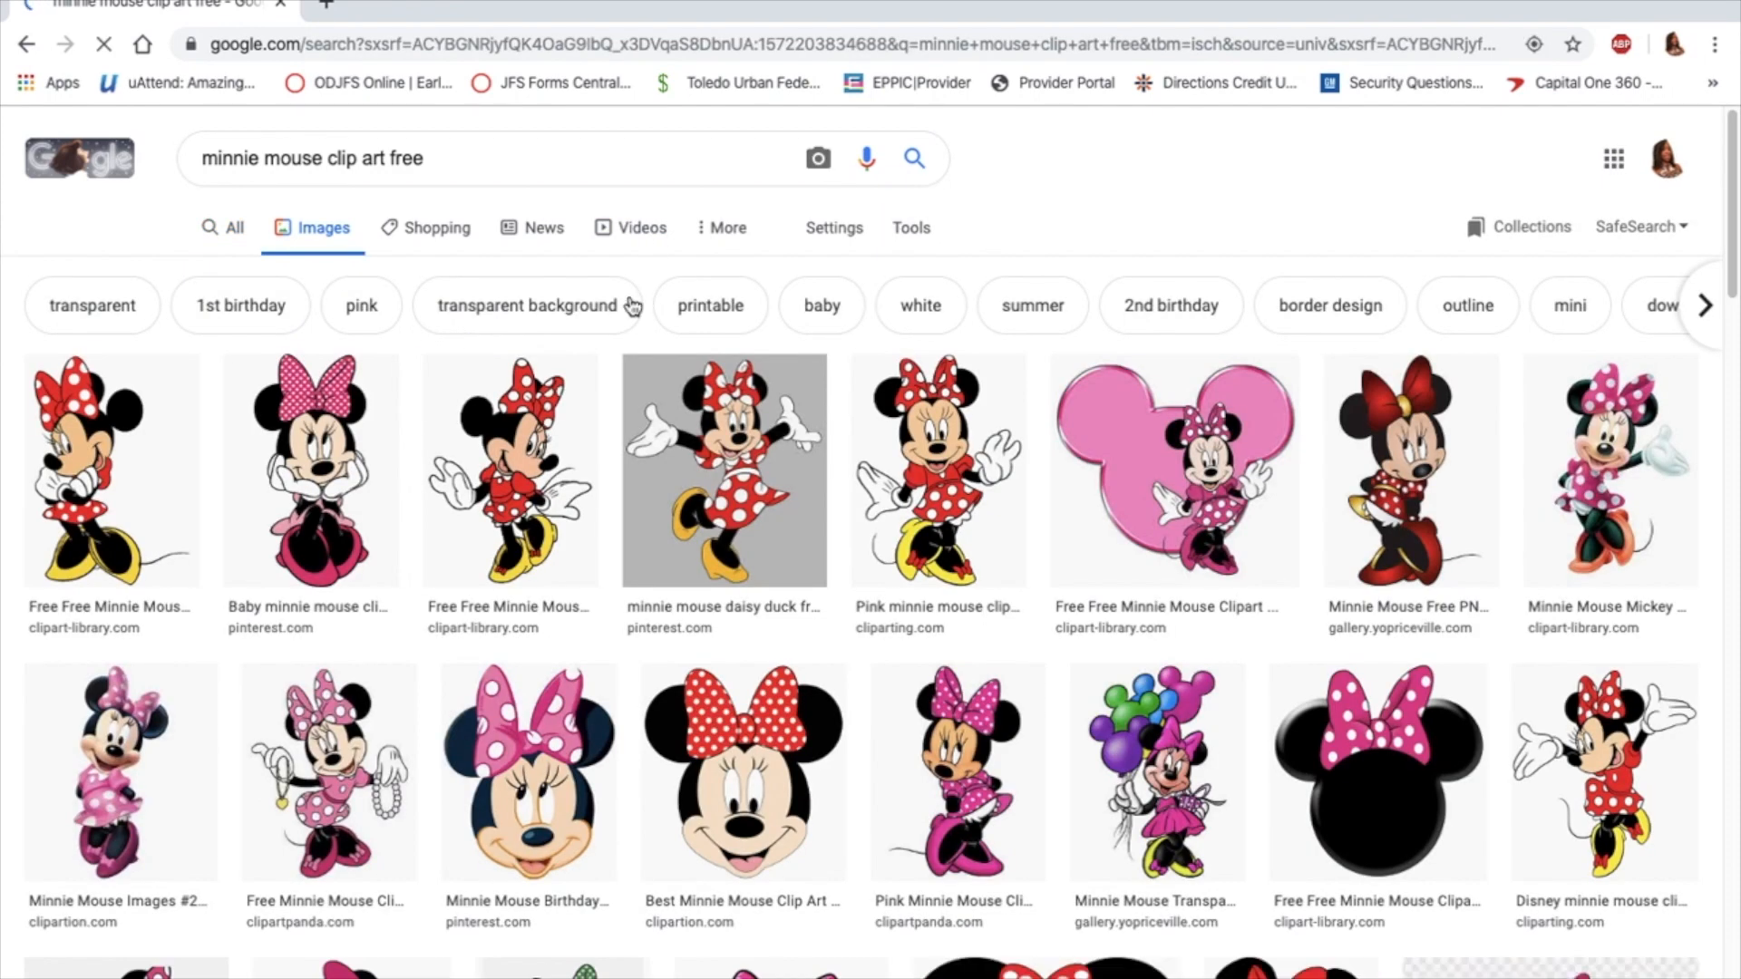
# Filter the Minnie Mouse image results to the Large size
pyautogui.click(929, 232)
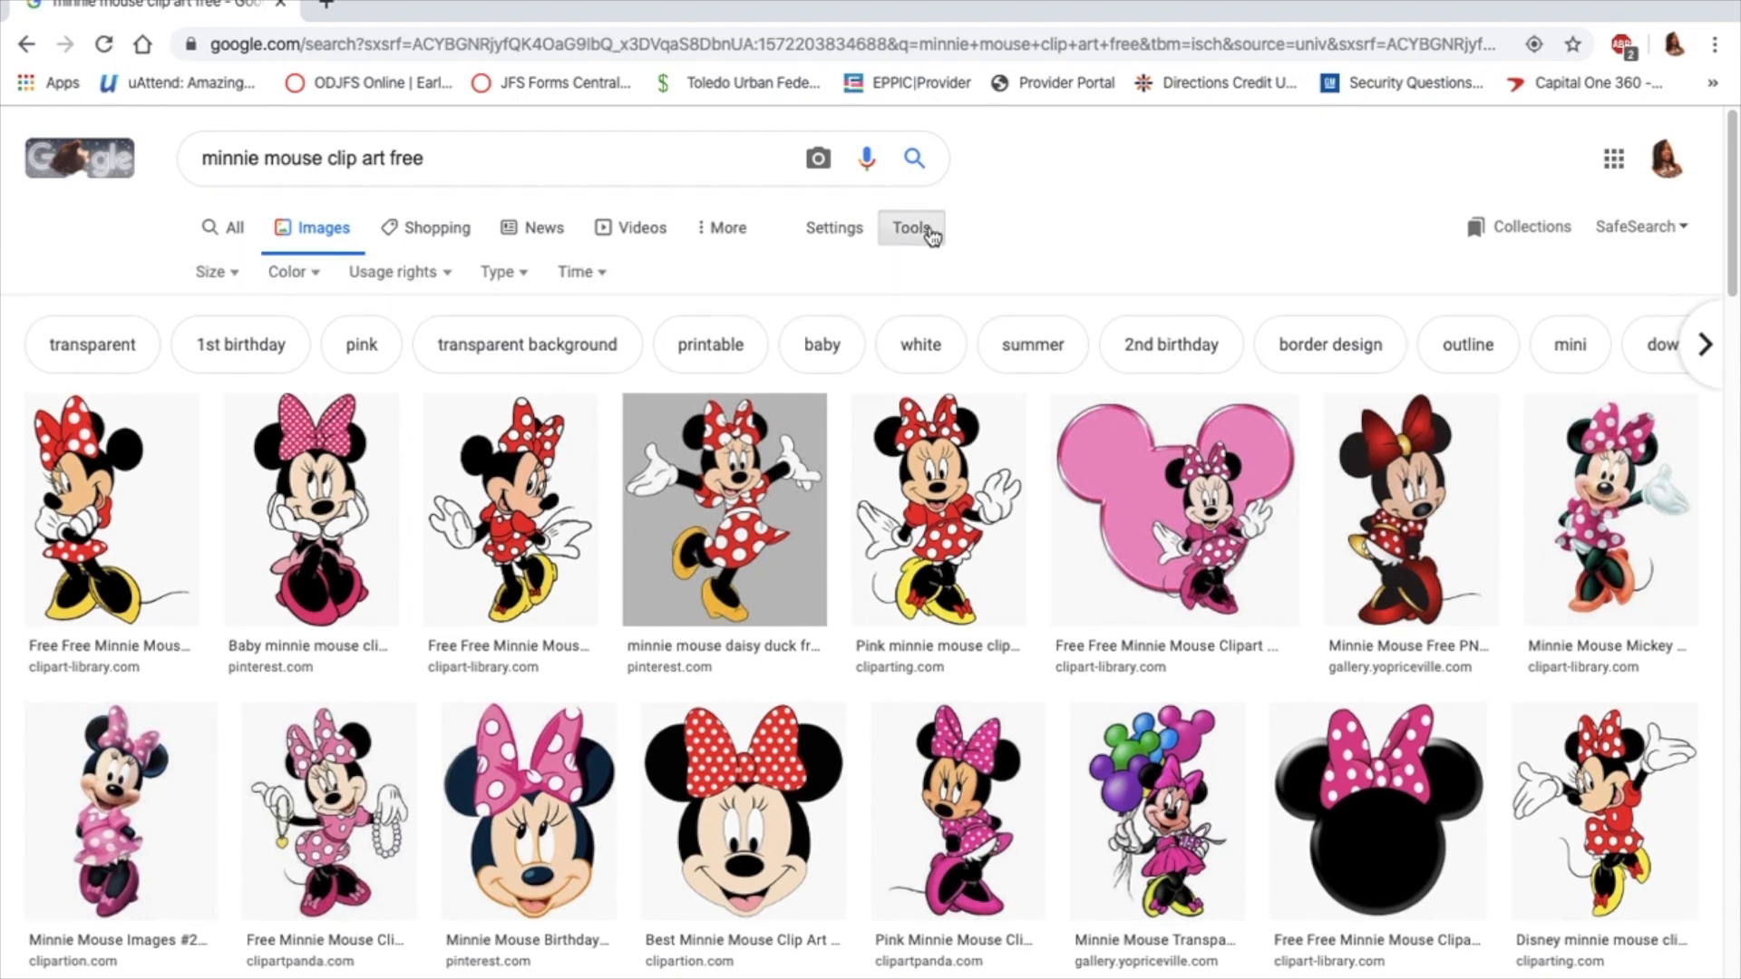
pyautogui.click(229, 274)
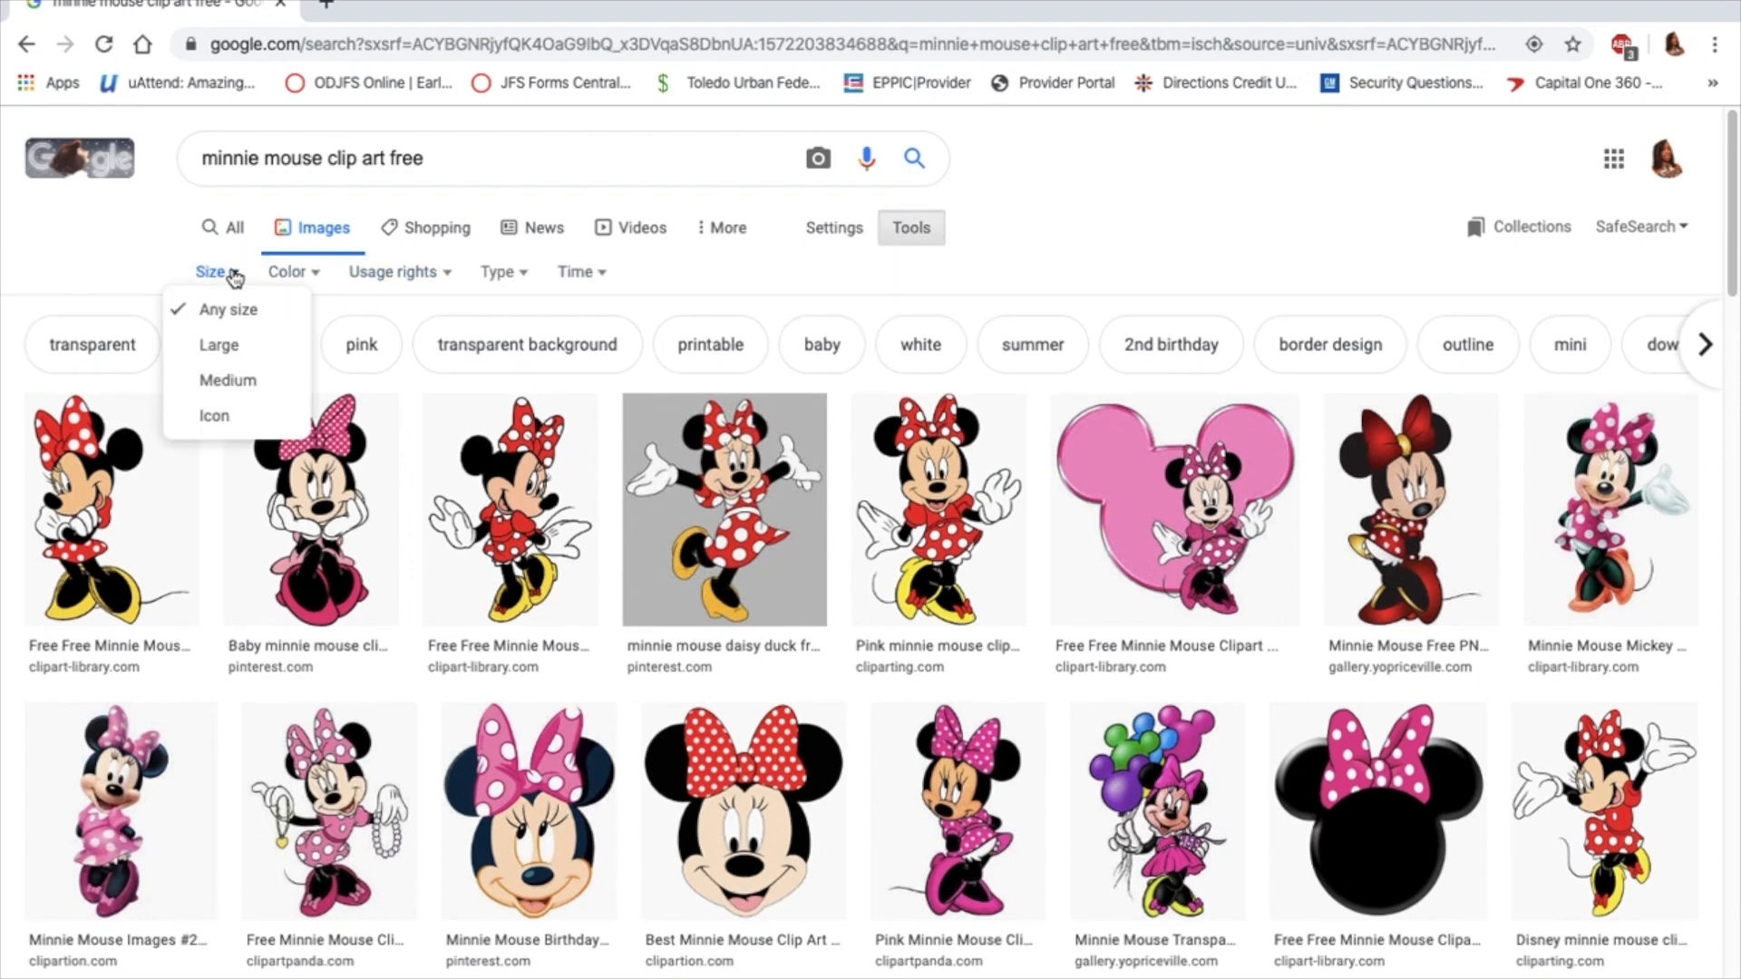
pyautogui.click(226, 352)
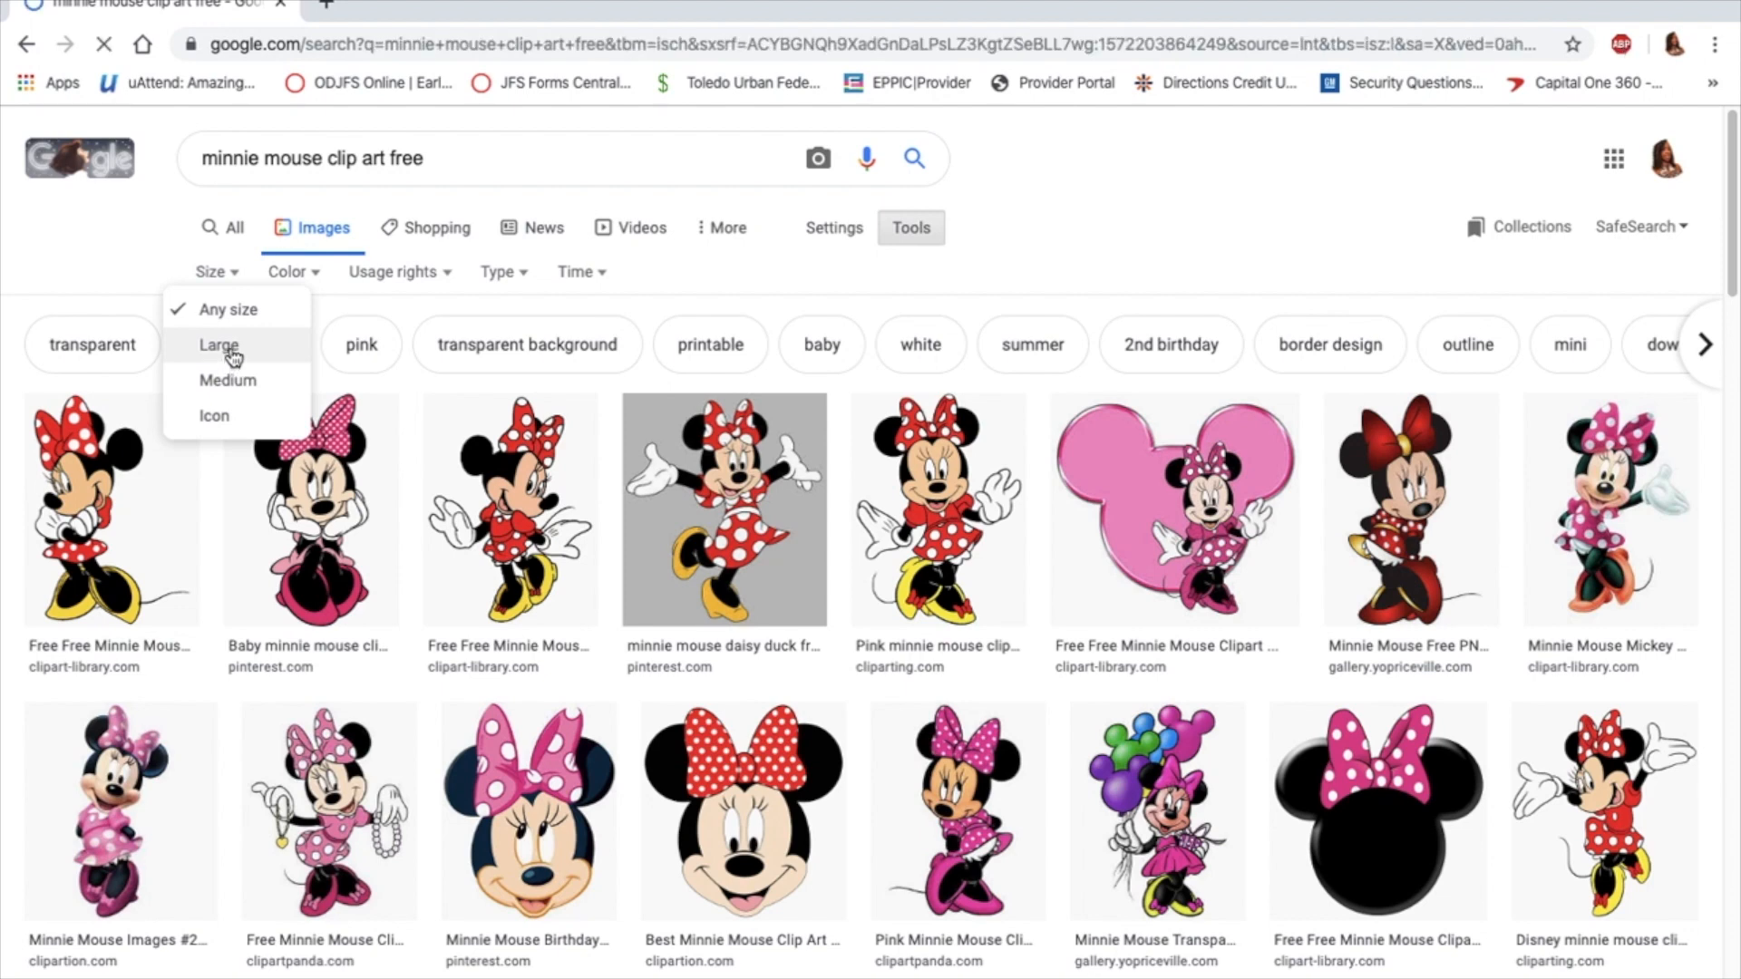
pyautogui.click(226, 351)
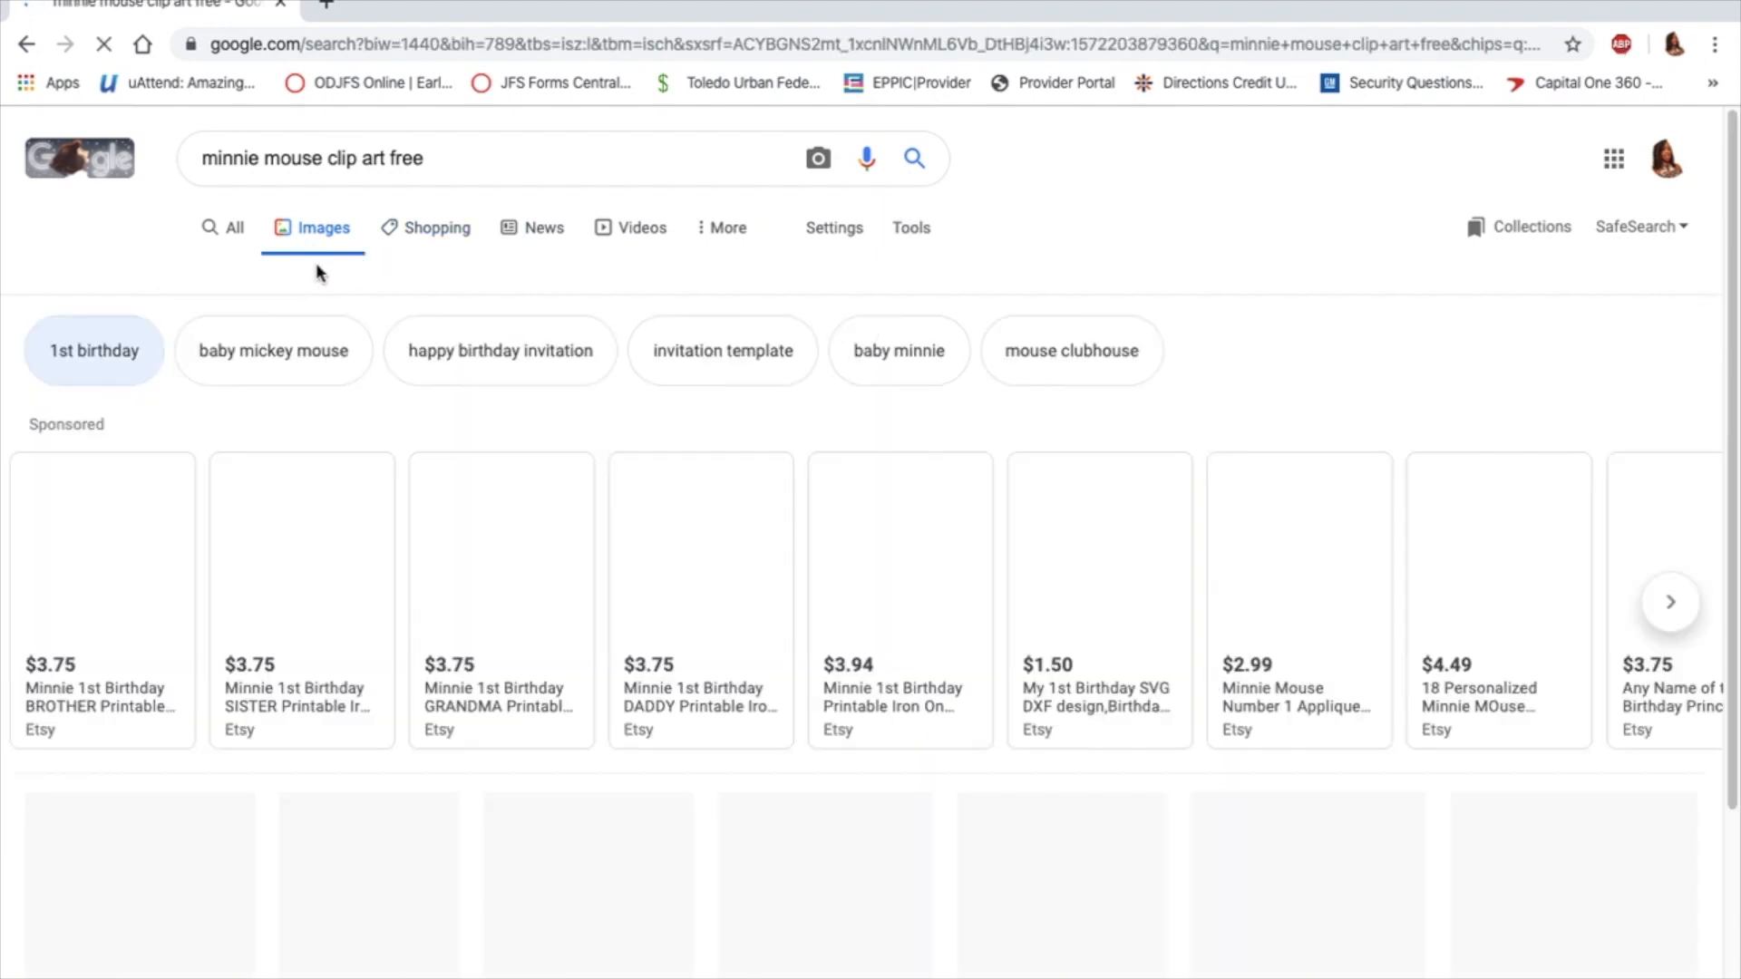
# Review the color and usage rights filters, and limit the image results to the Clip art type
pyautogui.click(317, 273)
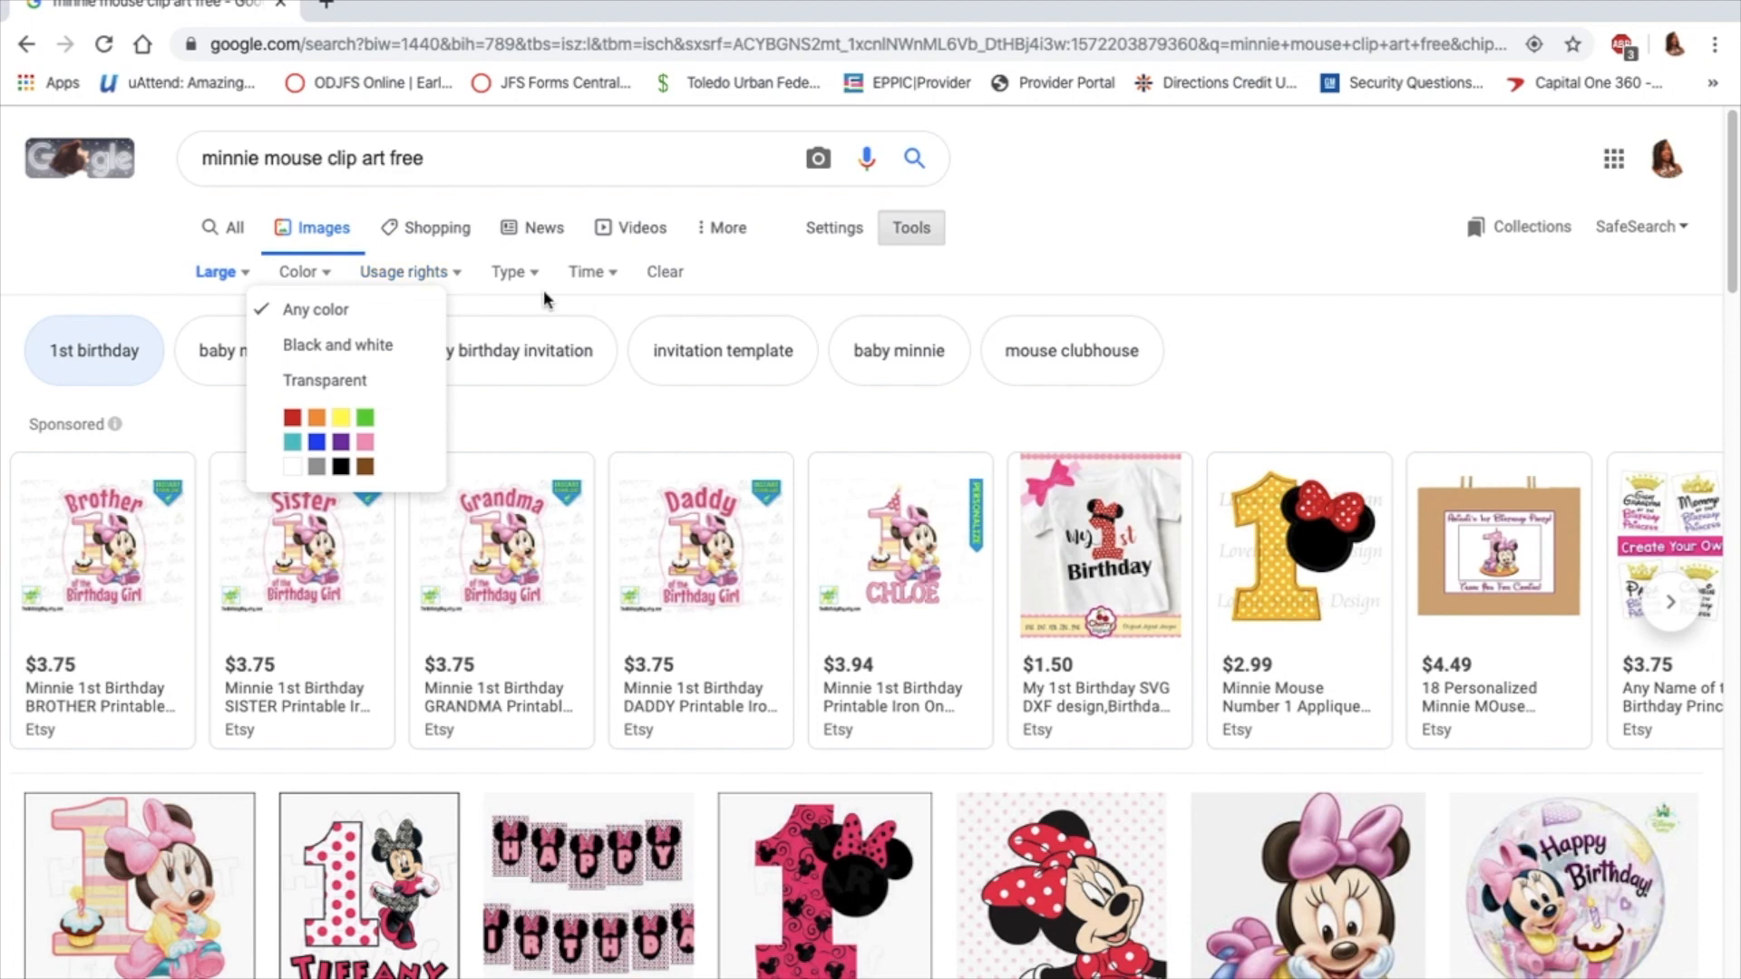
pyautogui.click(457, 274)
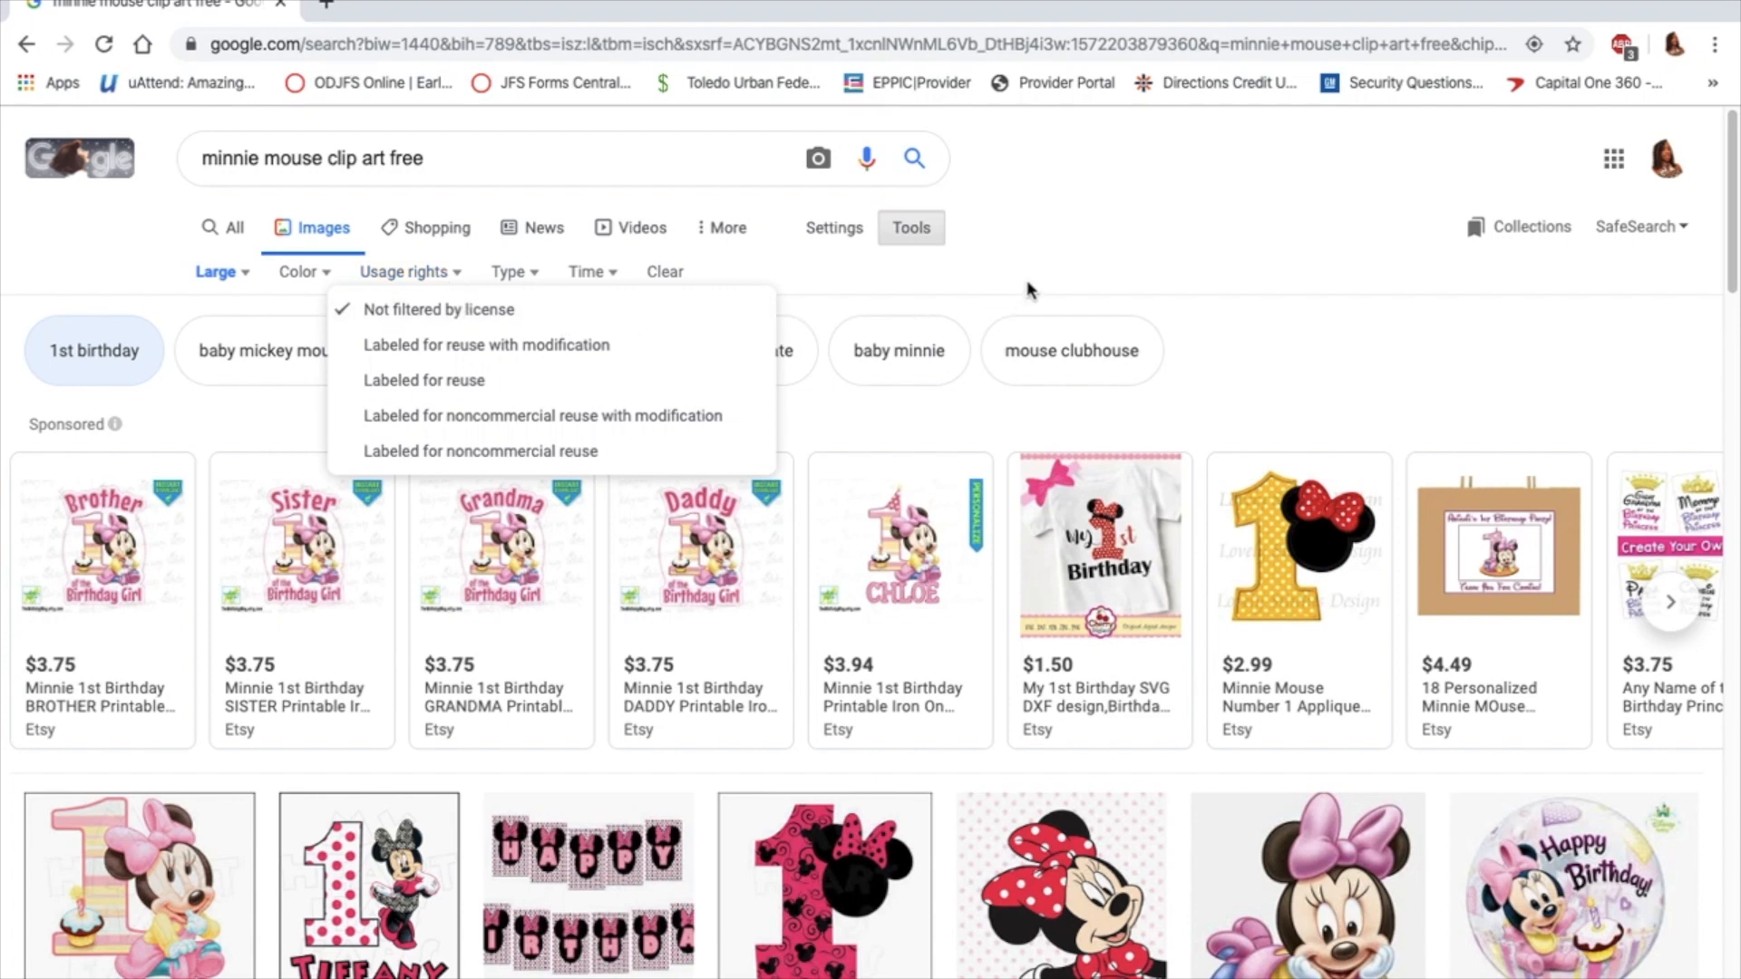
pyautogui.click(943, 280)
pyautogui.click(535, 273)
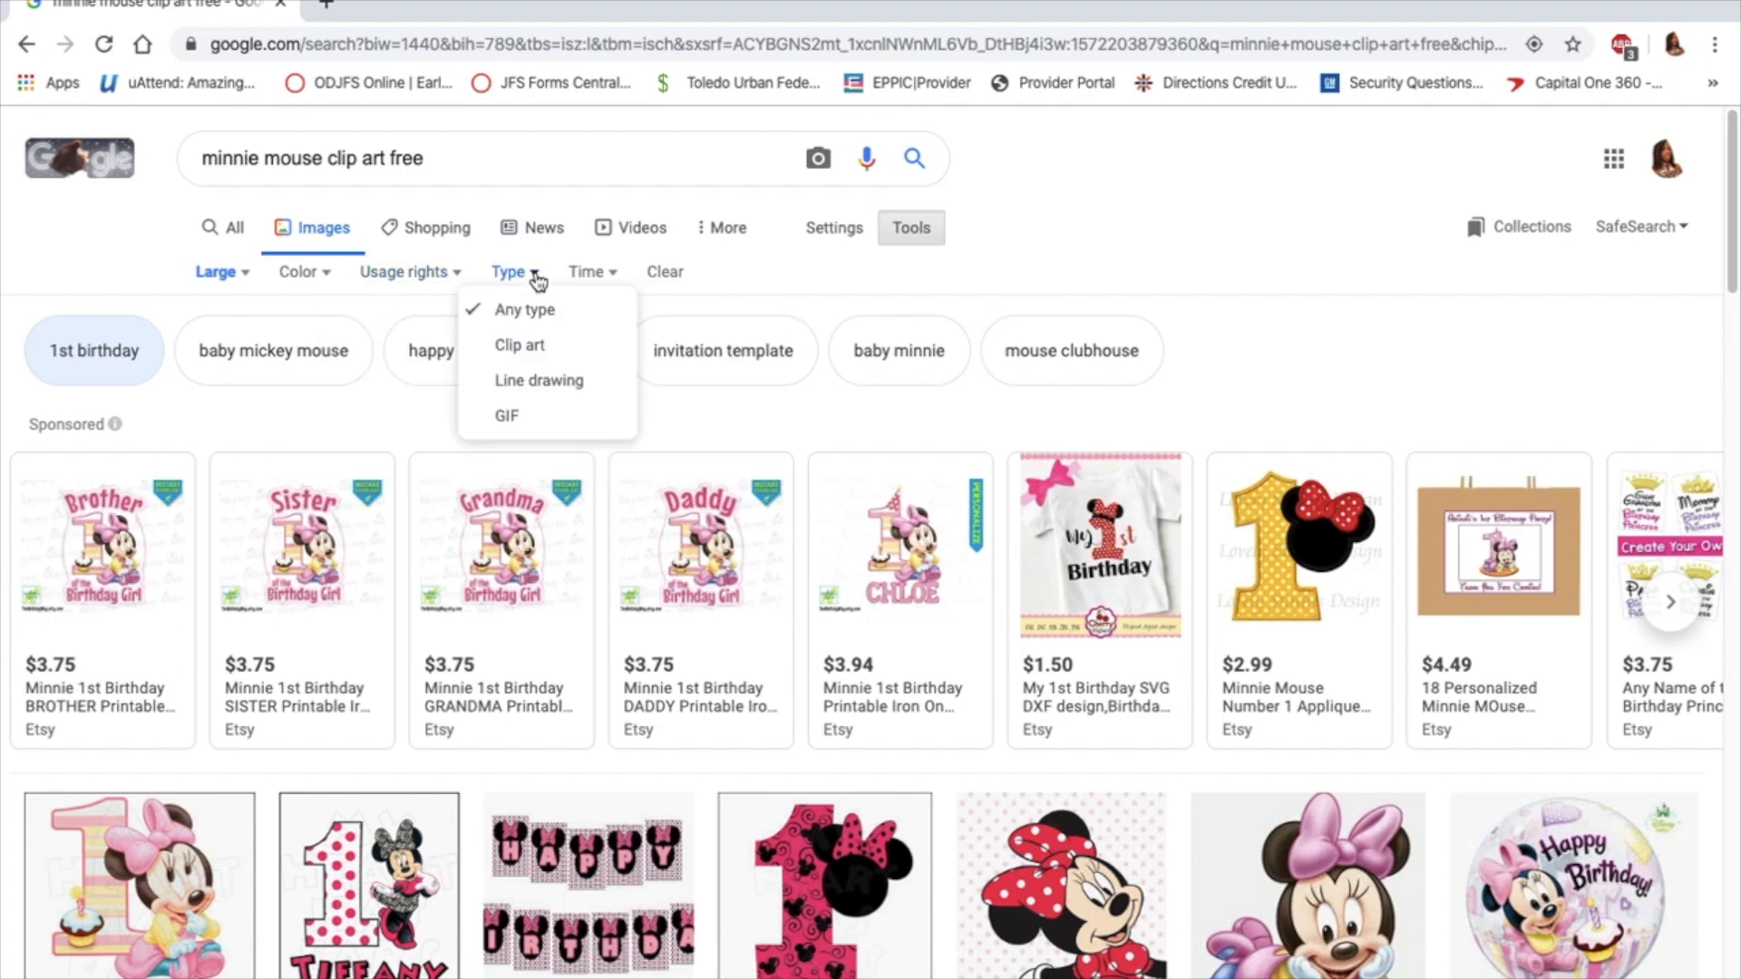
pyautogui.click(538, 346)
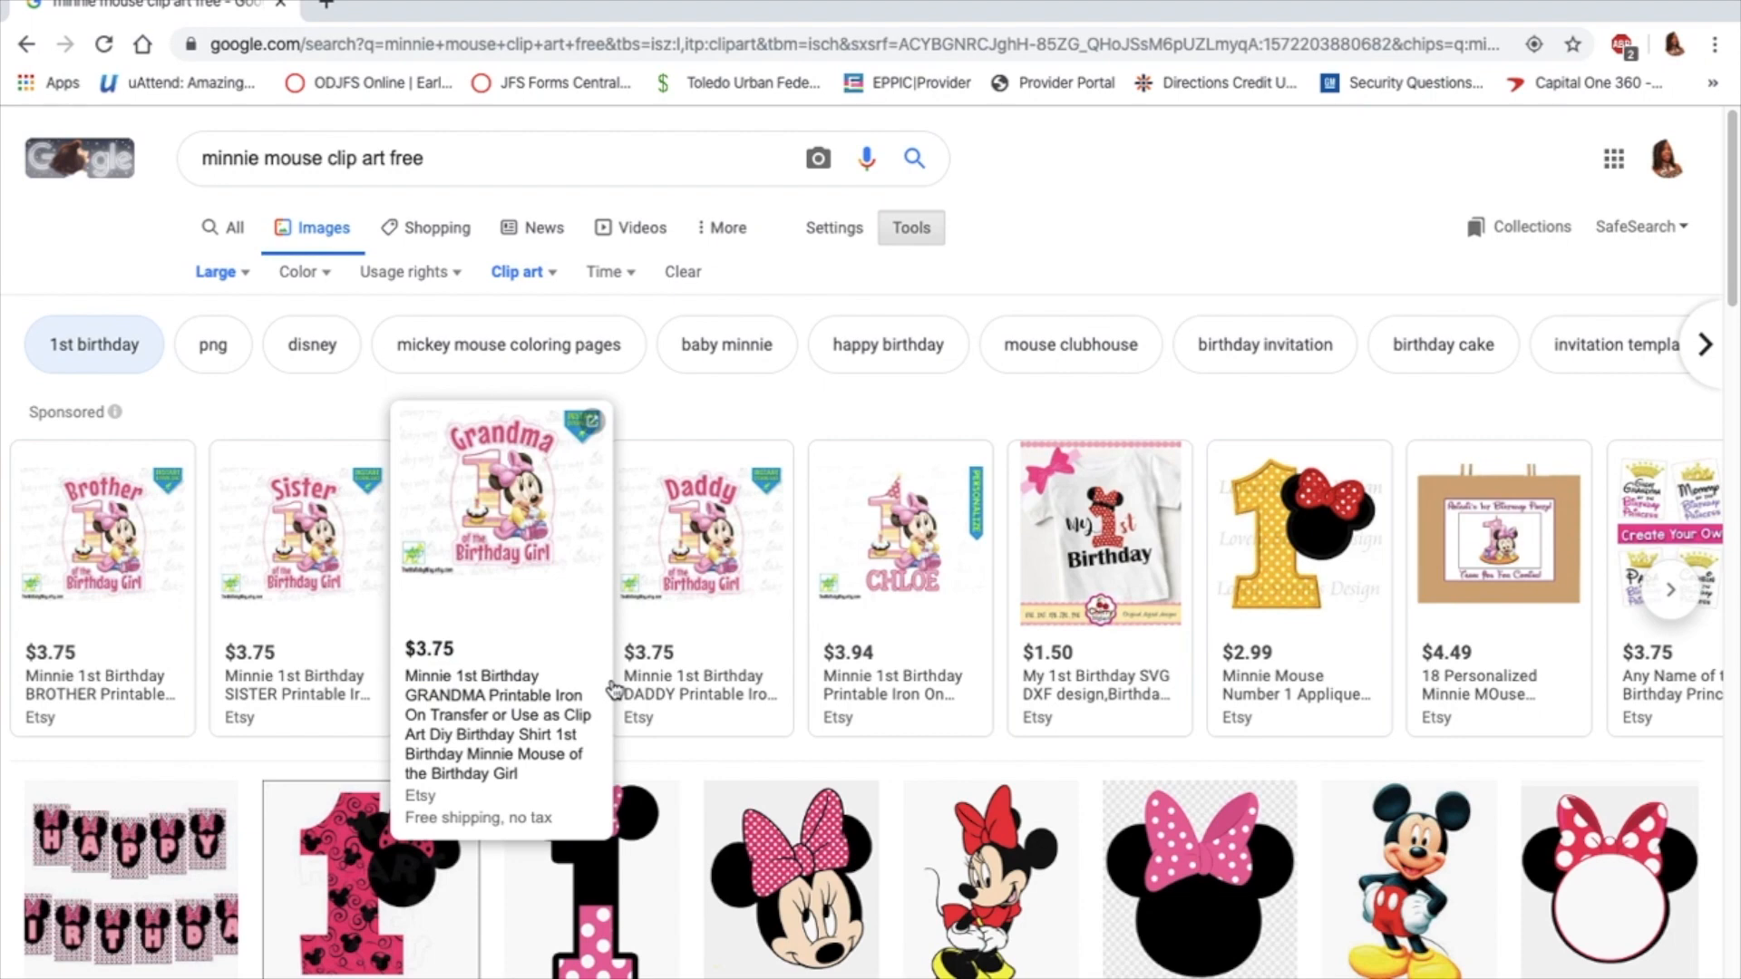
# Preview the full-body Minnie picture with the plain red bow from clipart-library.com and try to save it as a PNG image
pyautogui.scroll(-7, 590, 671)
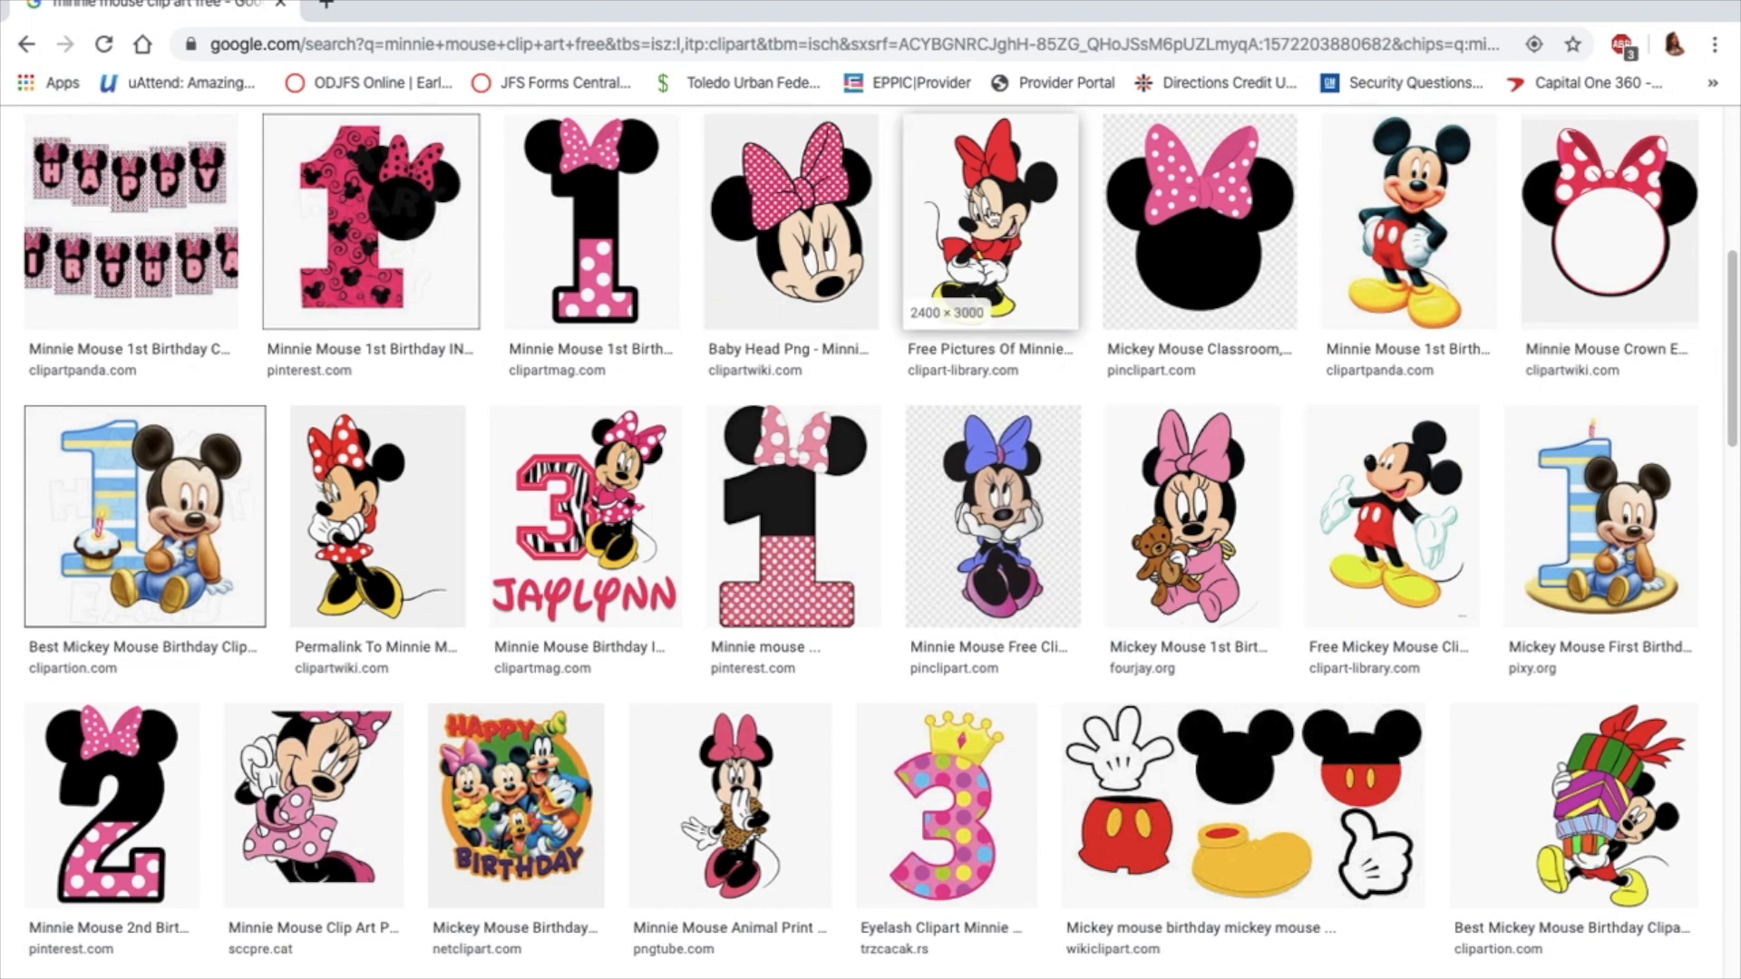
pyautogui.click(1004, 204)
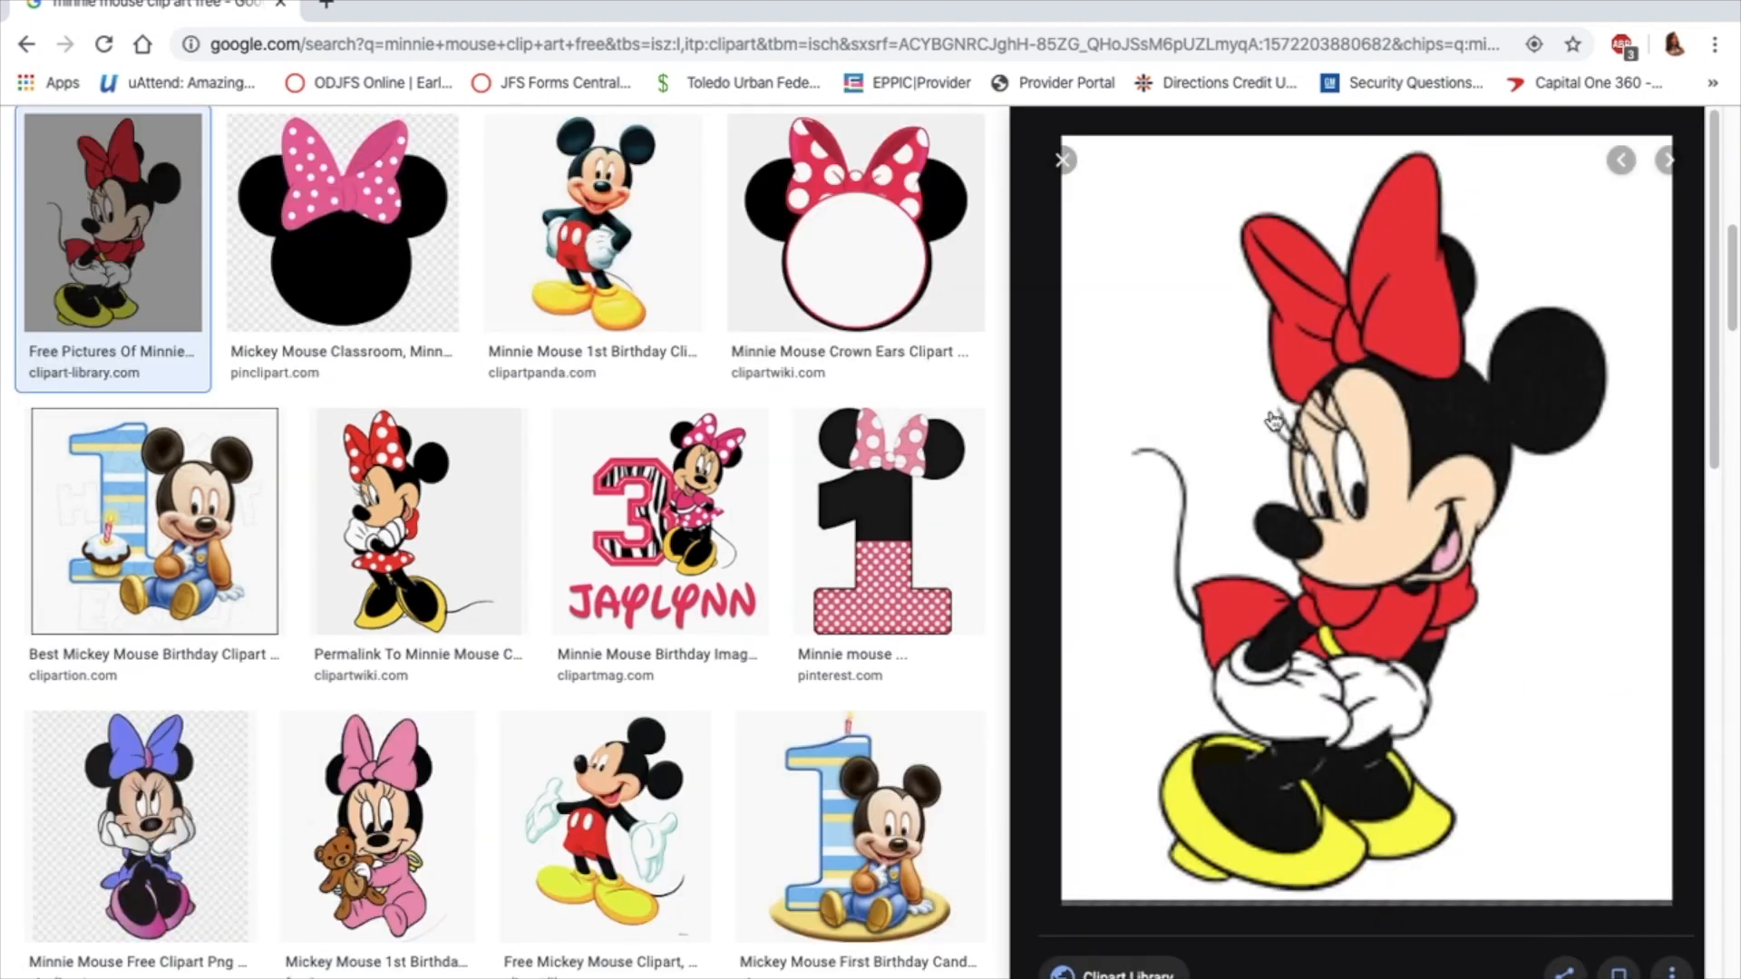
pyautogui.rightClick(1492, 491)
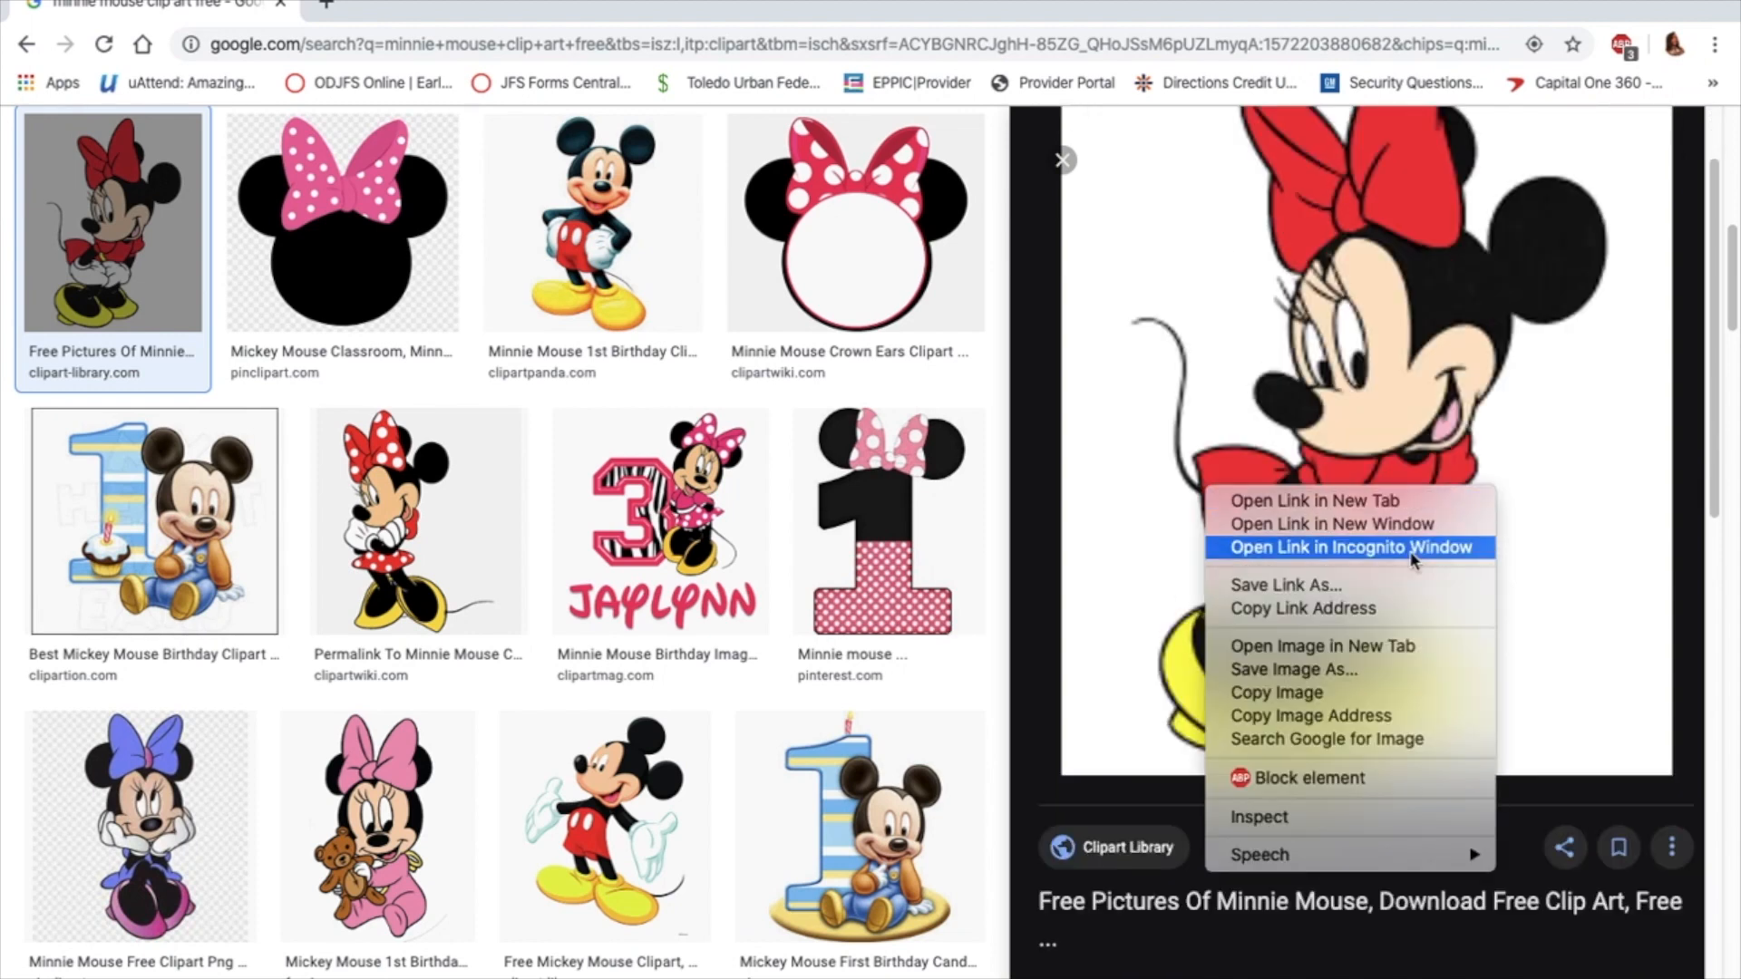
pyautogui.click(1335, 679)
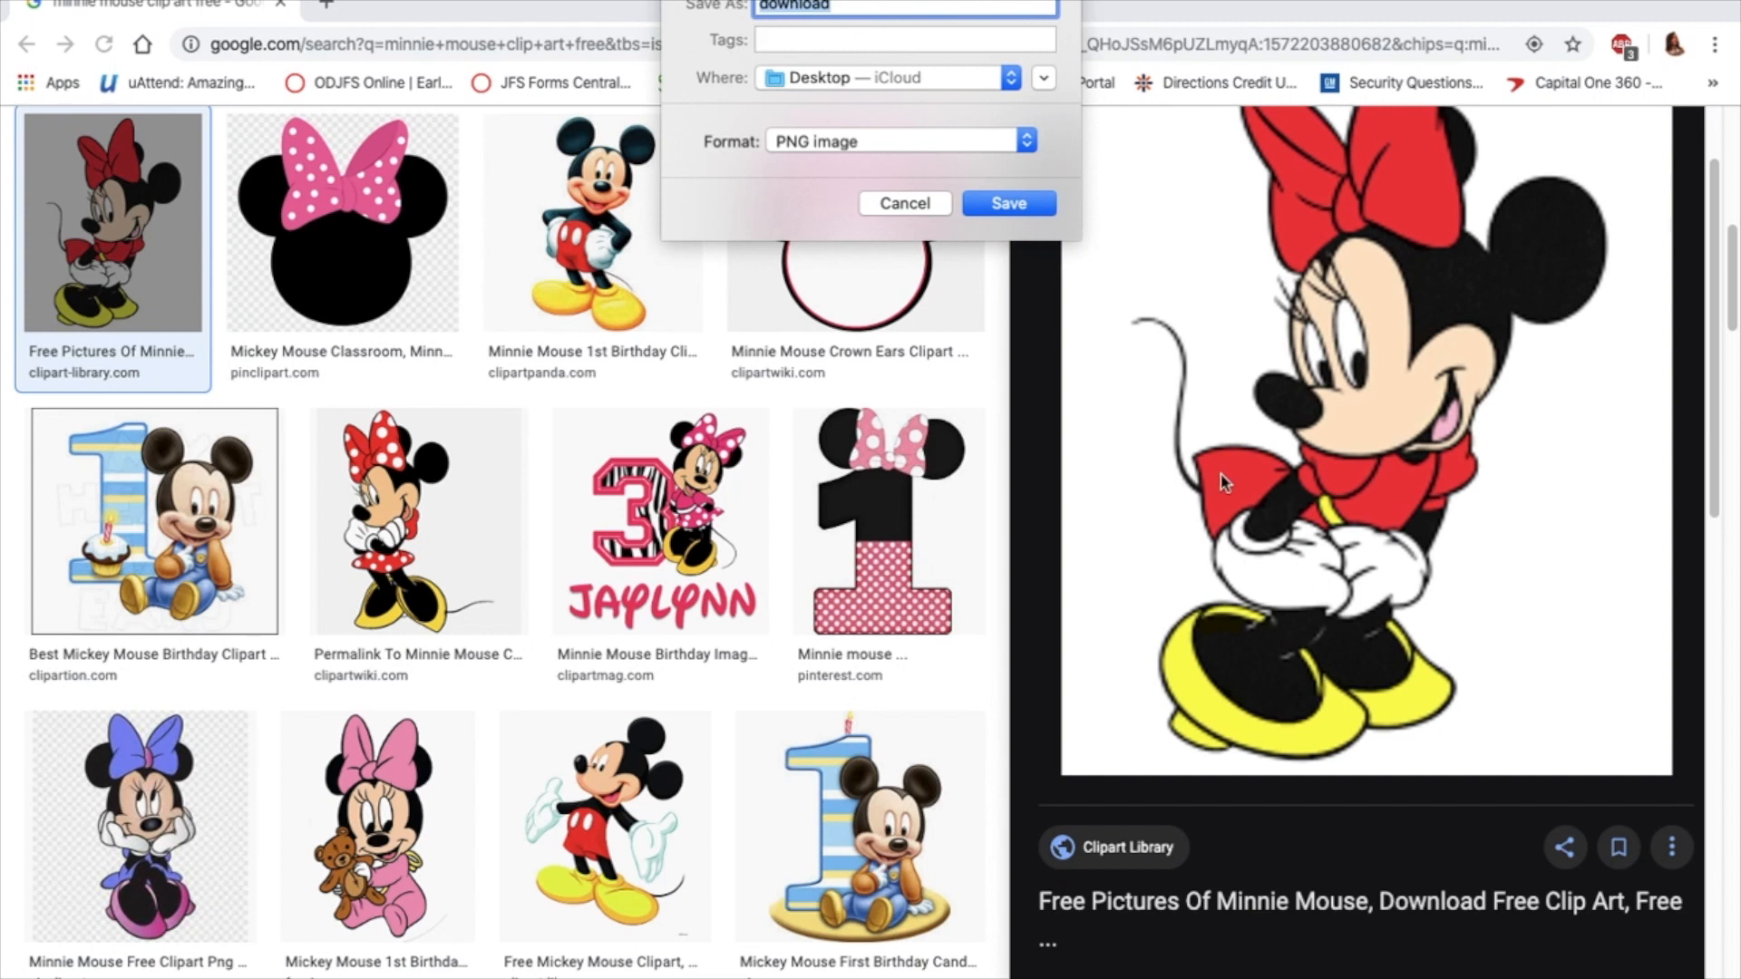
pyautogui.click(896, 204)
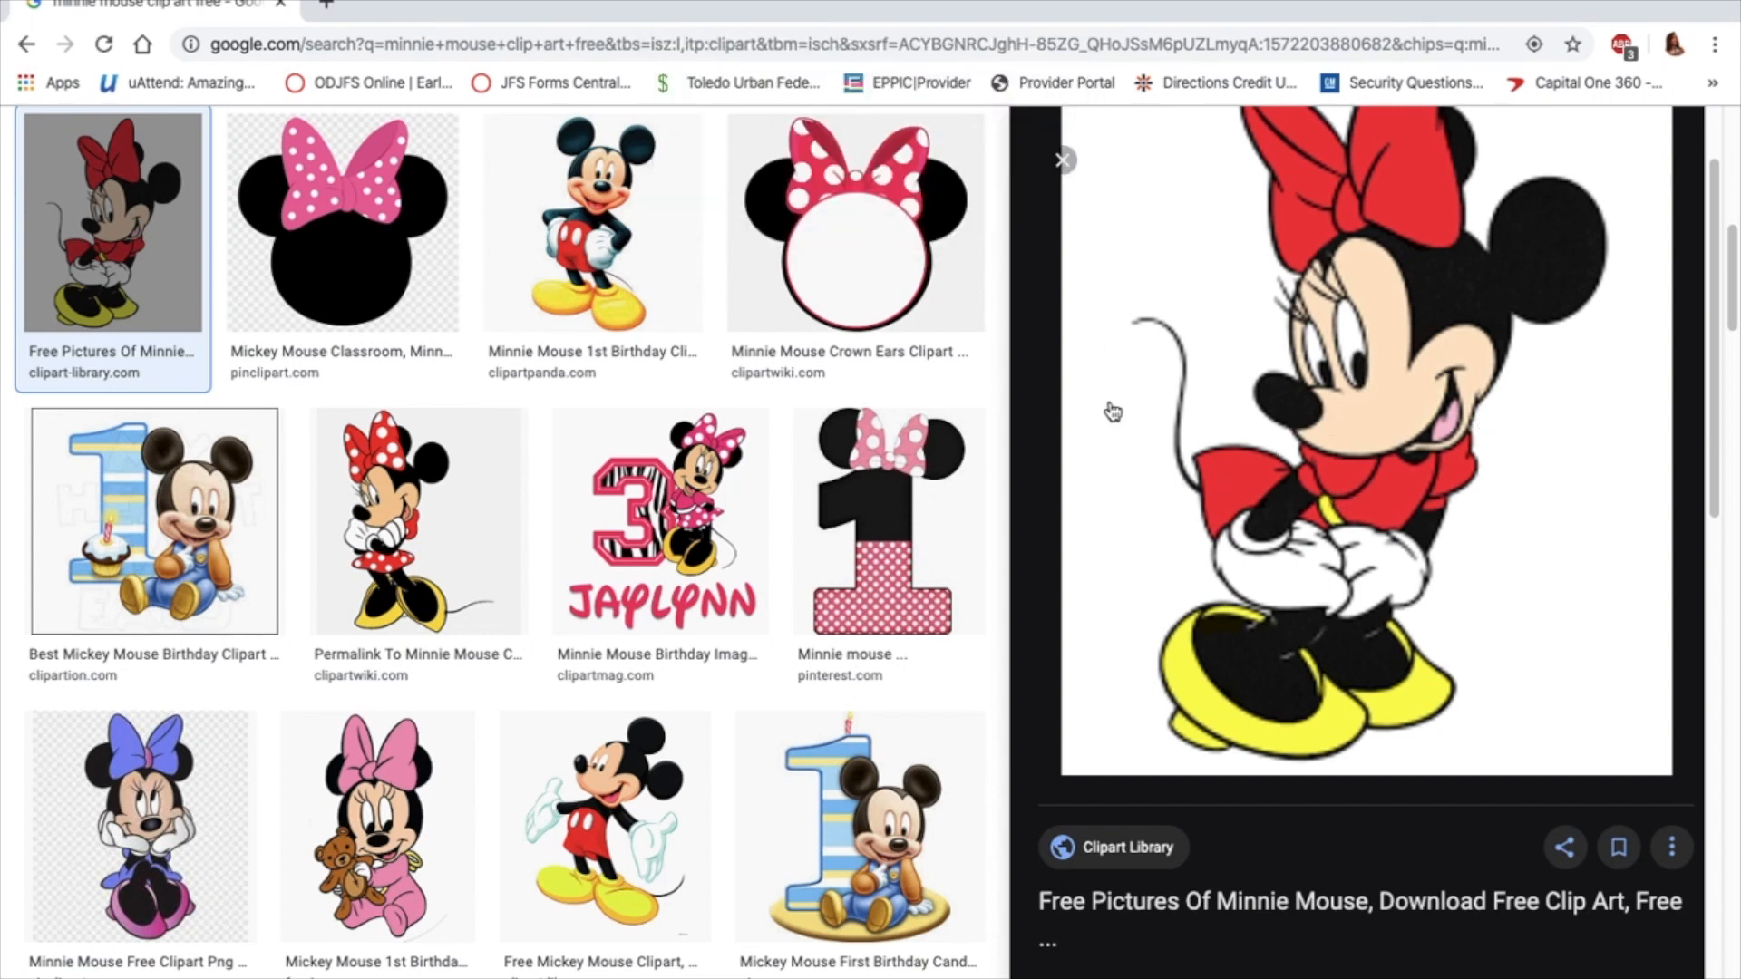
# Examine the previewed picture's source details and related images, and close the preview
pyautogui.scroll(-1, 1251, 449)
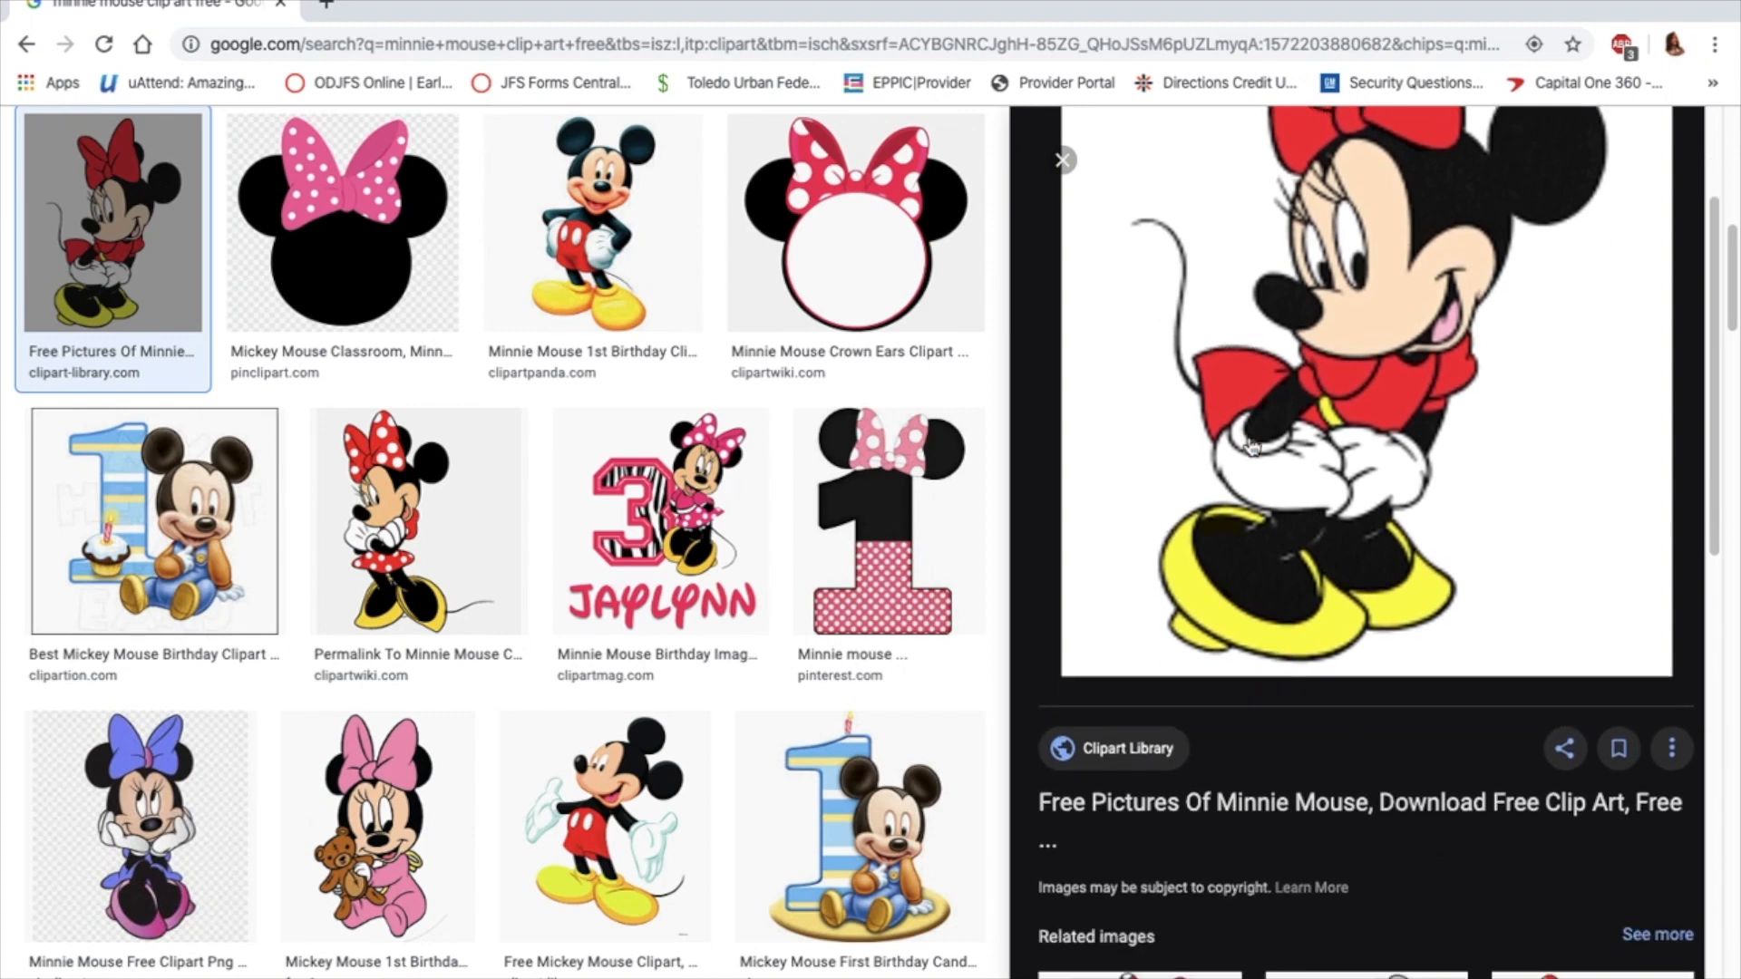
pyautogui.scroll(-1, 1251, 444)
pyautogui.scroll(-1, 1246, 437)
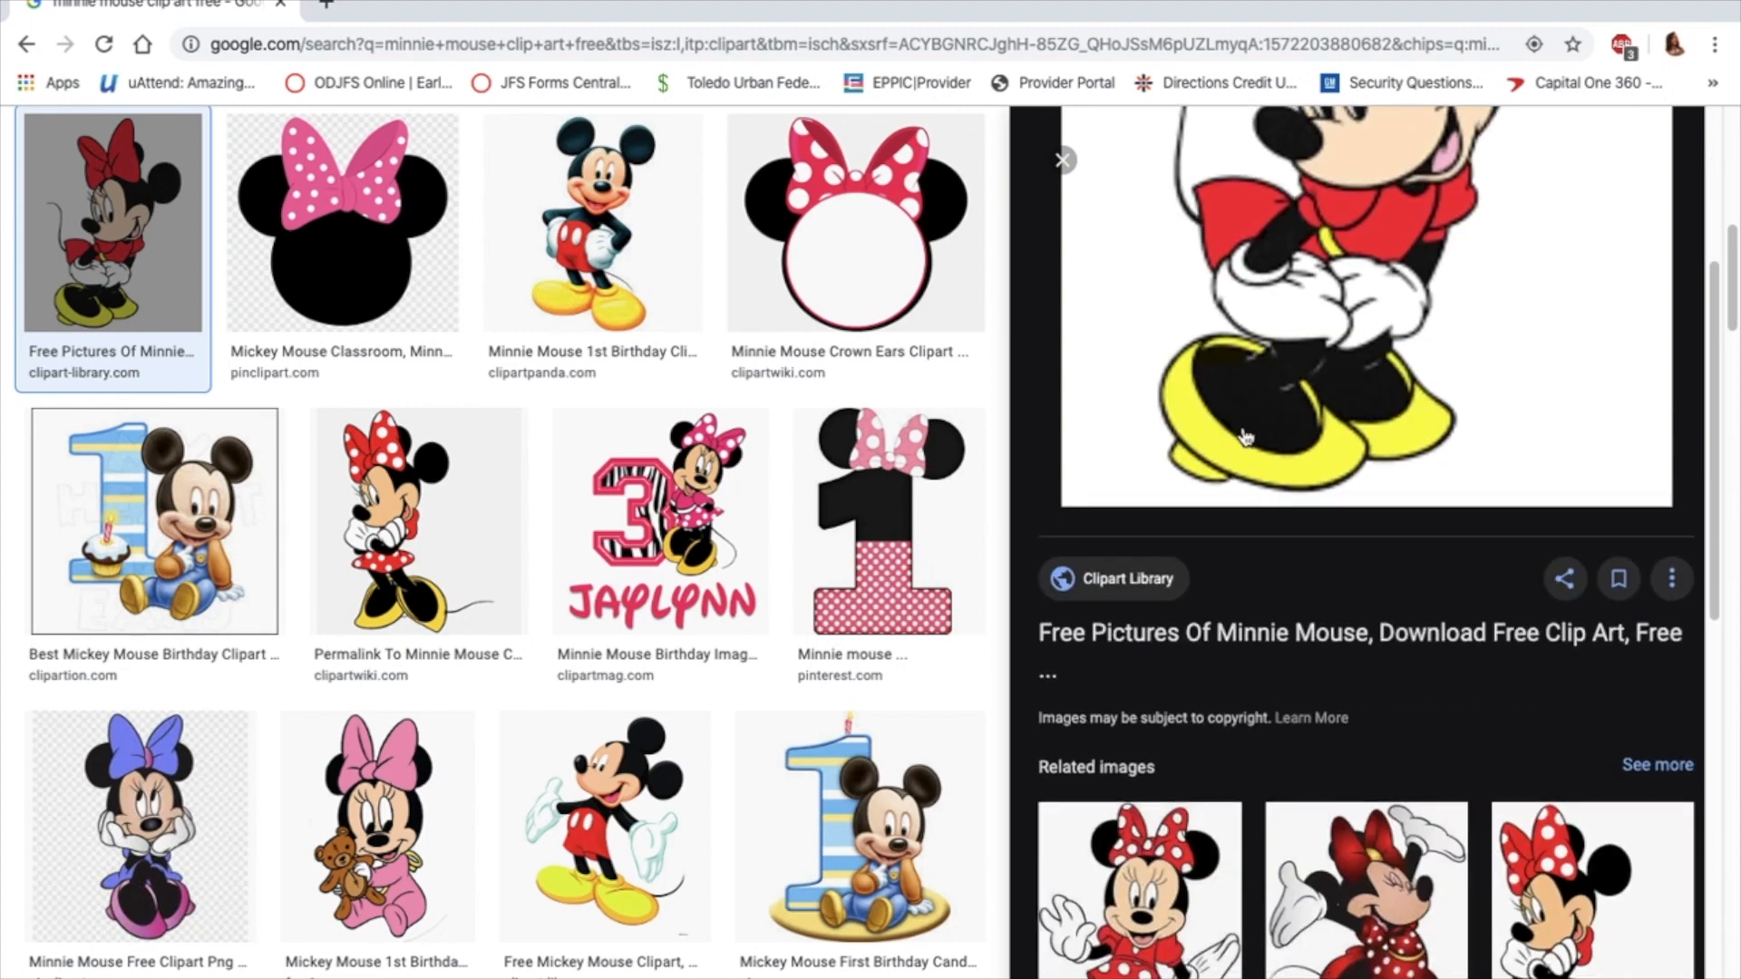
pyautogui.scroll(-4, 1245, 437)
pyautogui.scroll(8, 1235, 426)
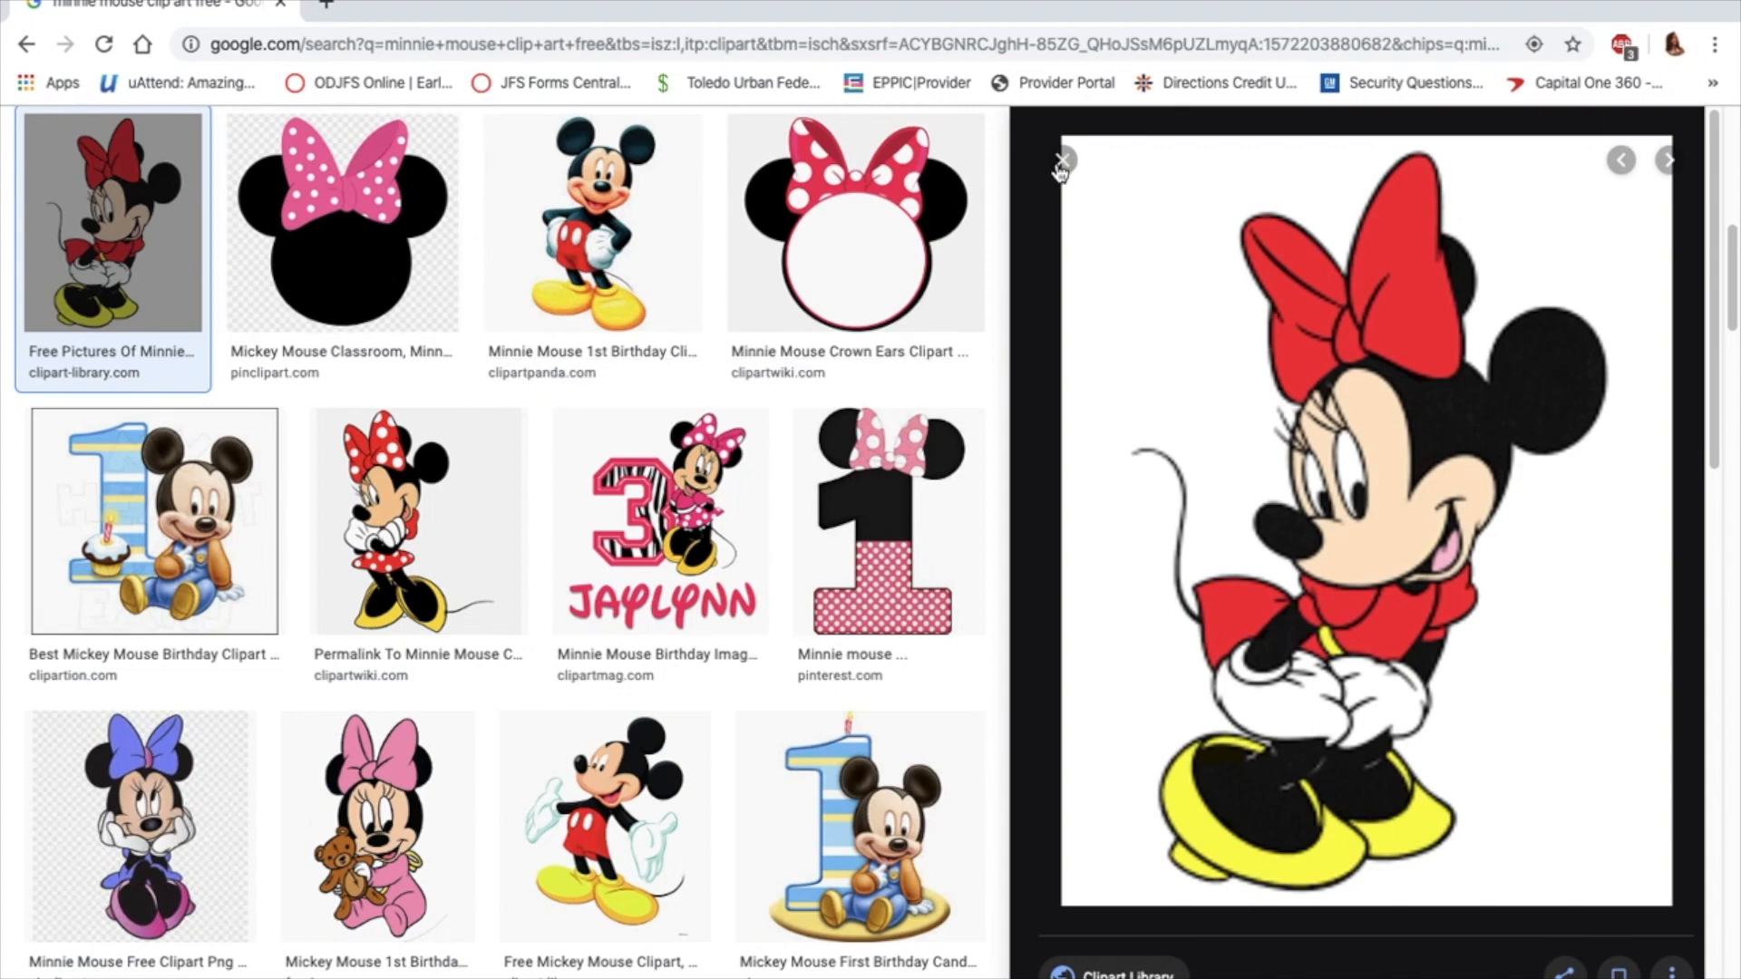
pyautogui.click(1061, 163)
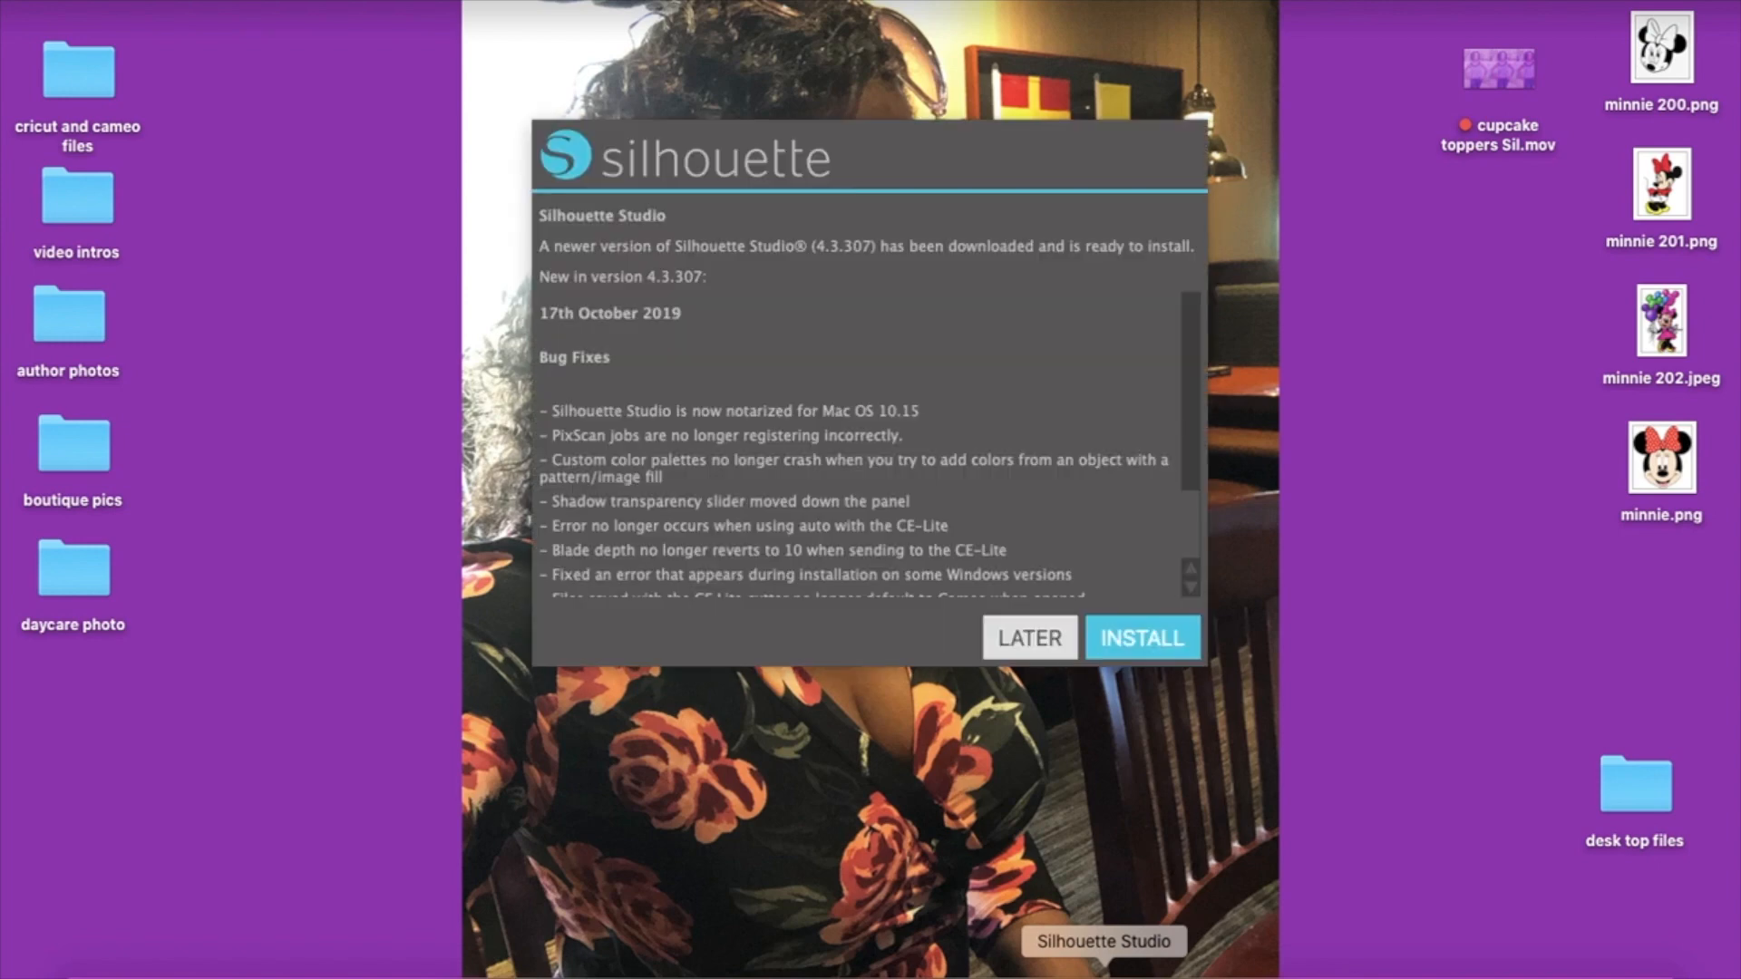
# In Silhouette Studio, postpone the software update and dismiss the list of recovered documents
pyautogui.click(1059, 638)
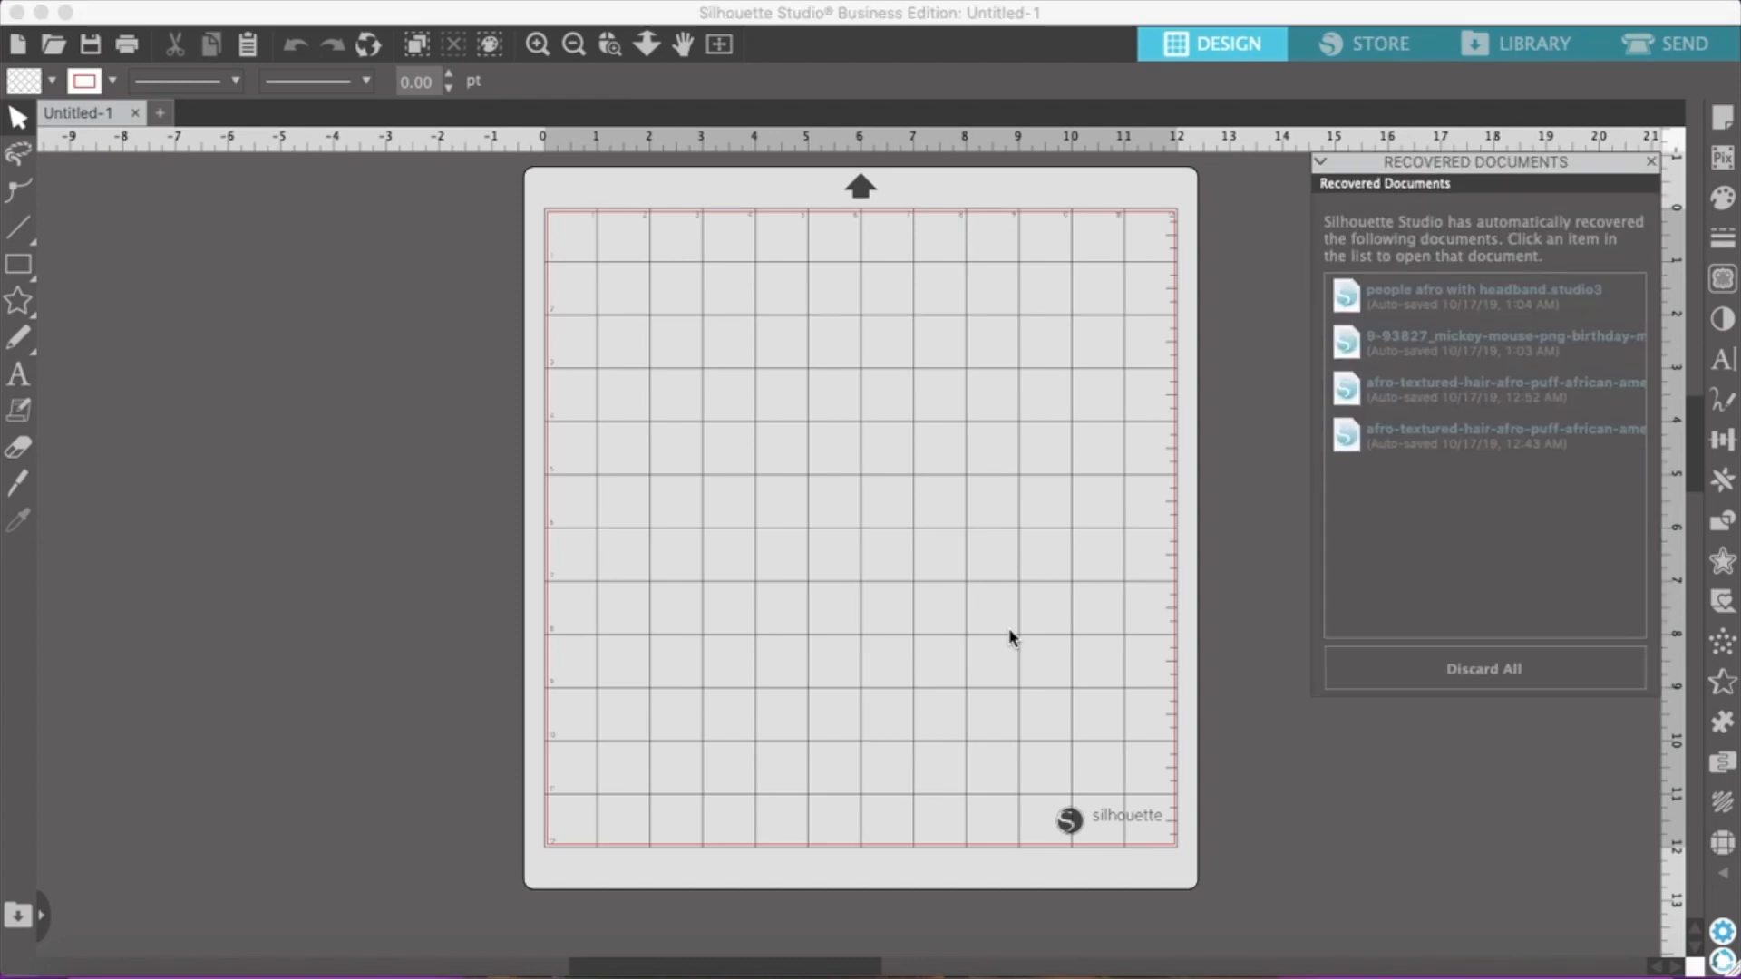
pyautogui.click(1651, 161)
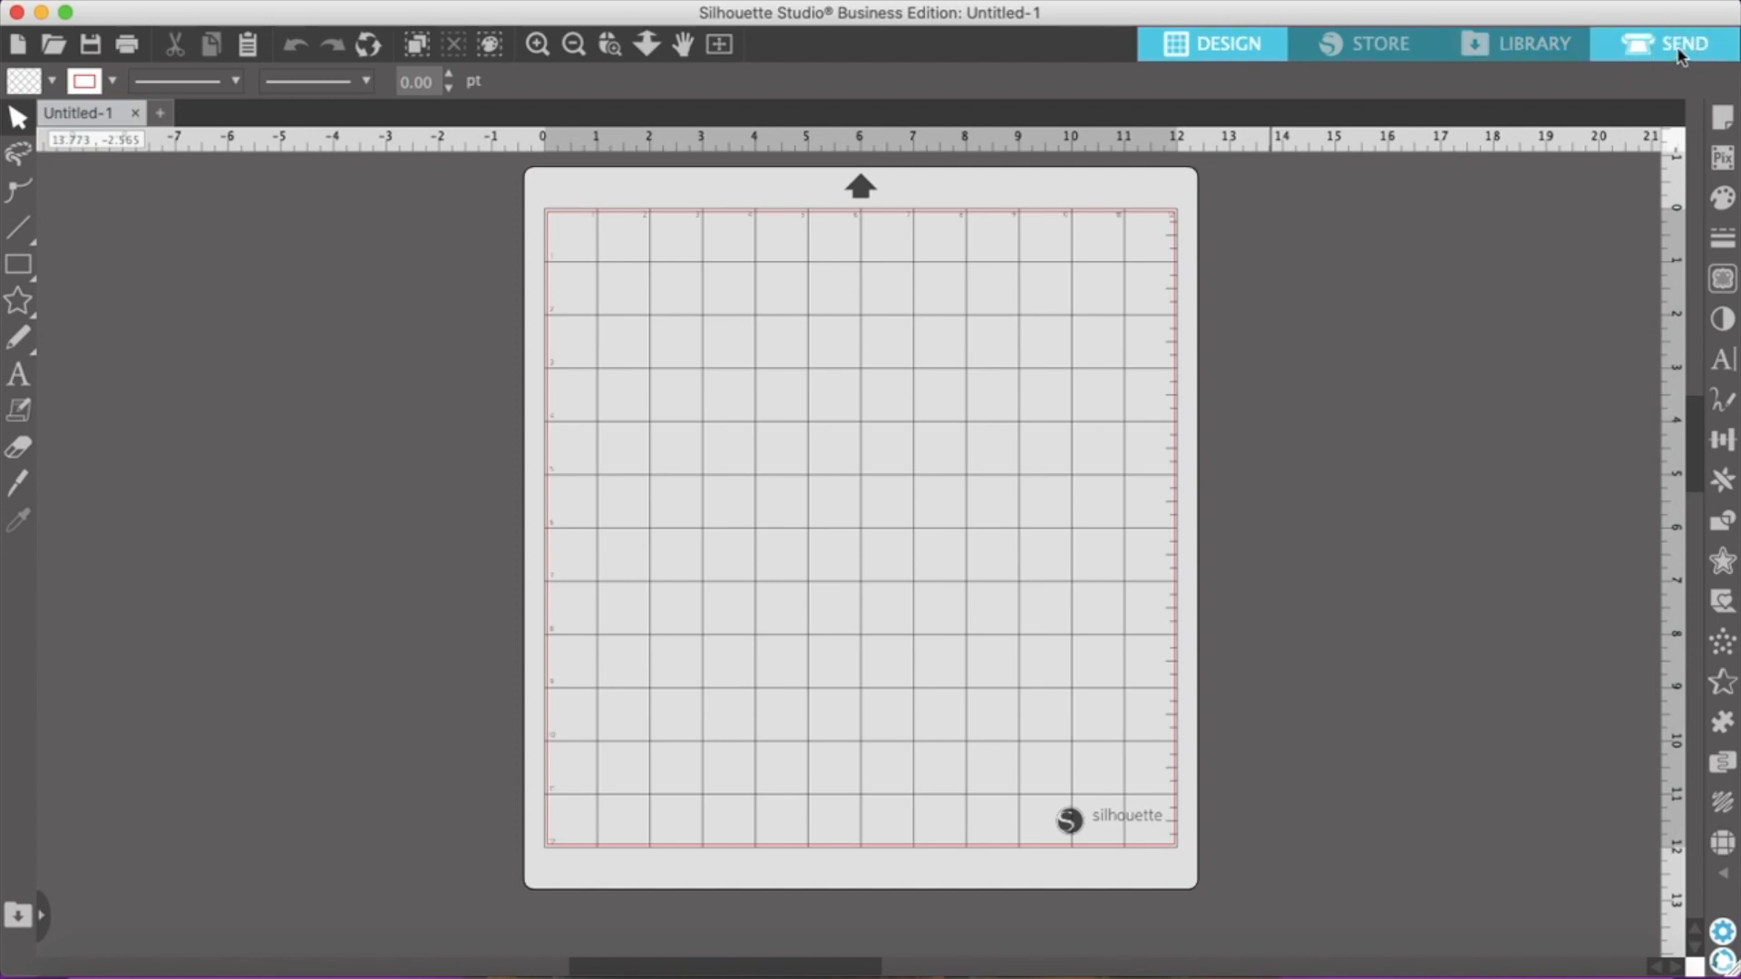
# Set the design area's machine to None in the page setup so the cutting mat is removed
pyautogui.click(1724, 123)
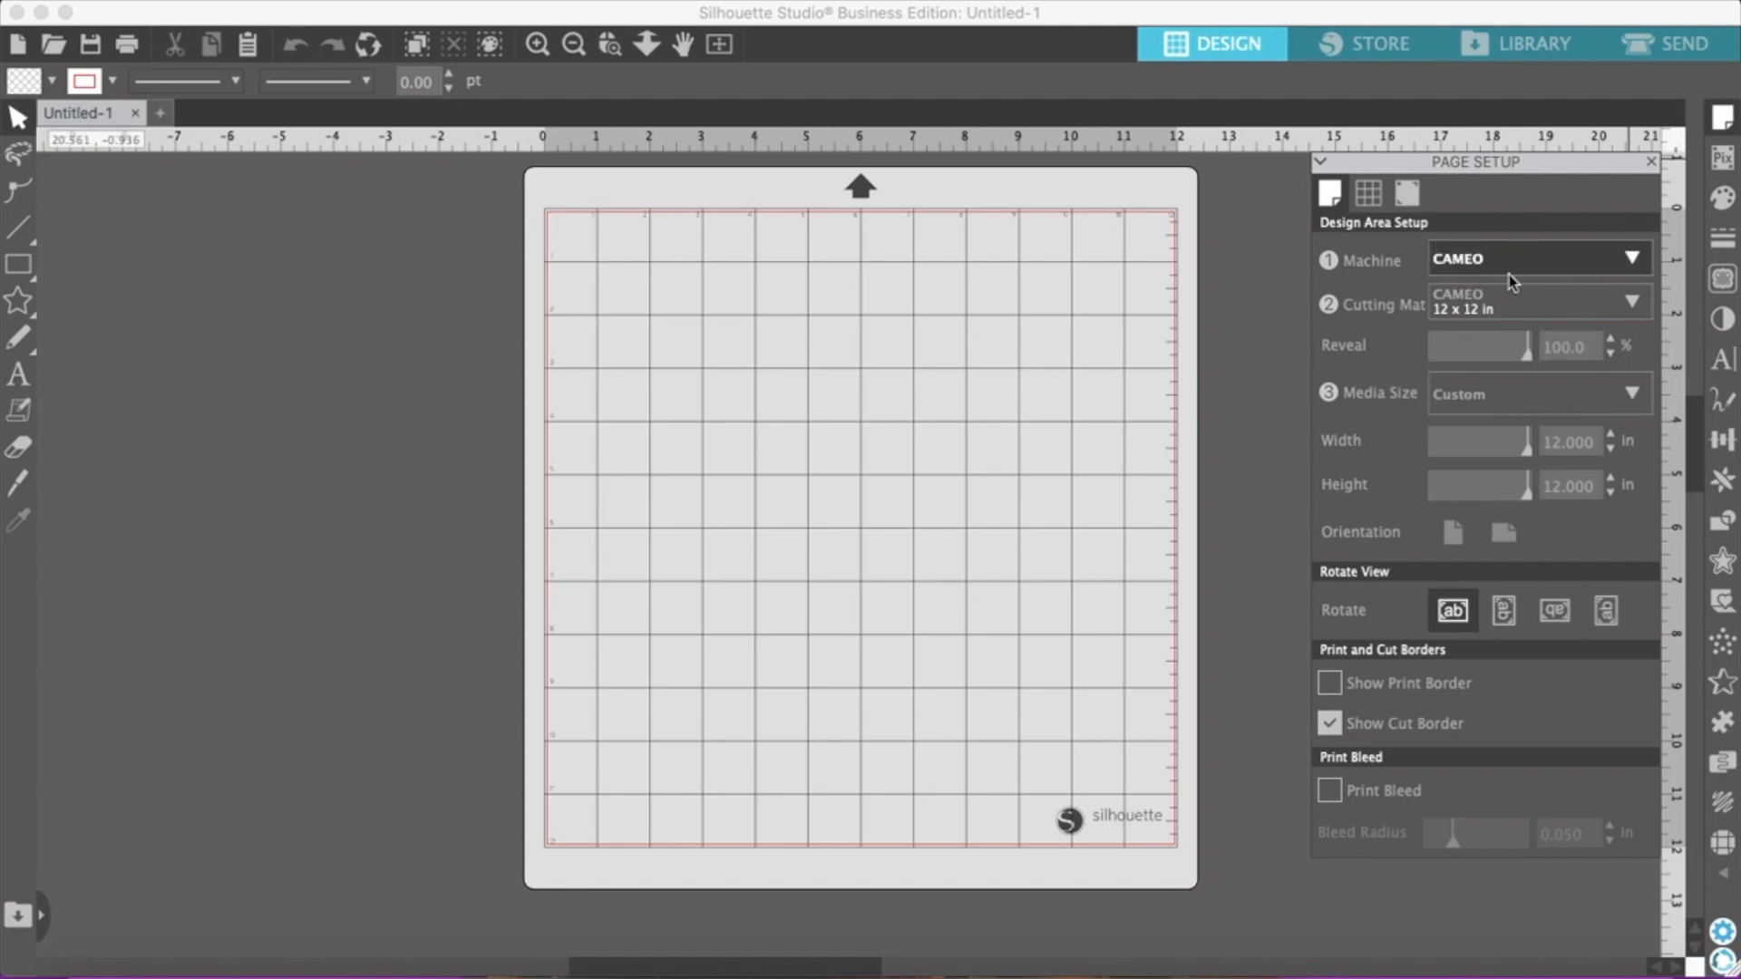
pyautogui.click(1631, 259)
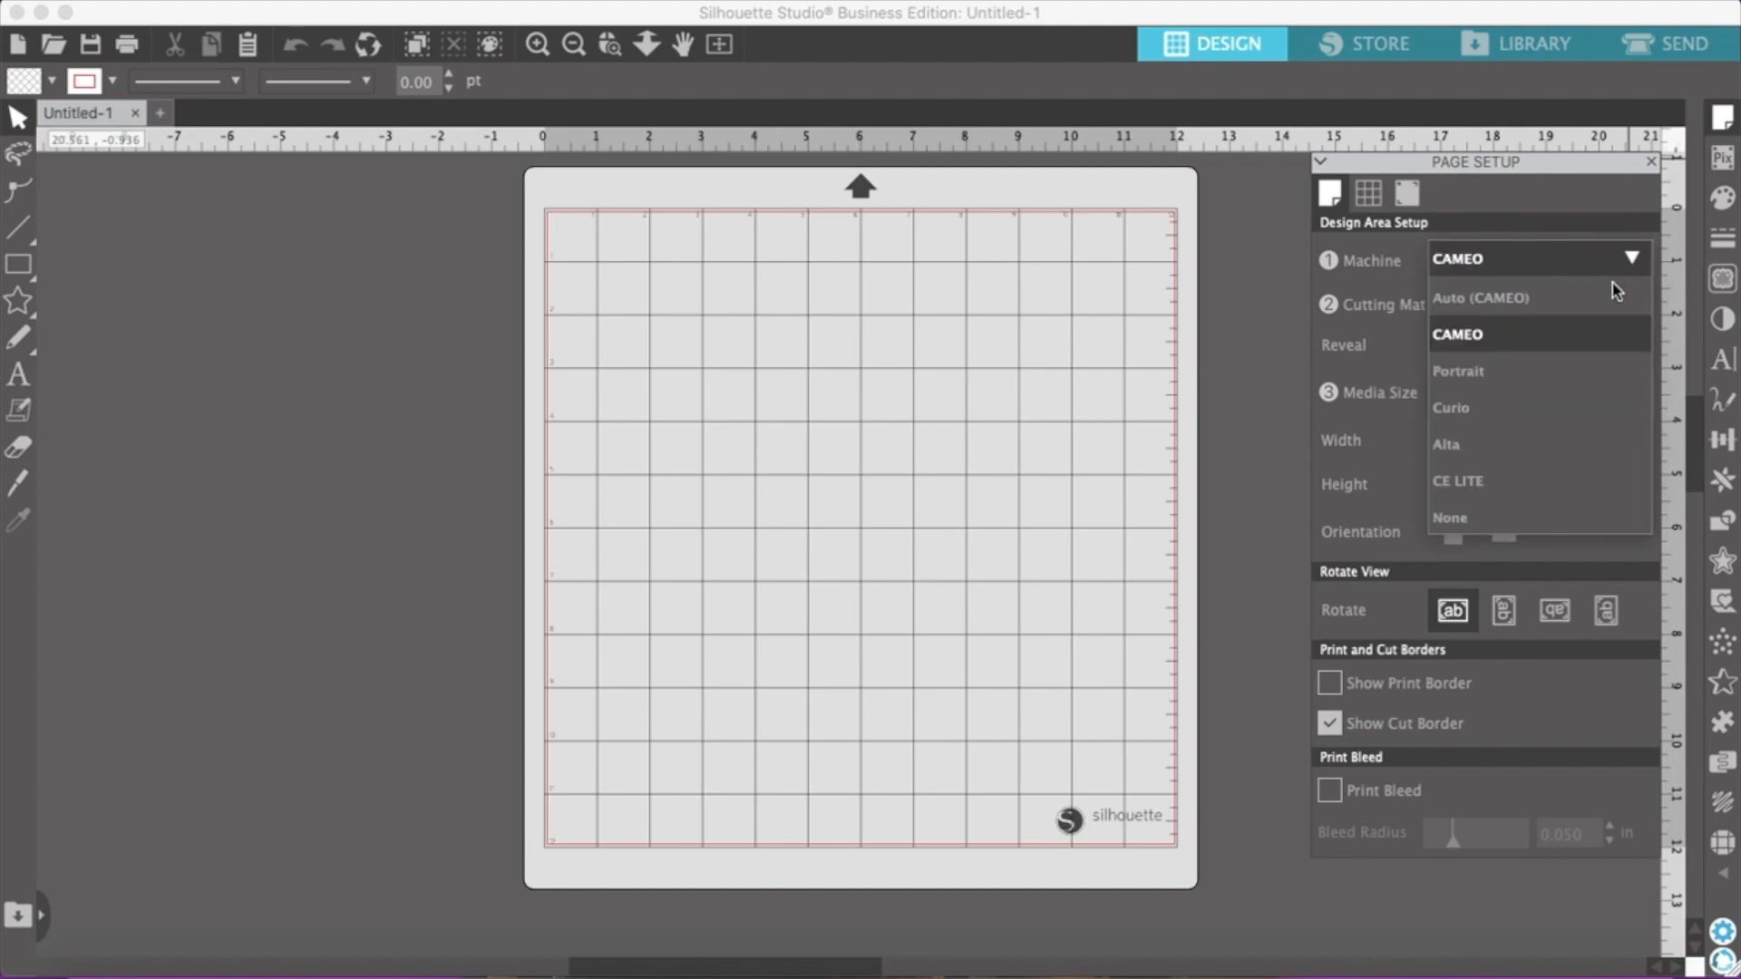
pyautogui.click(1476, 524)
pyautogui.click(1478, 524)
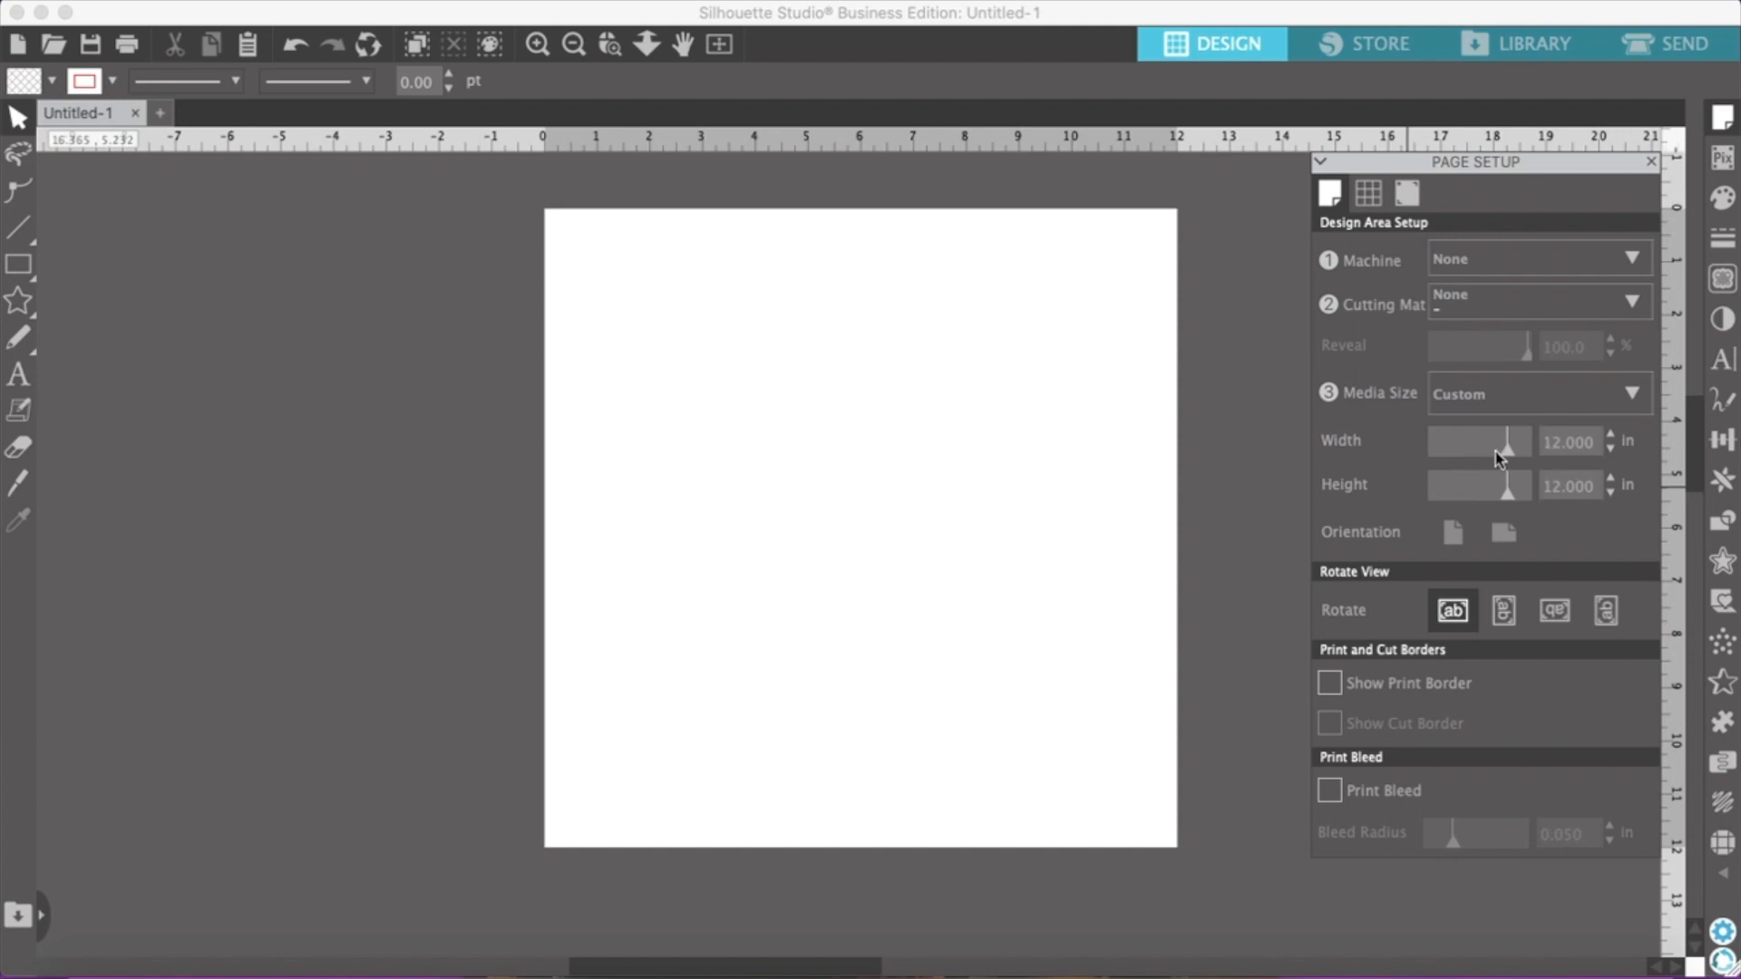
pyautogui.click(1100, 454)
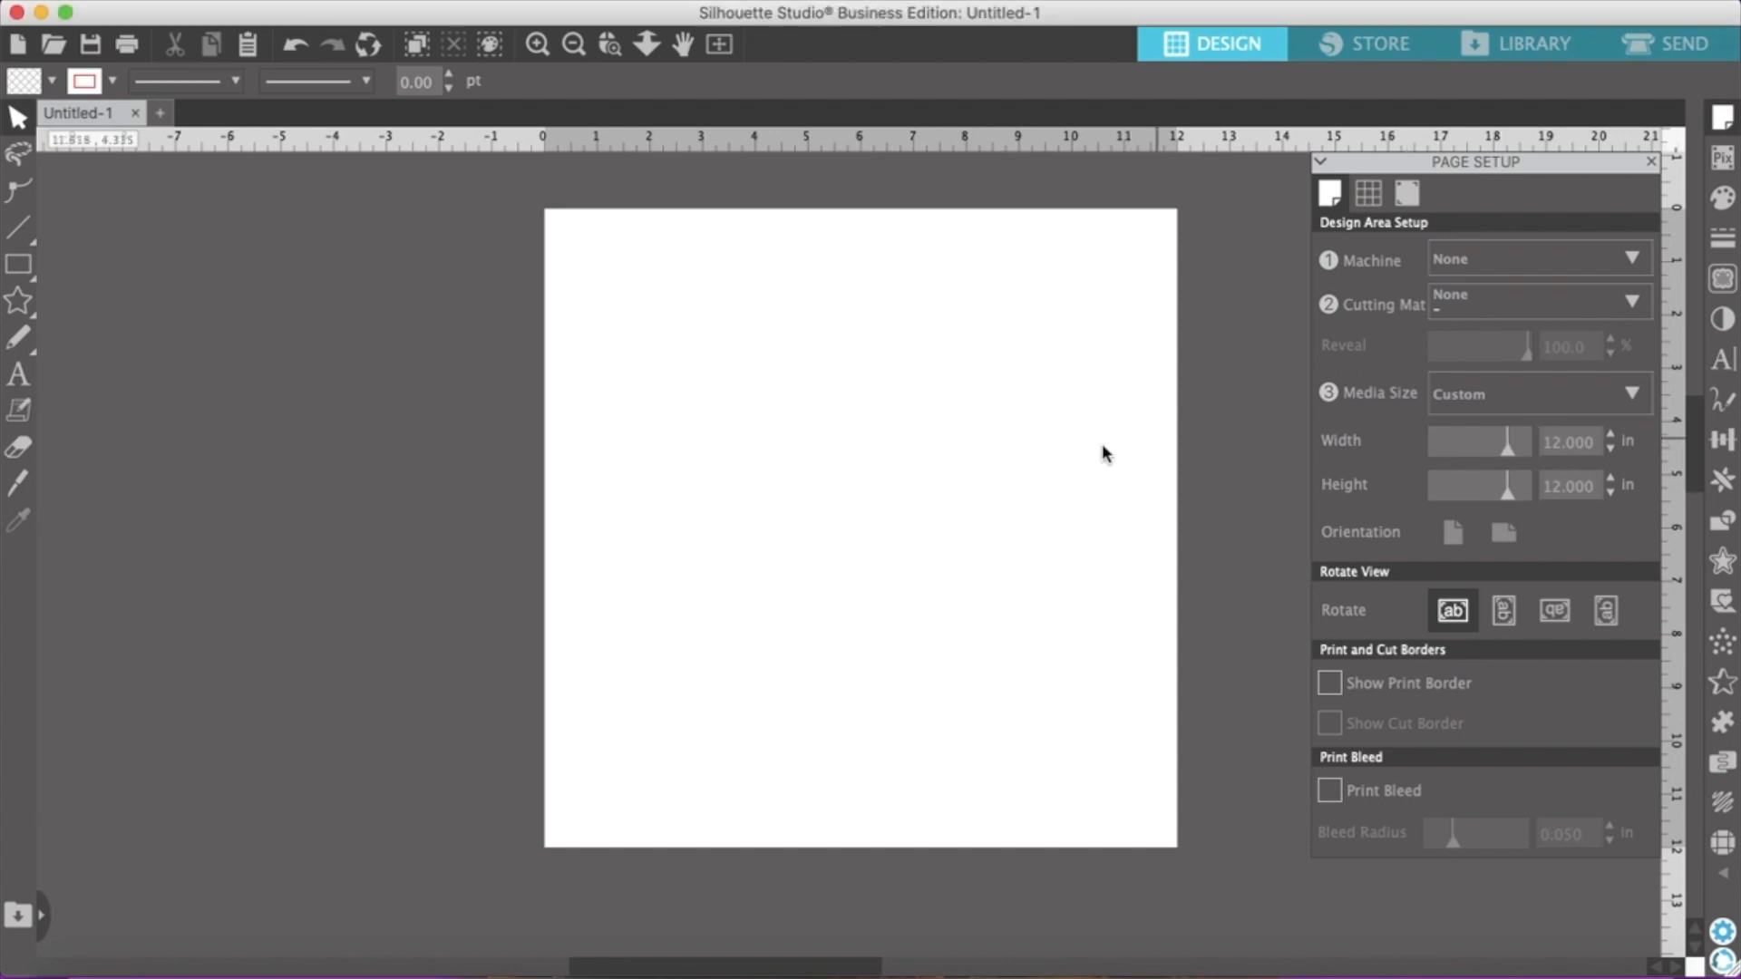
# Open minnie.png from the Desktop and move the Minnie face off the page, to its left
pyautogui.click(536, 47)
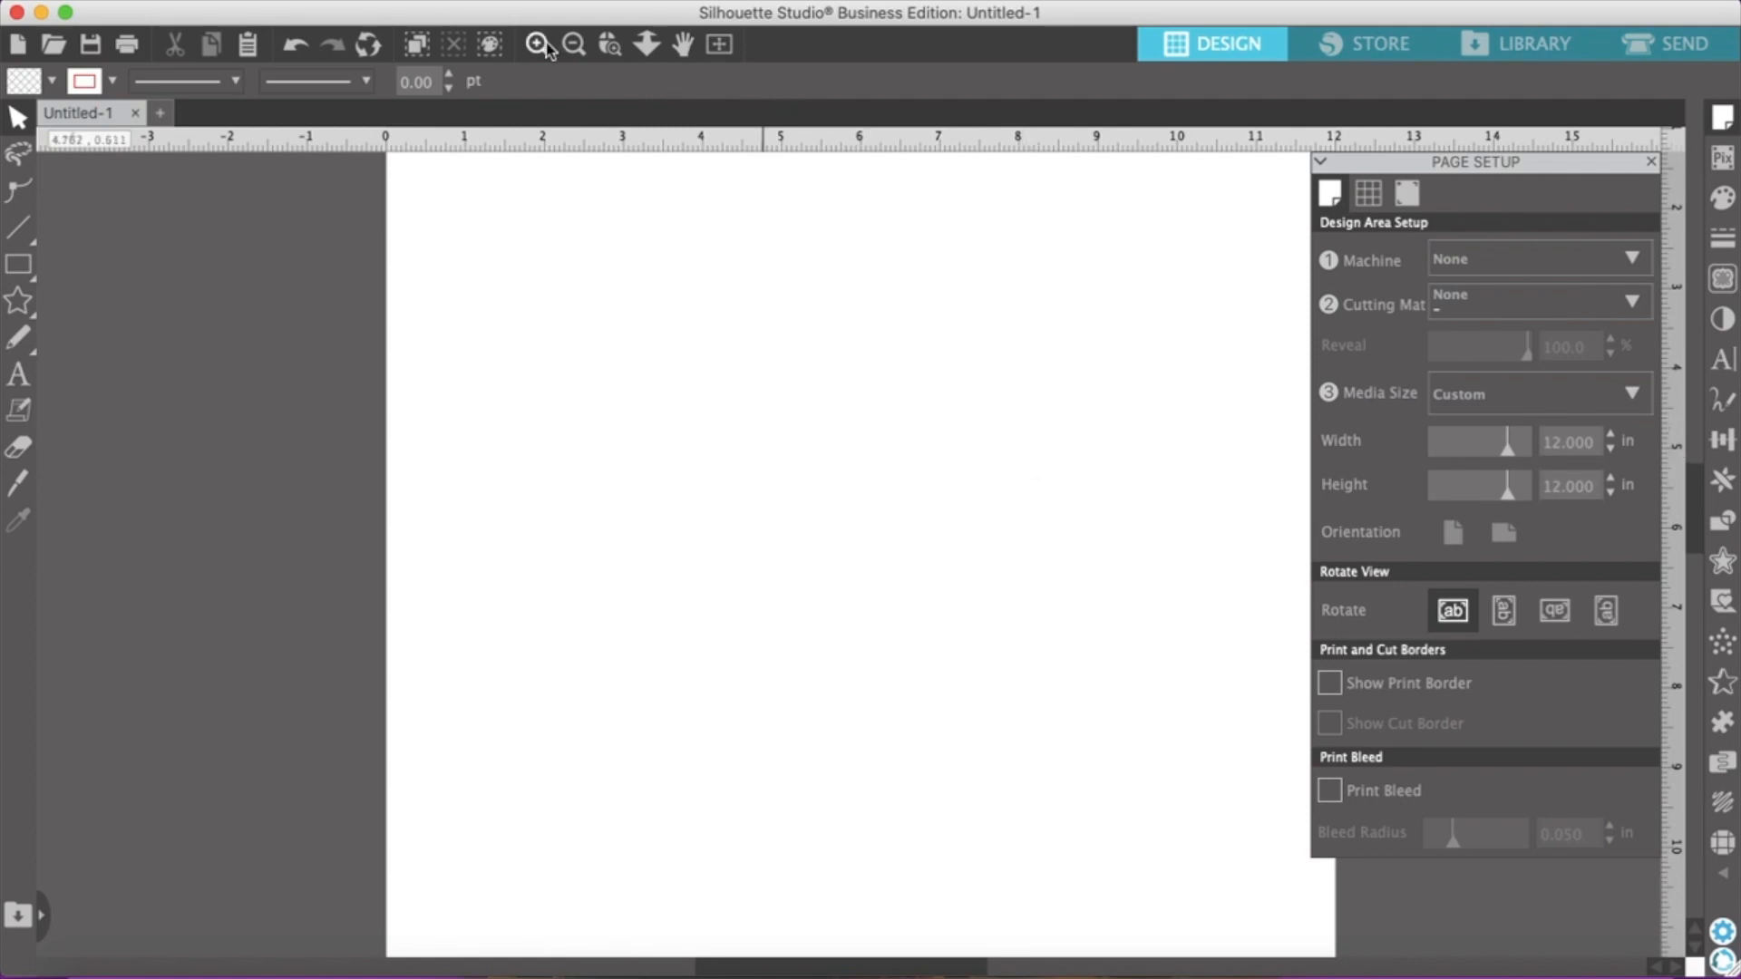
pyautogui.click(573, 45)
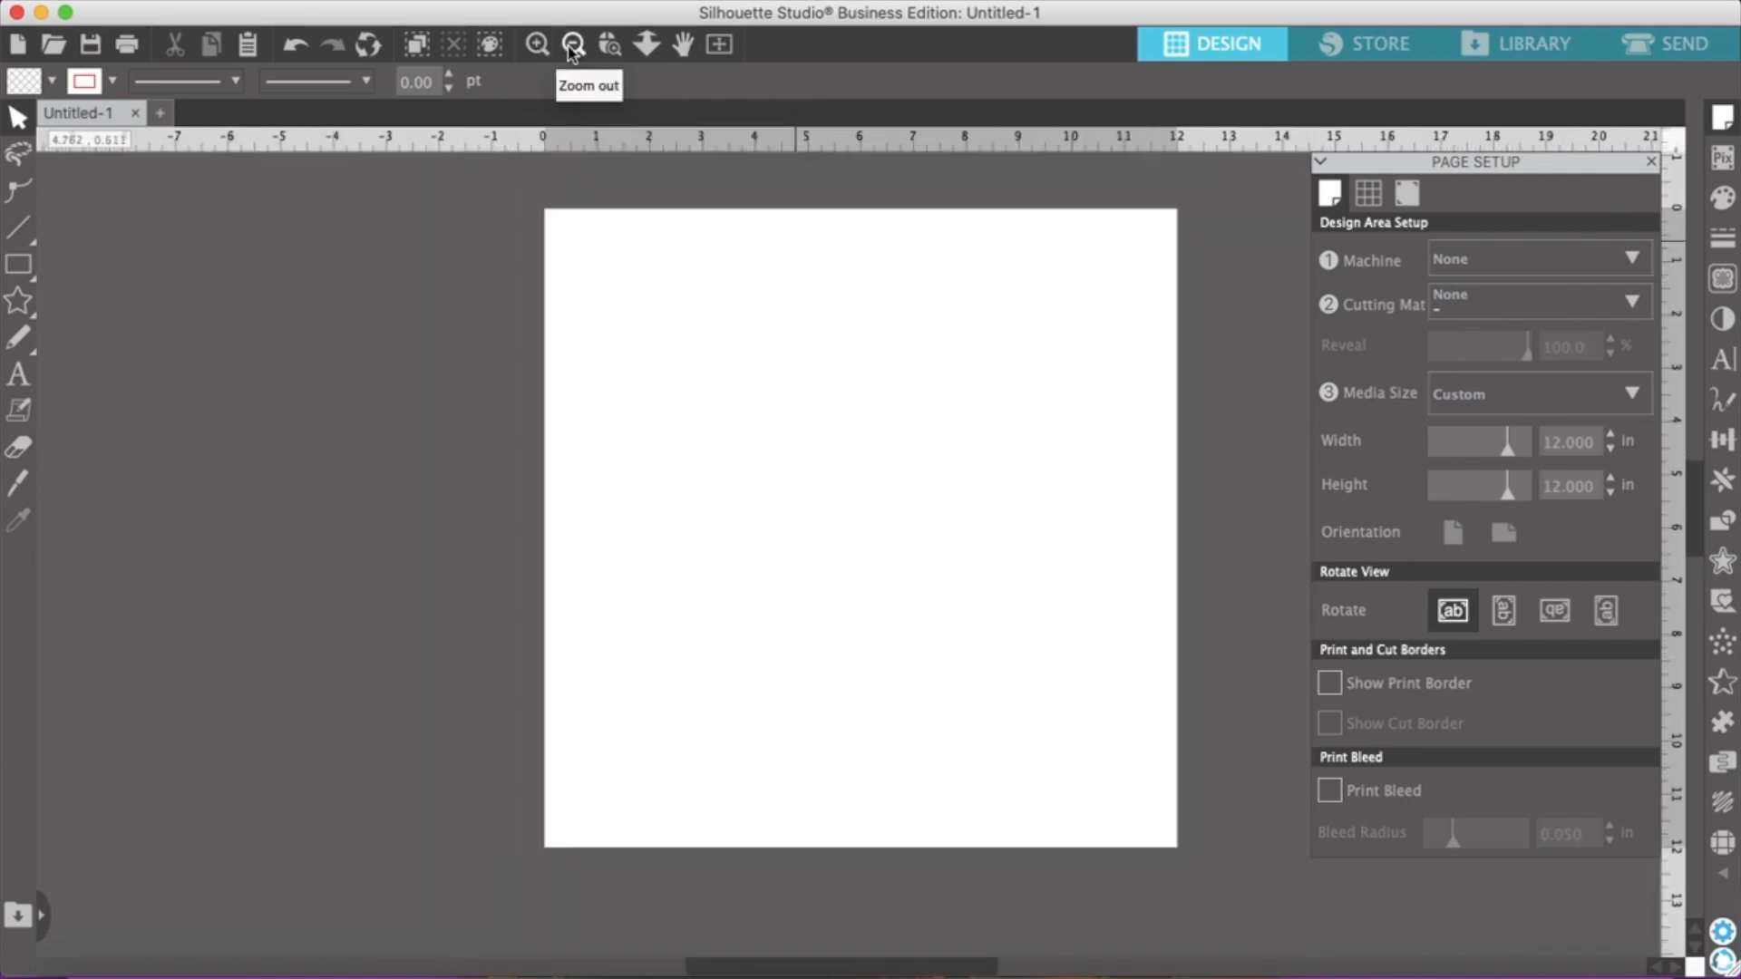
pyautogui.click(572, 45)
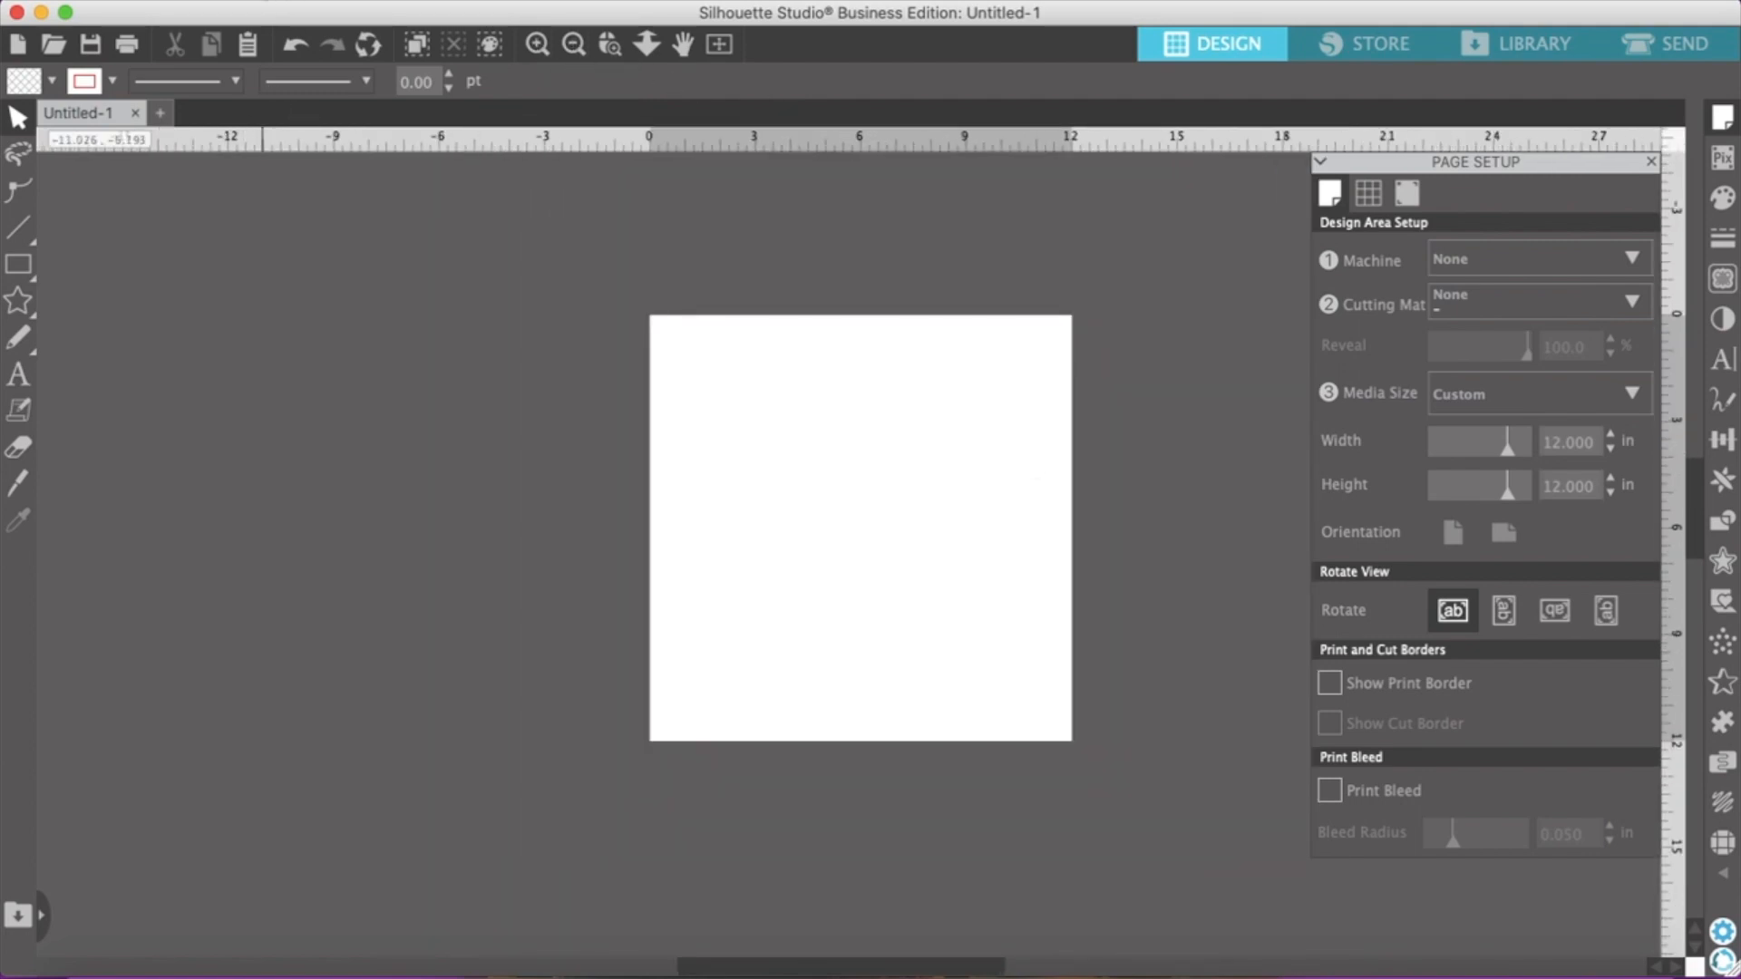
pyautogui.click(237, 2)
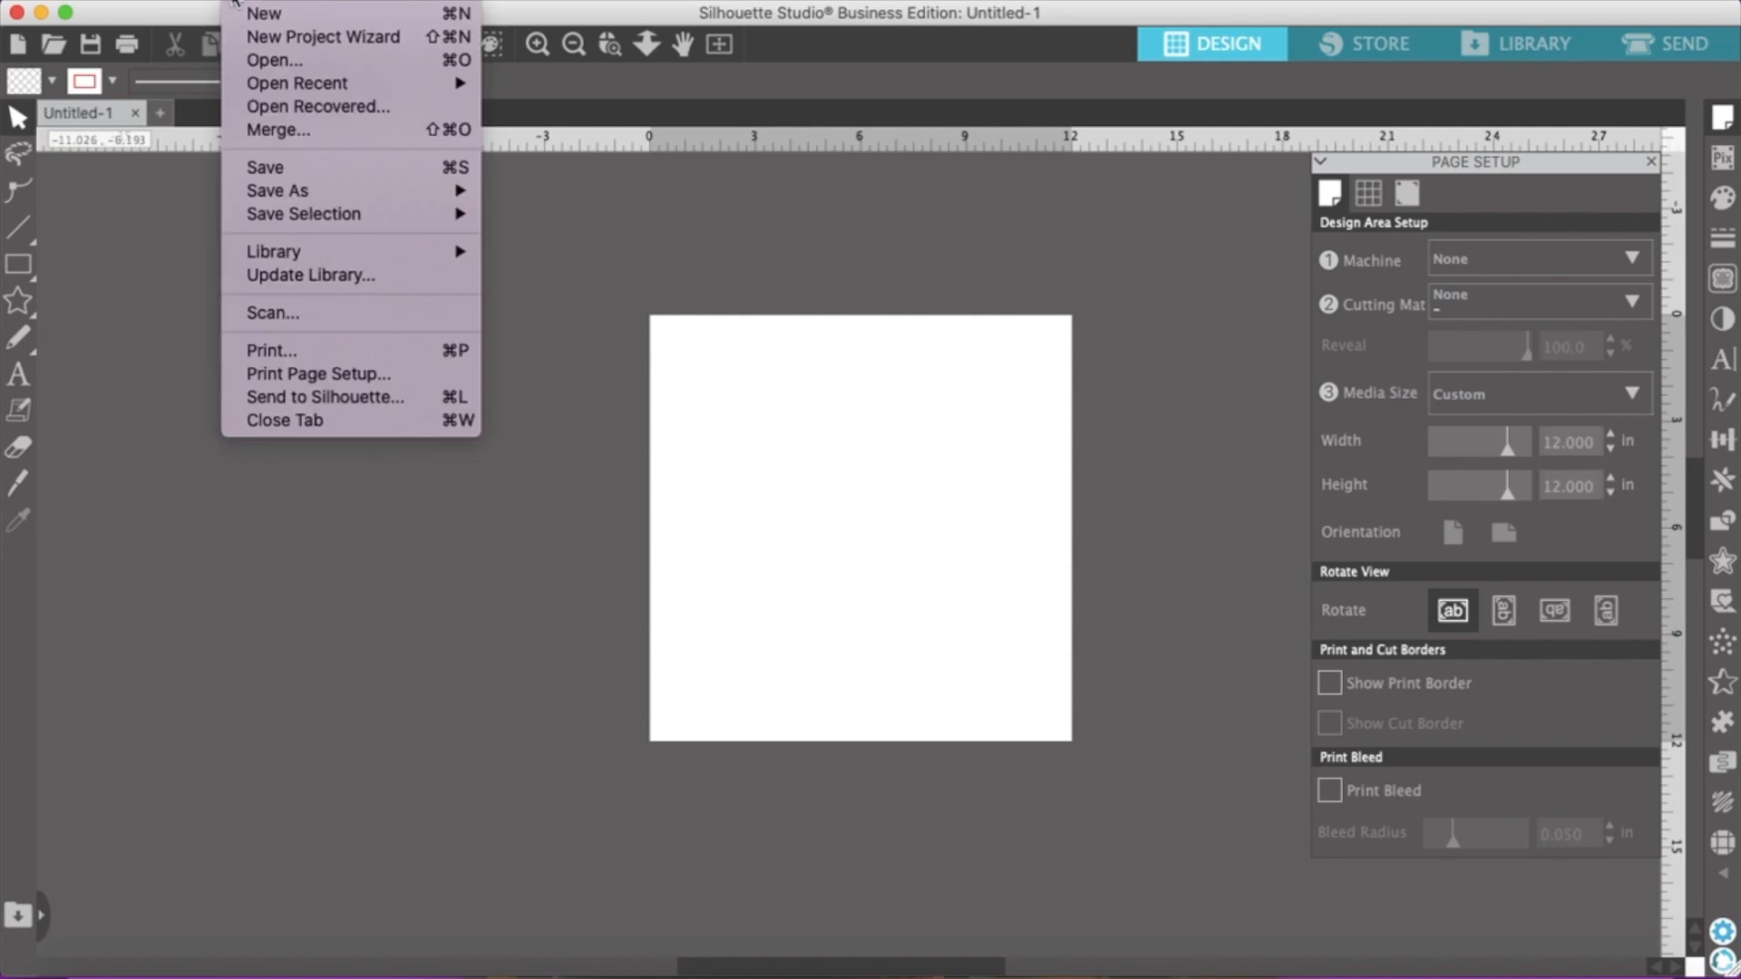
pyautogui.click(265, 62)
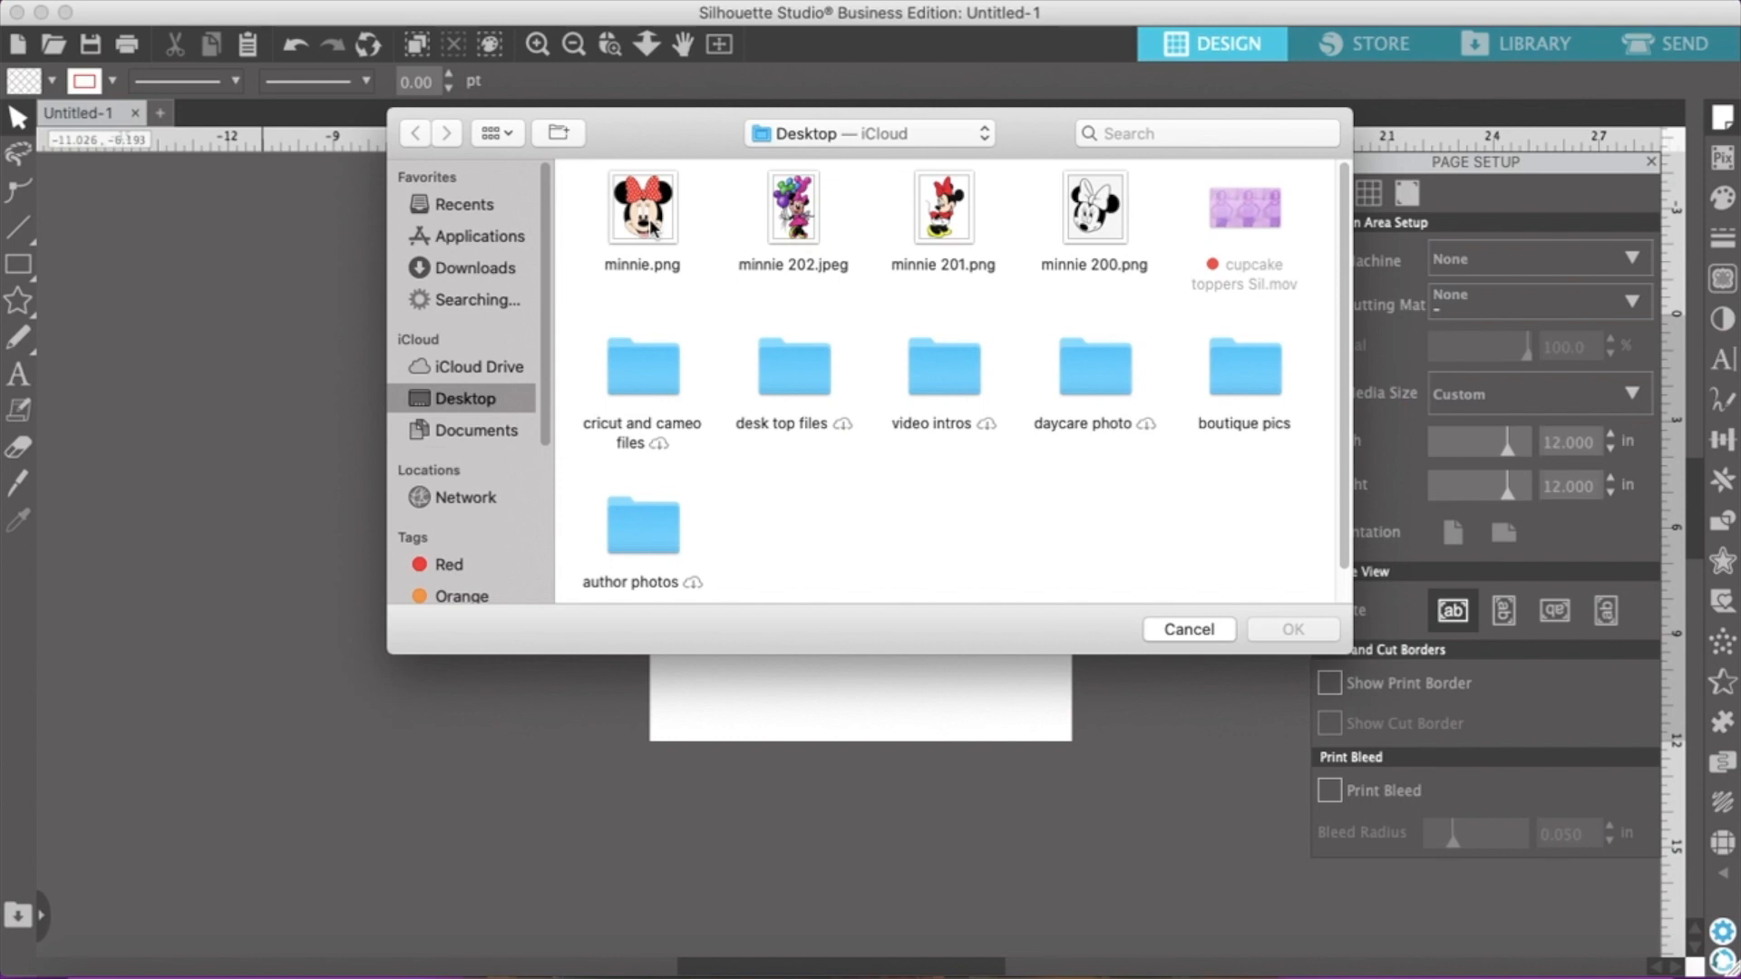
pyautogui.moveTo(649, 222); pyautogui.dragTo(255, 310)
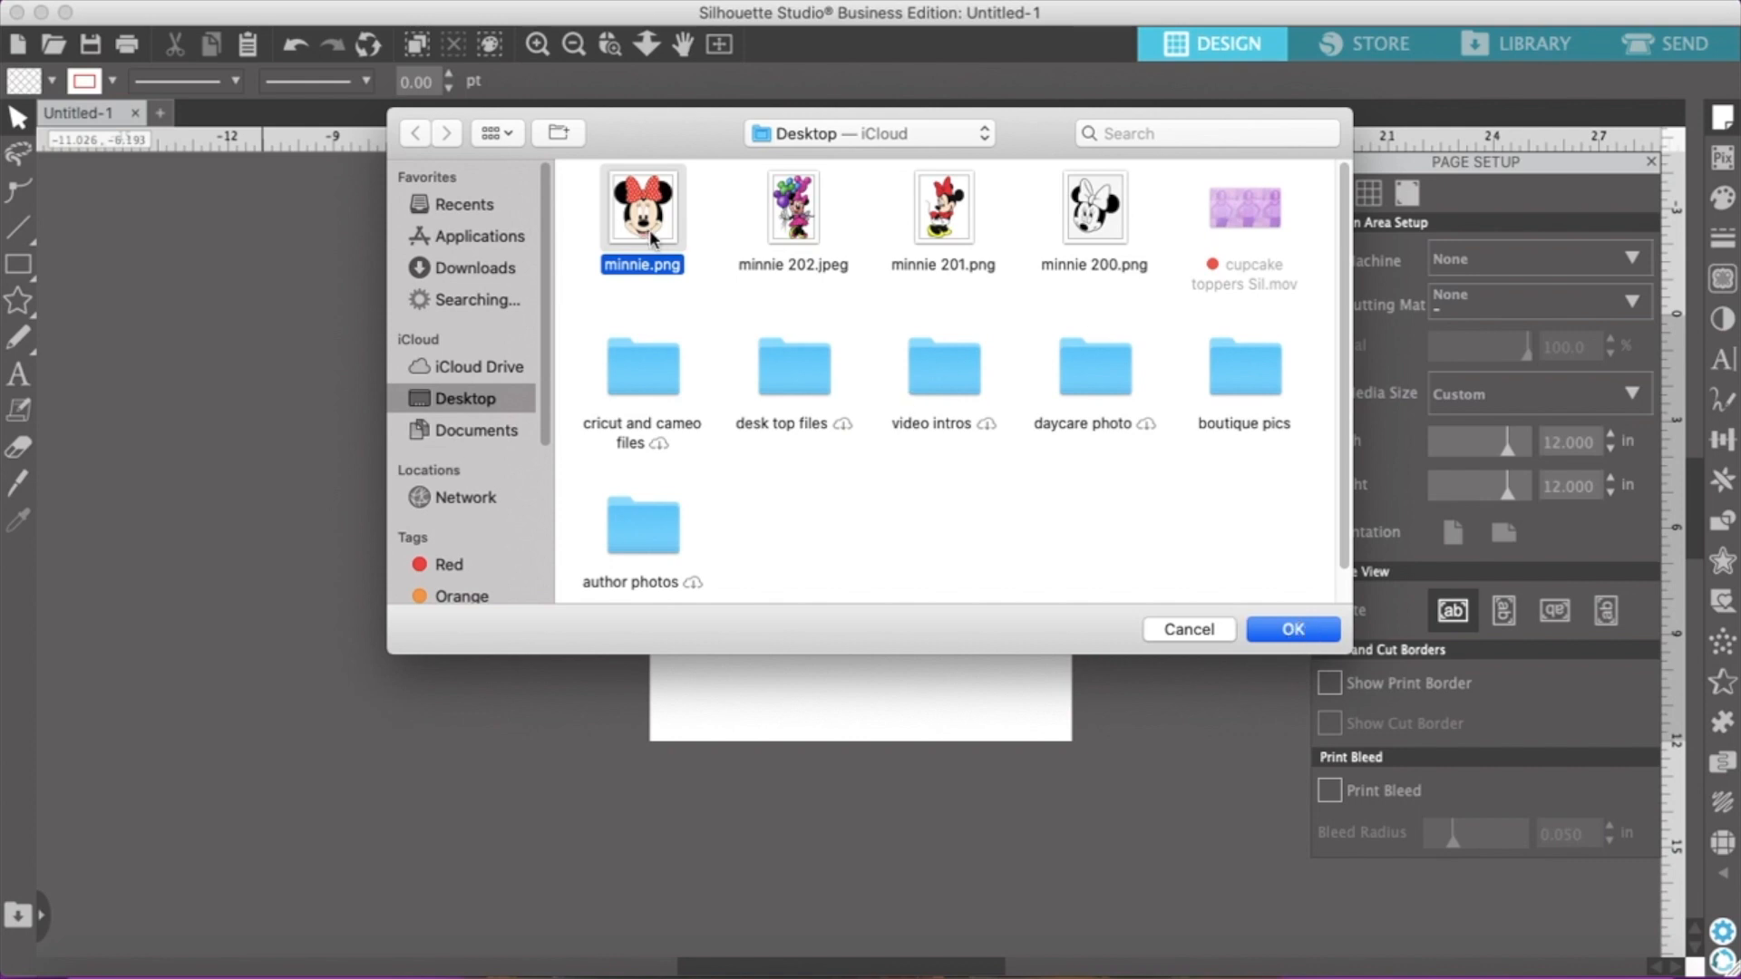
pyautogui.click(1293, 626)
pyautogui.moveTo(661, 290); pyautogui.dragTo(218, 317)
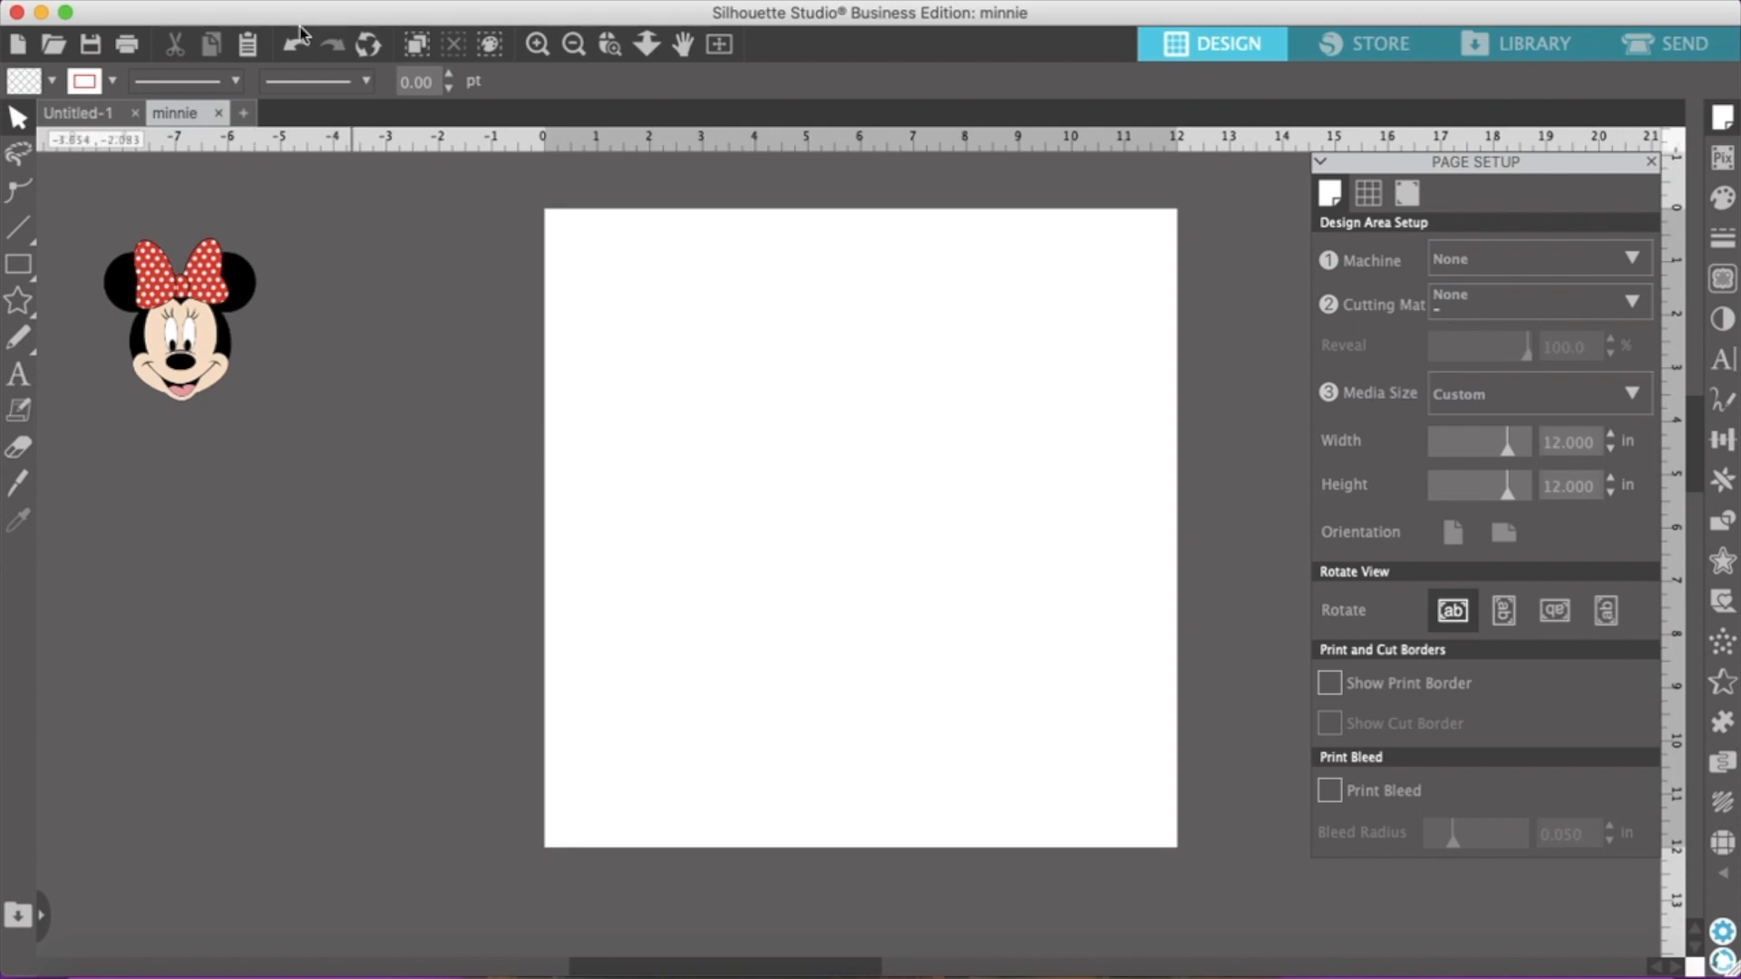
# Merge minnie 202.jpeg from the Desktop into the document and move it off the page, below the Minnie face
pyautogui.click(245, 3)
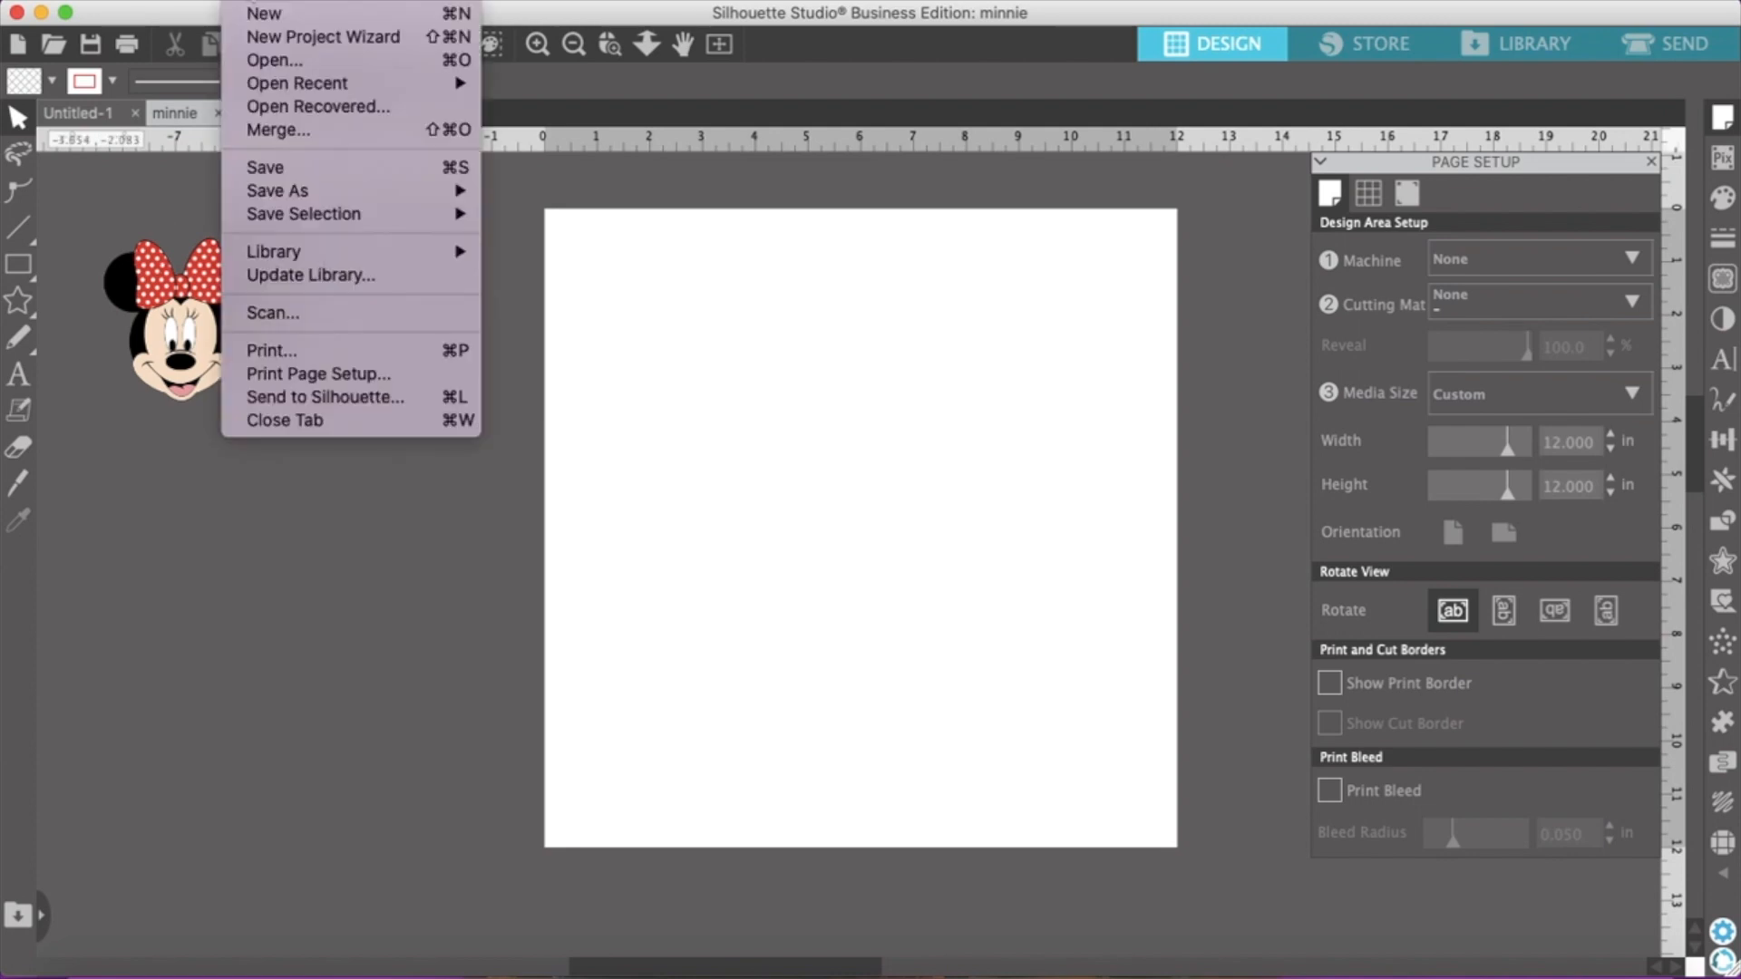
pyautogui.click(304, 136)
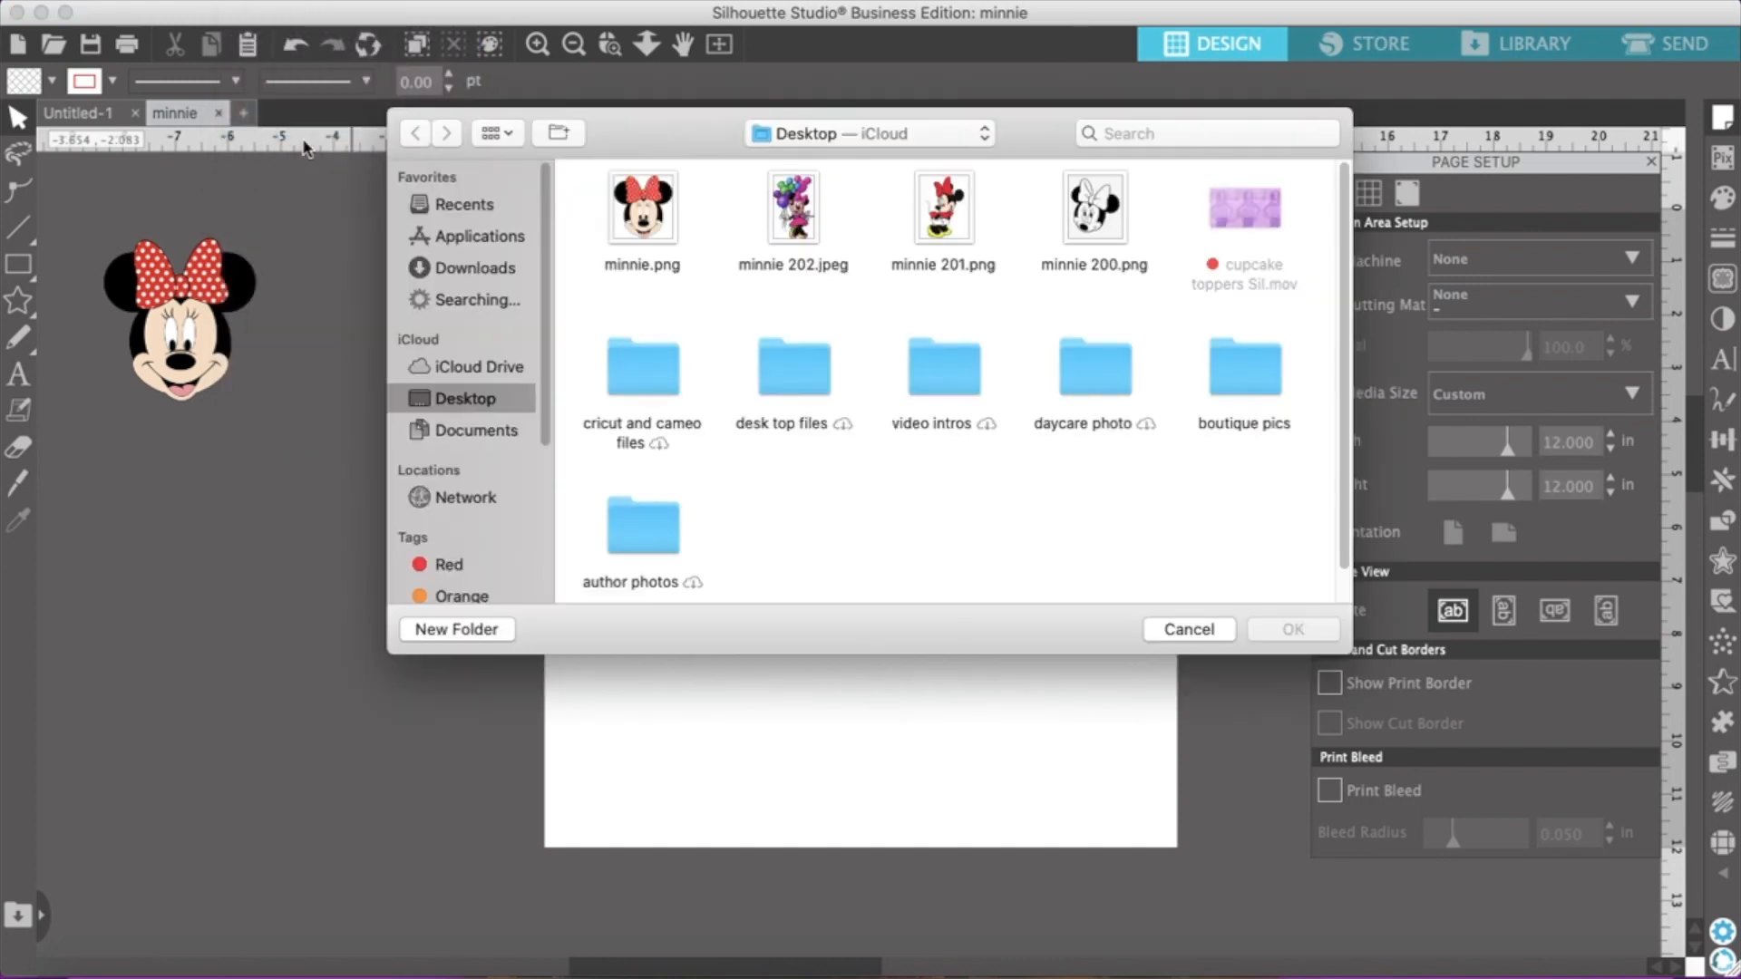
pyautogui.click(801, 210)
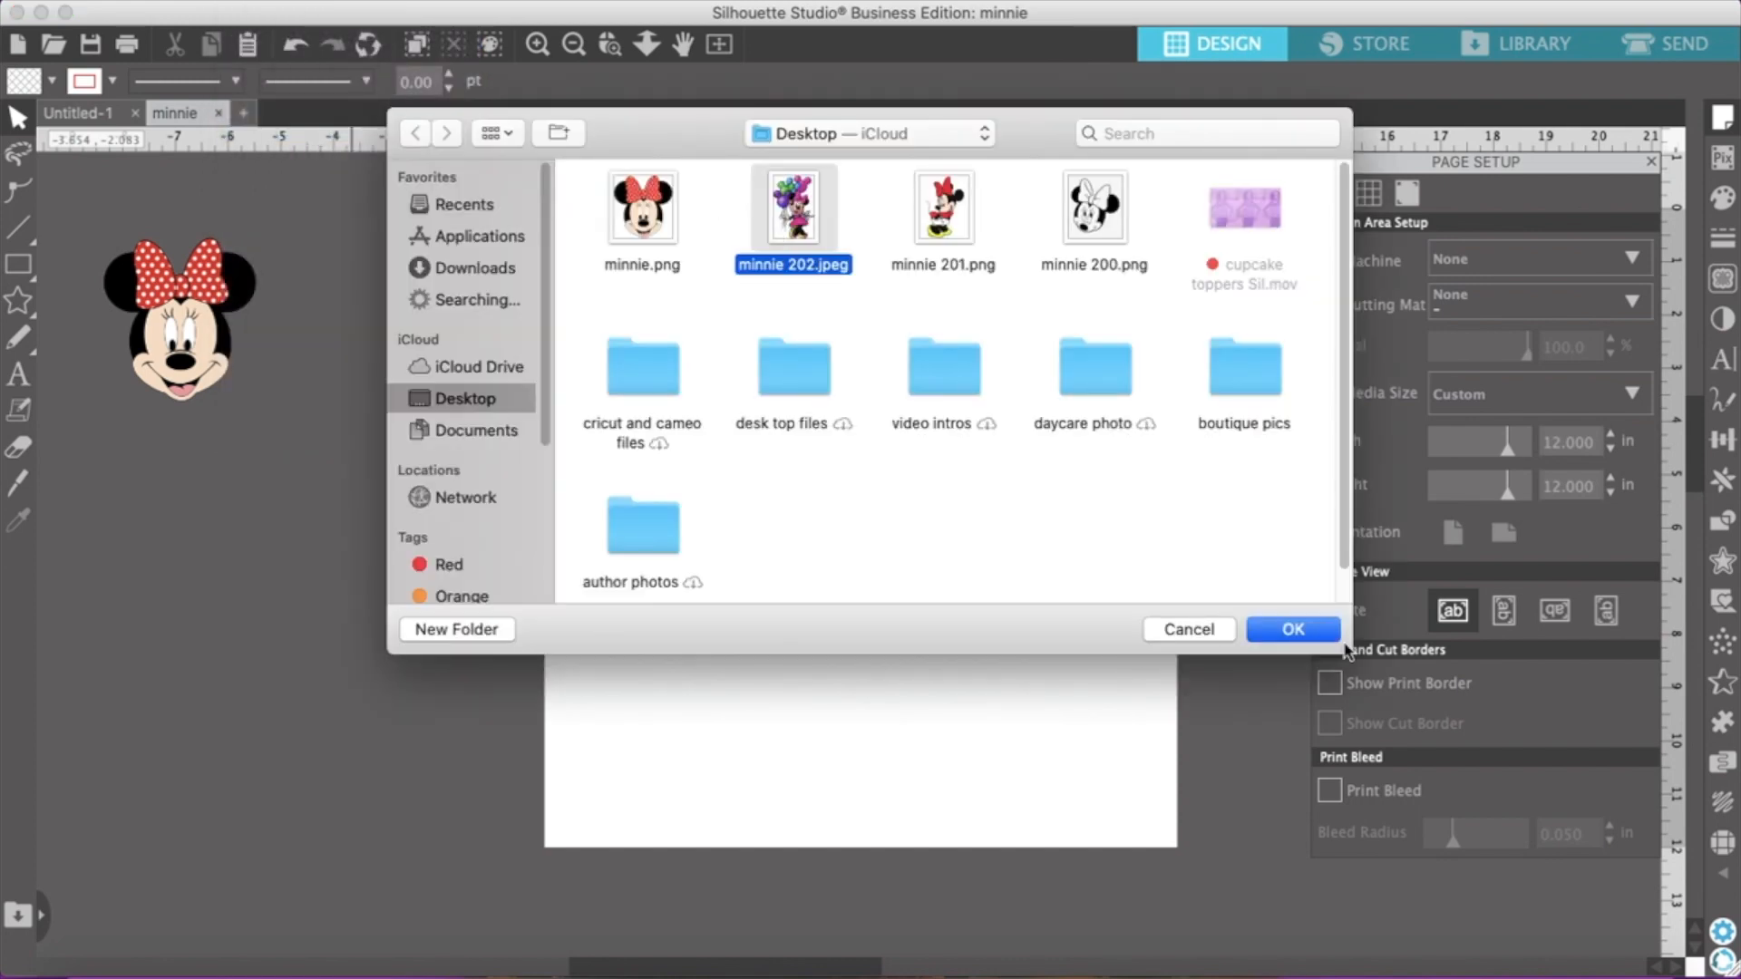
pyautogui.click(1326, 638)
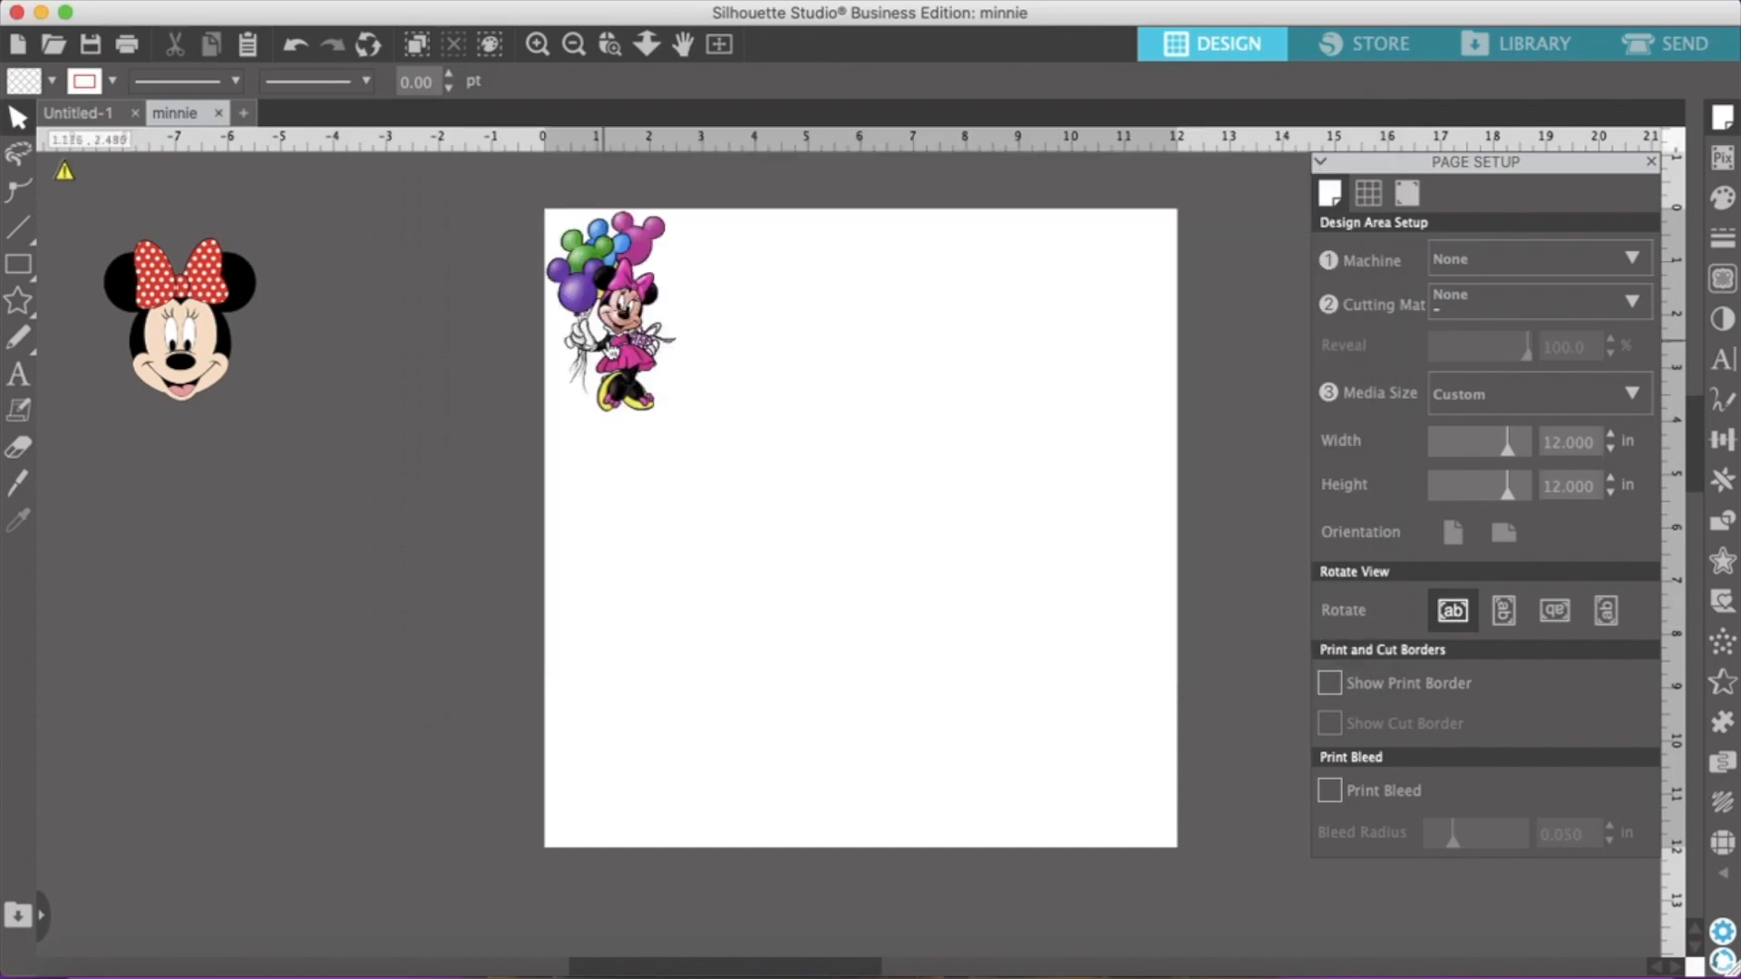
pyautogui.moveTo(640, 347); pyautogui.dragTo(178, 583)
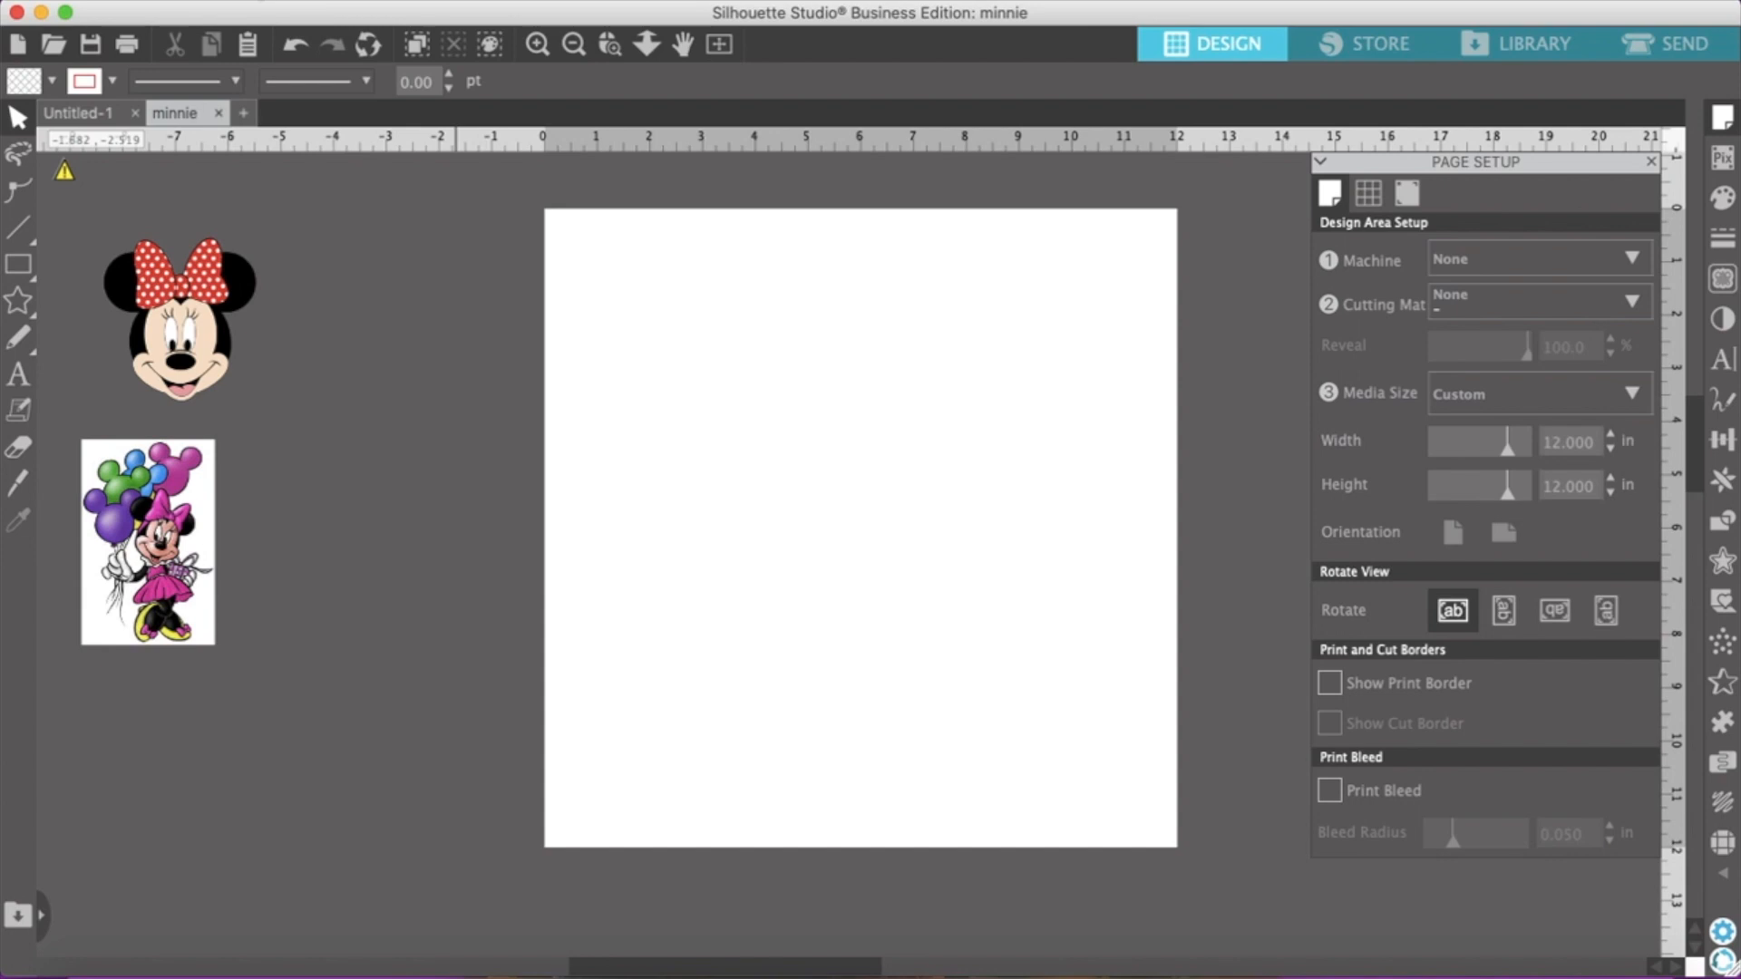
# Merge minnie 201.png from the Desktop and place the standing Minnie off the page, beside the Minnie face
pyautogui.click(234, 0)
pyautogui.click(301, 138)
pyautogui.click(941, 238)
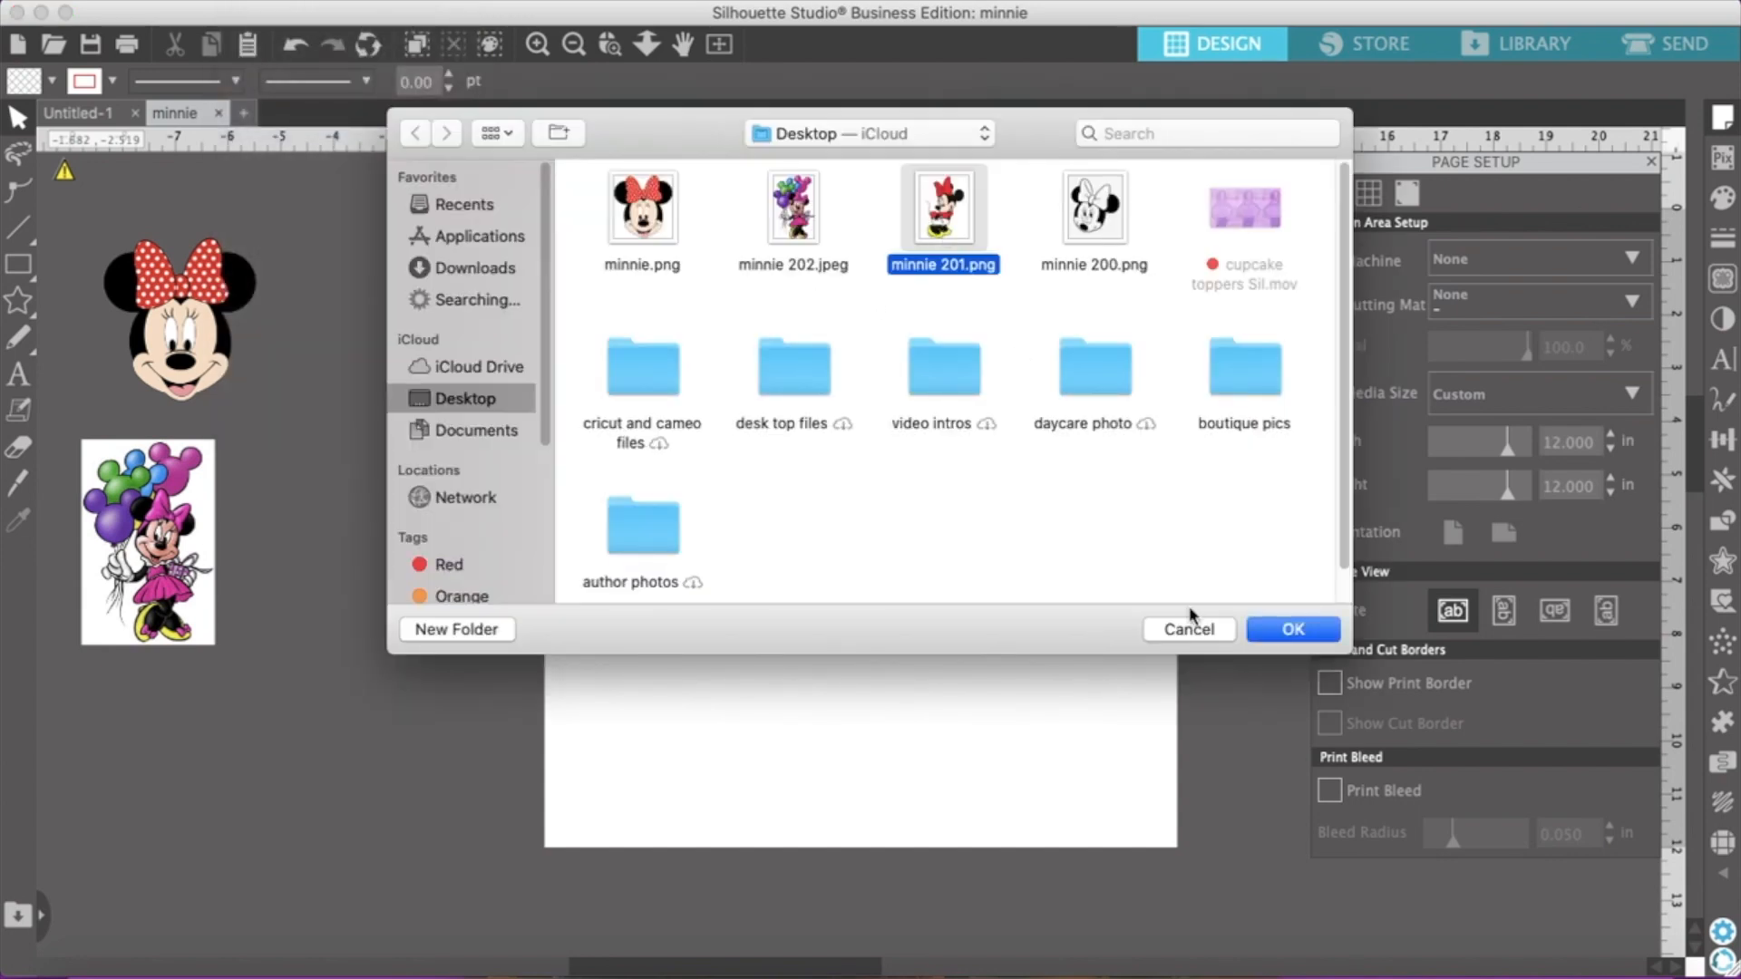
pyautogui.click(1293, 629)
pyautogui.moveTo(557, 238); pyautogui.dragTo(472, 319)
pyautogui.moveTo(388, 360); pyautogui.dragTo(520, 528)
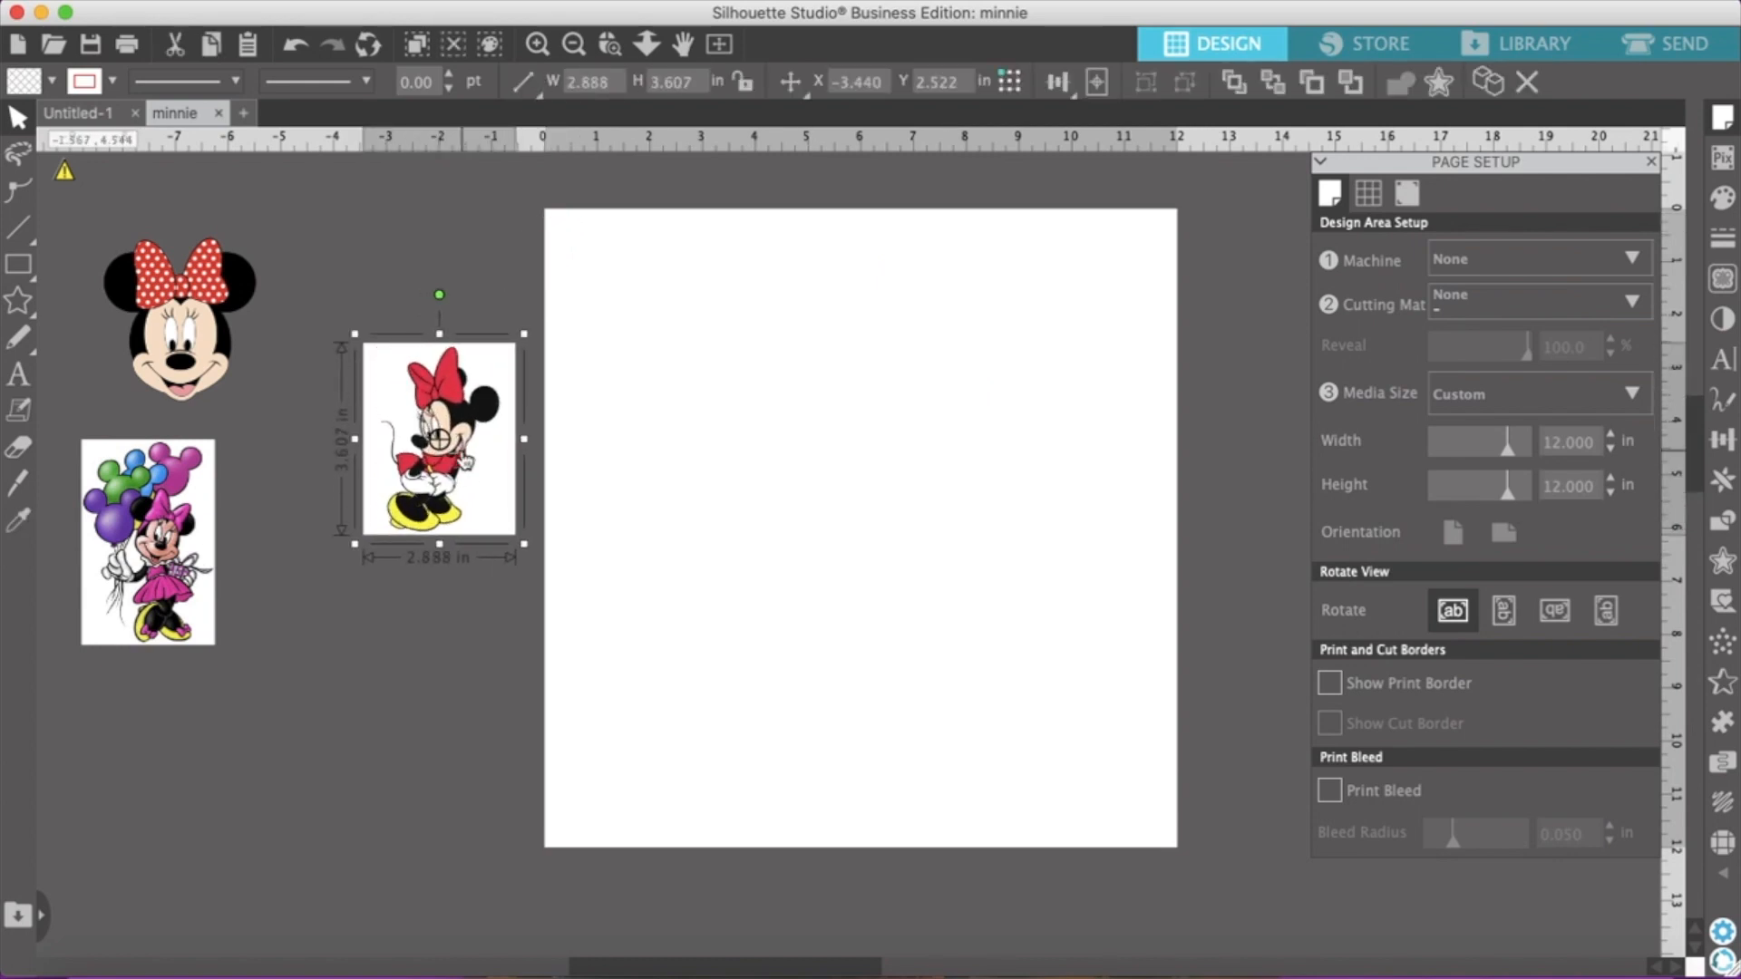
pyautogui.moveTo(431, 367); pyautogui.dragTo(376, 257)
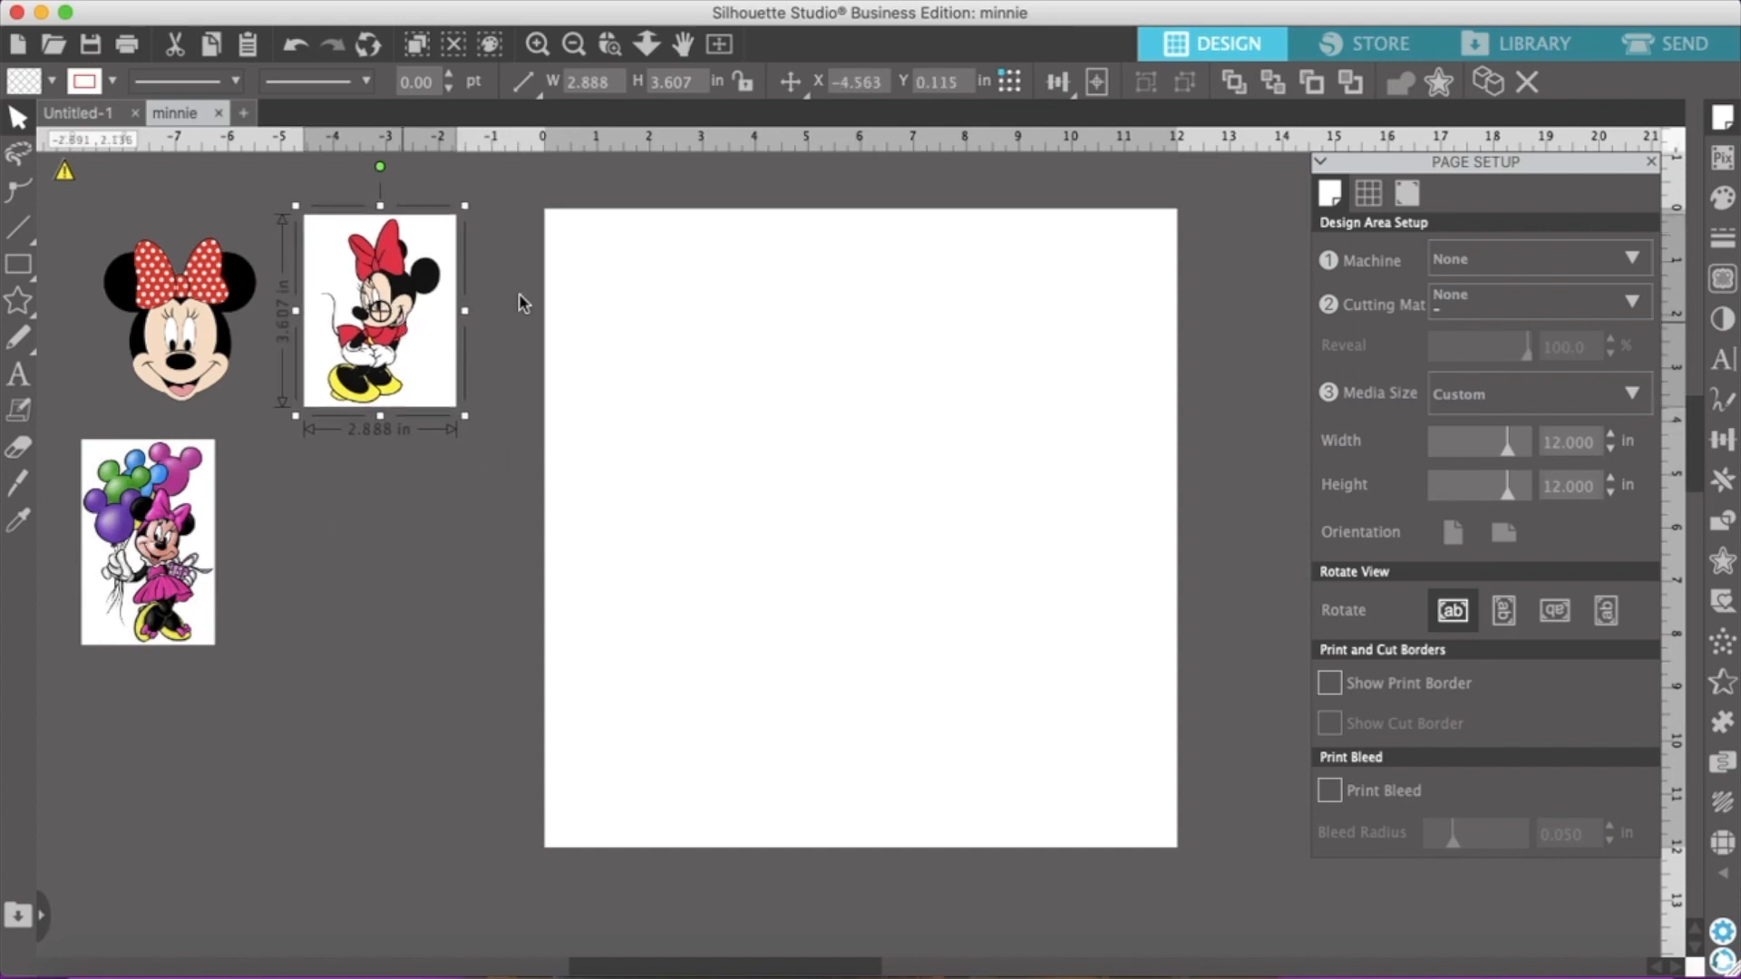
# Merge minnie 200.png from the Desktop, shrink it to about 5.7 in wide and move it off the page beside the balloon picture
pyautogui.click(240, 2)
pyautogui.click(311, 133)
pyautogui.click(1085, 201)
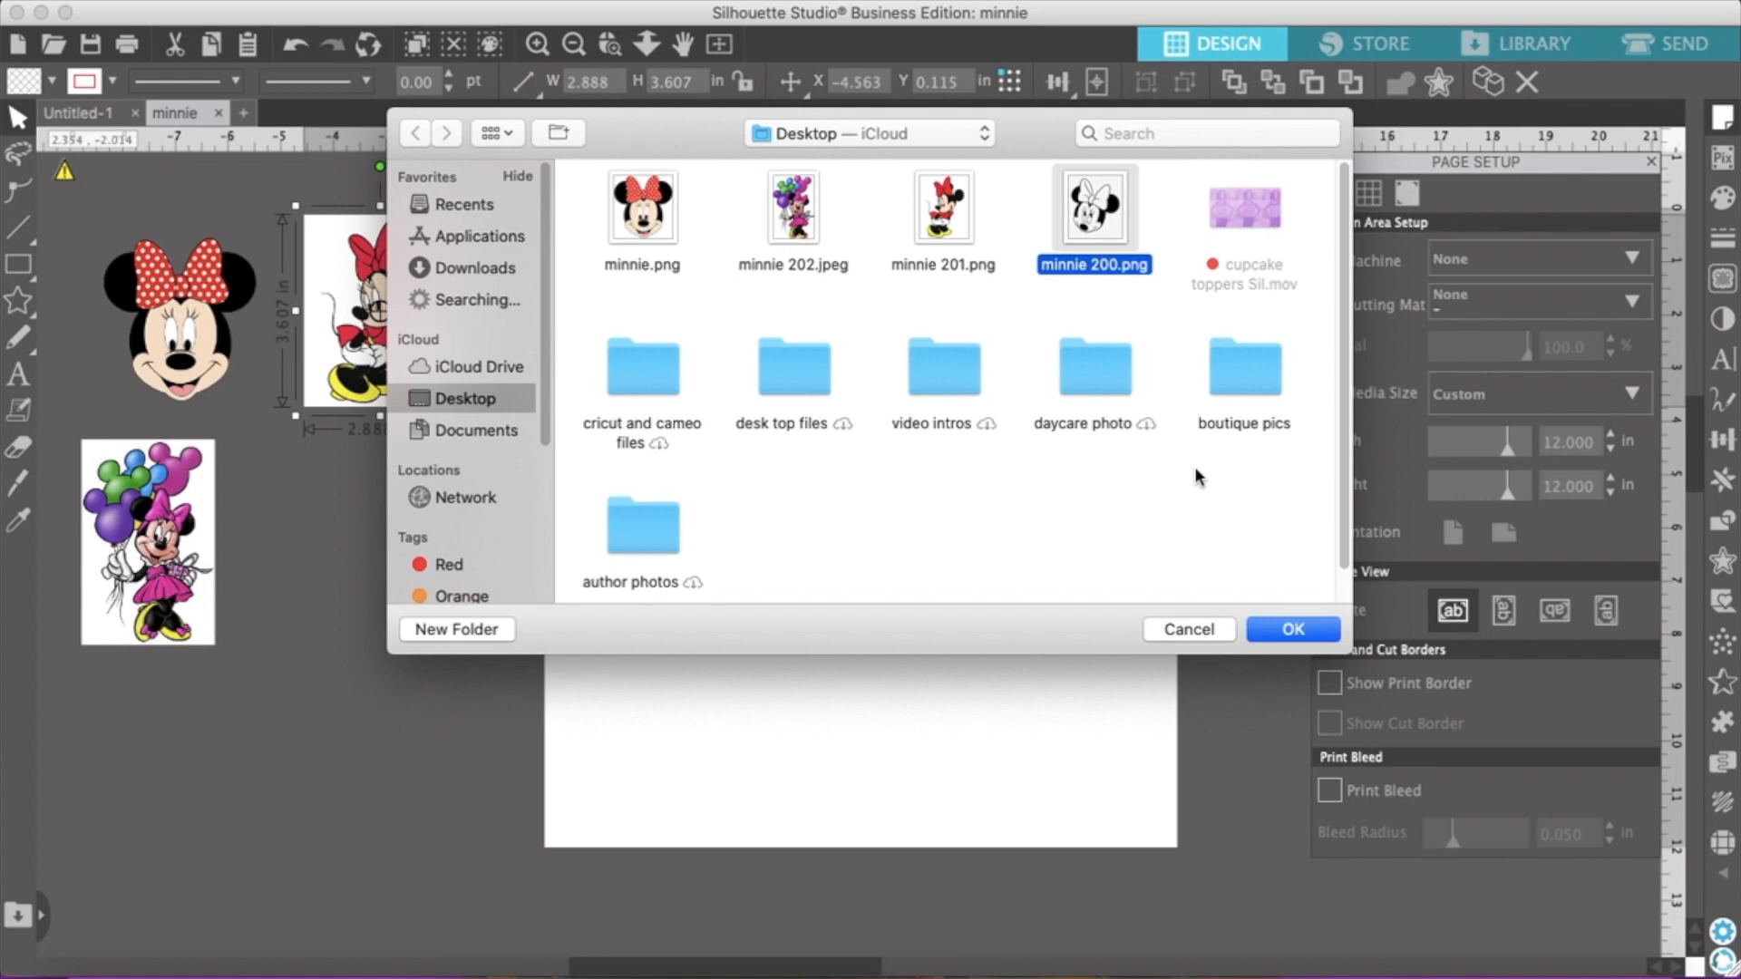
pyautogui.click(1297, 635)
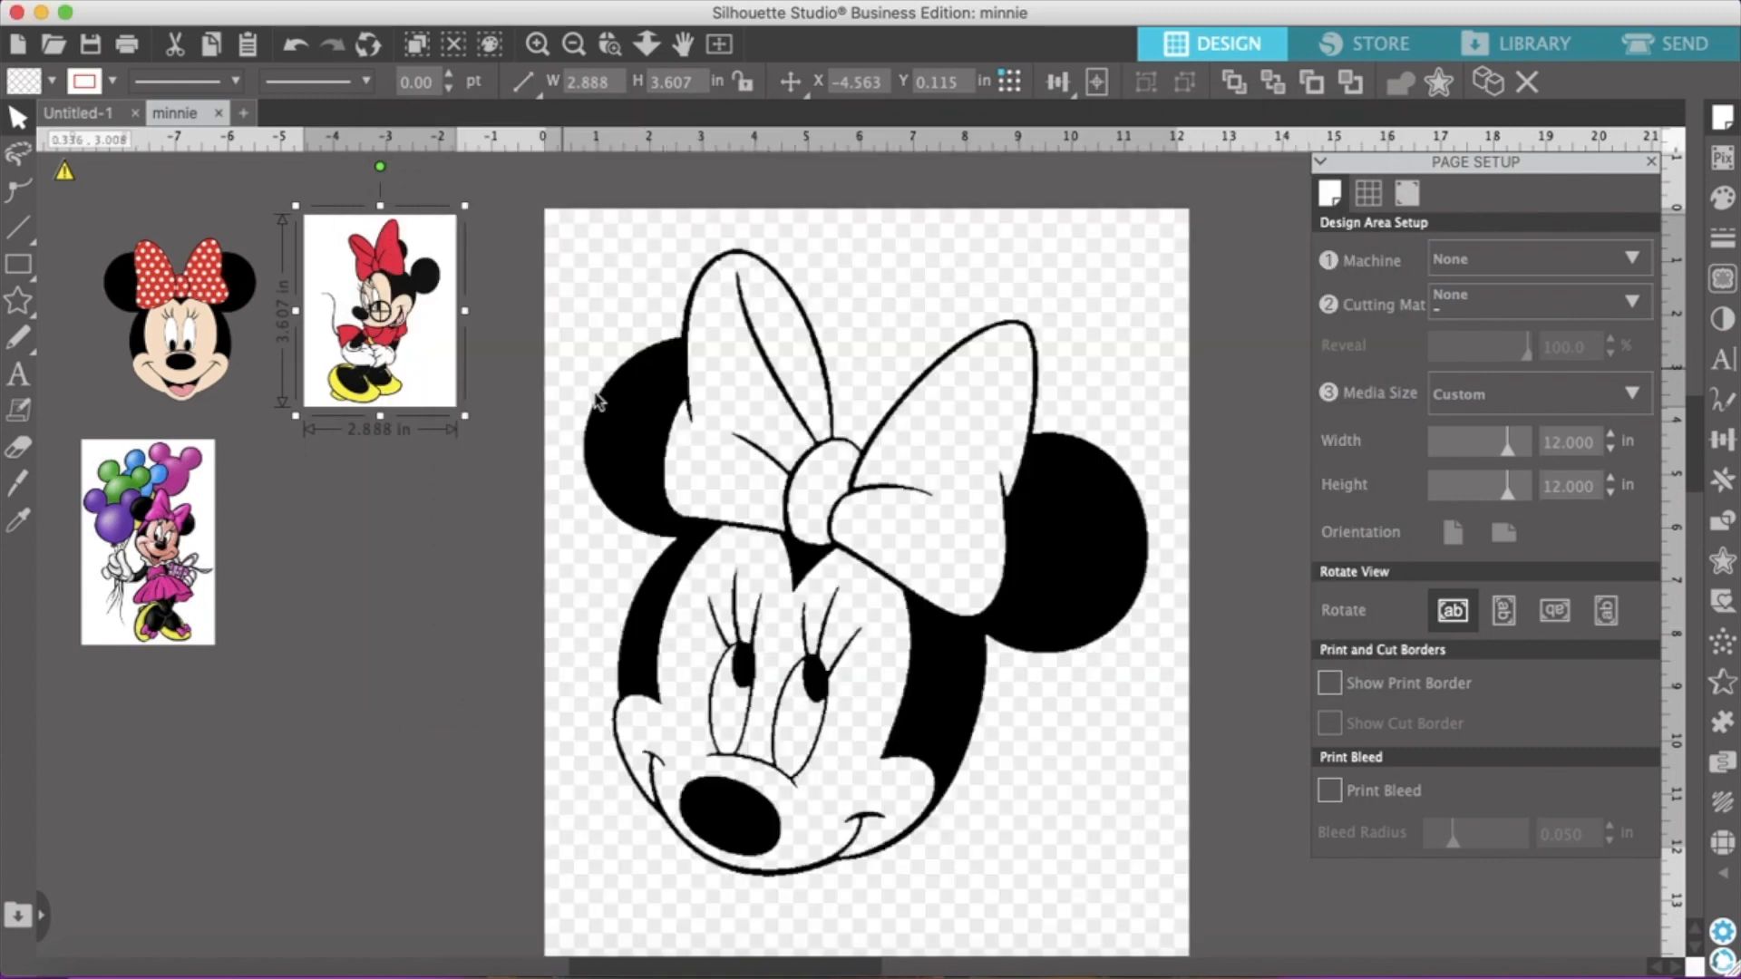
pyautogui.scroll(-2, 833, 620)
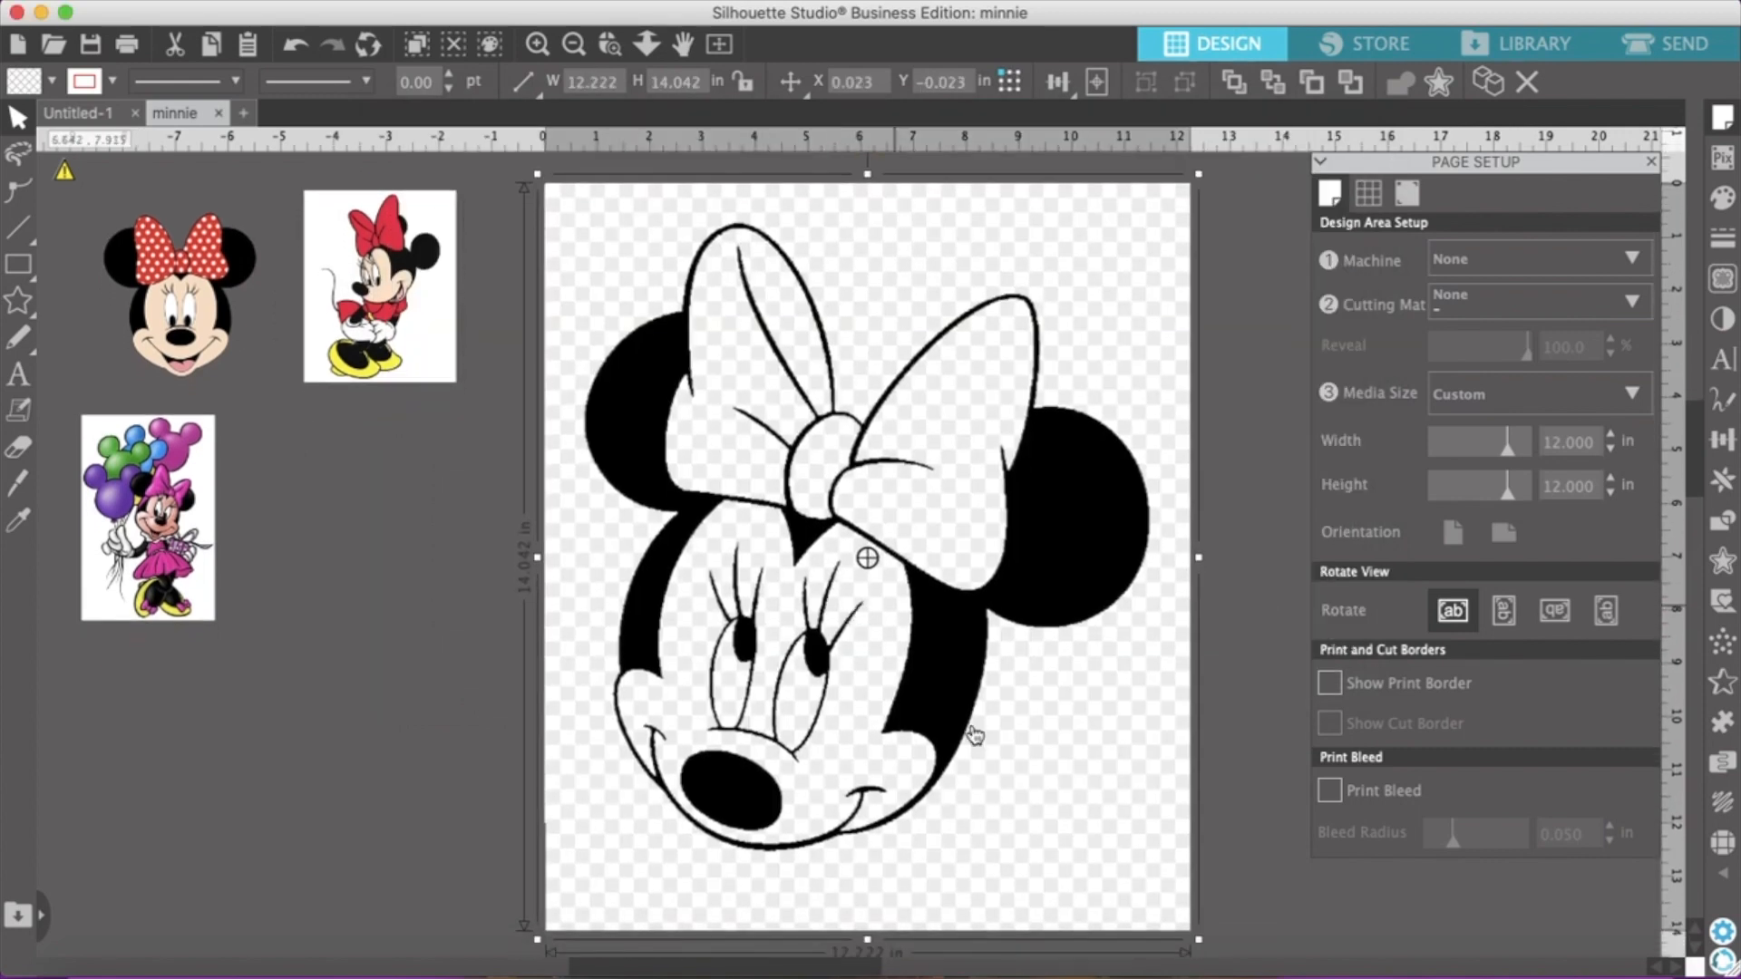
pyautogui.moveTo(1197, 948); pyautogui.dragTo(923, 703)
pyautogui.moveTo(763, 475); pyautogui.dragTo(962, 558)
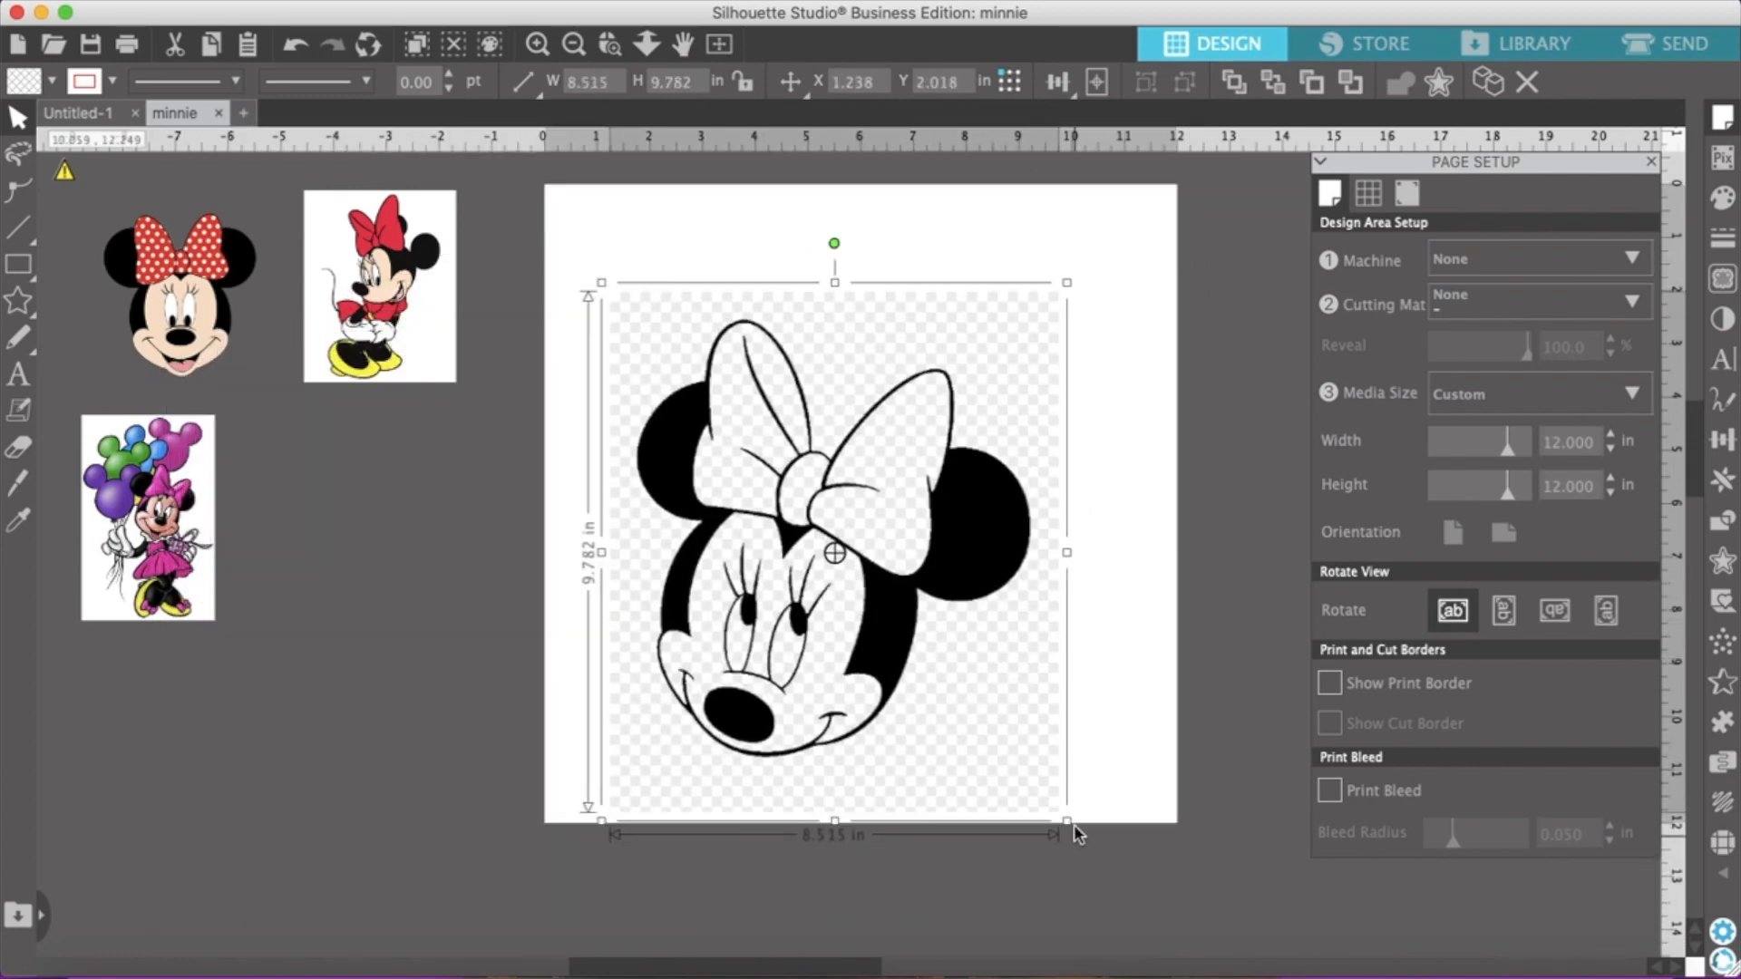
pyautogui.moveTo(1069, 822); pyautogui.dragTo(912, 642)
pyautogui.moveTo(777, 405); pyautogui.dragTo(410, 513)
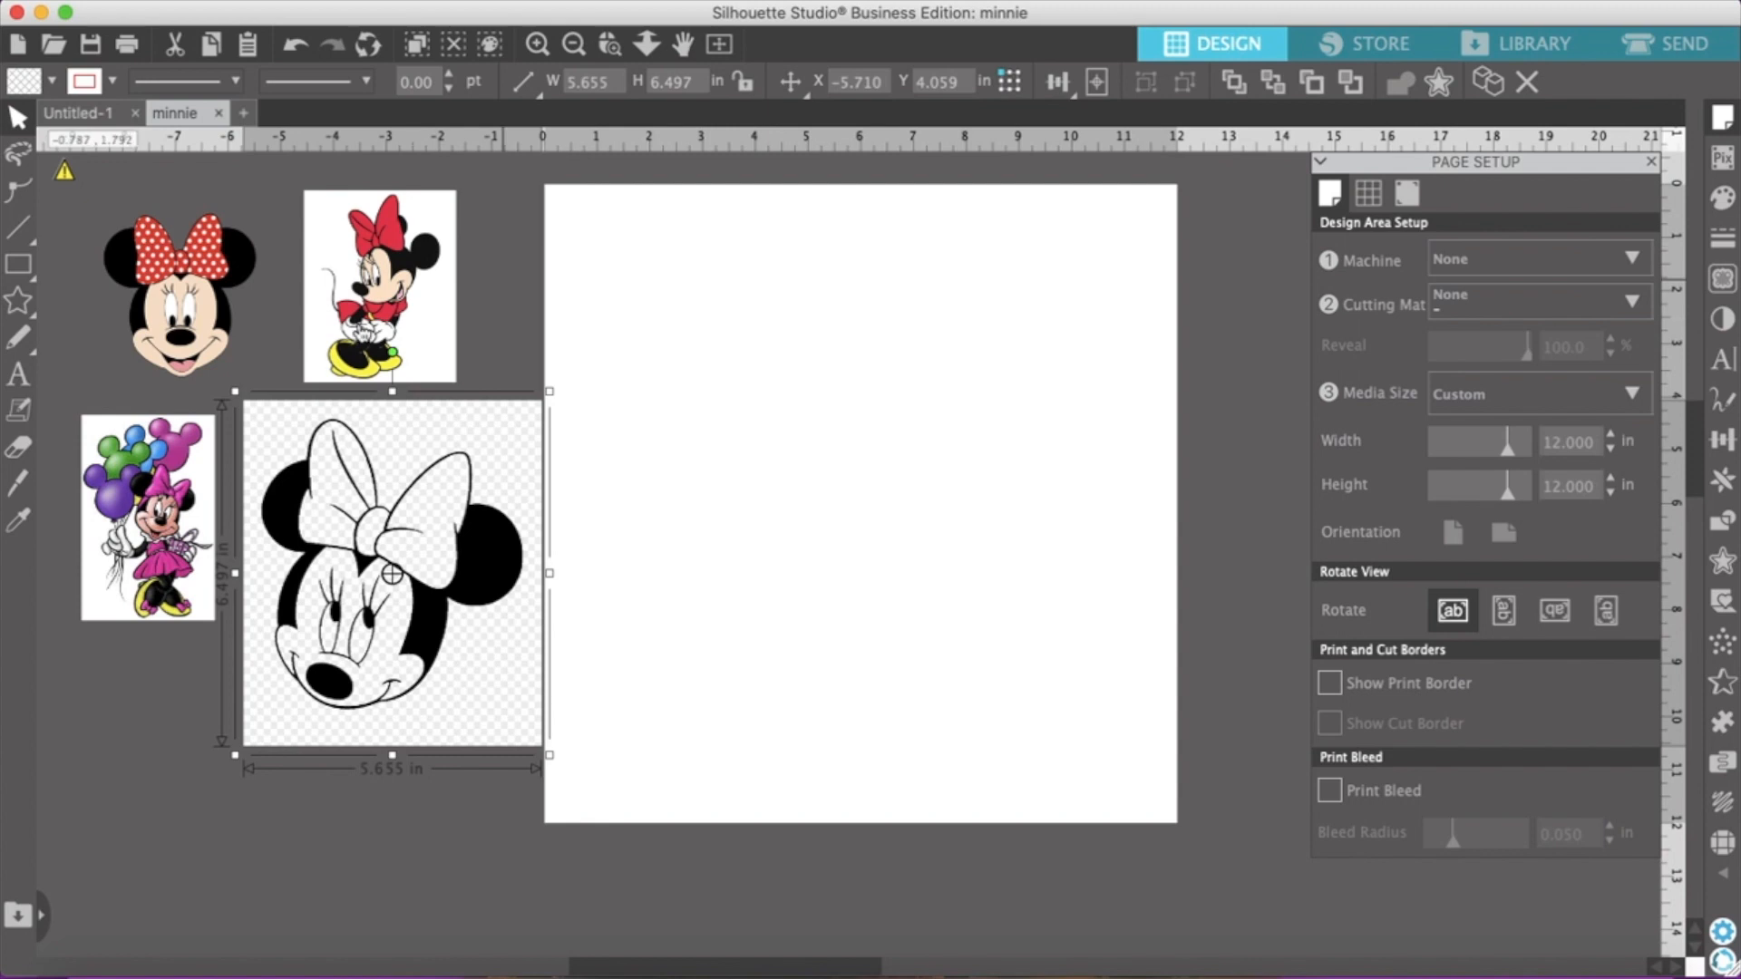
# Scale the black-and-white Minnie face down to about 4.5 in wide and fit it between the balloon picture and the page
pyautogui.moveTo(545, 747); pyautogui.dragTo(506, 681)
pyautogui.click(206, 324)
pyautogui.click(789, 700)
pyautogui.click(550, 749)
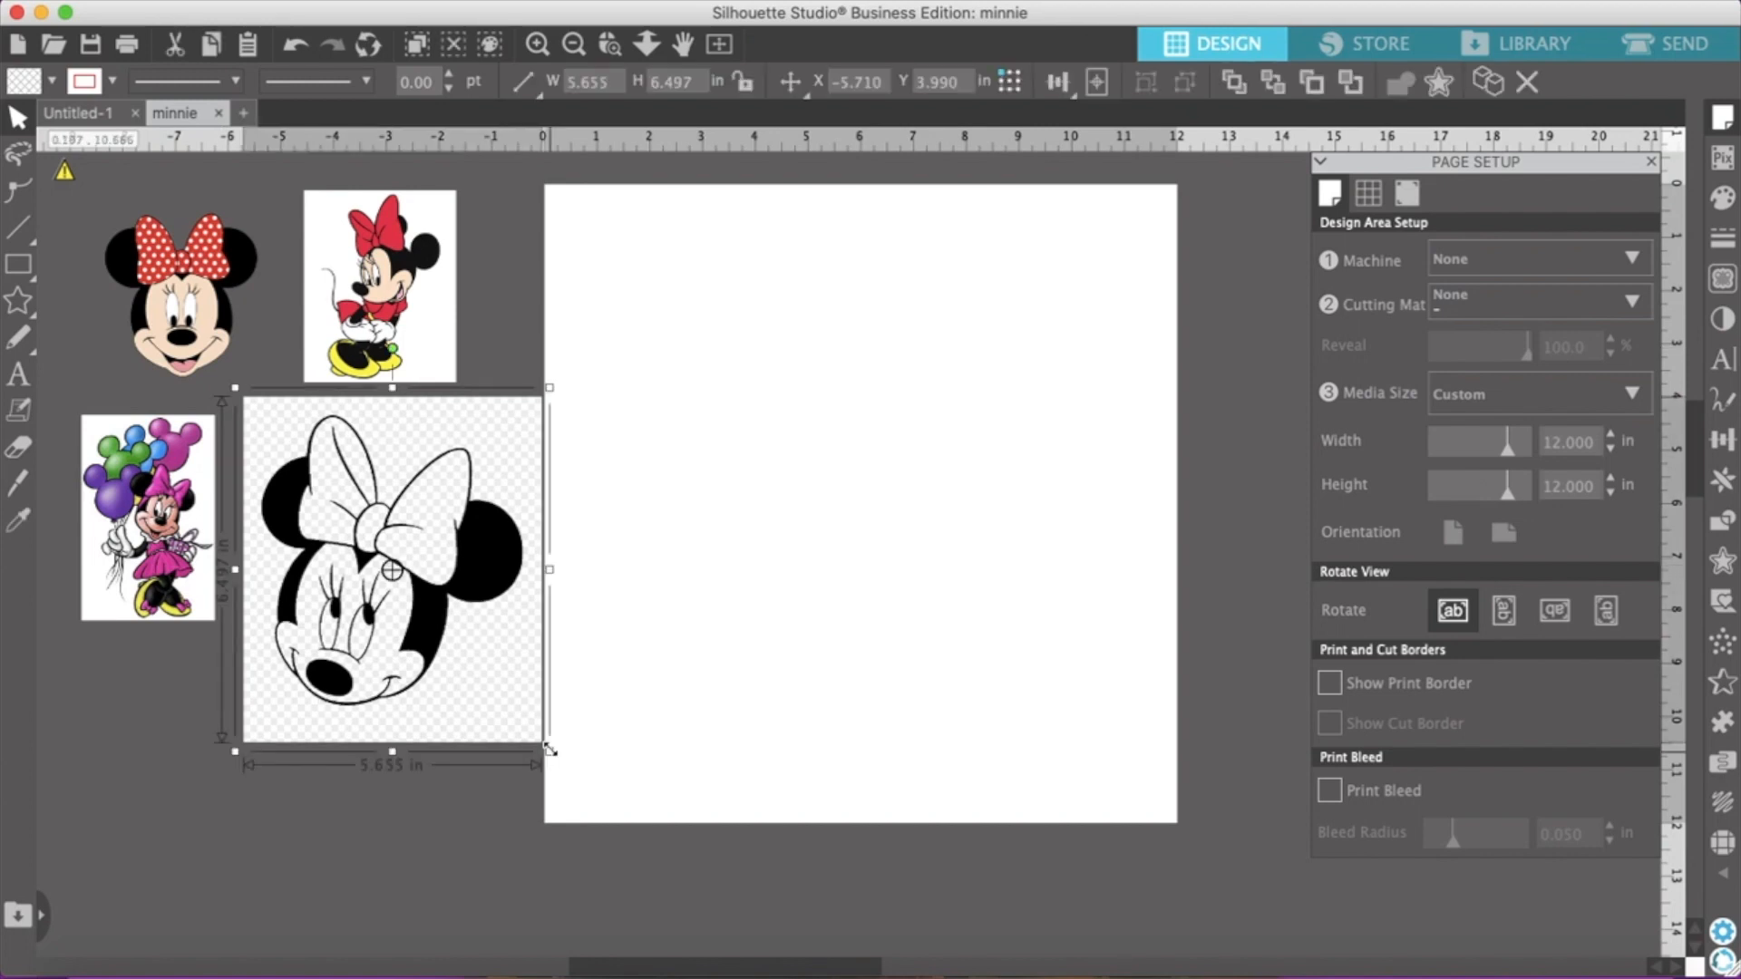
pyautogui.moveTo(549, 749); pyautogui.dragTo(512, 697)
pyautogui.moveTo(354, 489); pyautogui.dragTo(360, 549)
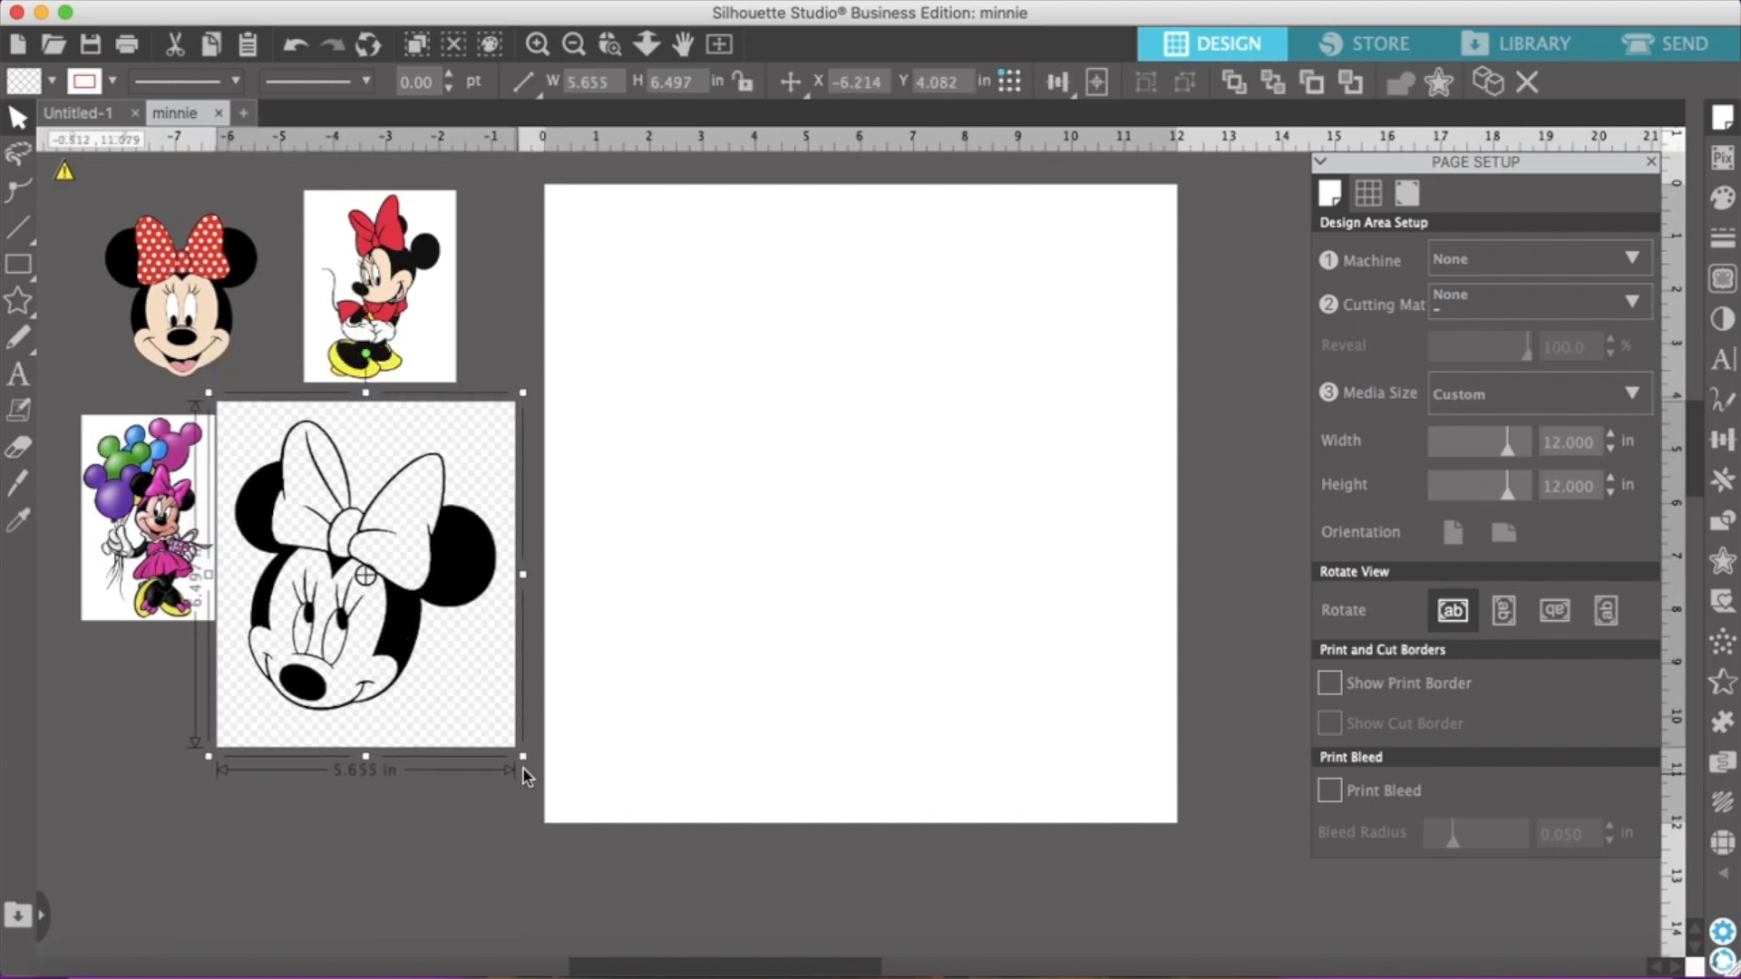
pyautogui.moveTo(523, 749); pyautogui.dragTo(460, 687)
pyautogui.moveTo(375, 572); pyautogui.dragTo(416, 581)
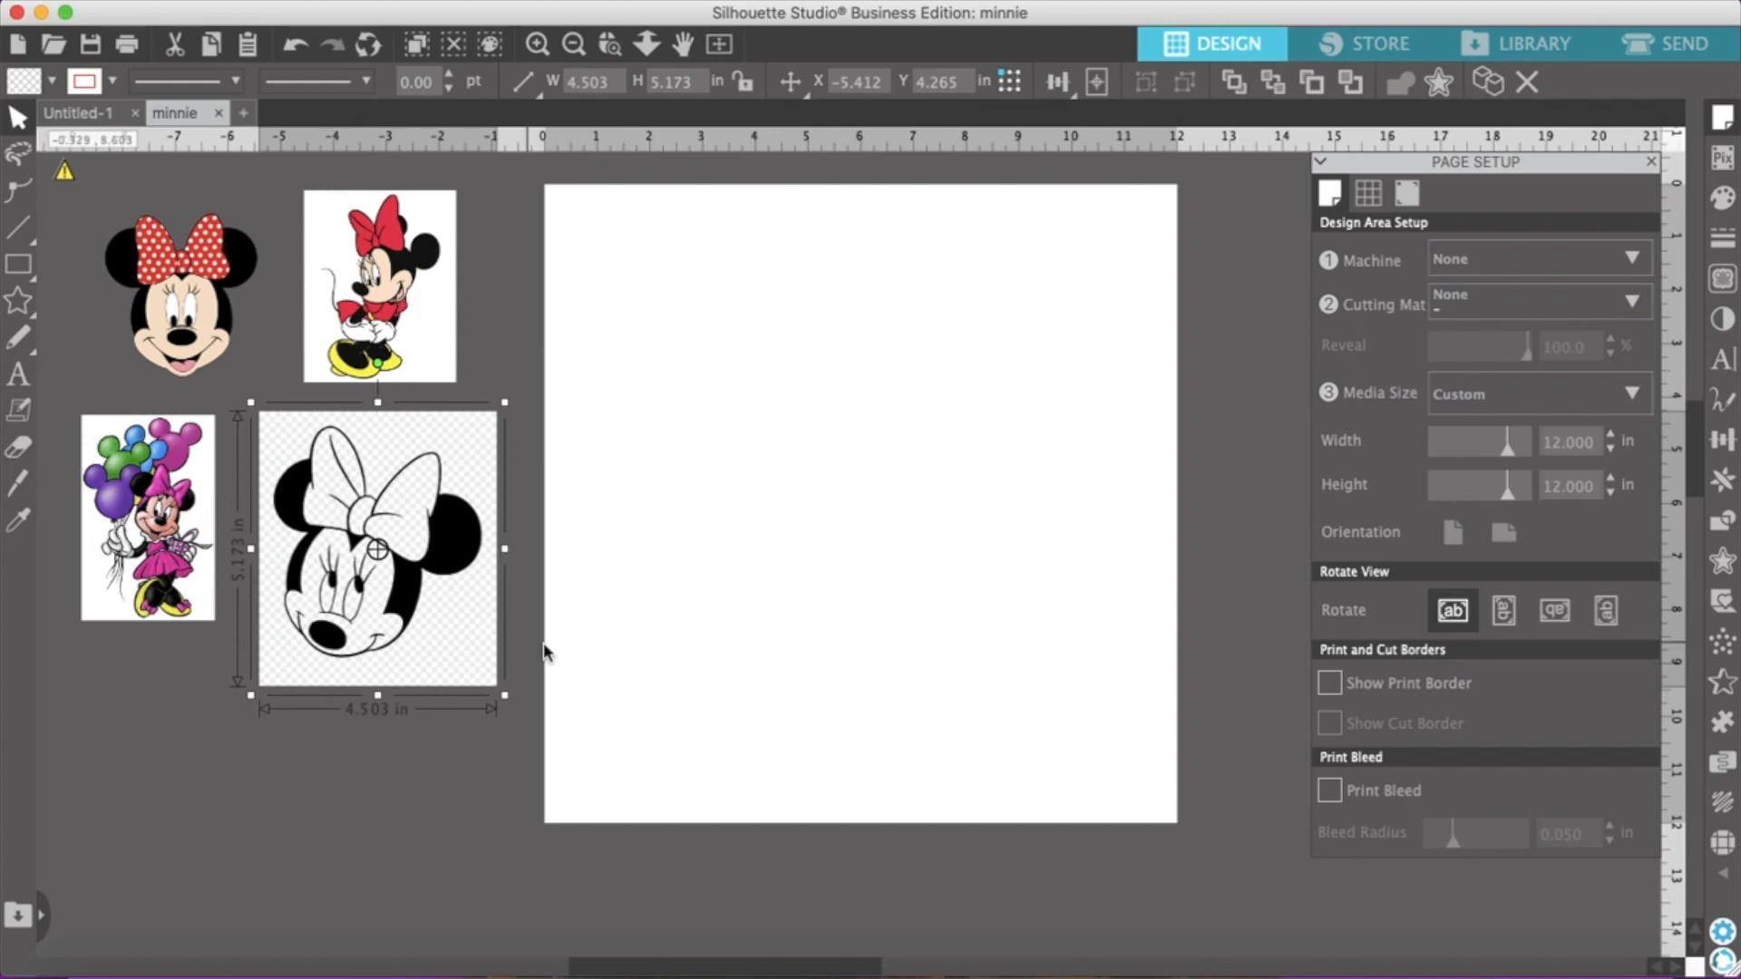
# Move the standing Minnie onto the page and enlarge it to about 5.25 by 6.56 in
pyautogui.moveTo(400, 274); pyautogui.dragTo(859, 373)
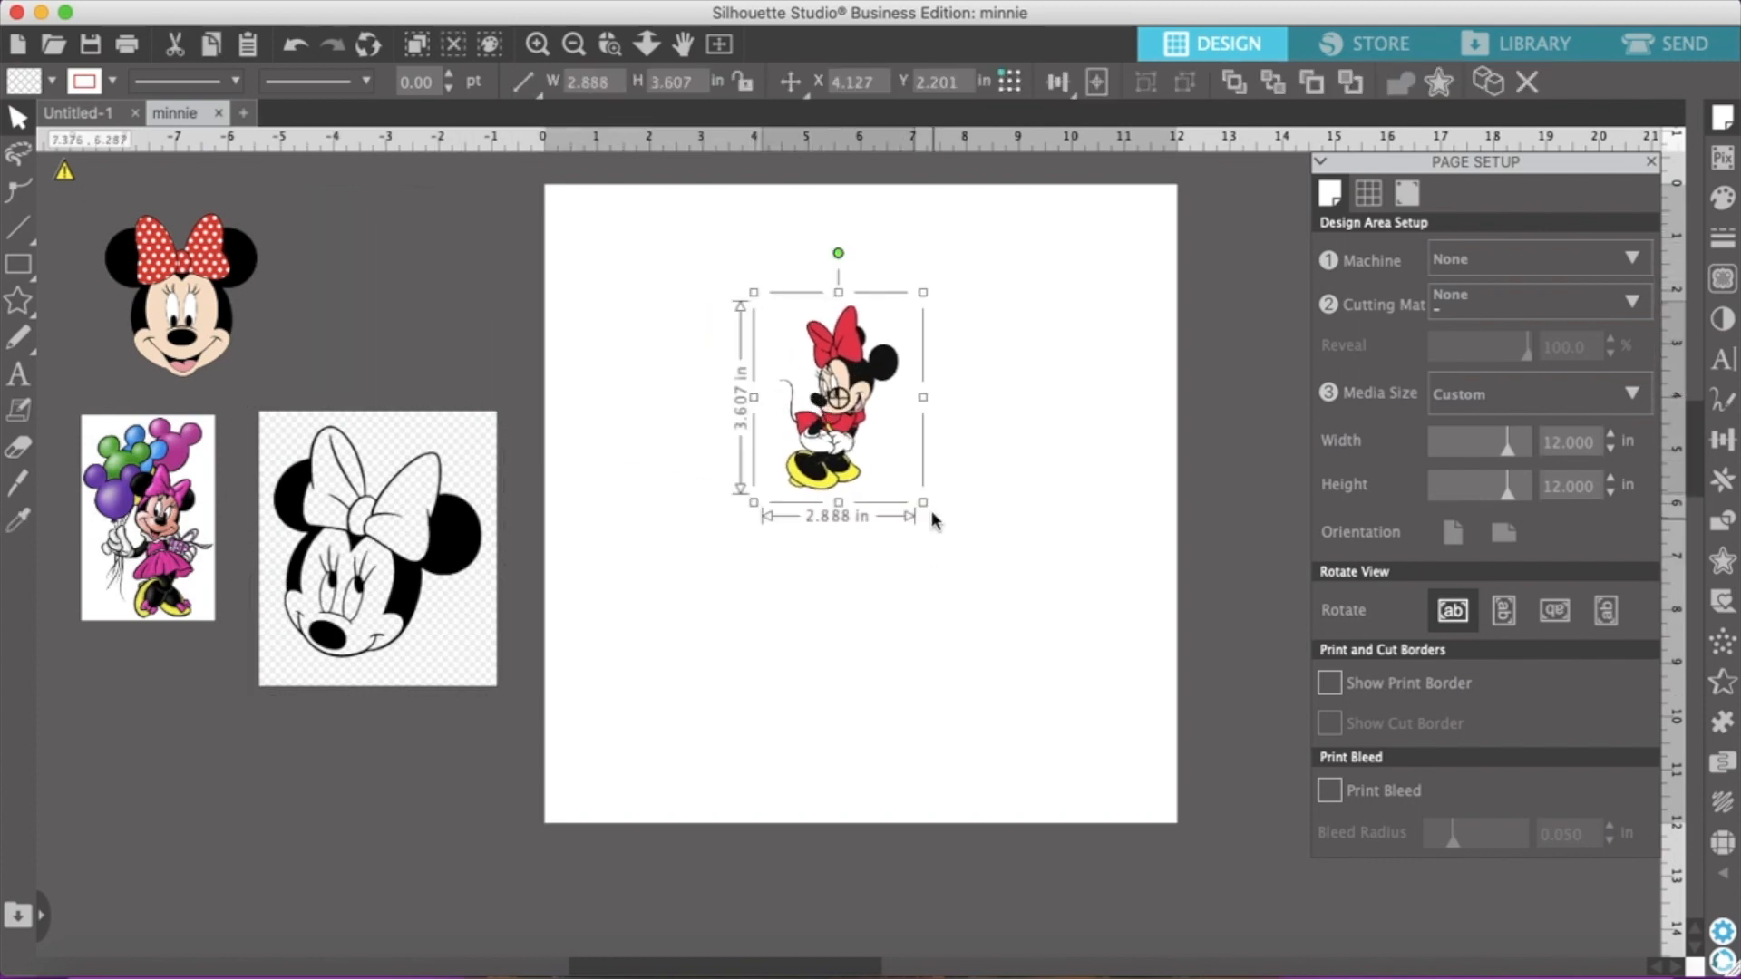
pyautogui.moveTo(923, 503); pyautogui.dragTo(1042, 569)
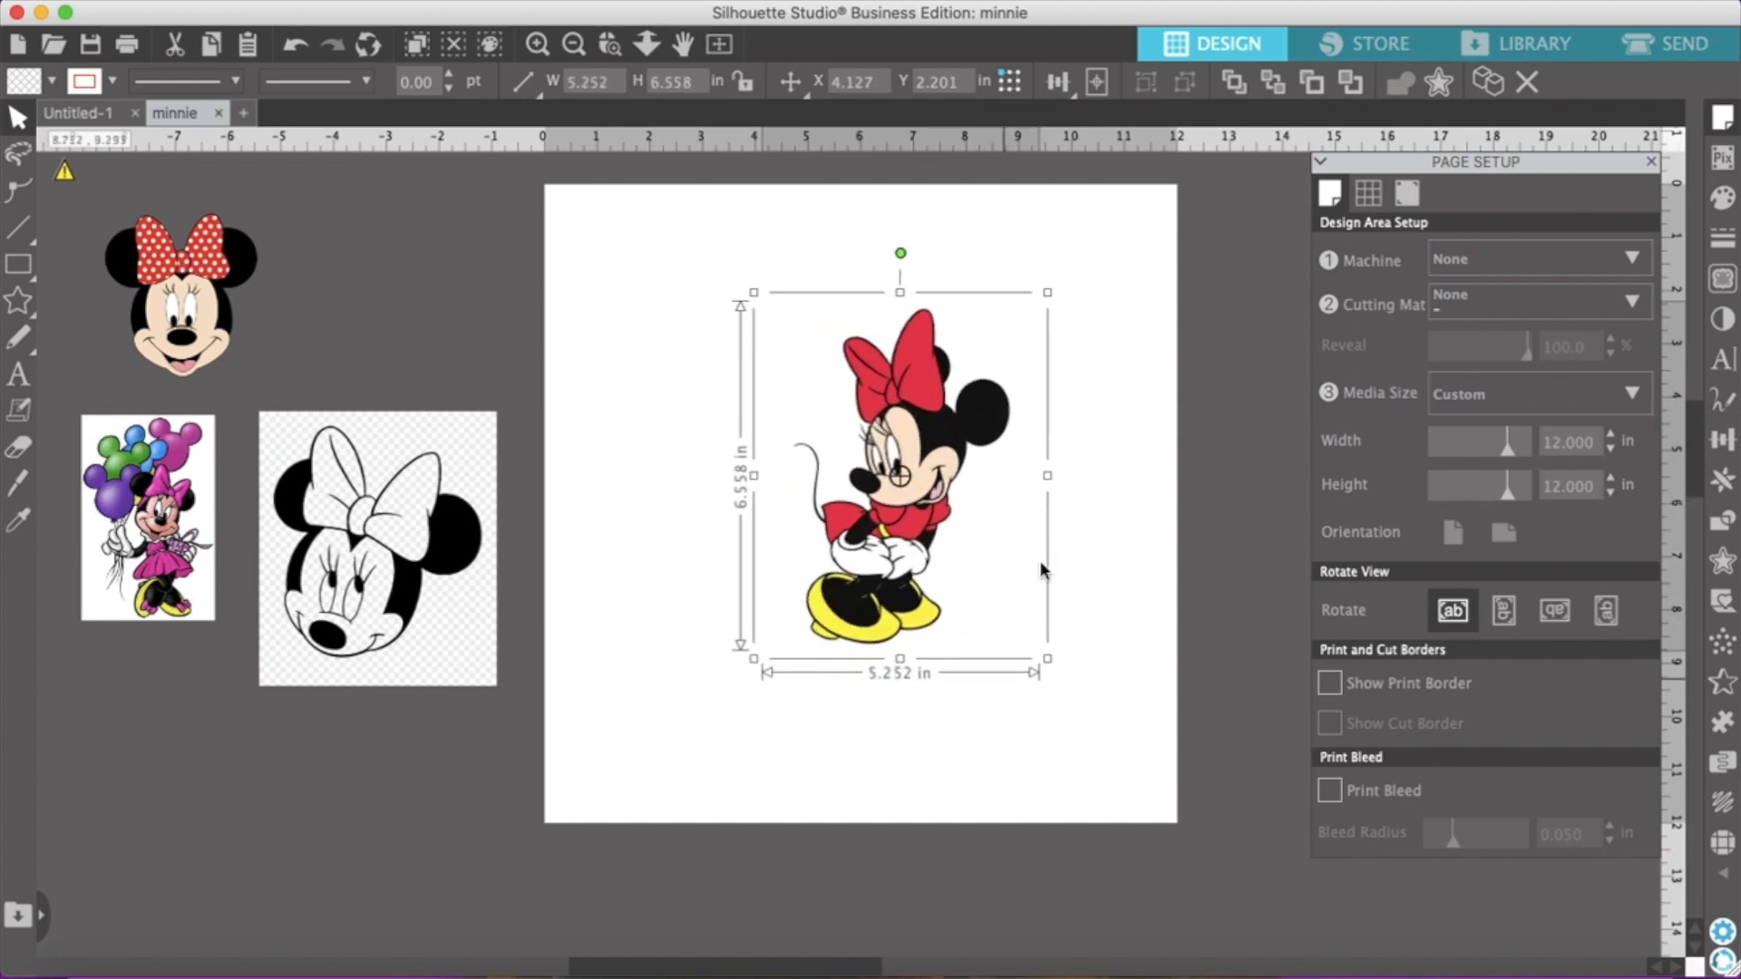
pyautogui.click(1678, 45)
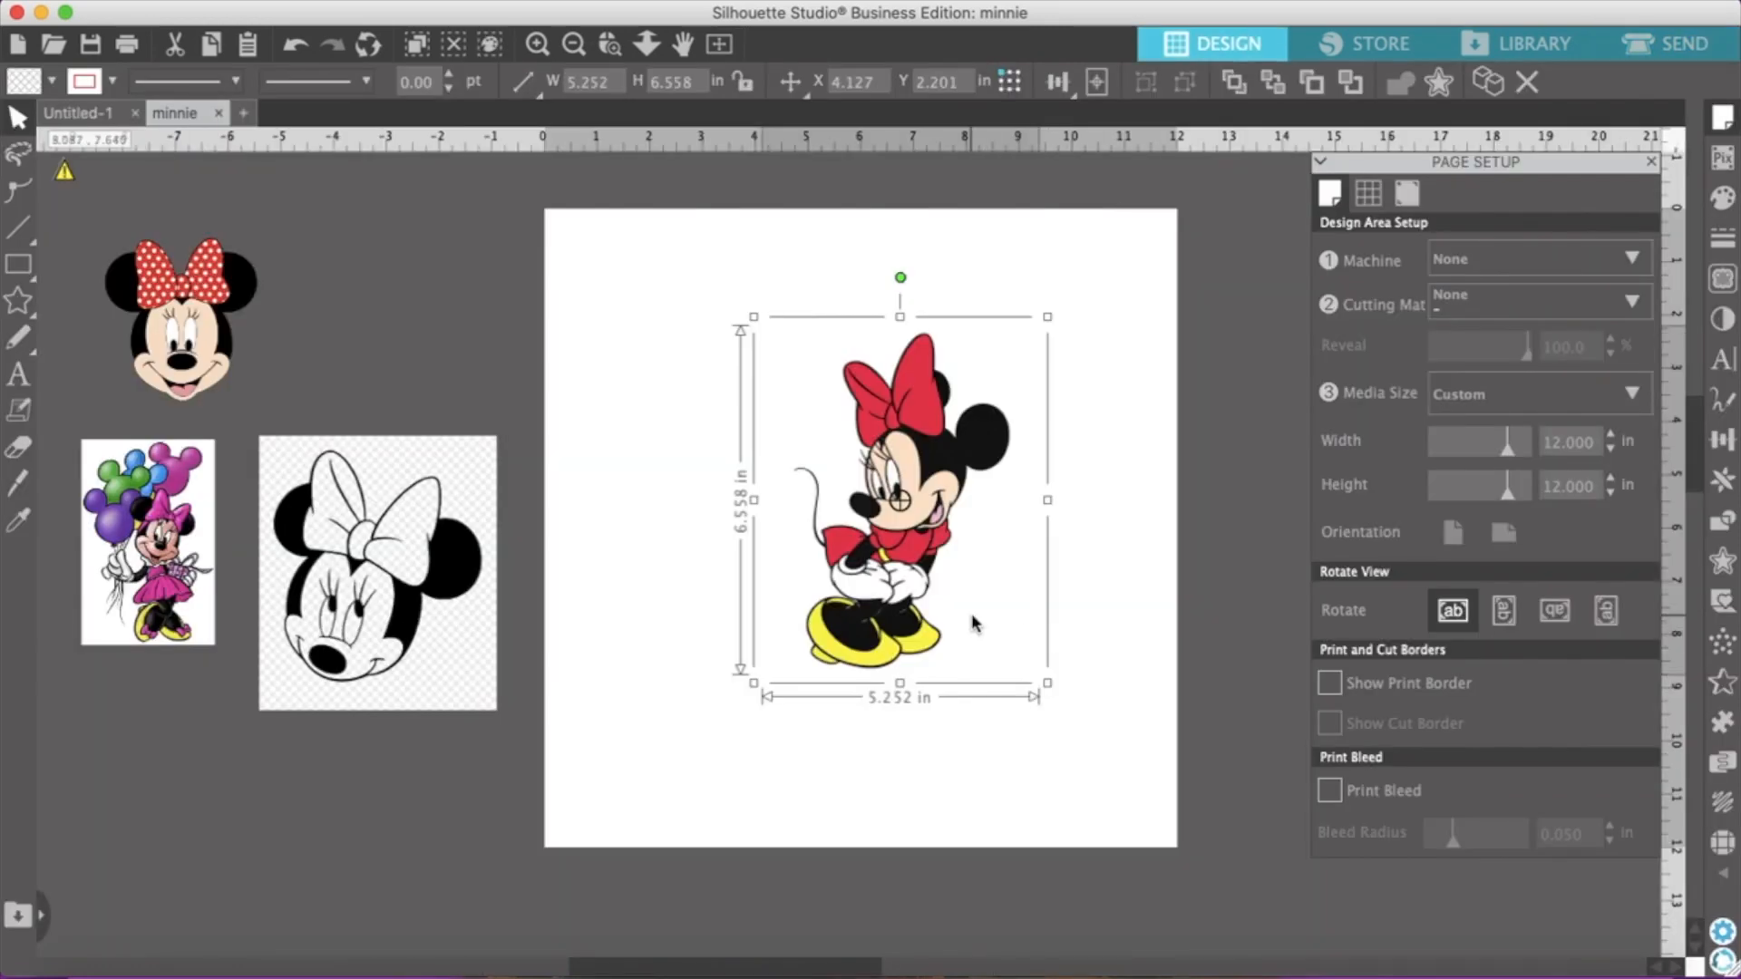
pyautogui.click(684, 595)
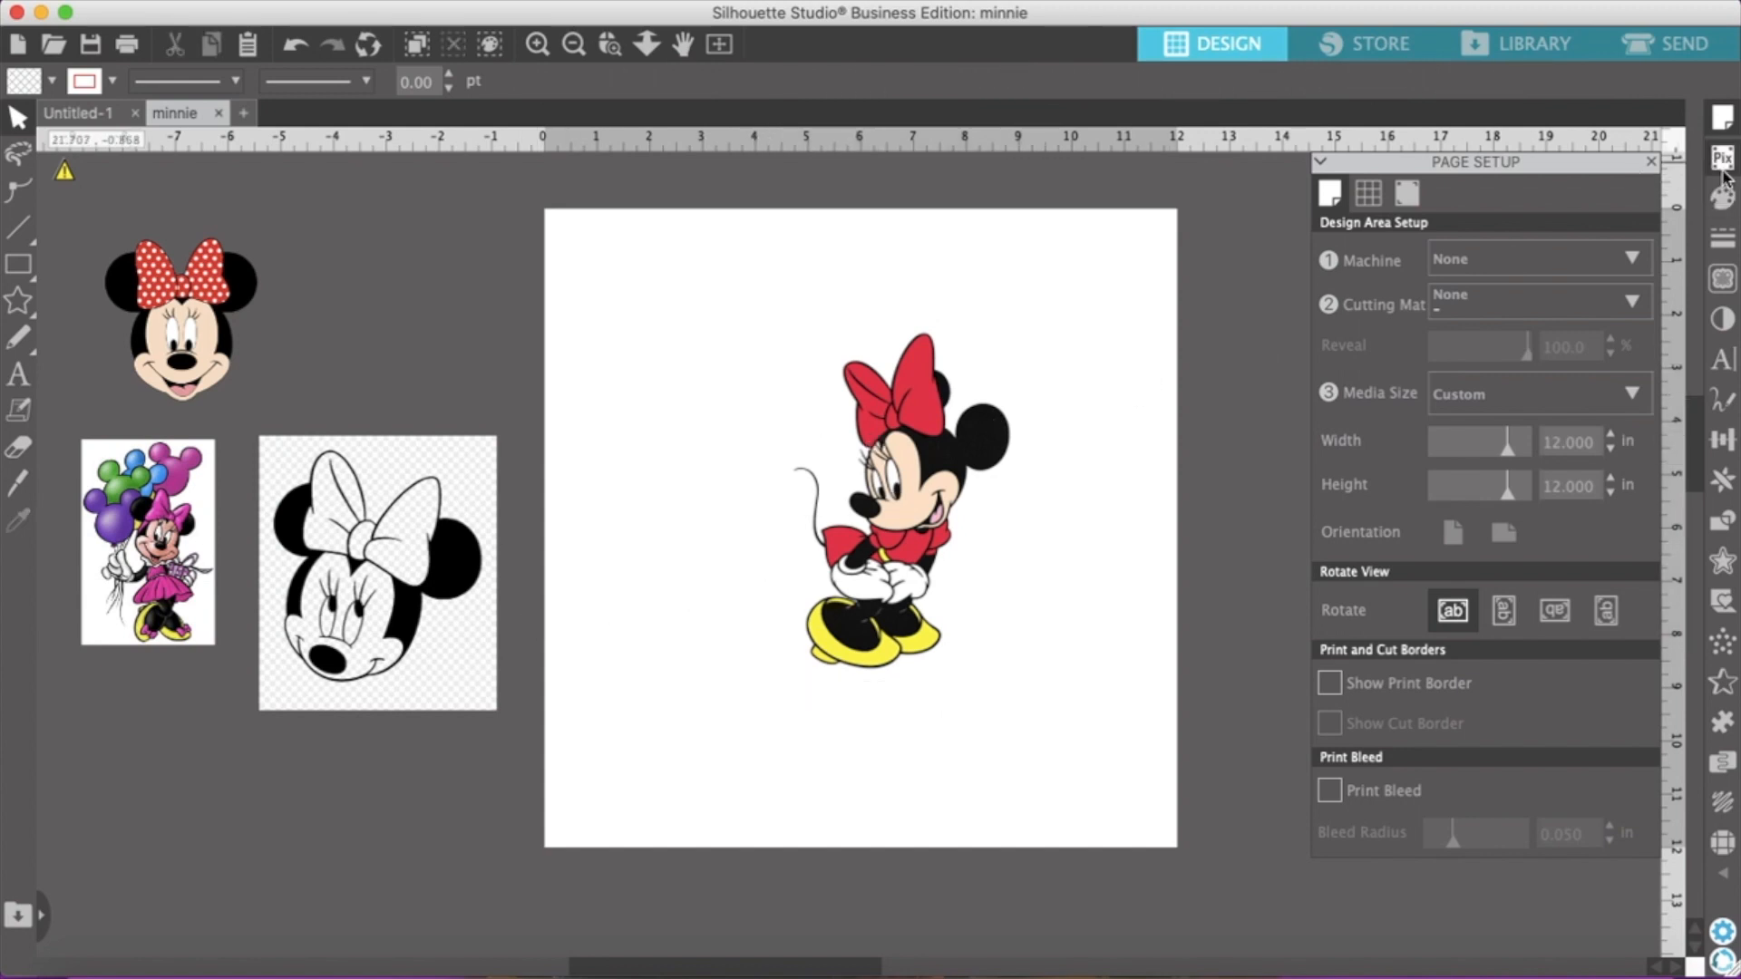
# Open the Trace settings and select a trace area of about 9.15 by 8.76 in around the standing Minnie
pyautogui.click(1722, 280)
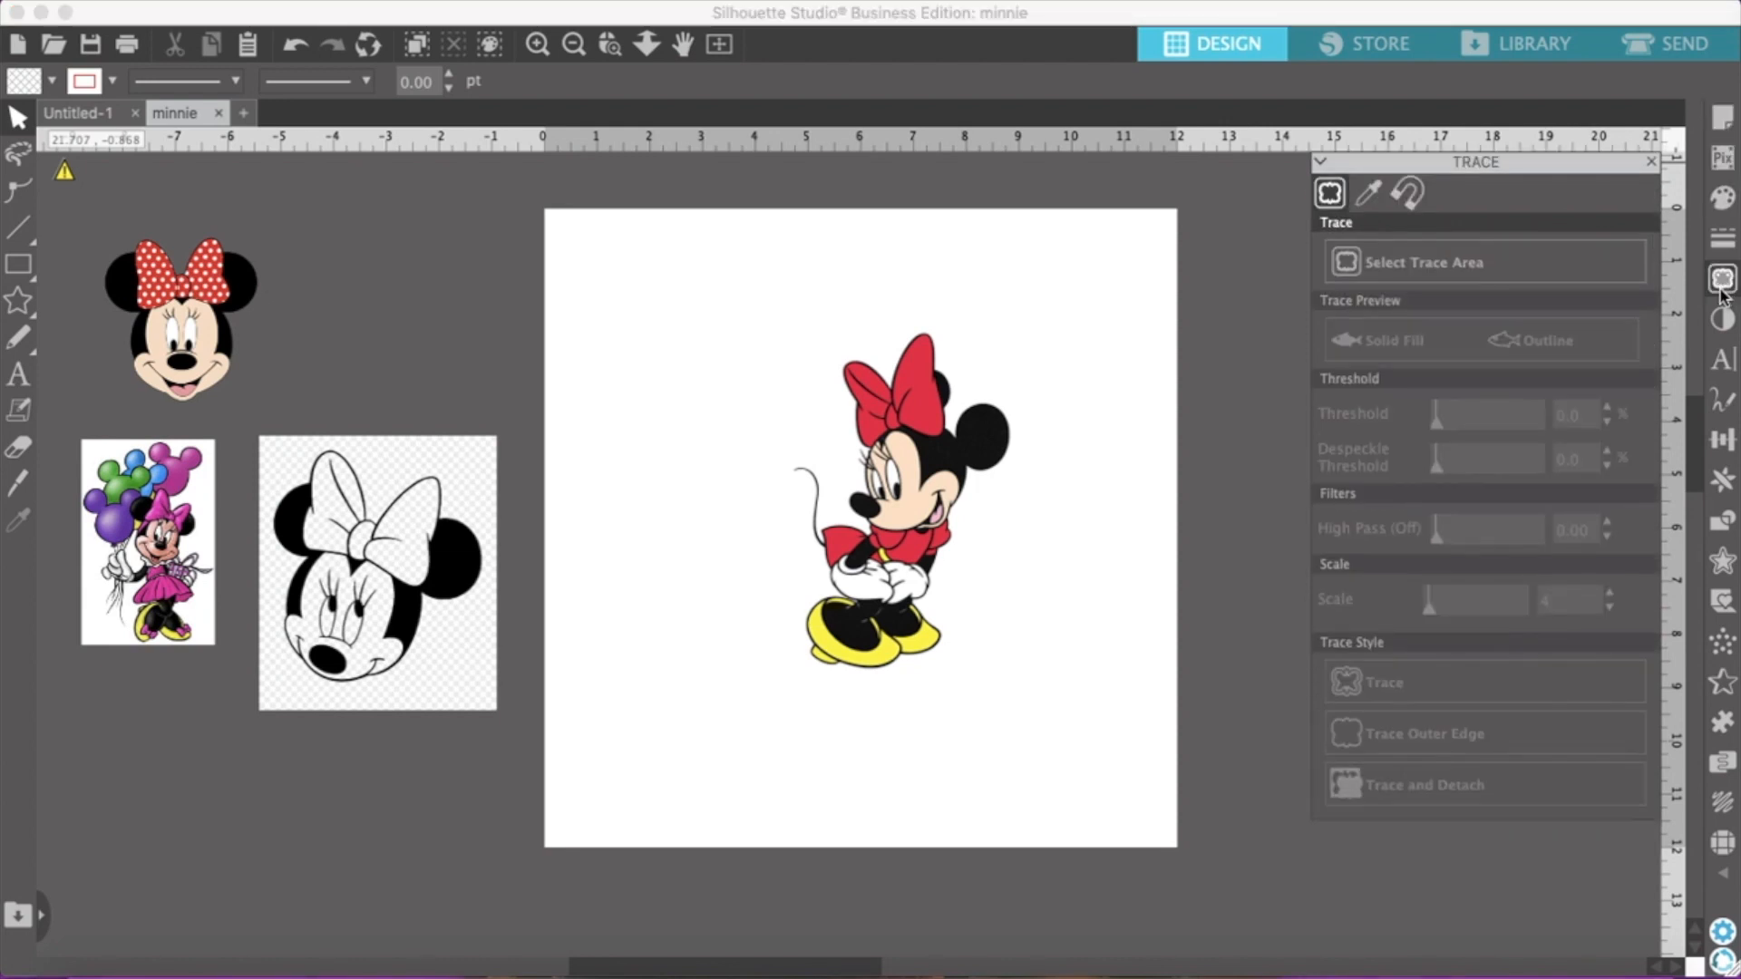
pyautogui.click(1341, 268)
pyautogui.moveTo(636, 265)
pyautogui.mouseDown()
pyautogui.moveTo(672, 505)
pyautogui.moveTo(921, 722)
pyautogui.moveTo(1117, 731)
pyautogui.mouseUp()
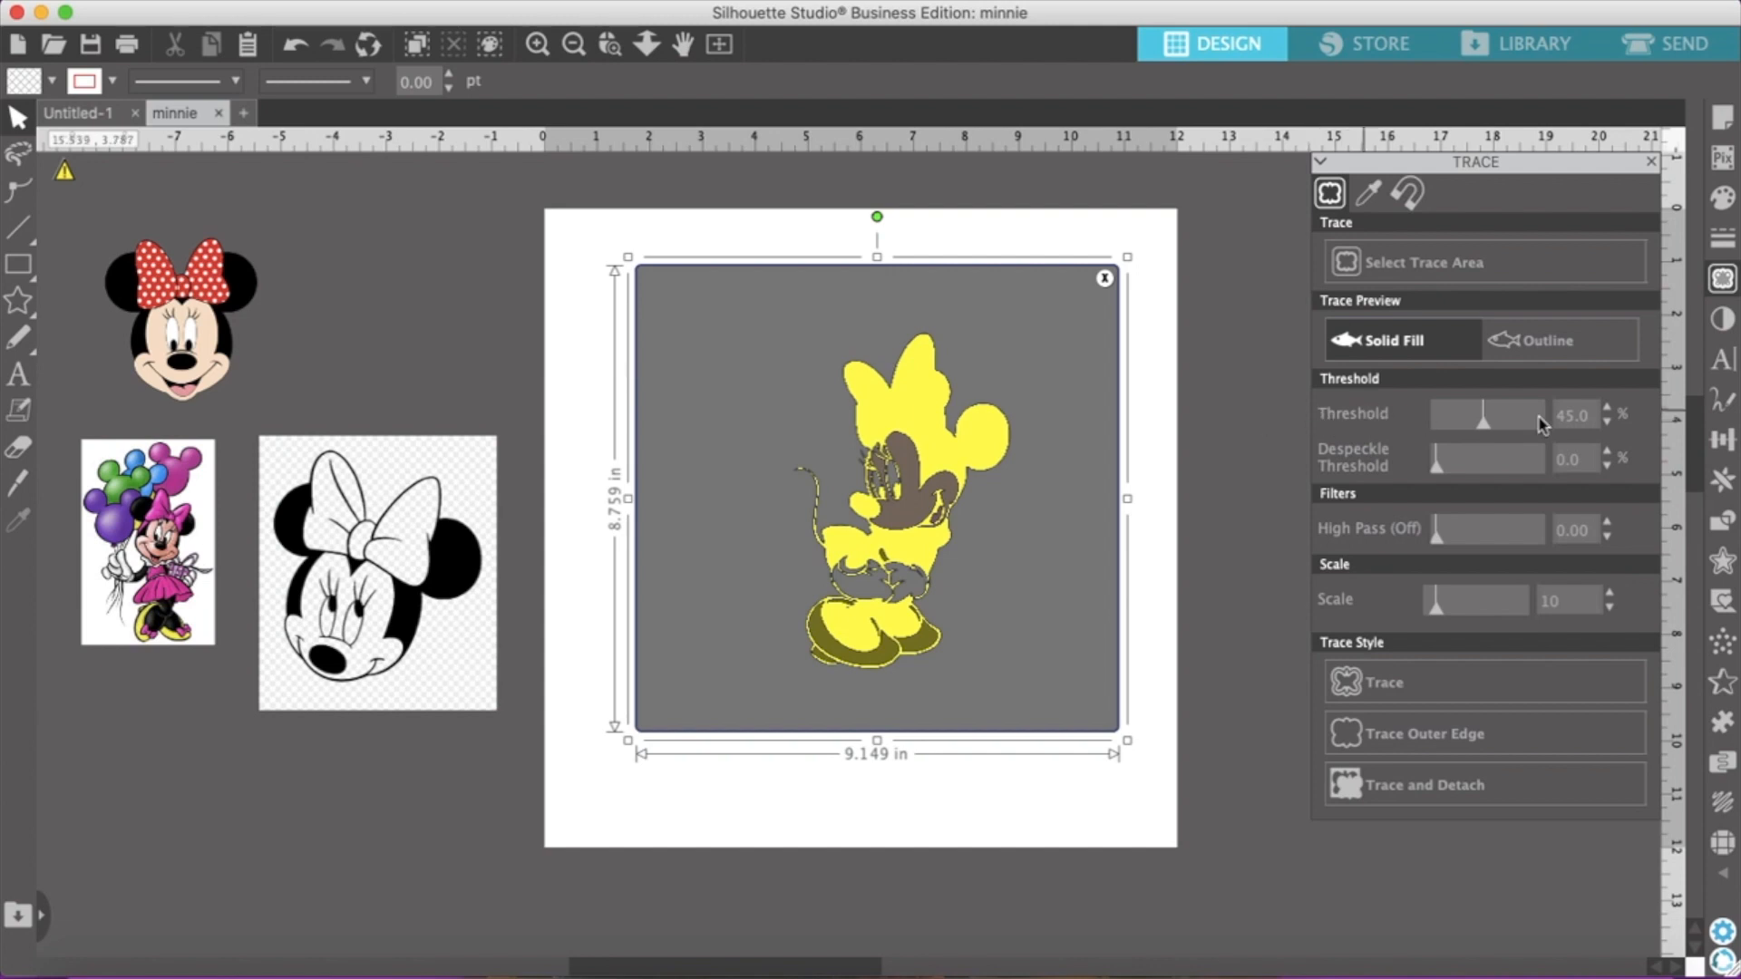
# Raise the trace threshold to 80% and apply Trace and Detach to the standing Minnie
pyautogui.click(1608, 410)
pyautogui.click(1608, 410)
pyautogui.click(1607, 410)
pyautogui.click(1608, 410)
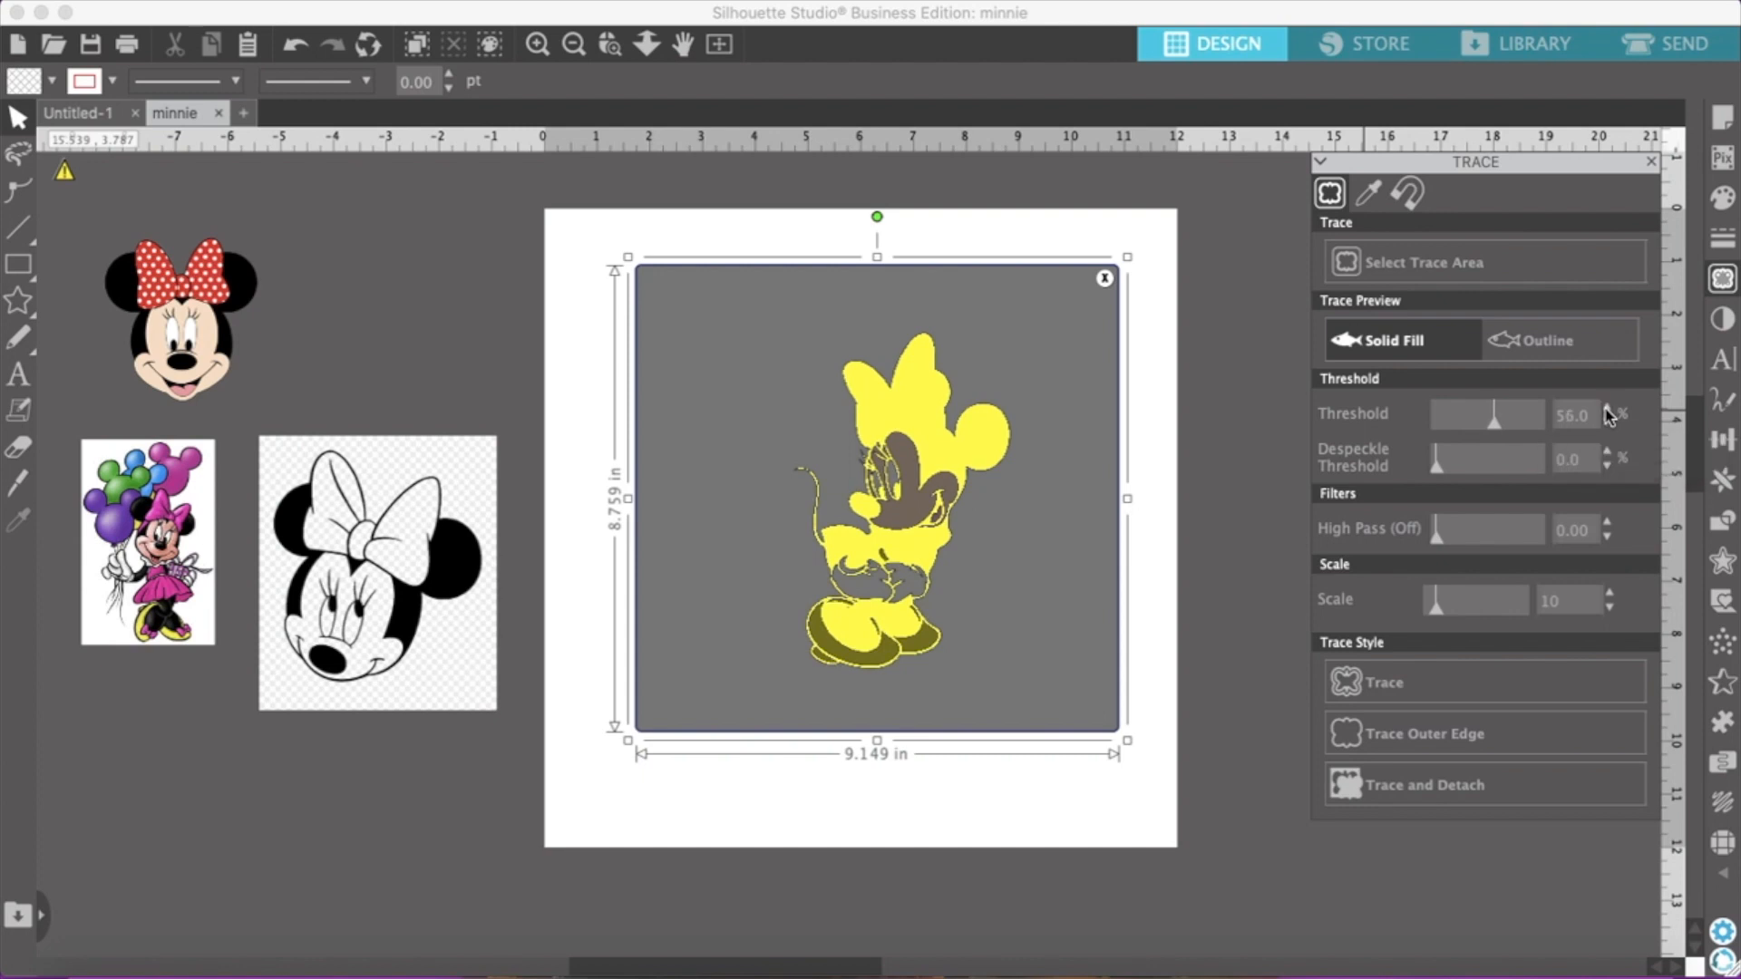
pyautogui.click(1608, 409)
pyautogui.click(1607, 410)
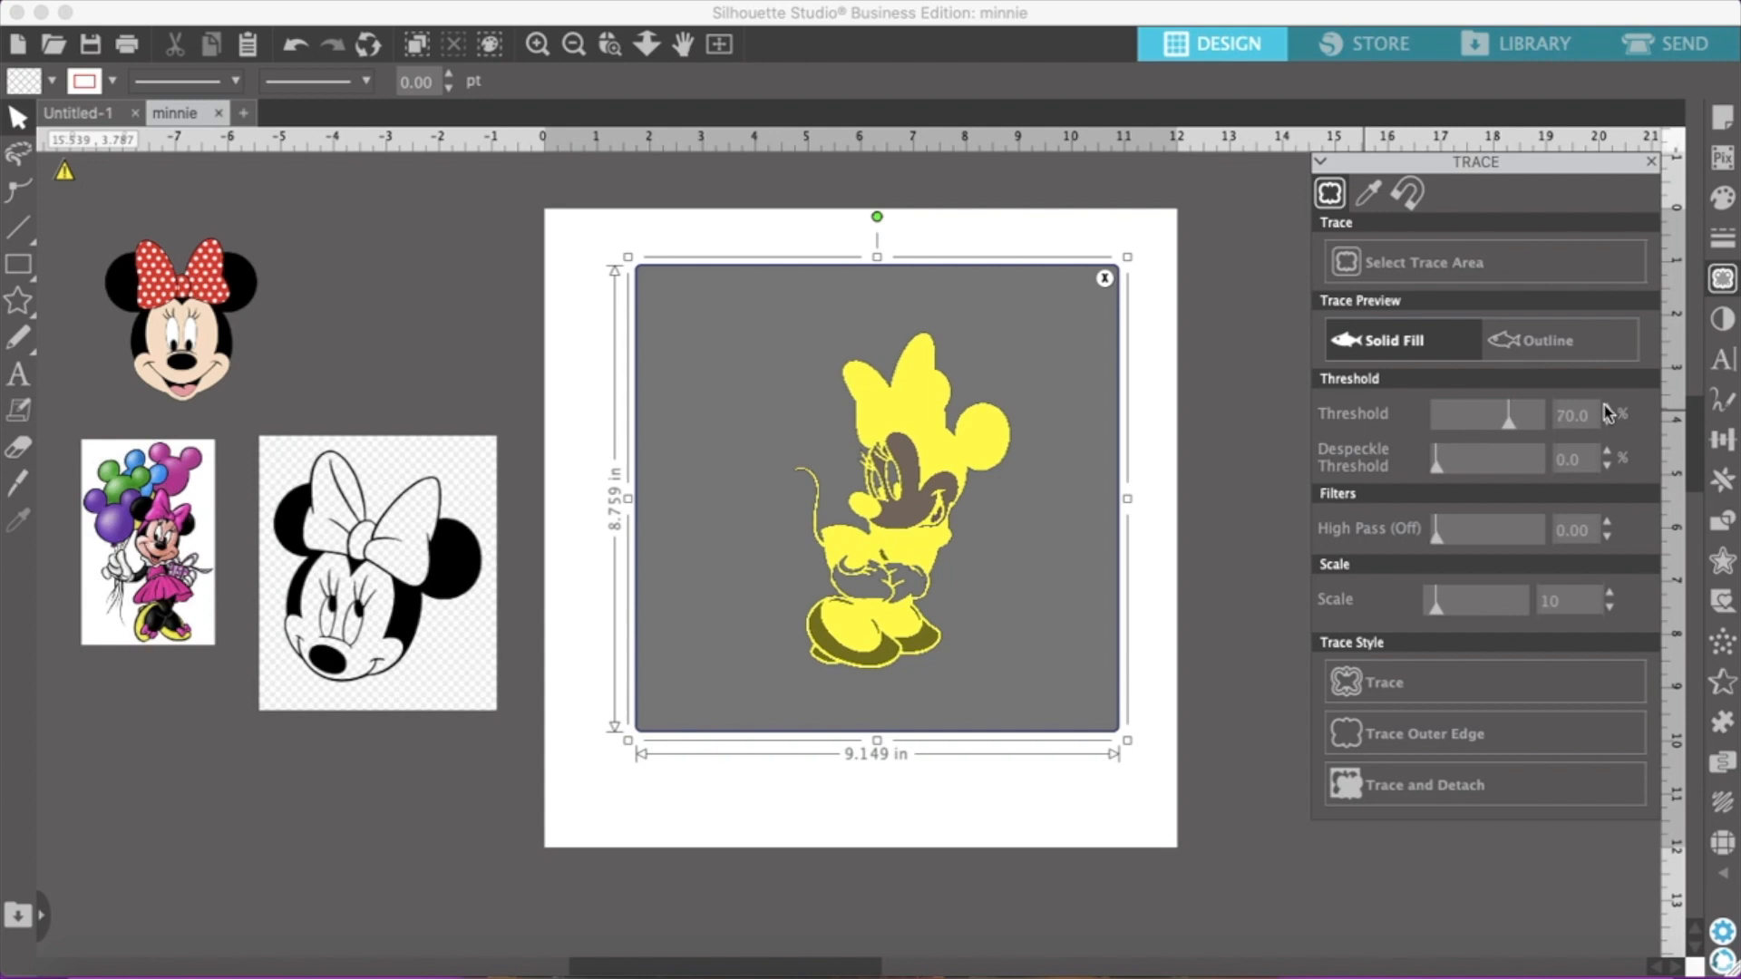
pyautogui.click(1606, 410)
pyautogui.click(1607, 410)
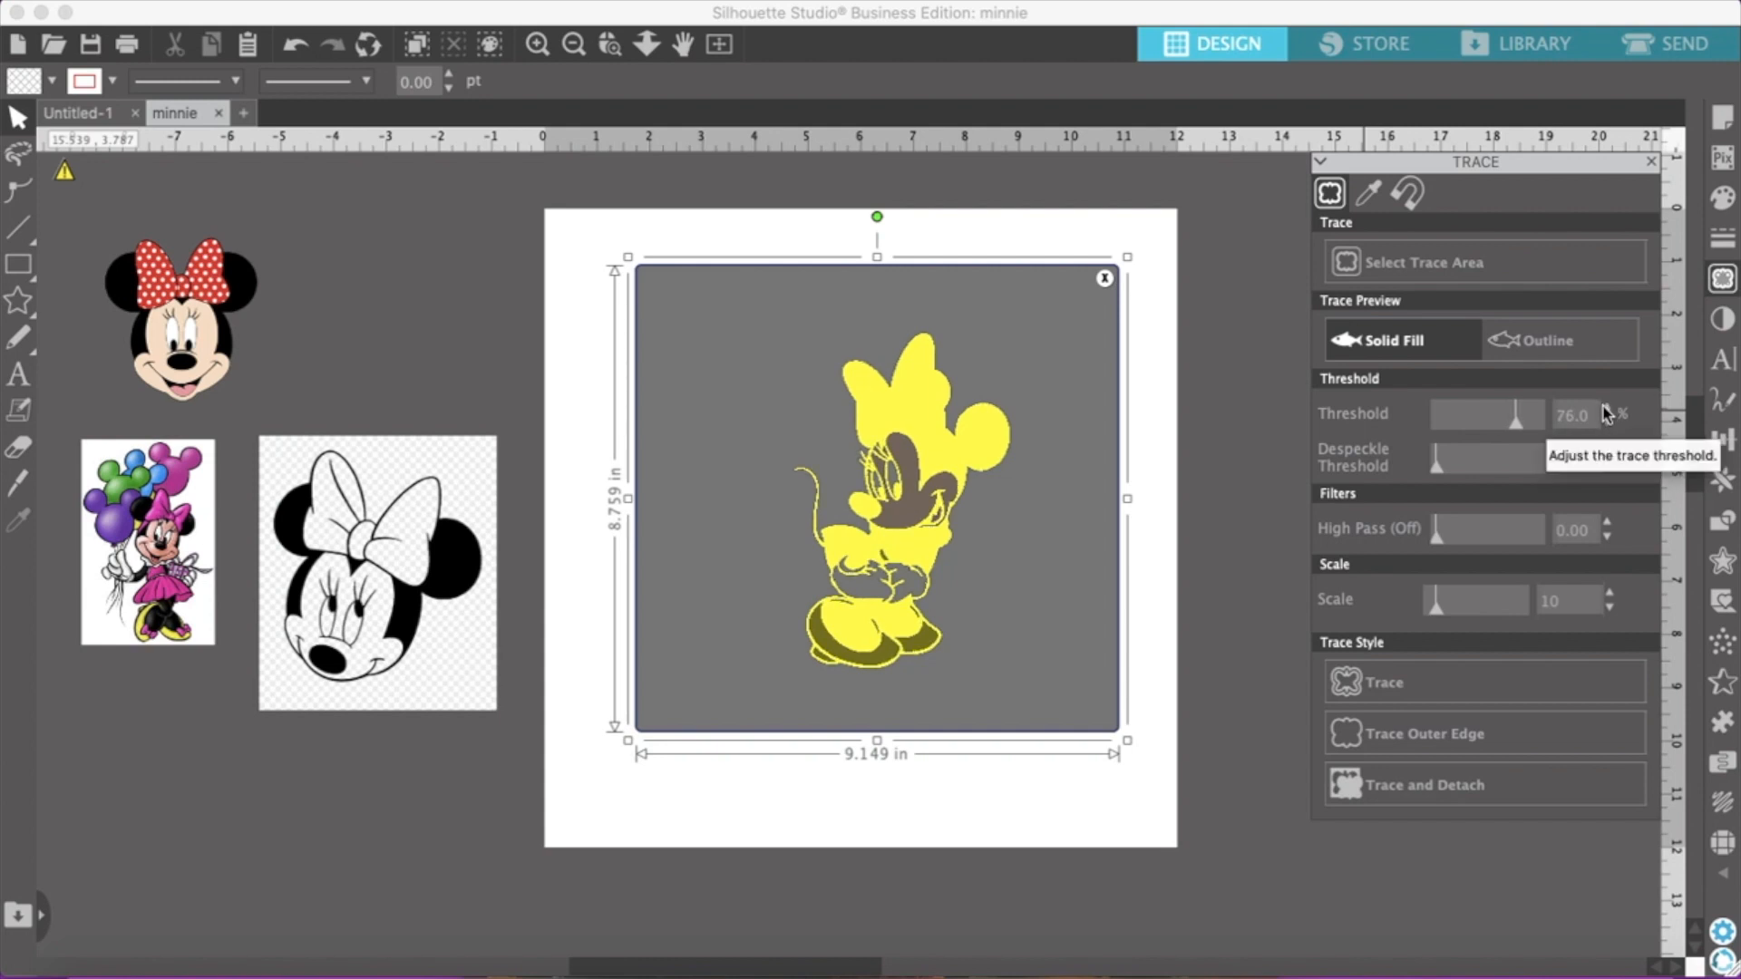
pyautogui.click(1608, 410)
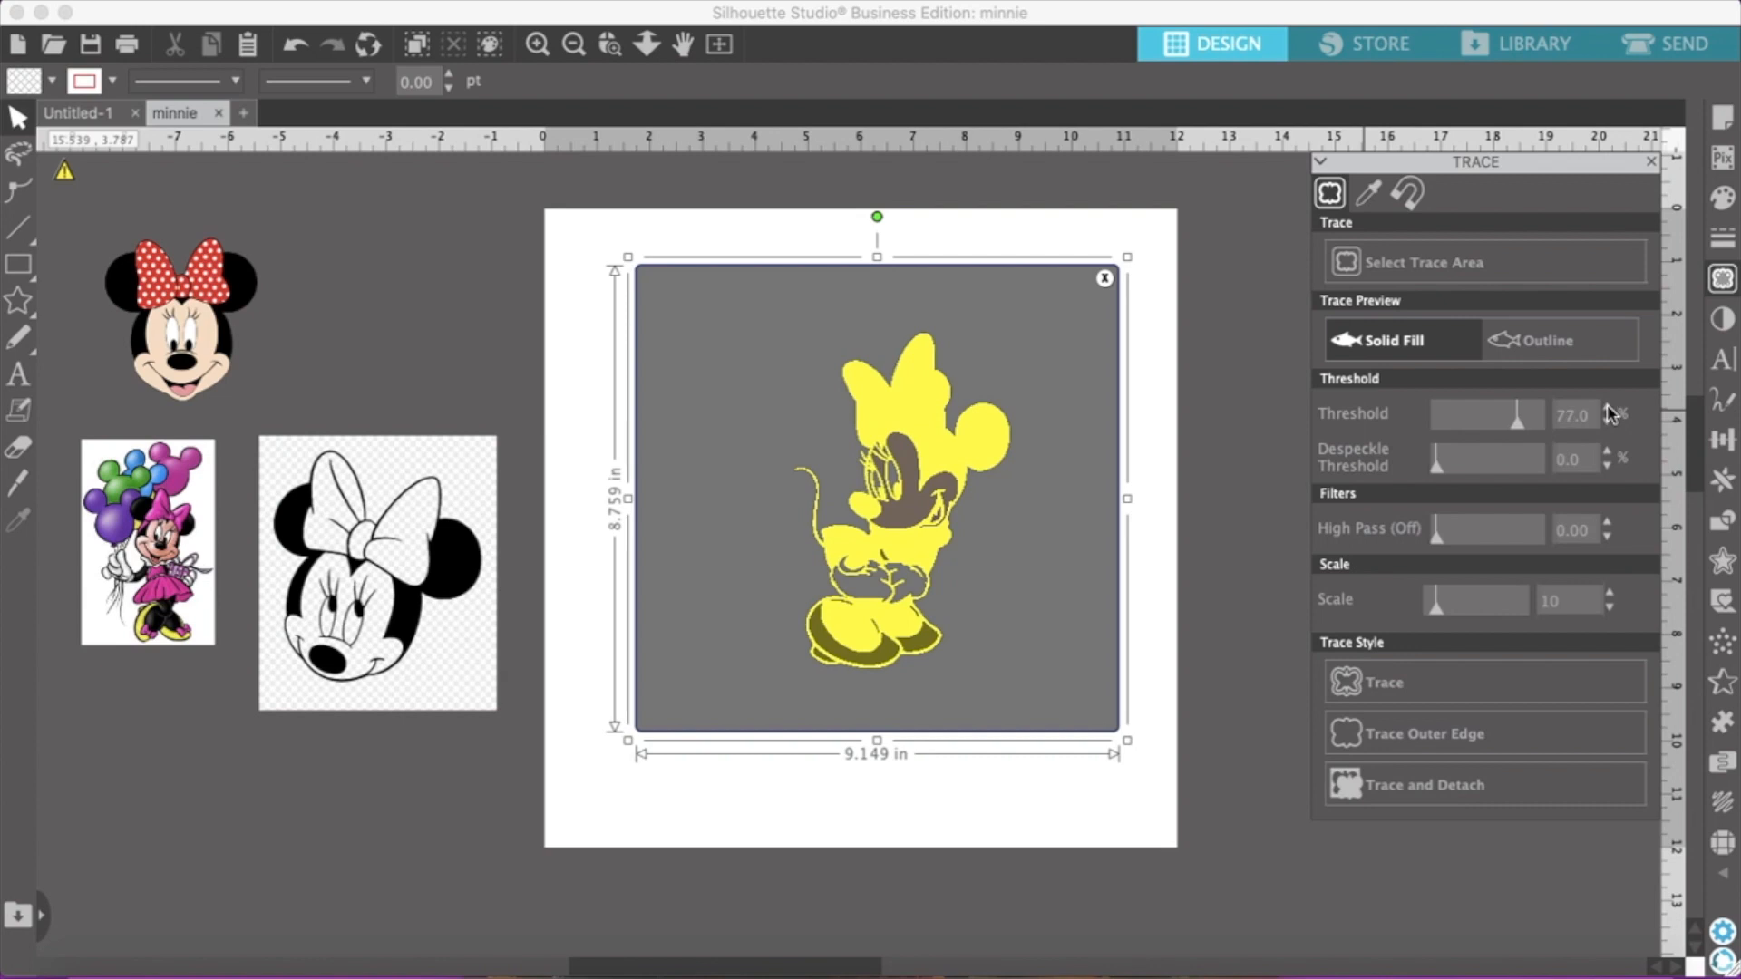
pyautogui.click(1608, 410)
pyautogui.click(1608, 410)
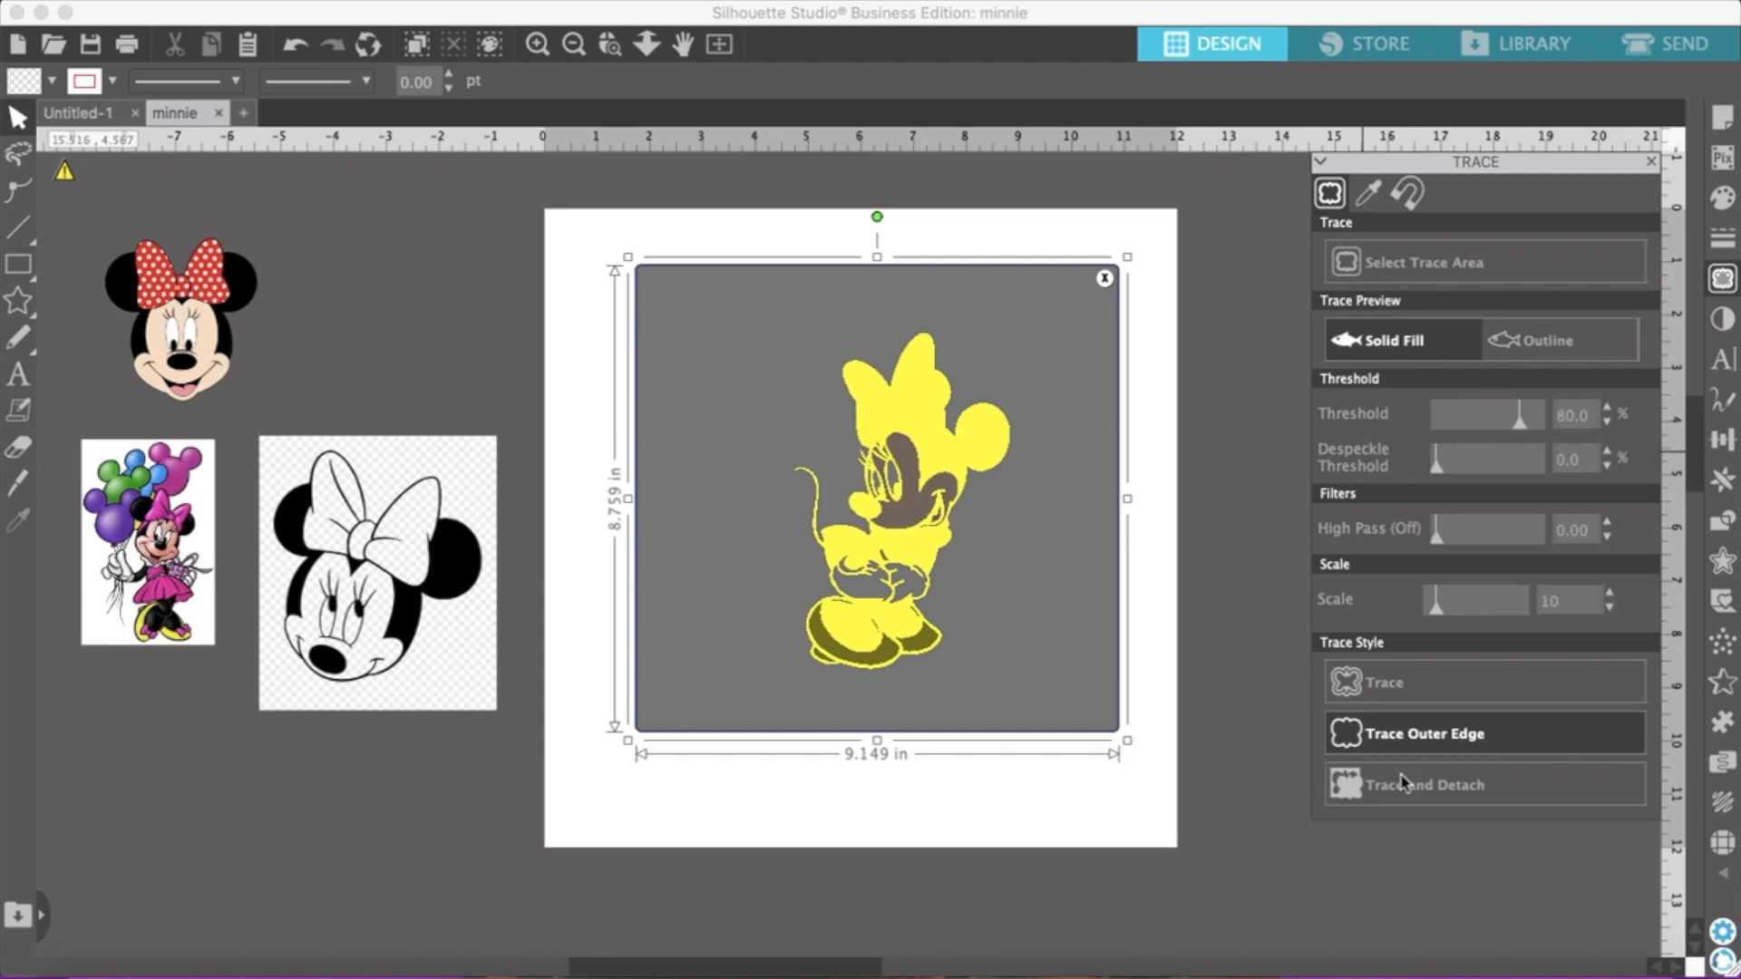
pyautogui.click(1351, 792)
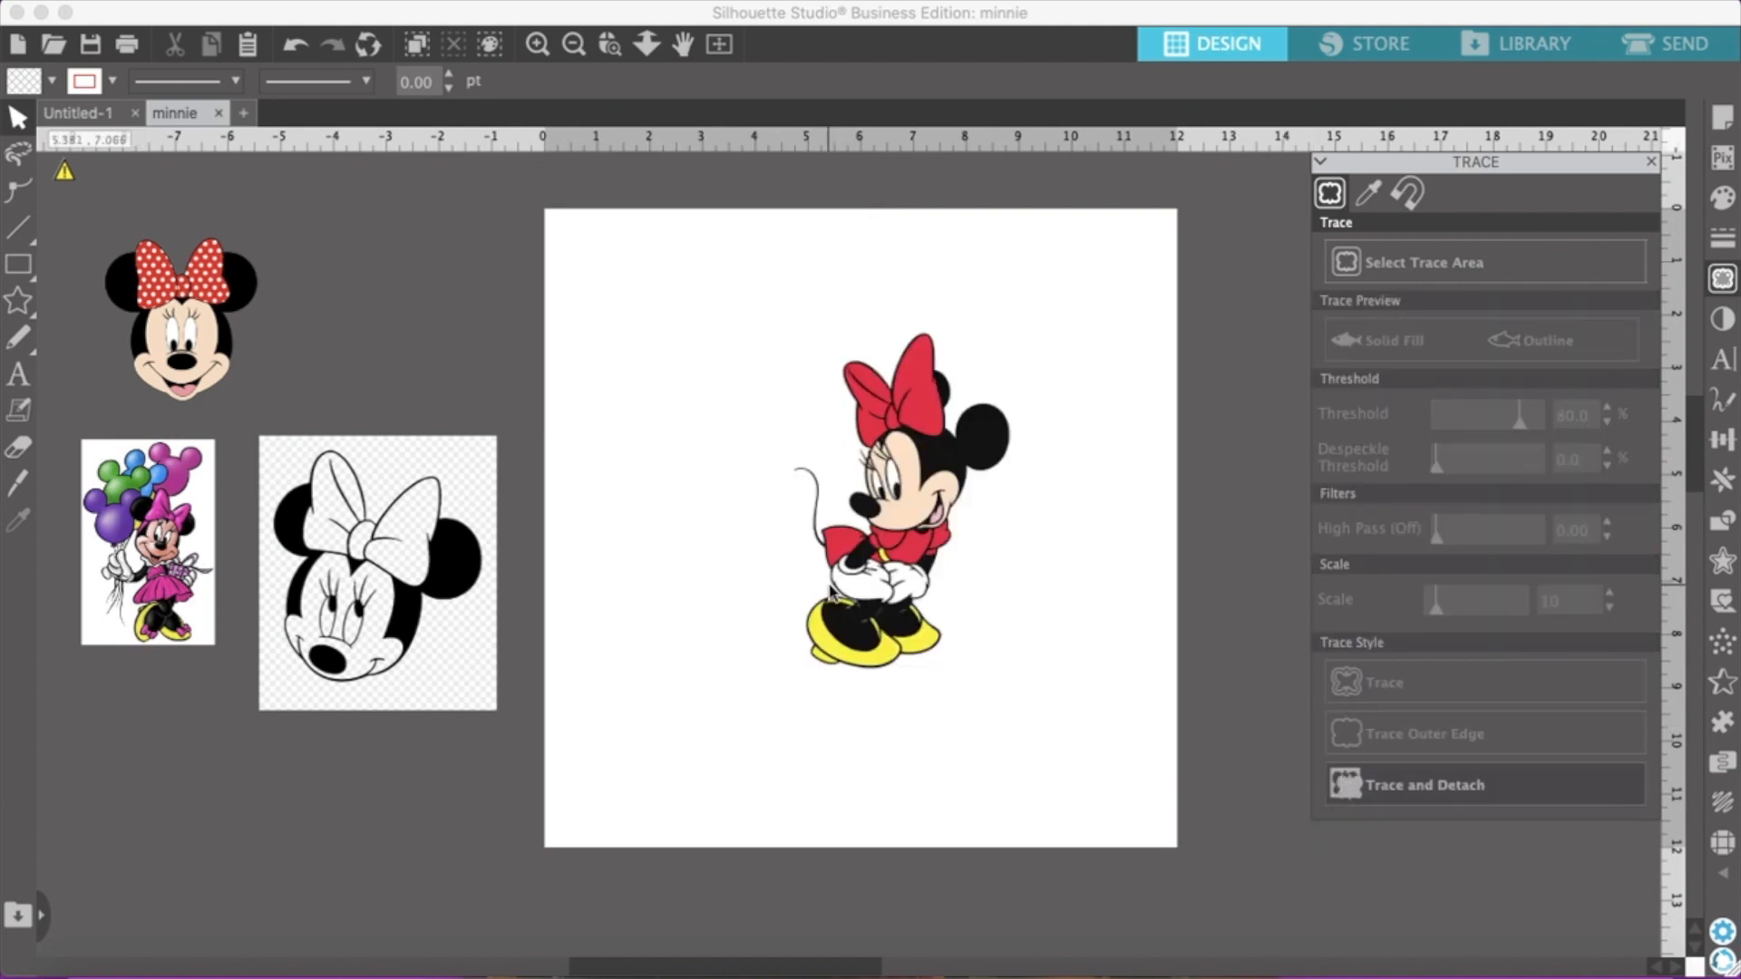
# Pull the detached Minnie off the page and delete the leftover background image from the page
pyautogui.moveTo(863, 569)
pyautogui.mouseDown()
pyautogui.moveTo(500, 703)
pyautogui.moveTo(393, 802)
pyautogui.moveTo(487, 814)
pyautogui.mouseUp()
pyautogui.moveTo(781, 268)
pyautogui.mouseDown()
pyautogui.moveTo(845, 619)
pyautogui.moveTo(1059, 698)
pyautogui.mouseUp()
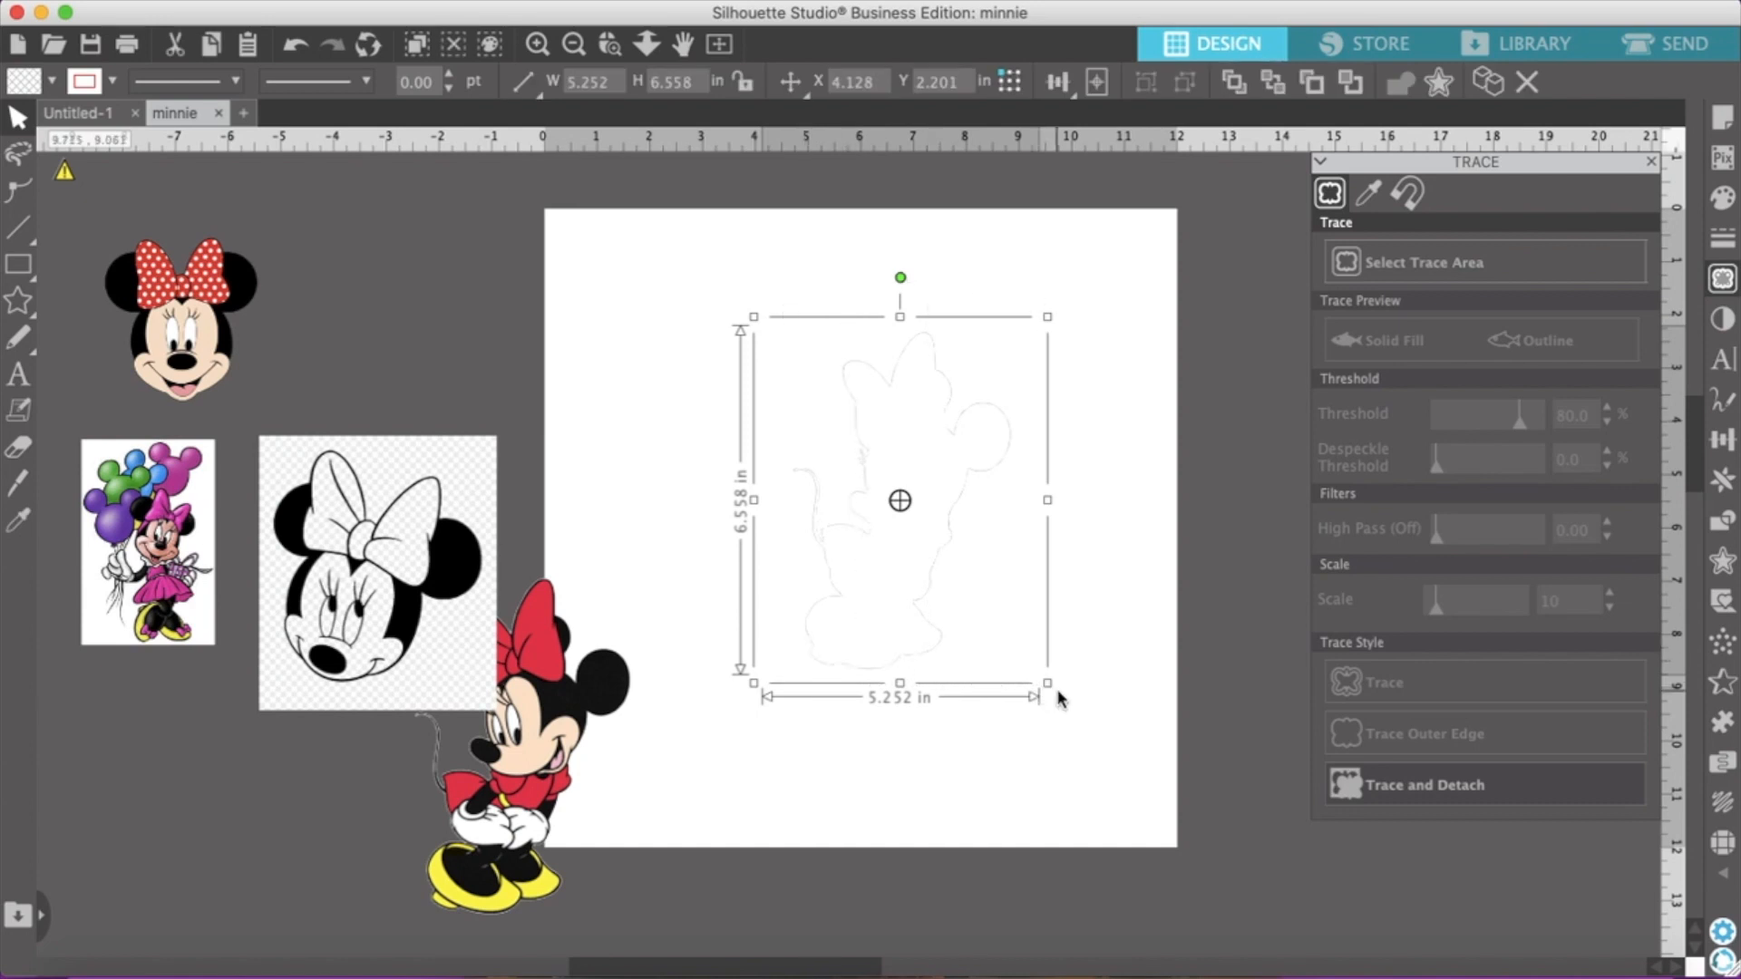
pyautogui.press('Delete')
# Move the black-and-white Minnie face below the balloon picture and place the detached Minnie between the other pictures and the page
pyautogui.moveTo(350, 598); pyautogui.dragTo(127, 873)
pyautogui.moveTo(495, 816); pyautogui.dragTo(379, 516)
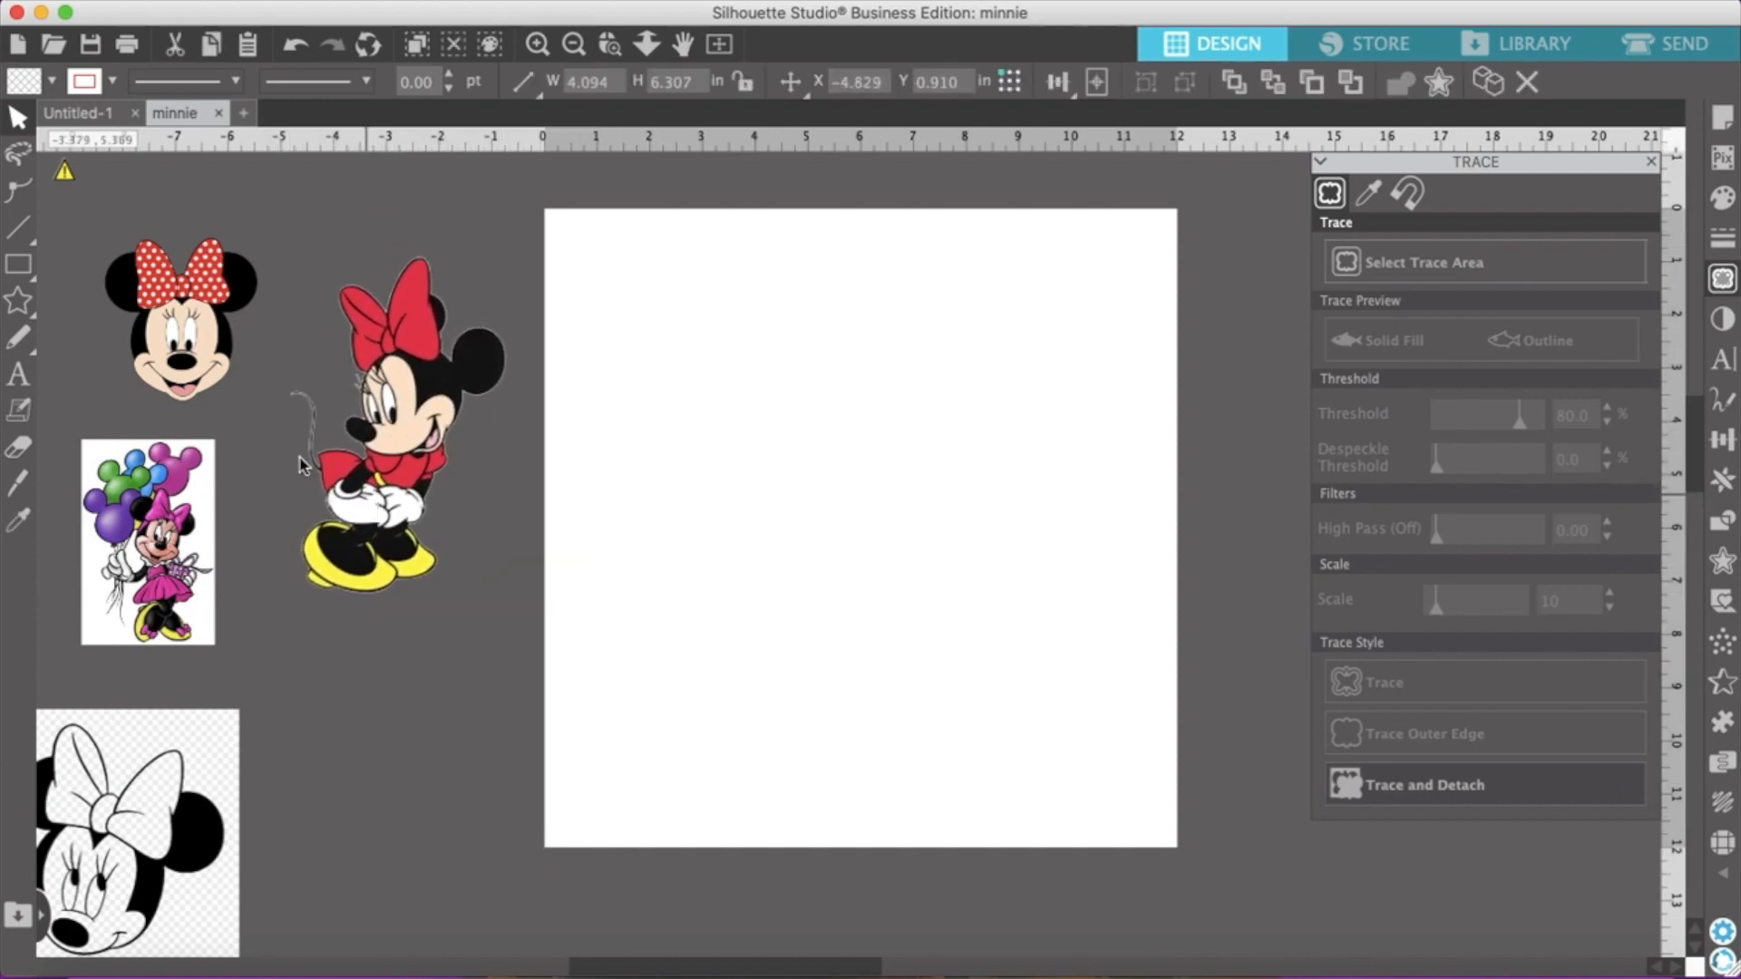
pyautogui.click(307, 458)
pyautogui.moveTo(313, 448); pyautogui.dragTo(471, 508)
pyautogui.click(299, 400)
pyautogui.click(807, 423)
pyautogui.click(385, 391)
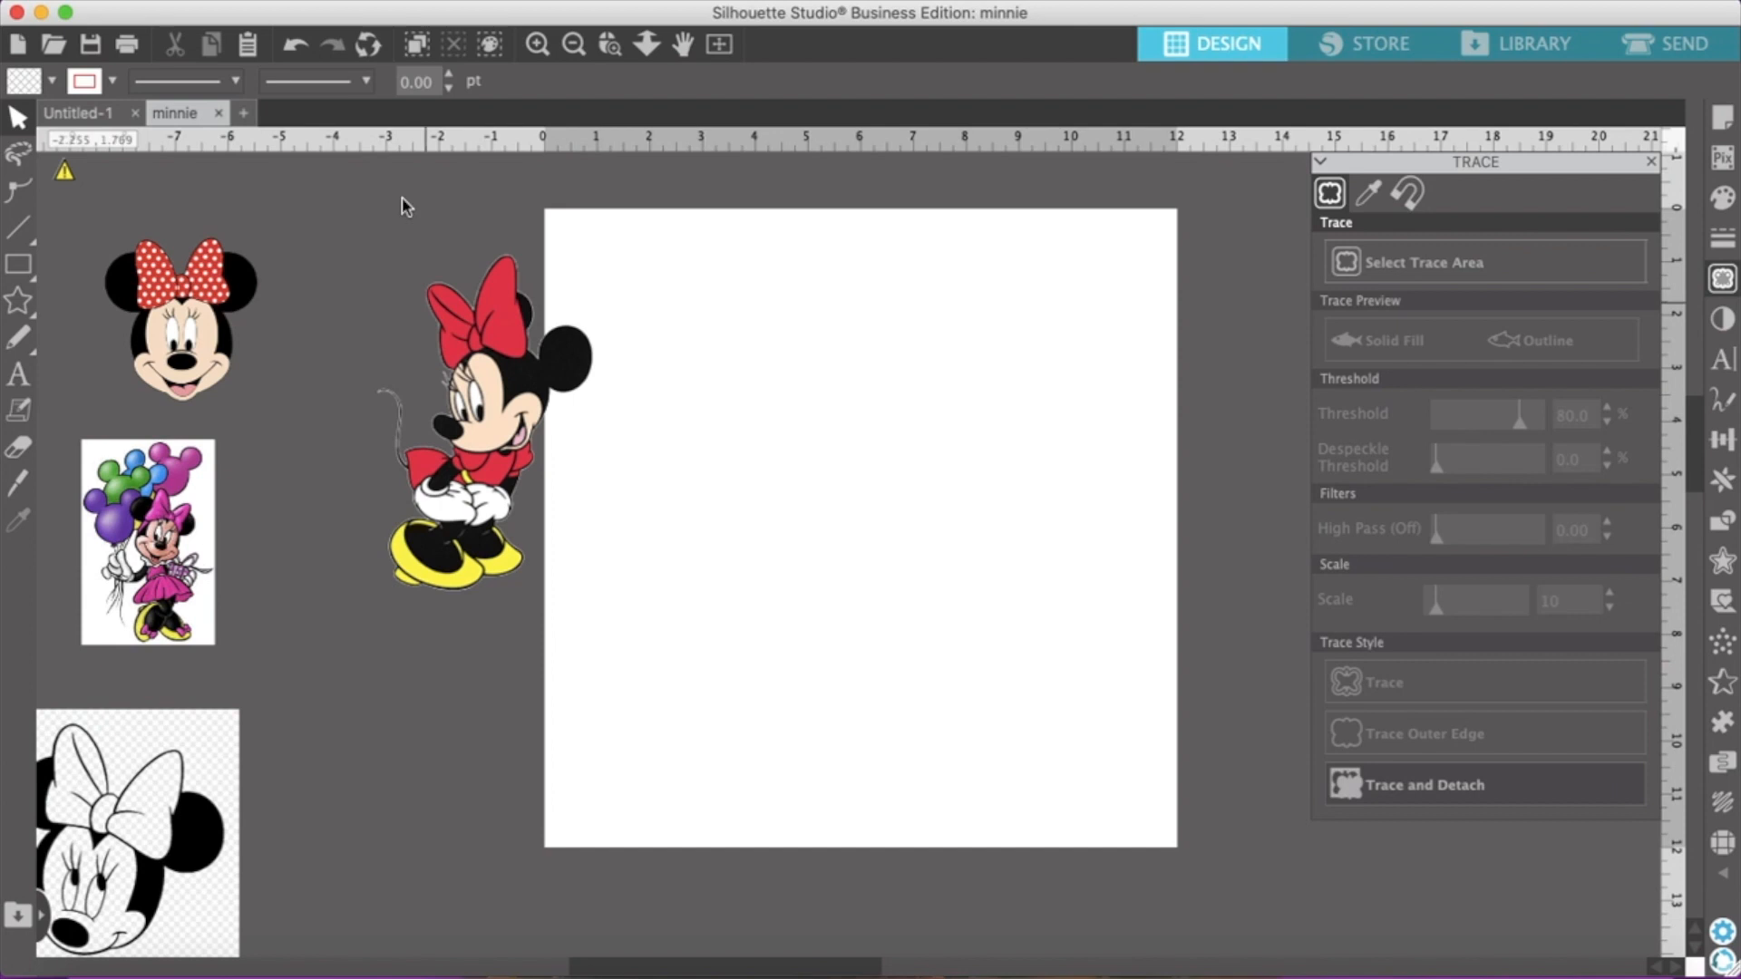
pyautogui.click(295, 45)
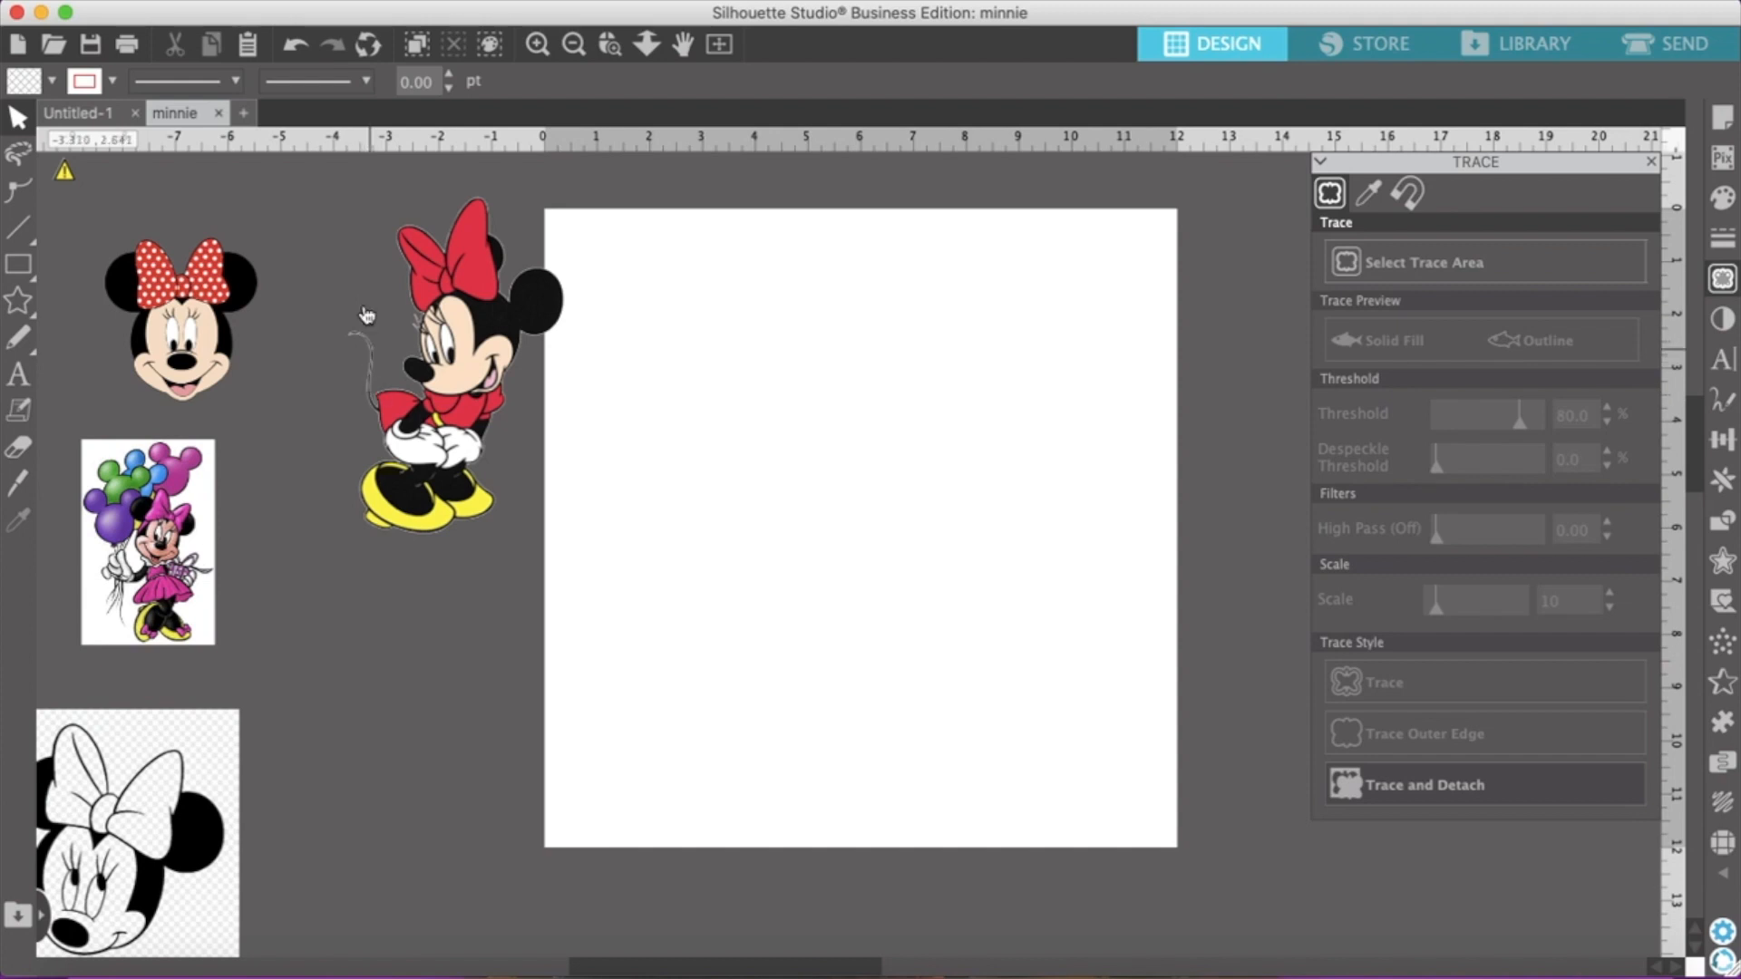
# Merge minnie 201.png from the Desktop into the document and enlarge it on the page to about 5.2 by 6.5 in
pyautogui.click(262, 2)
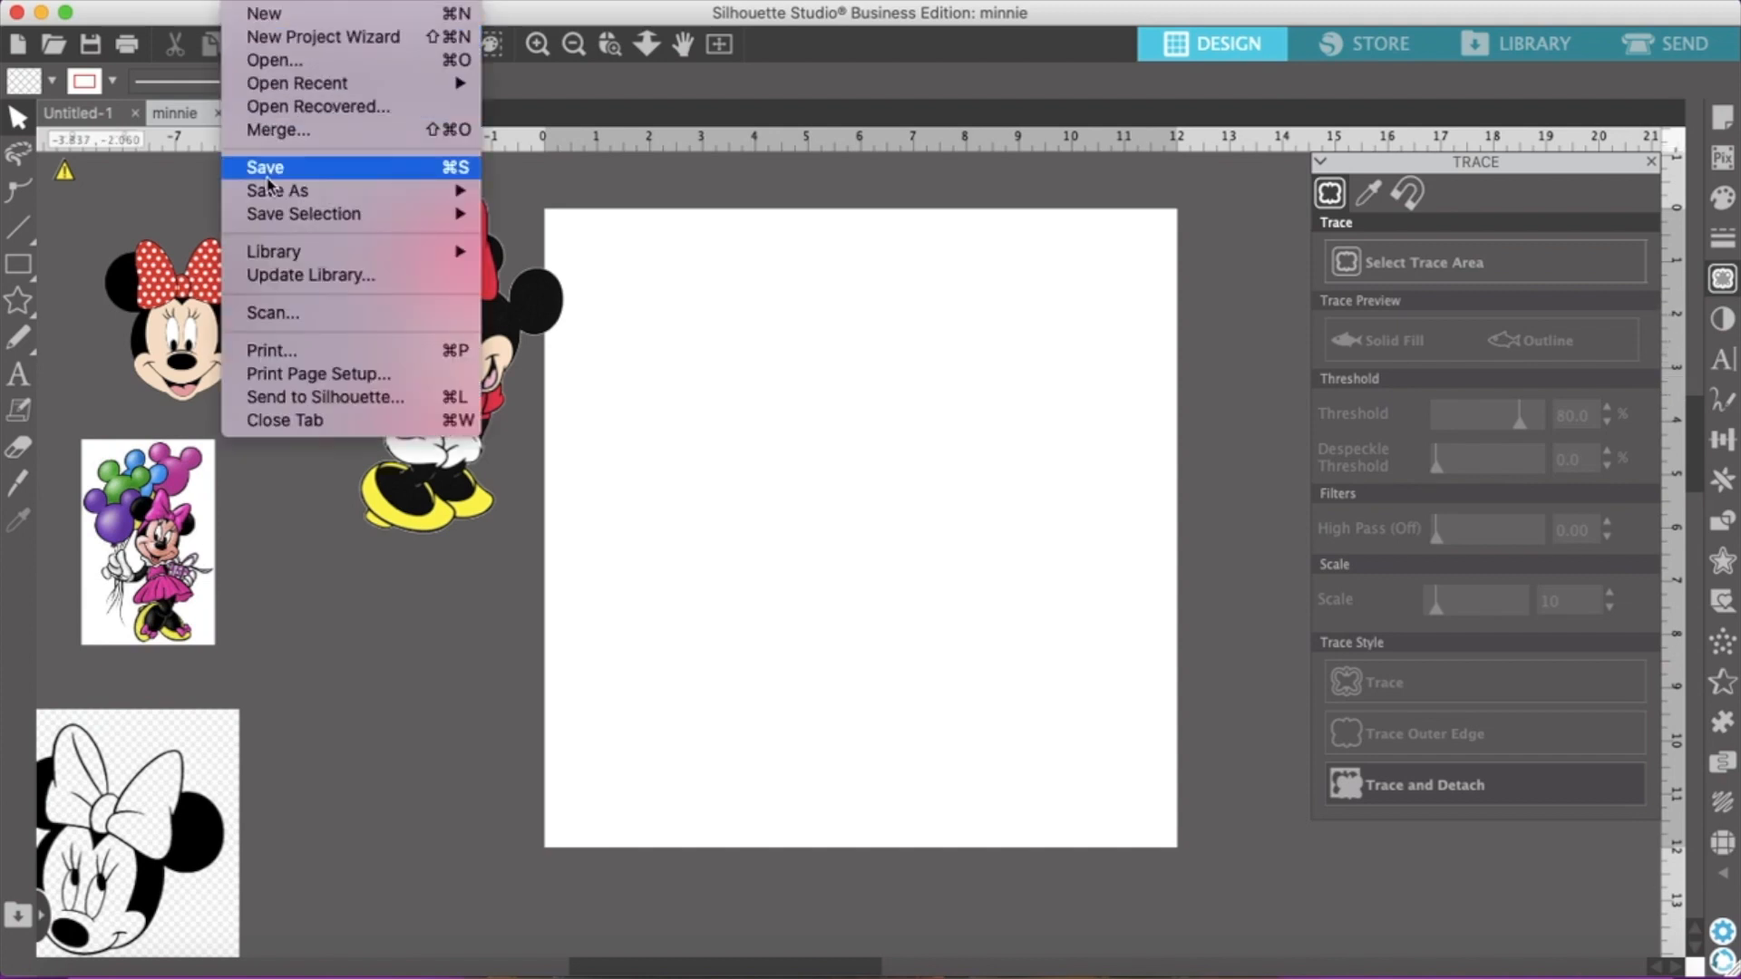
pyautogui.click(327, 131)
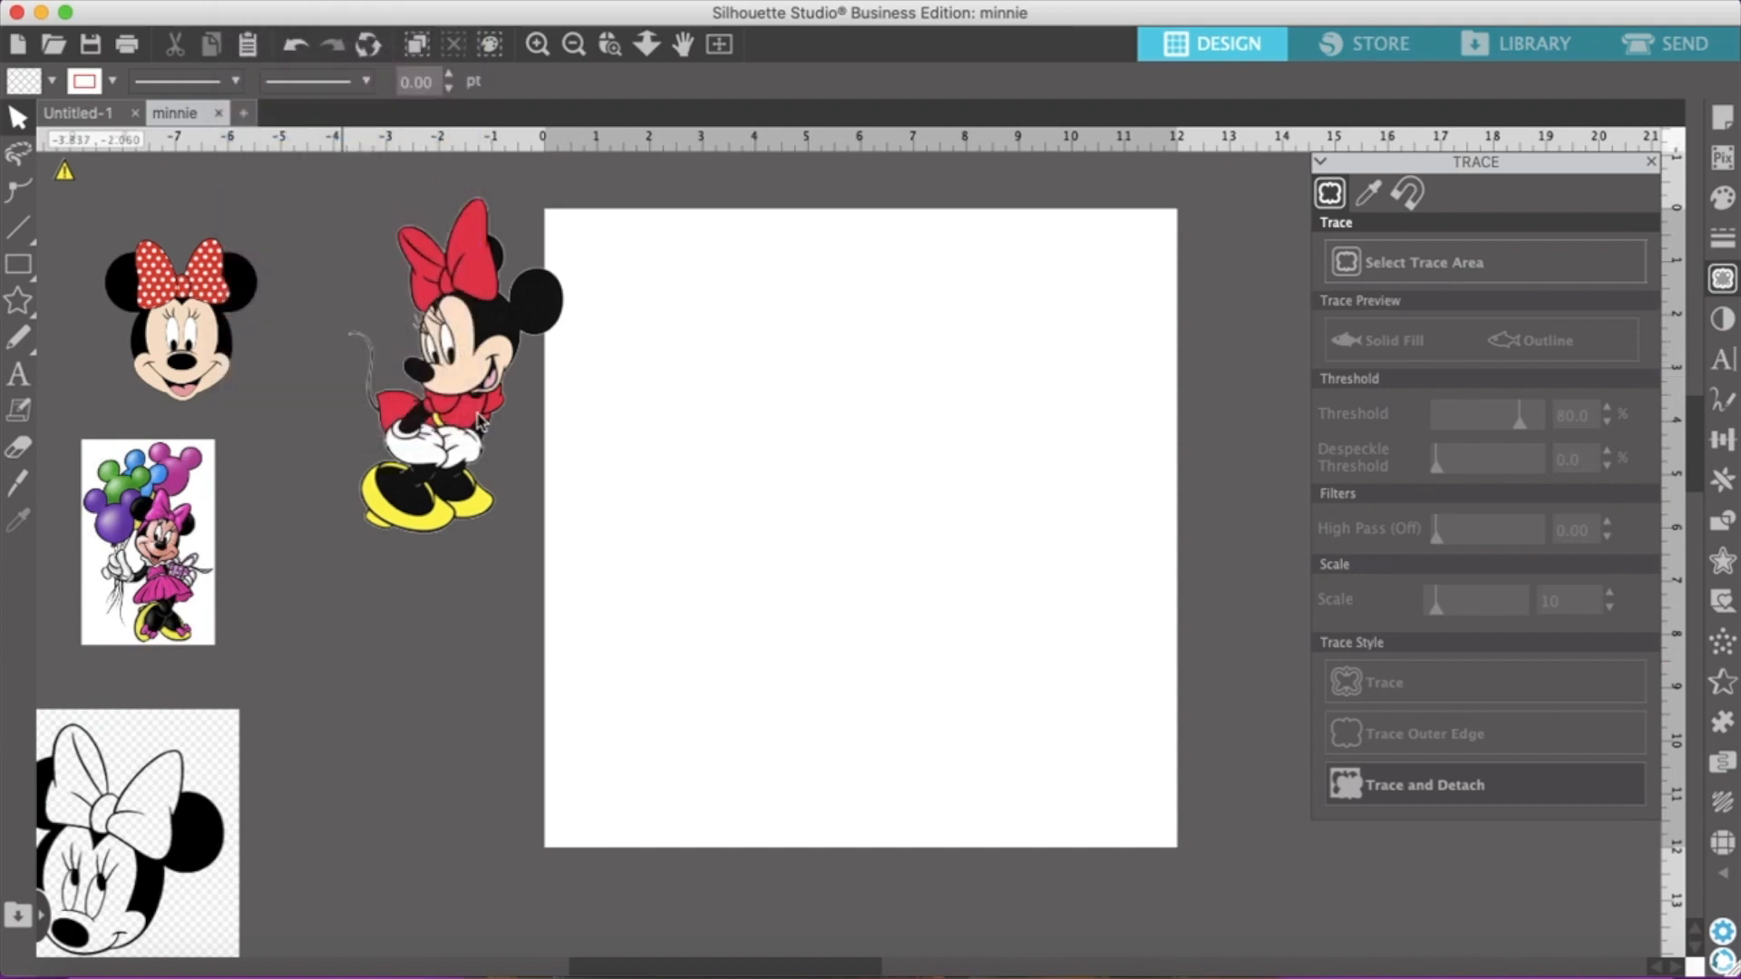
pyautogui.click(959, 223)
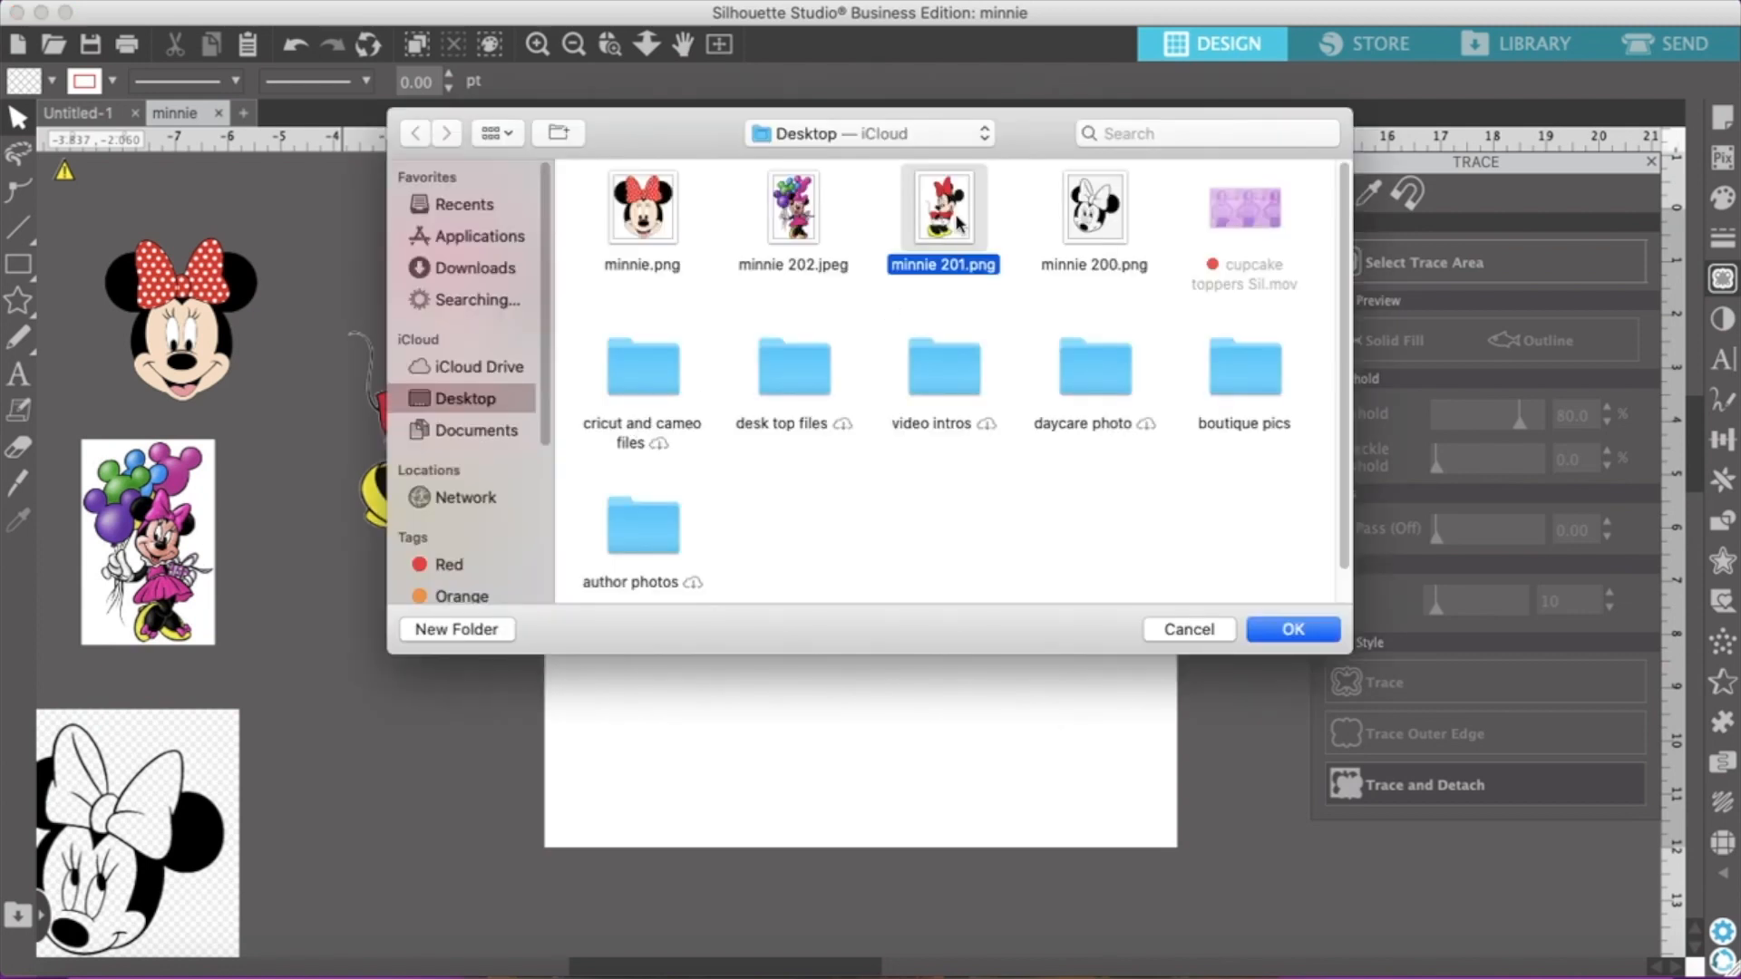
pyautogui.click(1290, 640)
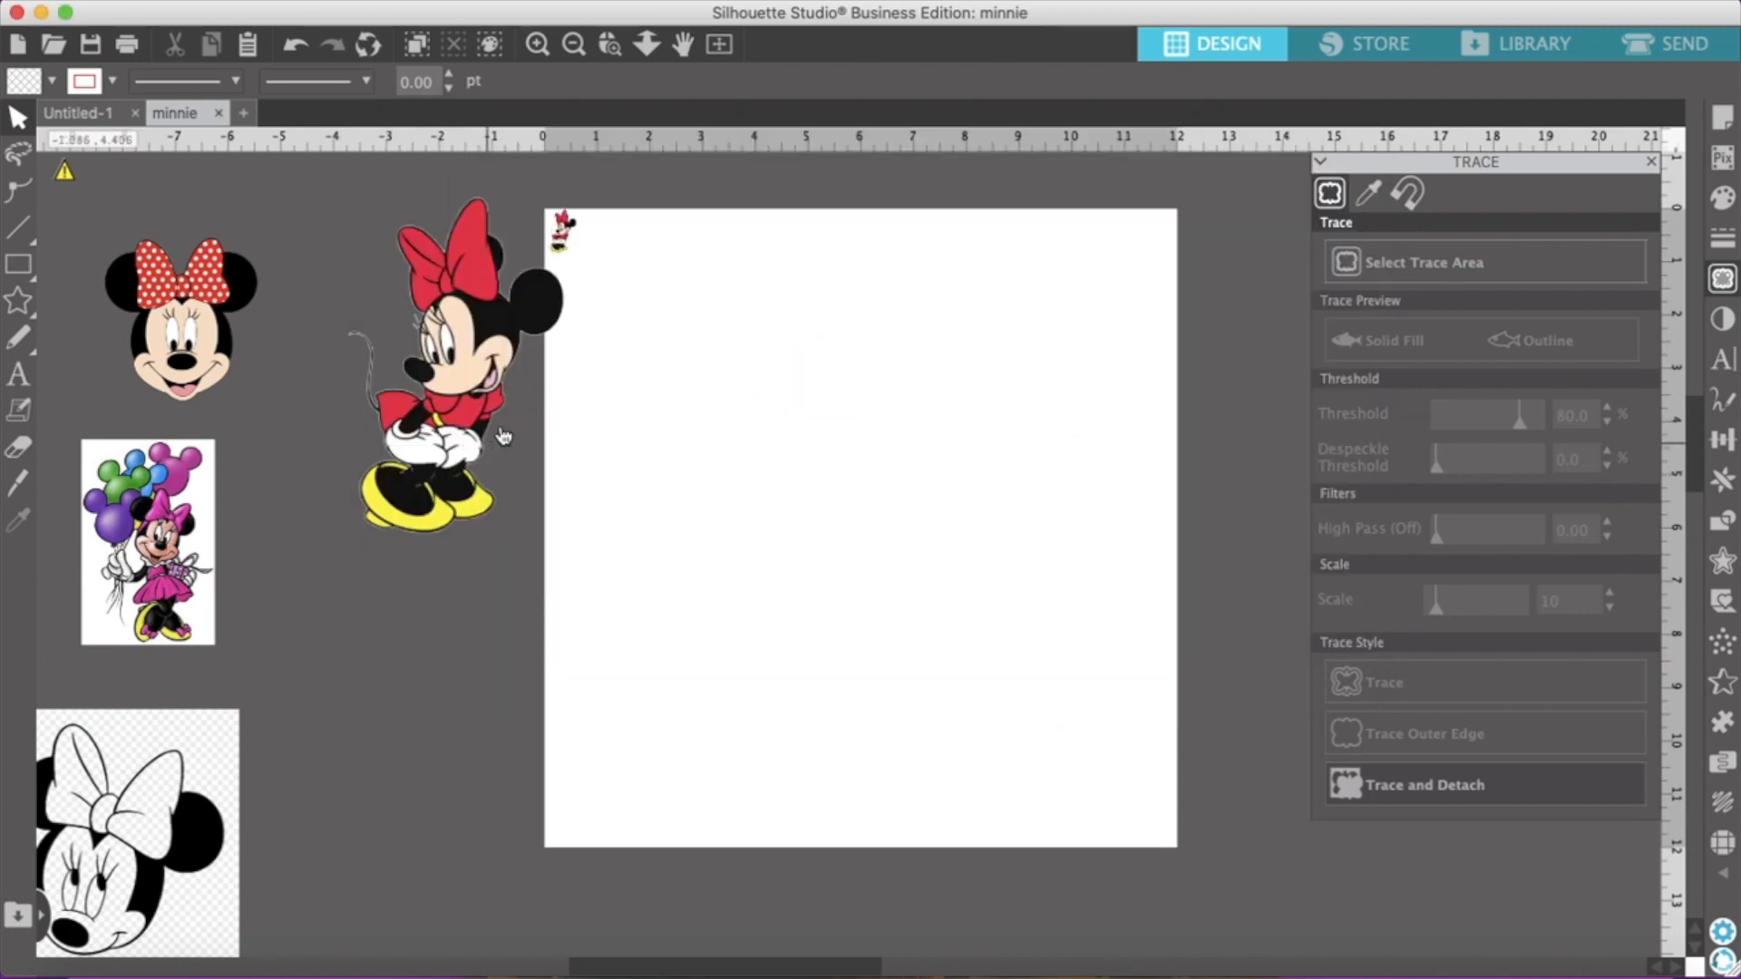
pyautogui.moveTo(562, 238); pyautogui.dragTo(1008, 802)
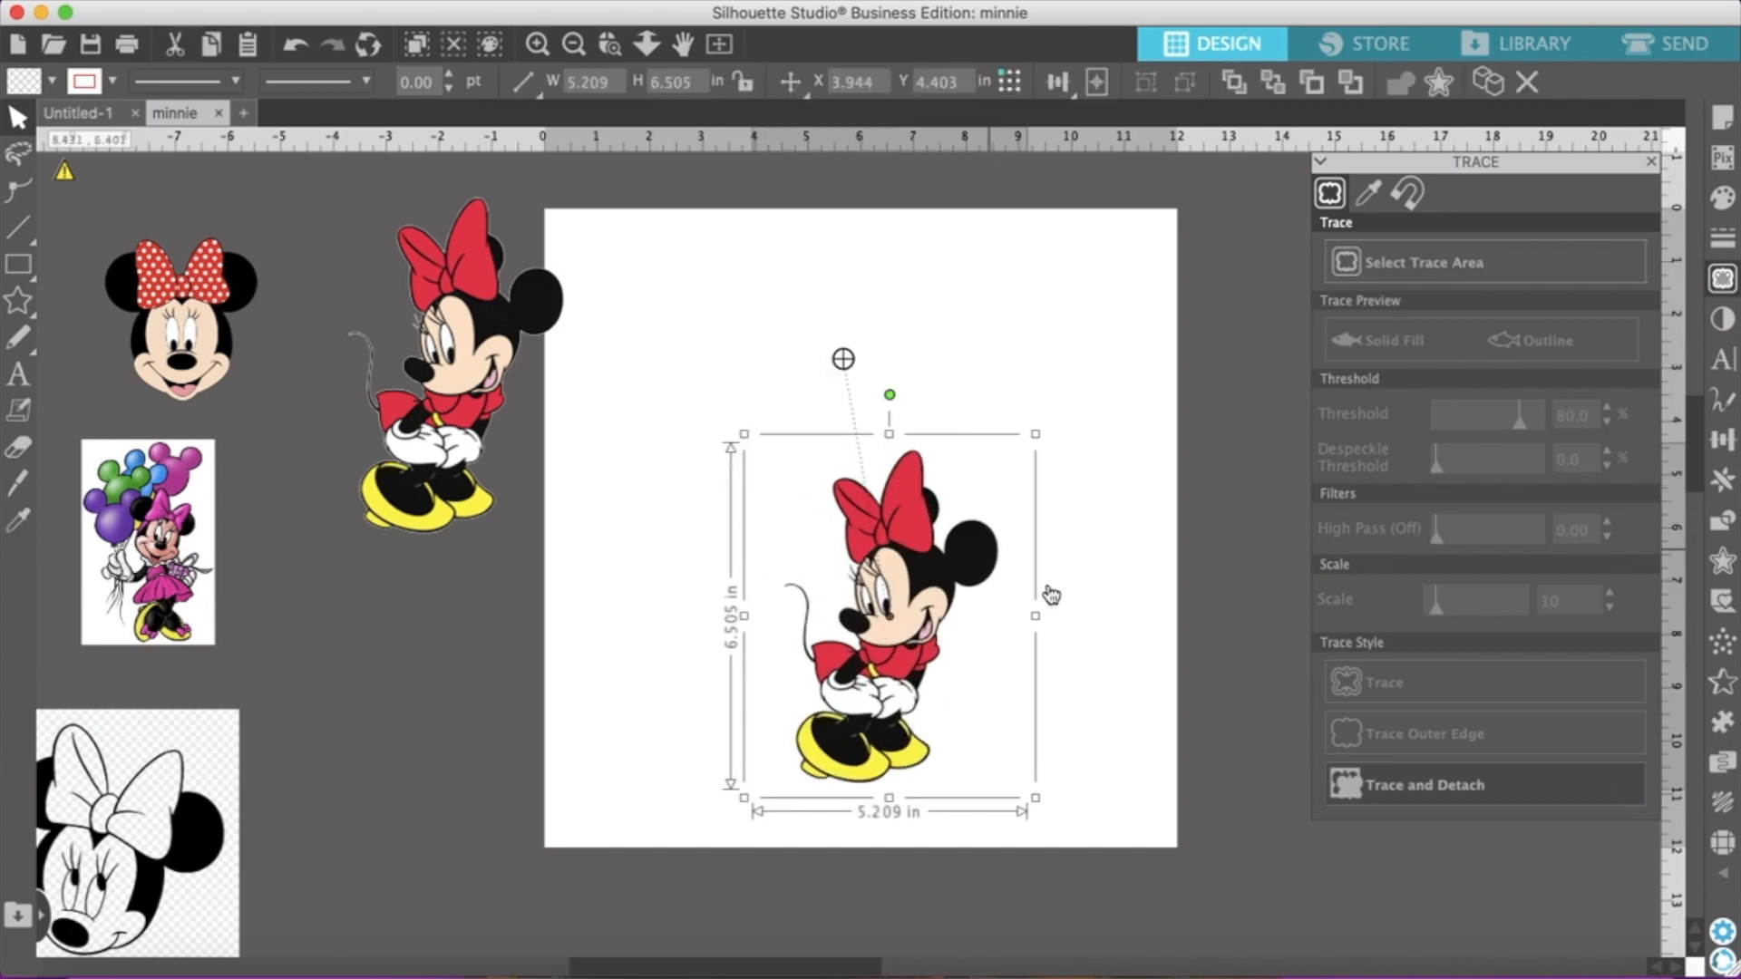
# Move the merged standing Minnie up toward the page's centre and enlarge it to about 5.84 by 7.29 in
pyautogui.click(1078, 603)
pyautogui.click(882, 605)
pyautogui.moveTo(883, 605); pyautogui.dragTo(851, 479)
pyautogui.click(1056, 606)
pyautogui.click(827, 583)
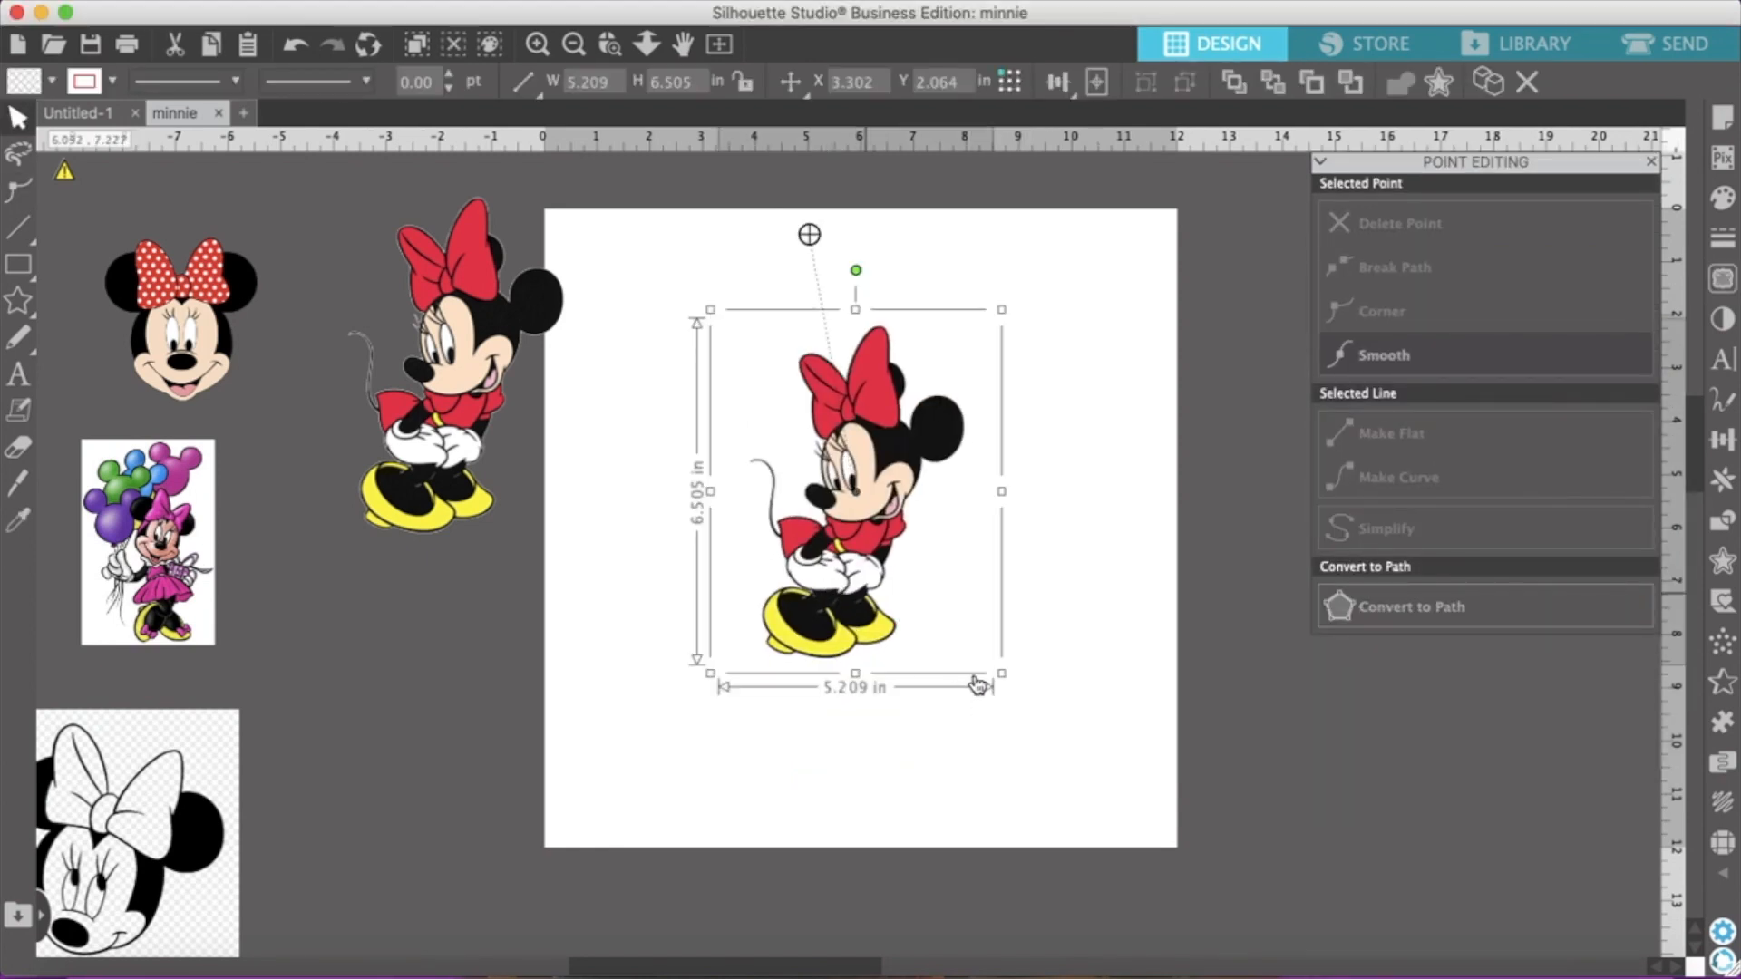
pyautogui.moveTo(999, 678); pyautogui.dragTo(1054, 682)
pyautogui.click(1193, 498)
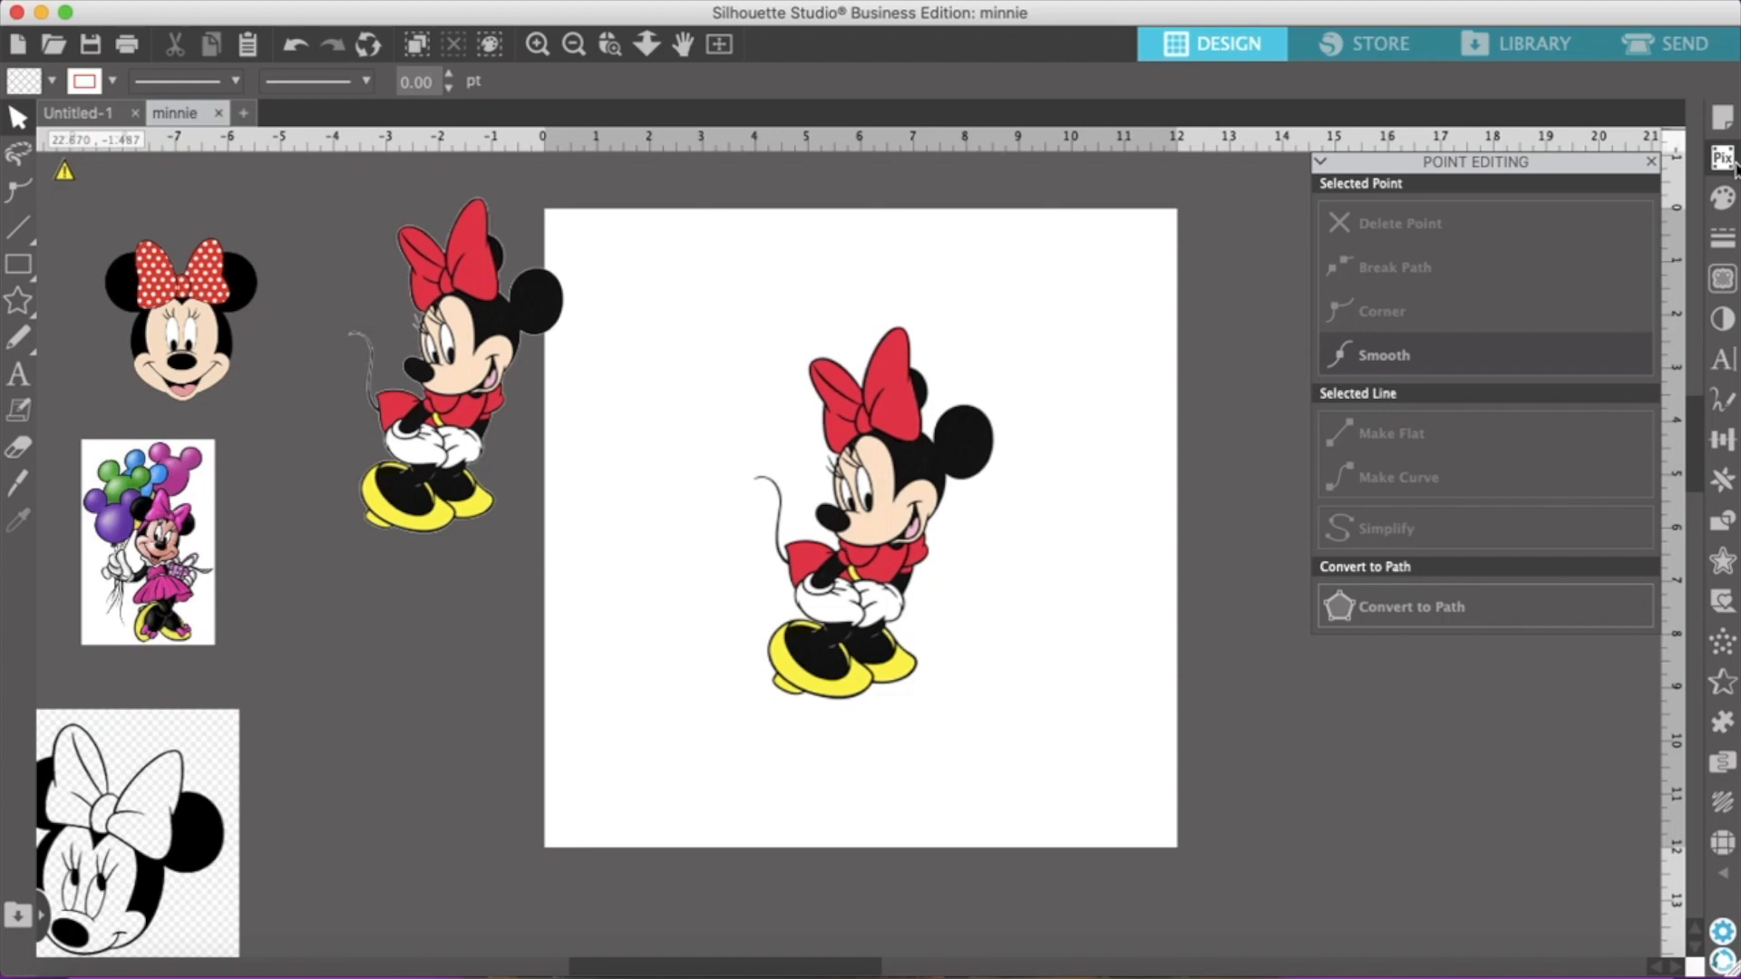
# Reopen the Trace settings and select a trace area of about 7.89 by 9.15 in around the standing Minnie on the page
pyautogui.click(1726, 280)
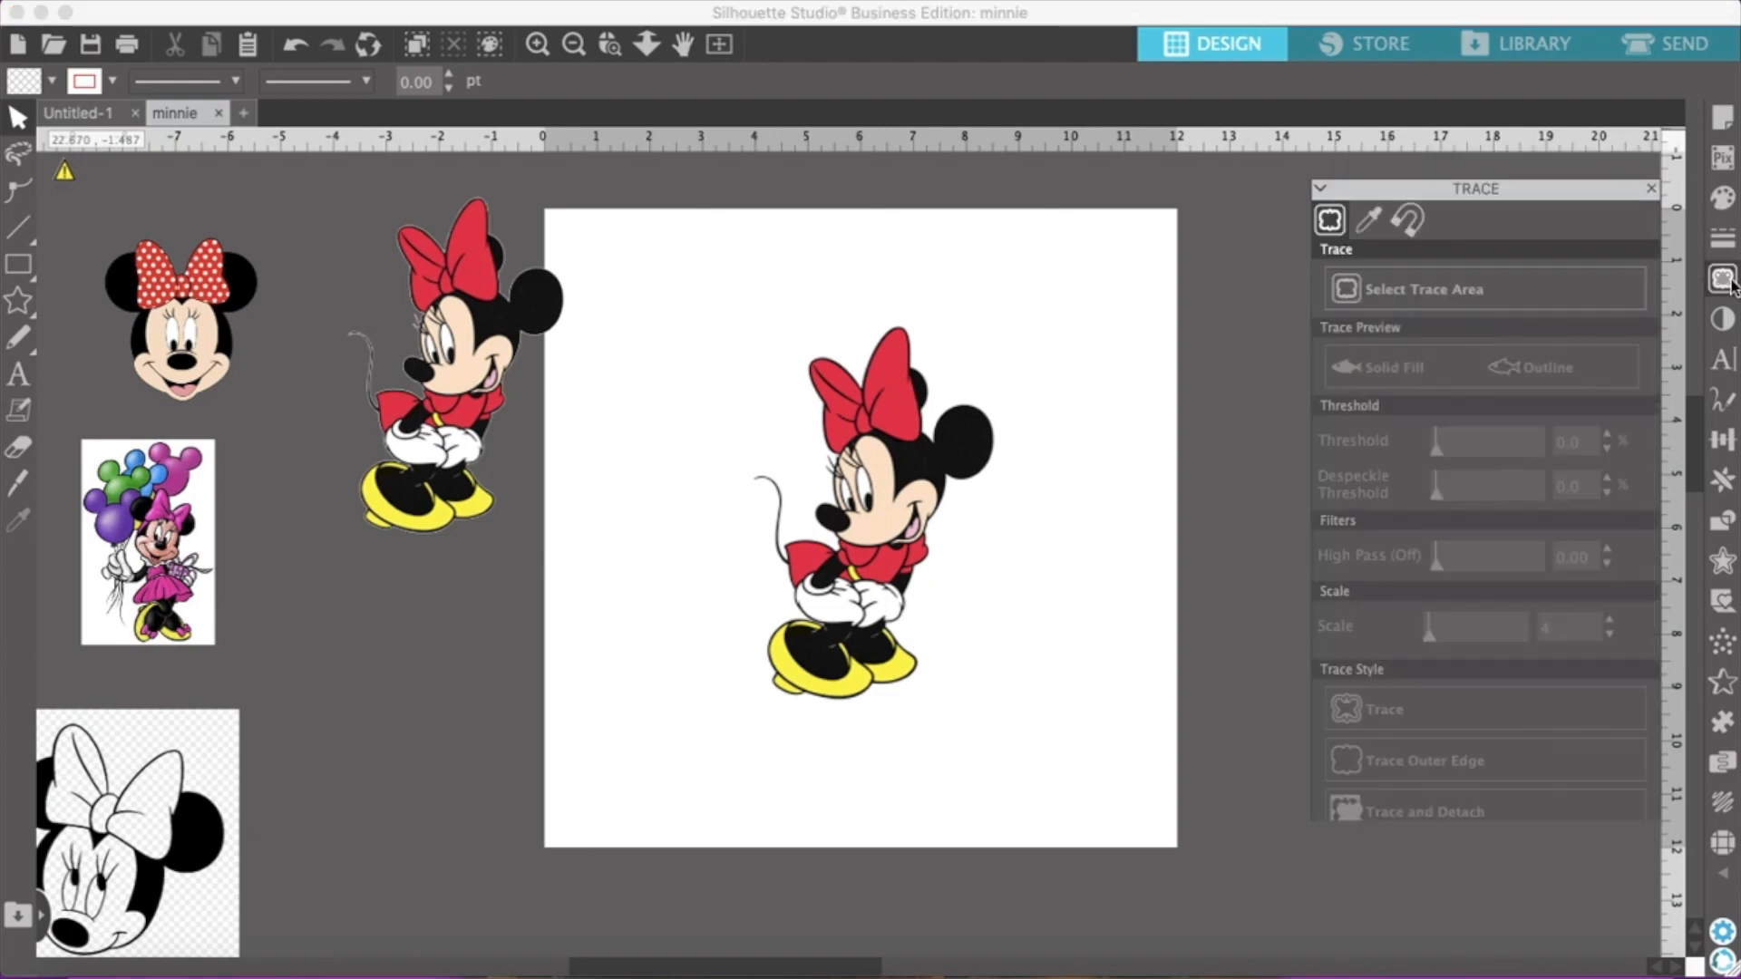
pyautogui.click(1397, 263)
pyautogui.moveTo(674, 270)
pyautogui.mouseDown()
pyautogui.moveTo(735, 426)
pyautogui.moveTo(1007, 753)
pyautogui.moveTo(1093, 762)
pyautogui.mouseUp()
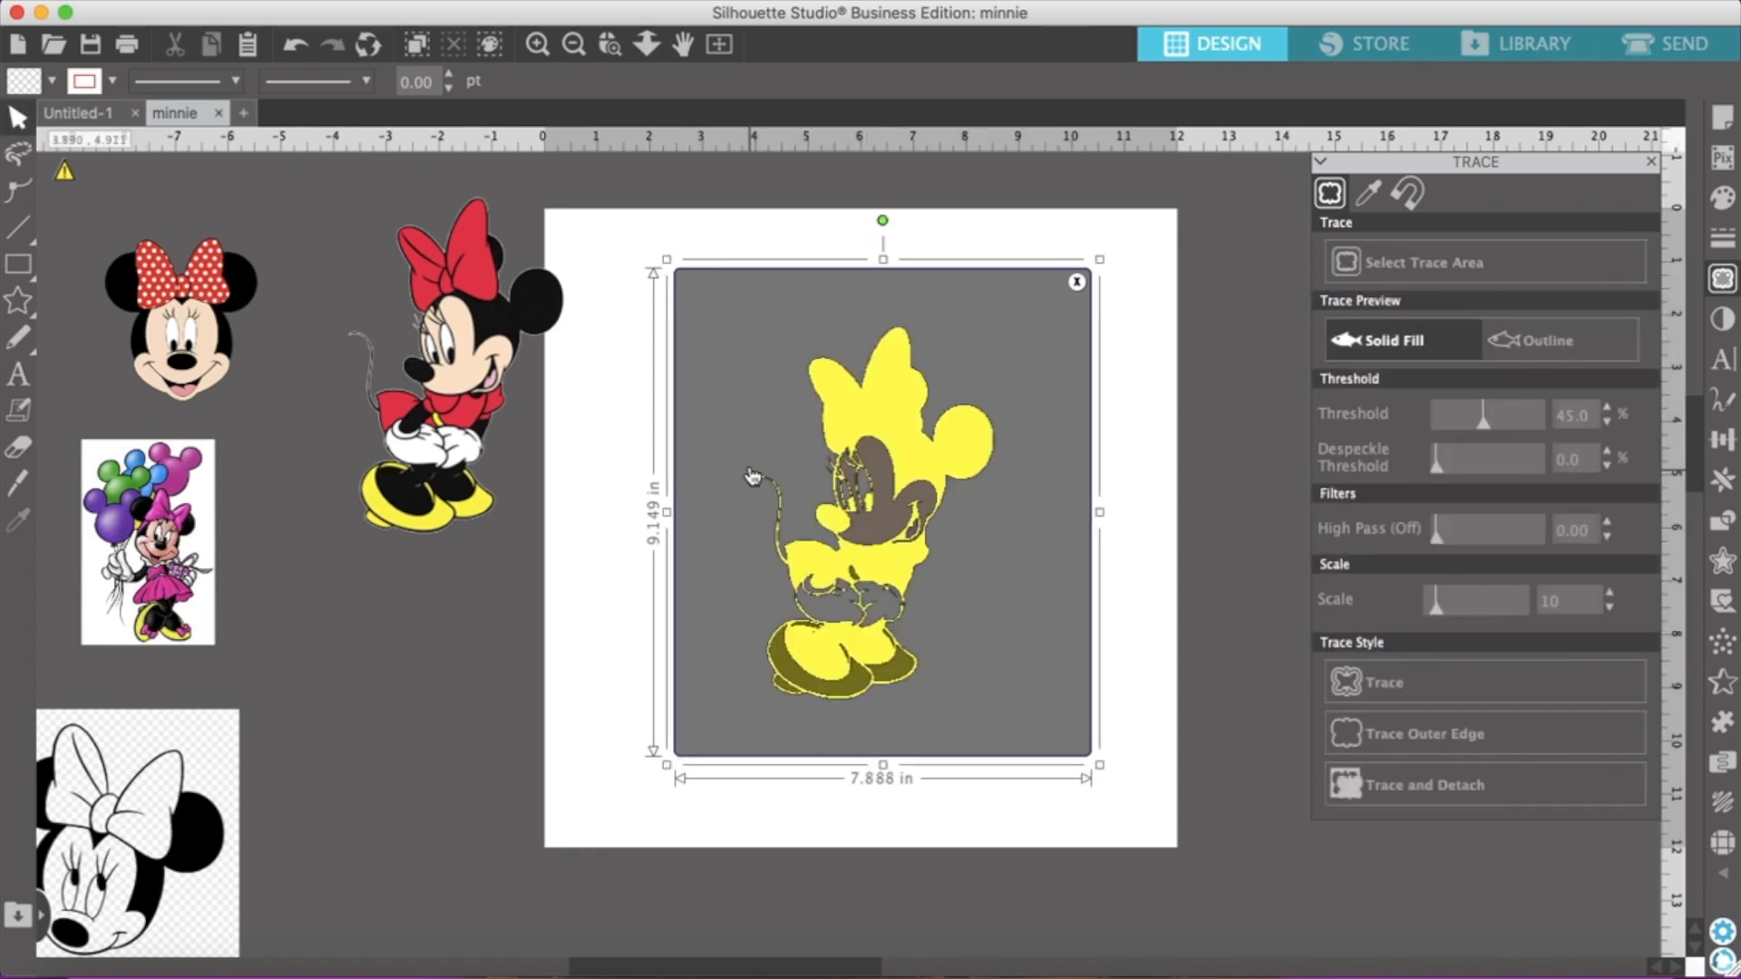
# Raise the trace threshold for the standing Minnie on the page to 100%
pyautogui.click(1607, 410)
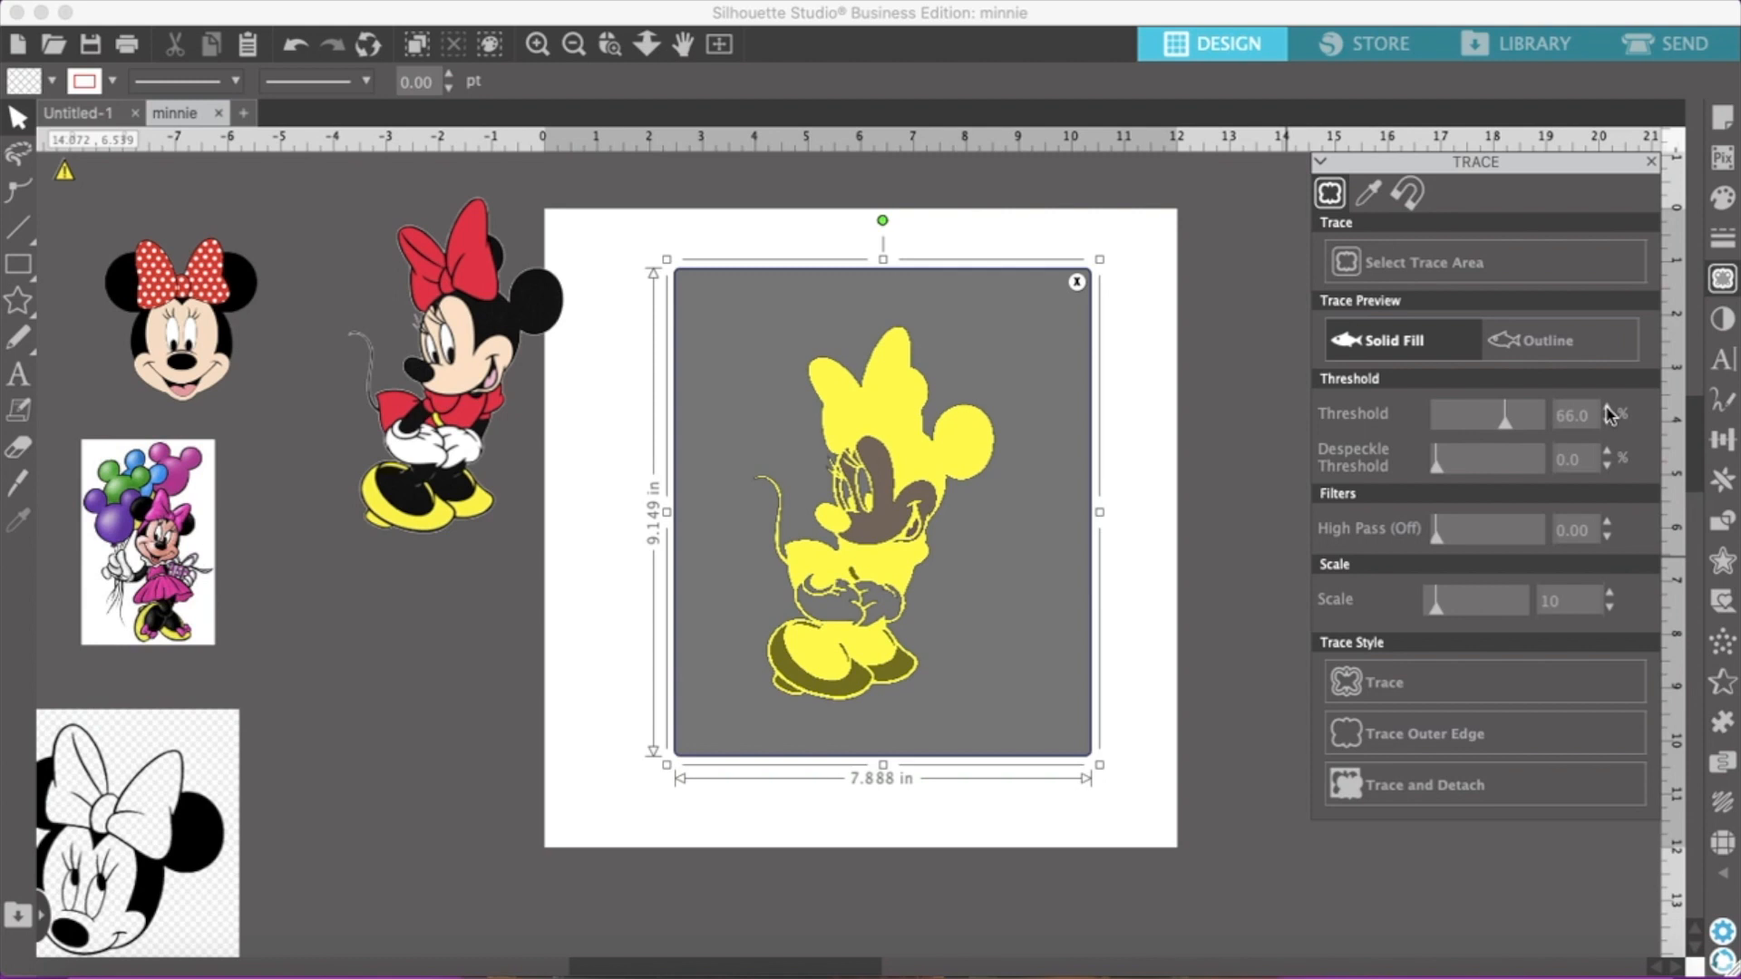
pyautogui.click(1607, 410)
pyautogui.click(1608, 409)
pyautogui.click(1608, 410)
pyautogui.click(1607, 409)
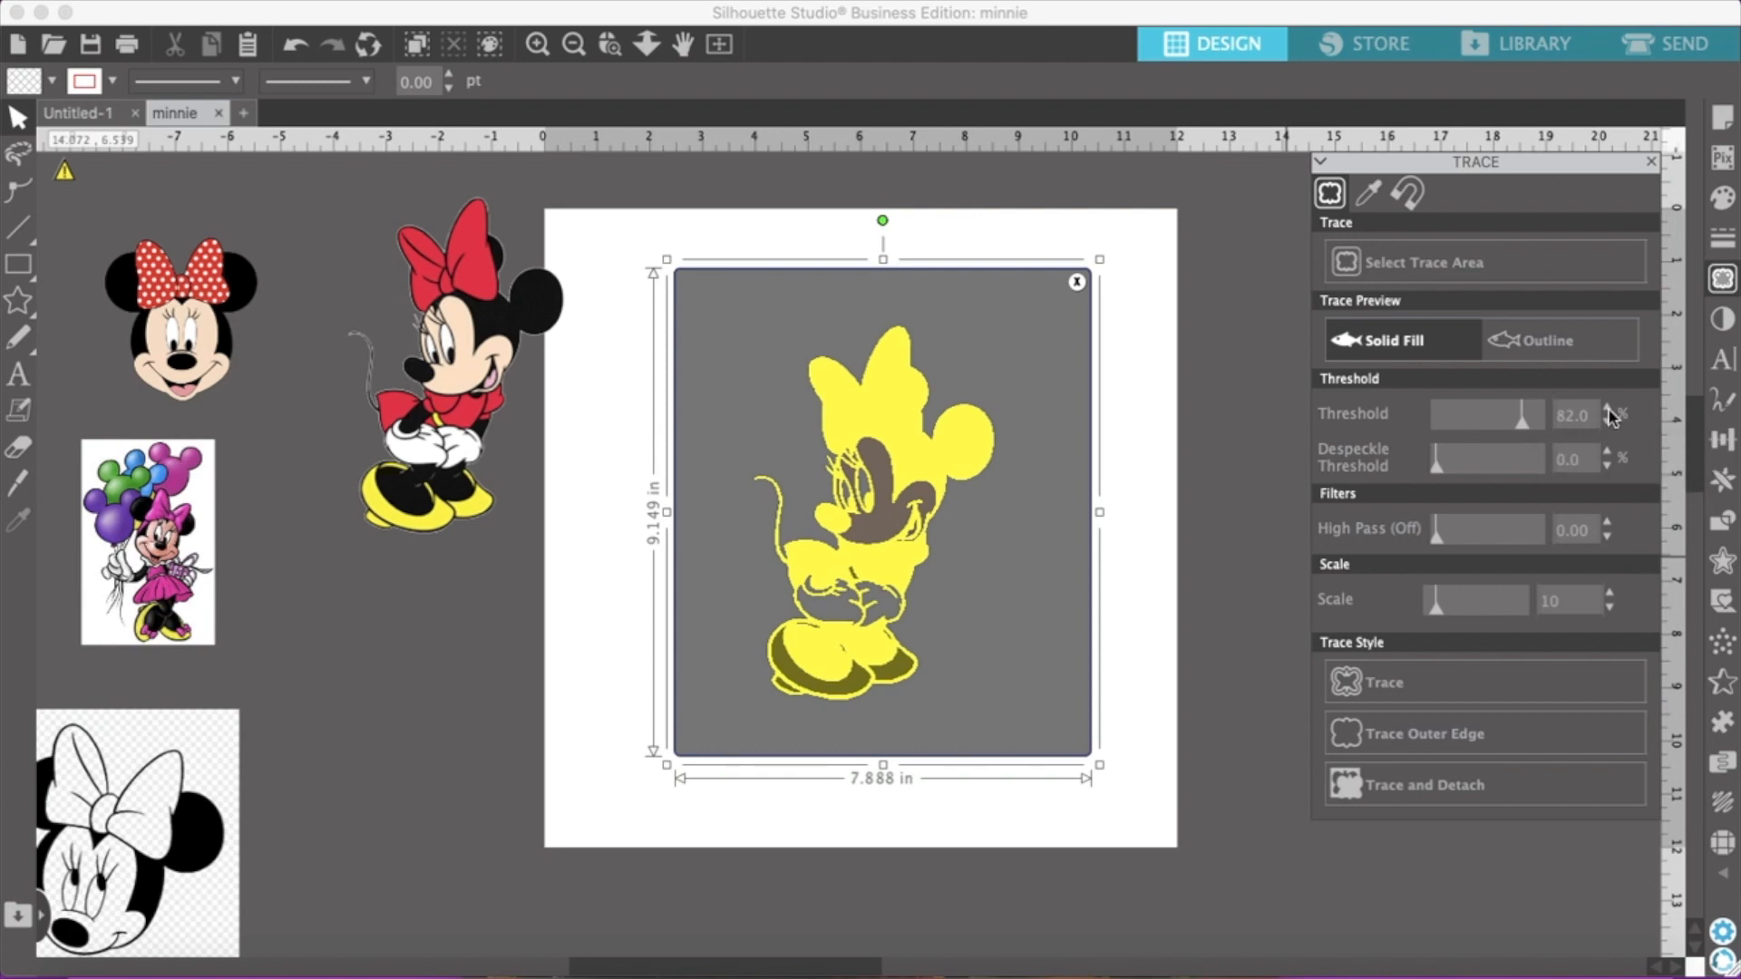
pyautogui.click(1608, 410)
pyautogui.click(1607, 410)
pyautogui.click(1607, 410)
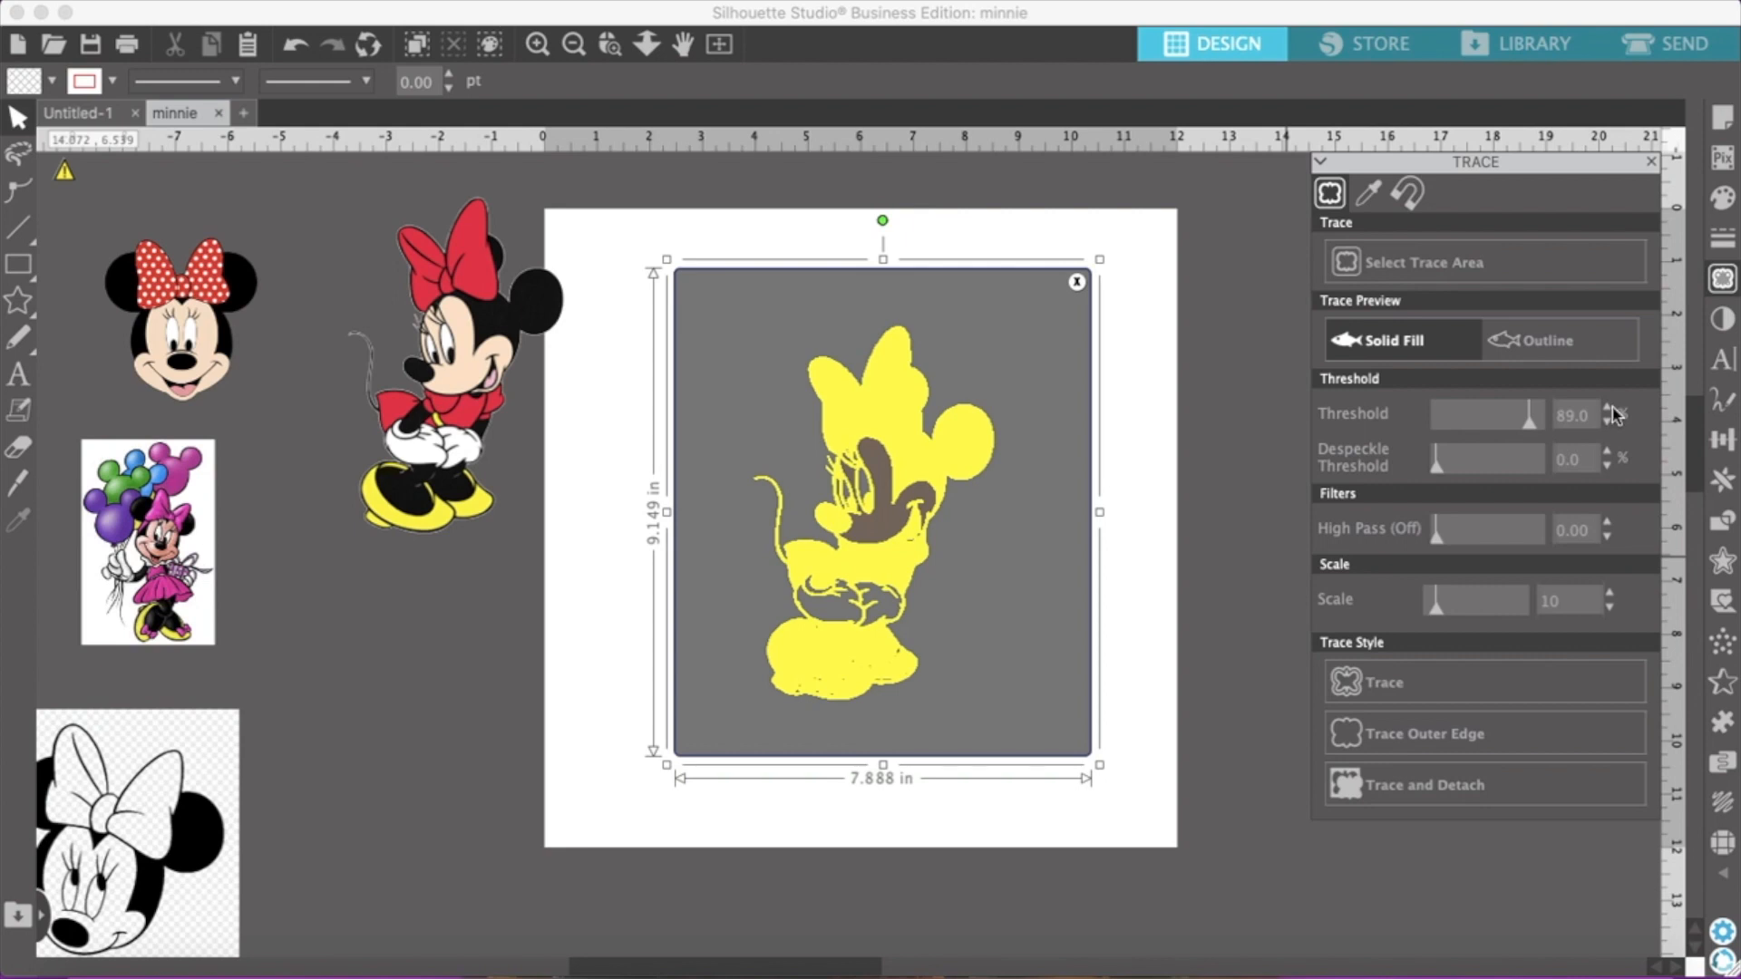
pyautogui.click(1608, 409)
pyautogui.click(1607, 409)
pyautogui.click(1608, 409)
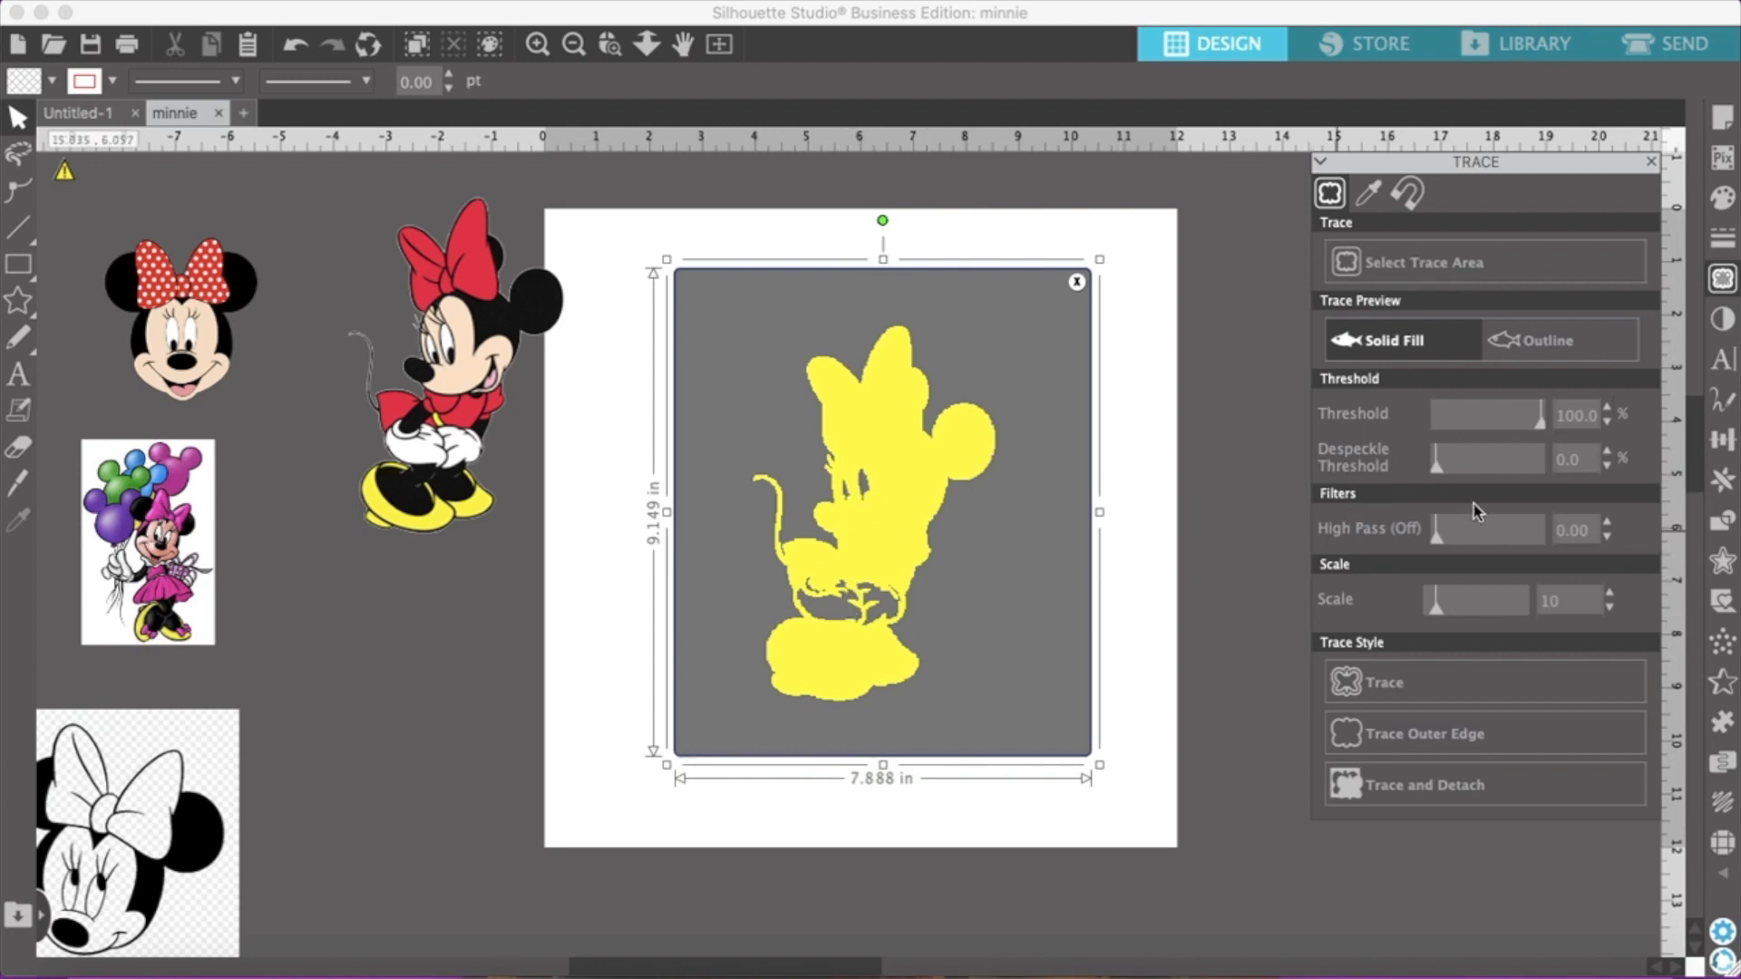
# Shift the earlier detached Minnie farther from the page and apply Trace and Detach to the Minnie on the page
pyautogui.click(453, 364)
pyautogui.moveTo(453, 364); pyautogui.dragTo(330, 320)
pyautogui.click(1484, 783)
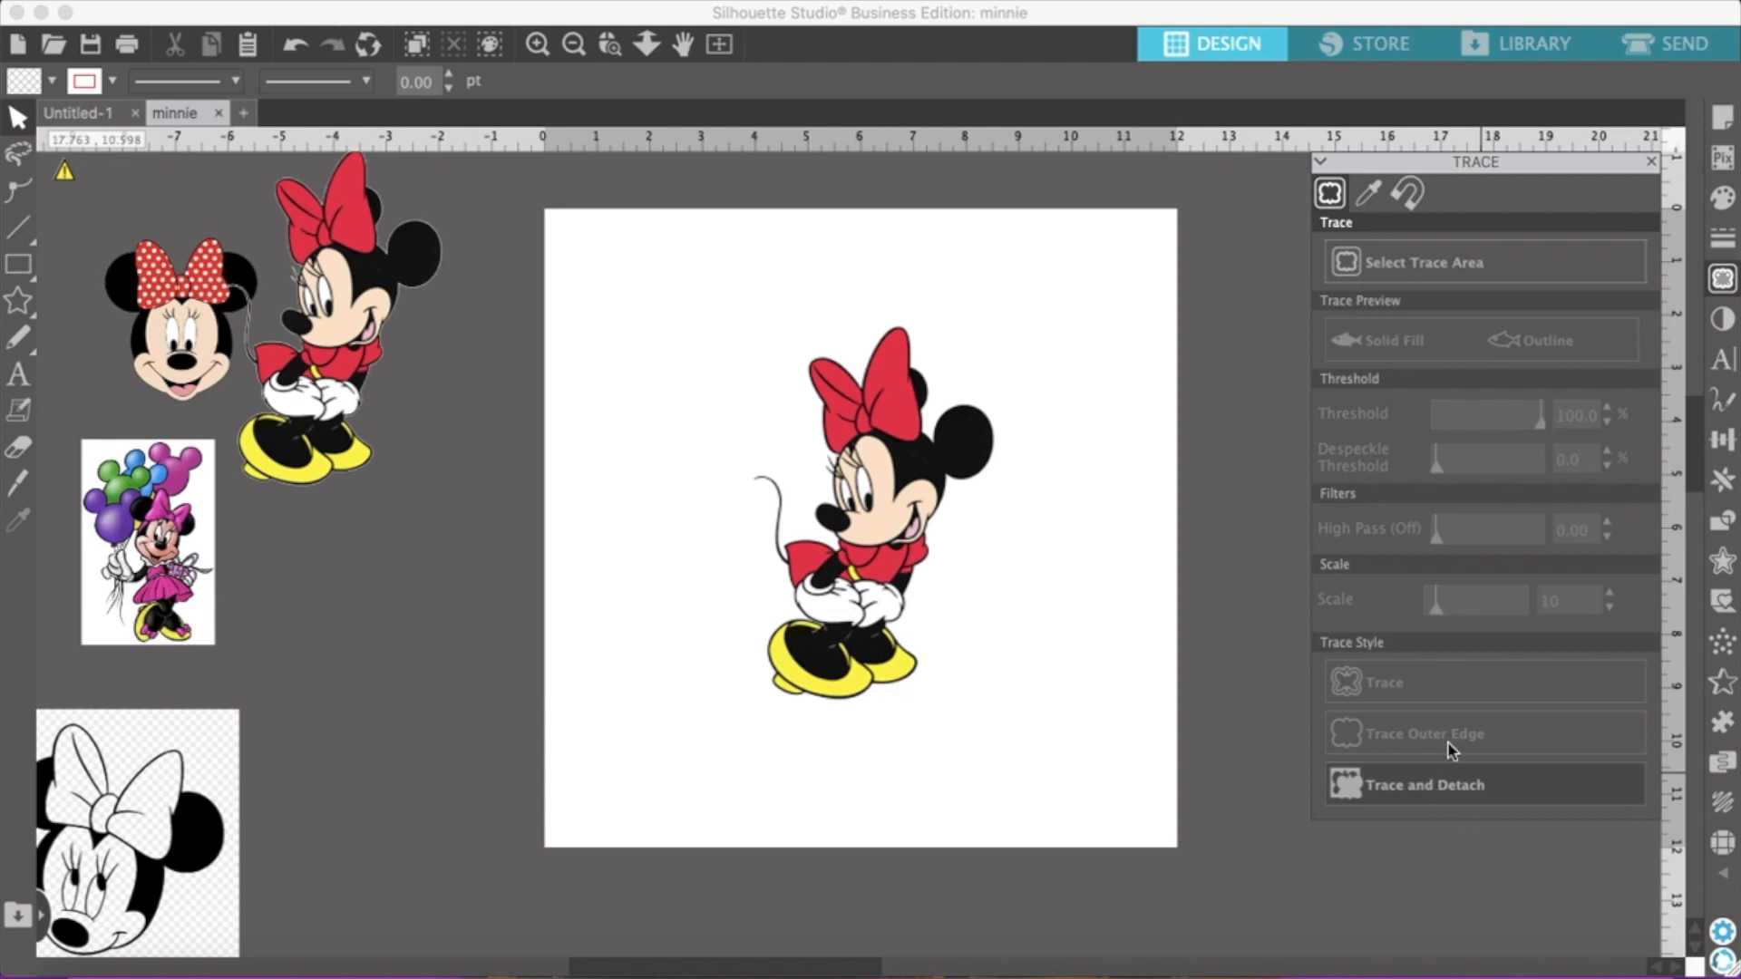
# Pull the newly detached Minnie off the page and delete the leftover background image
pyautogui.moveTo(810, 574); pyautogui.dragTo(414, 645)
pyautogui.click(634, 583)
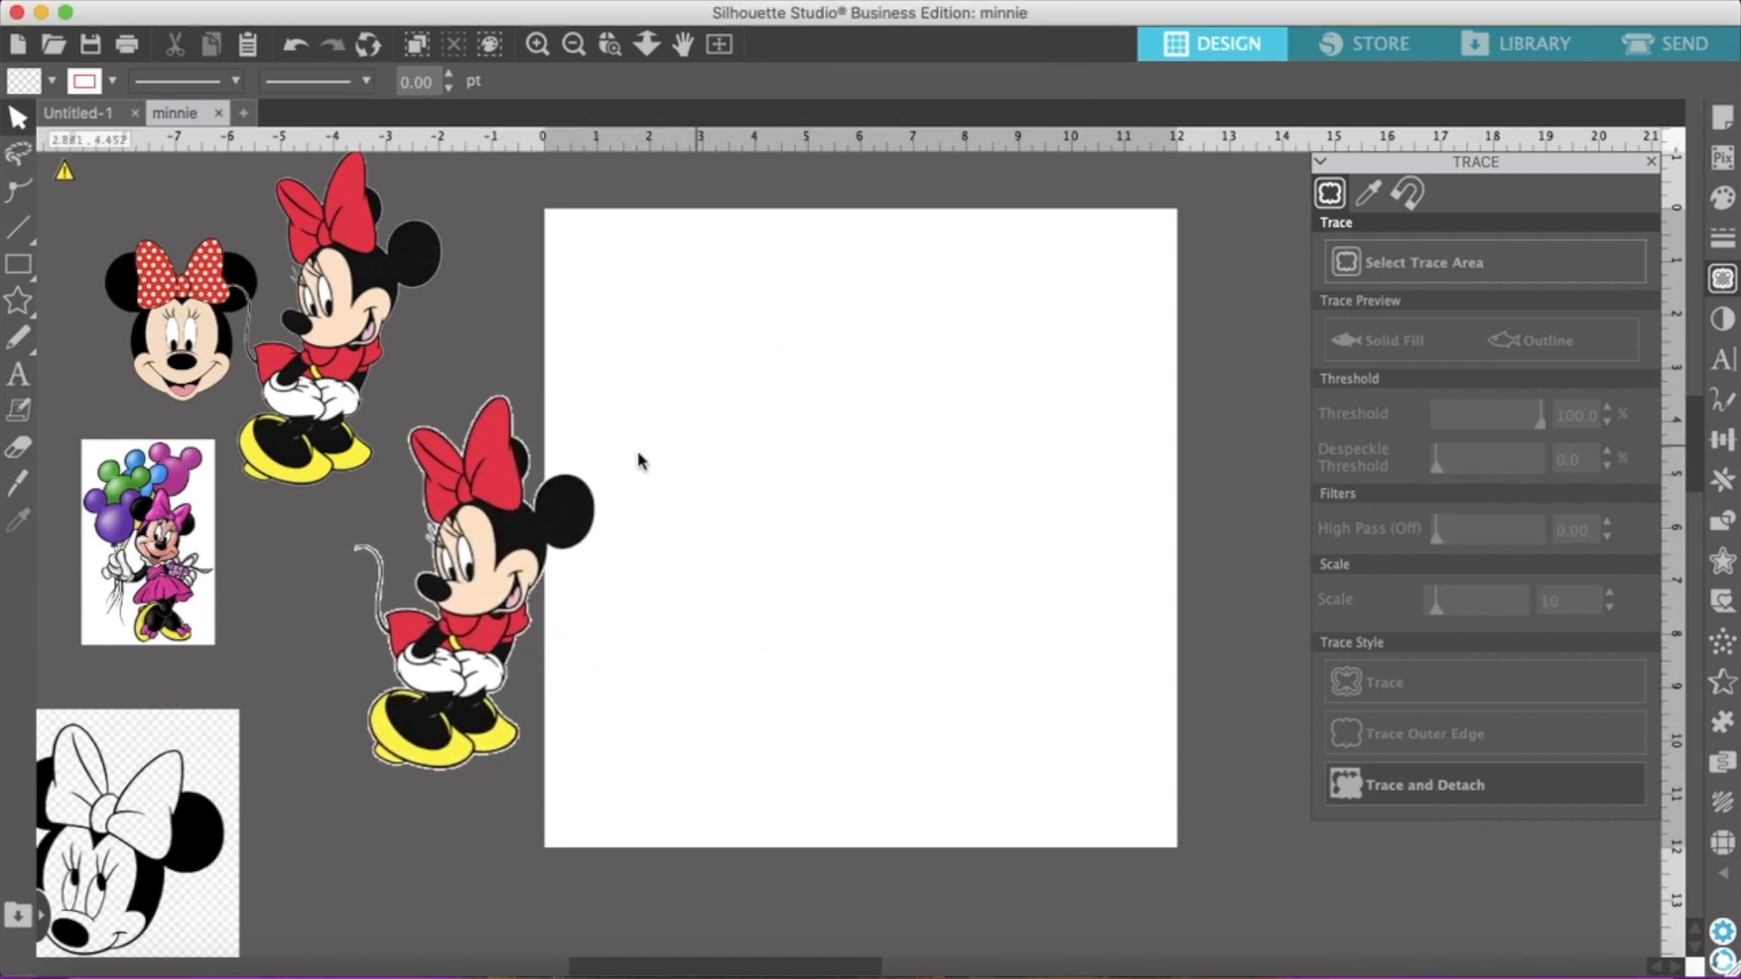
pyautogui.moveTo(726, 277); pyautogui.dragTo(1081, 760)
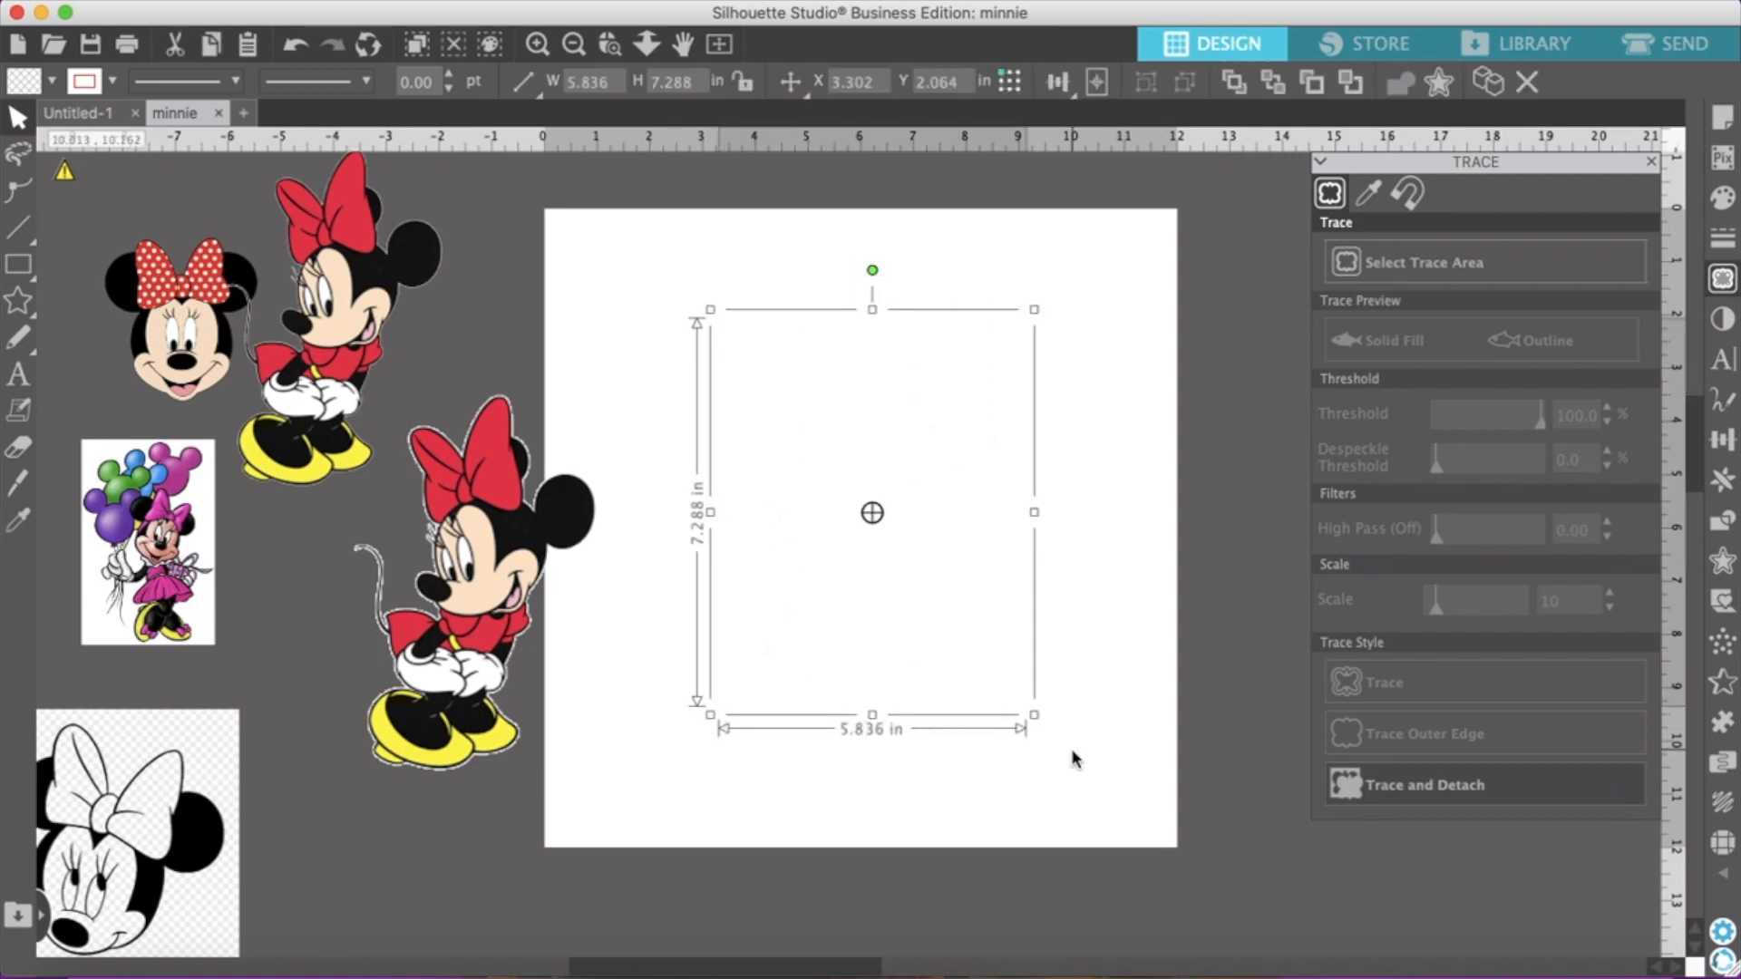
pyautogui.press('Delete')
# Arrange the two detached standing Minnies beside the page, with the newer one directly below the earlier one
pyautogui.moveTo(458, 635); pyautogui.dragTo(848, 563)
pyautogui.moveTo(299, 337); pyautogui.dragTo(392, 399)
pyautogui.press('Escape')
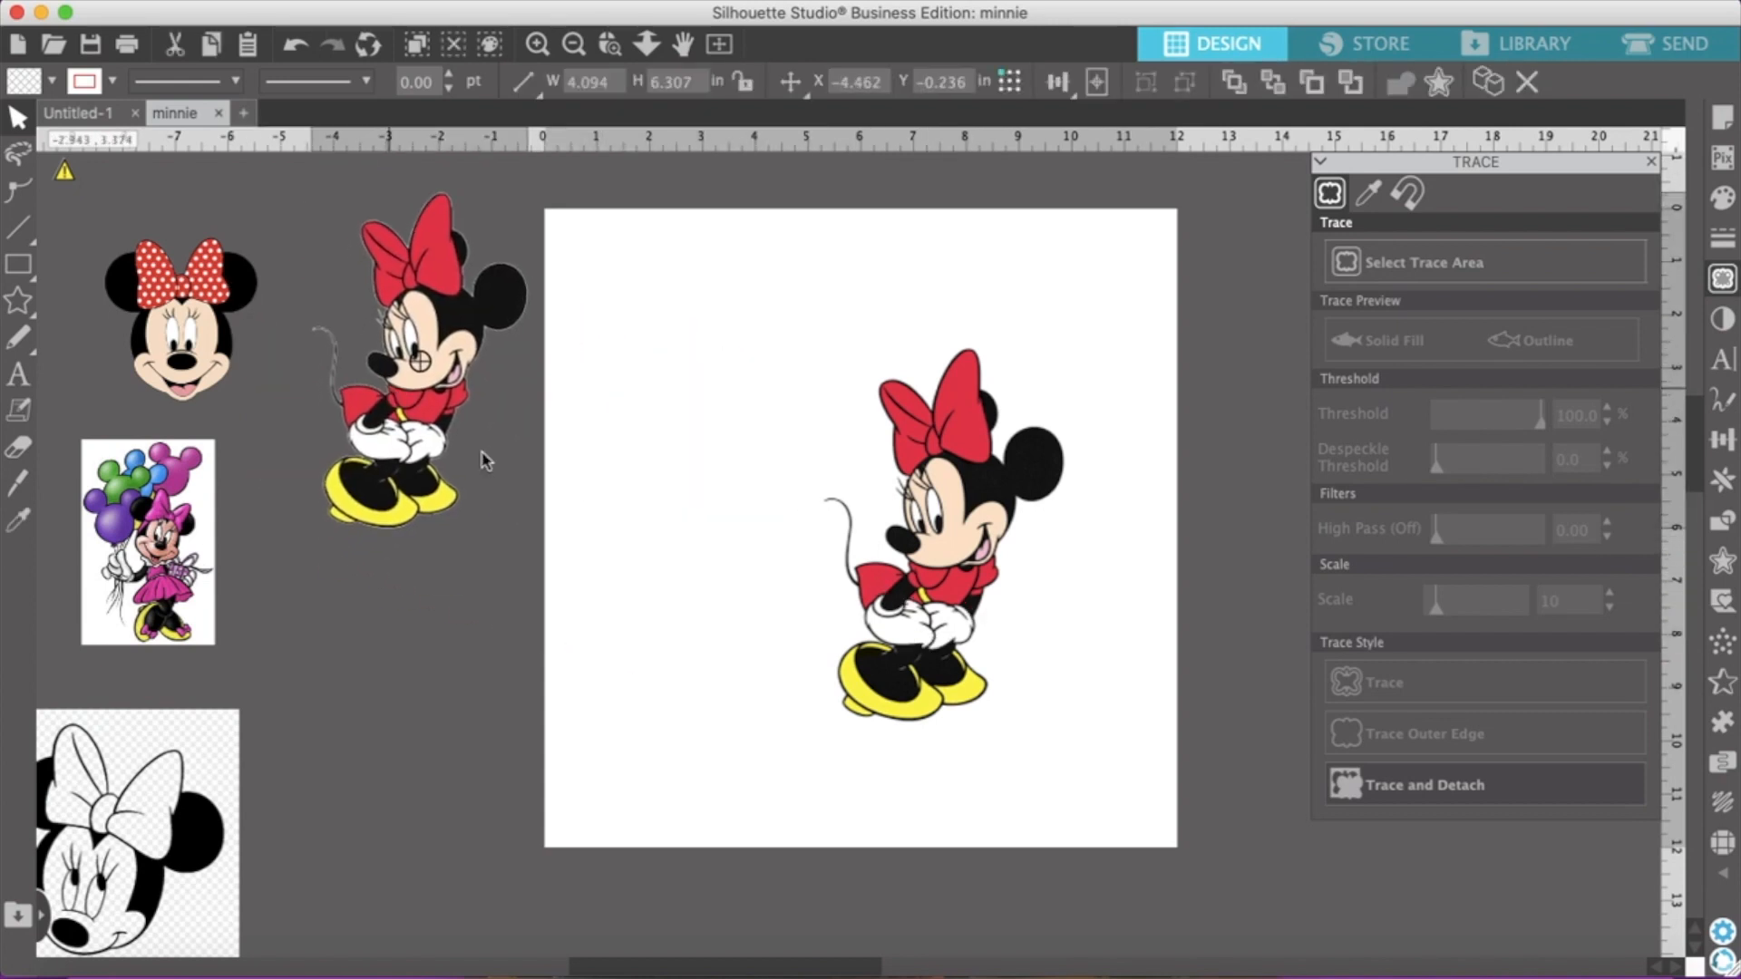
pyautogui.moveTo(902, 580); pyautogui.dragTo(371, 744)
pyautogui.click(479, 564)
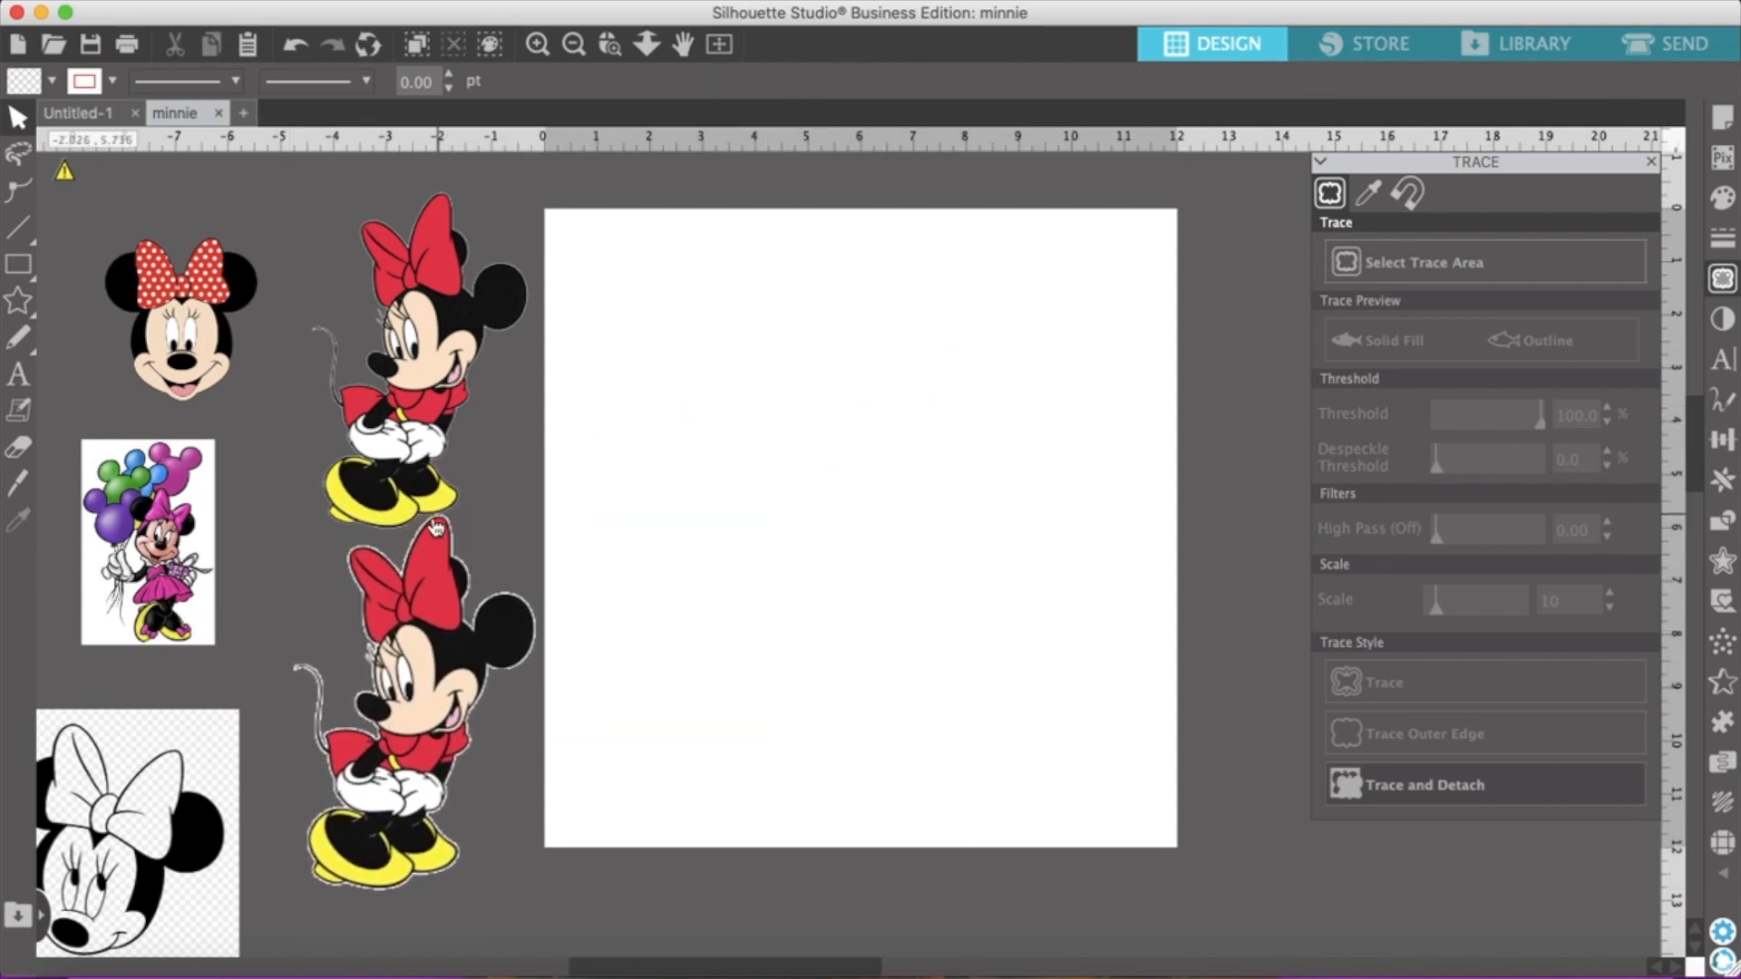
pyautogui.moveTo(450, 689)
pyautogui.mouseDown()
pyautogui.moveTo(446, 718)
pyautogui.moveTo(466, 703)
pyautogui.mouseUp()
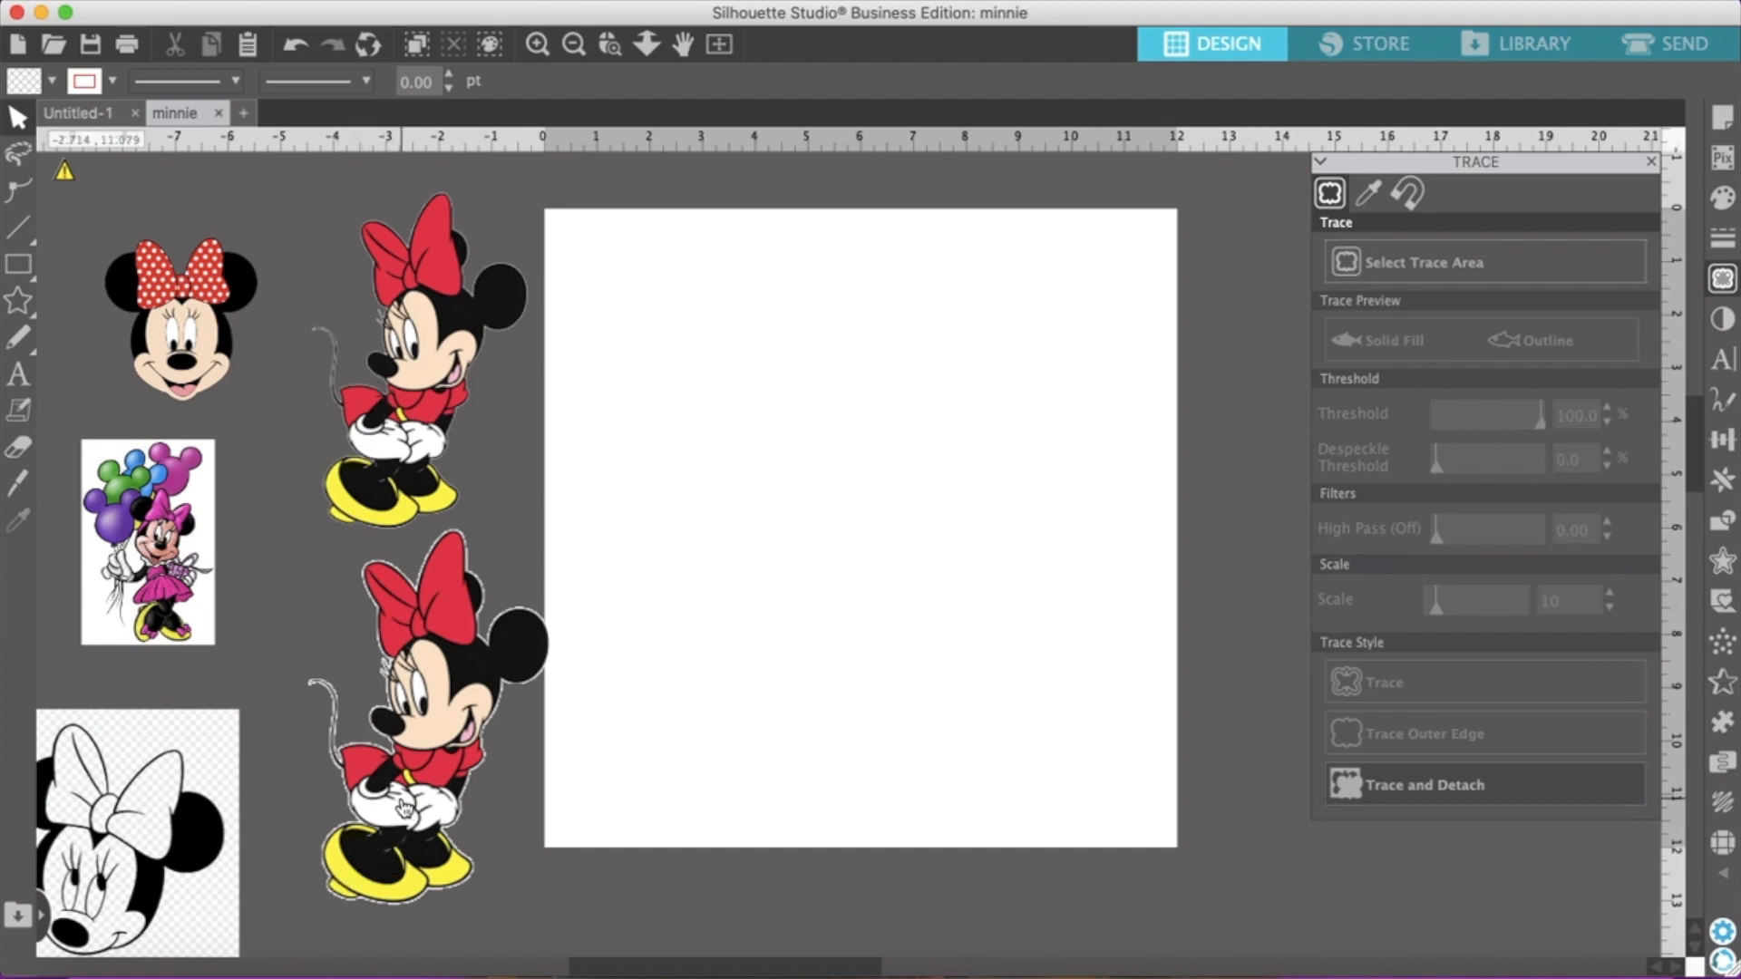
pyautogui.moveTo(403, 807); pyautogui.dragTo(381, 777)
pyautogui.click(505, 667)
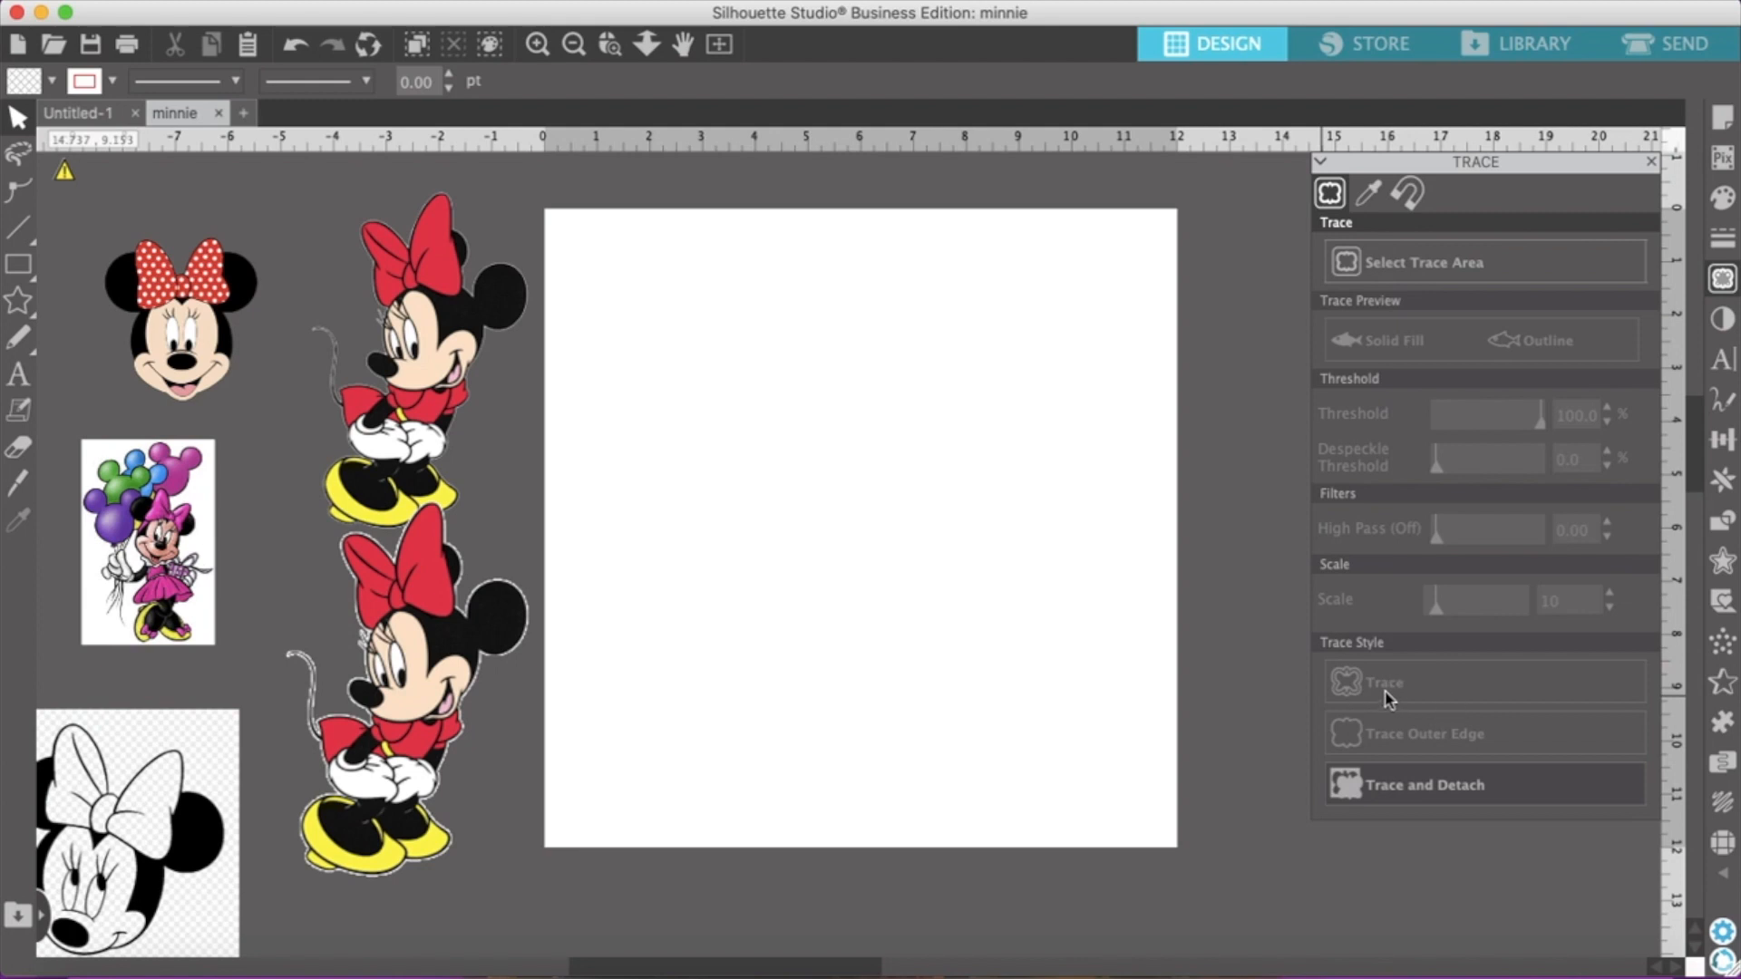
# Delete both detached standing Minnies from the area beside the page
pyautogui.click(380, 821)
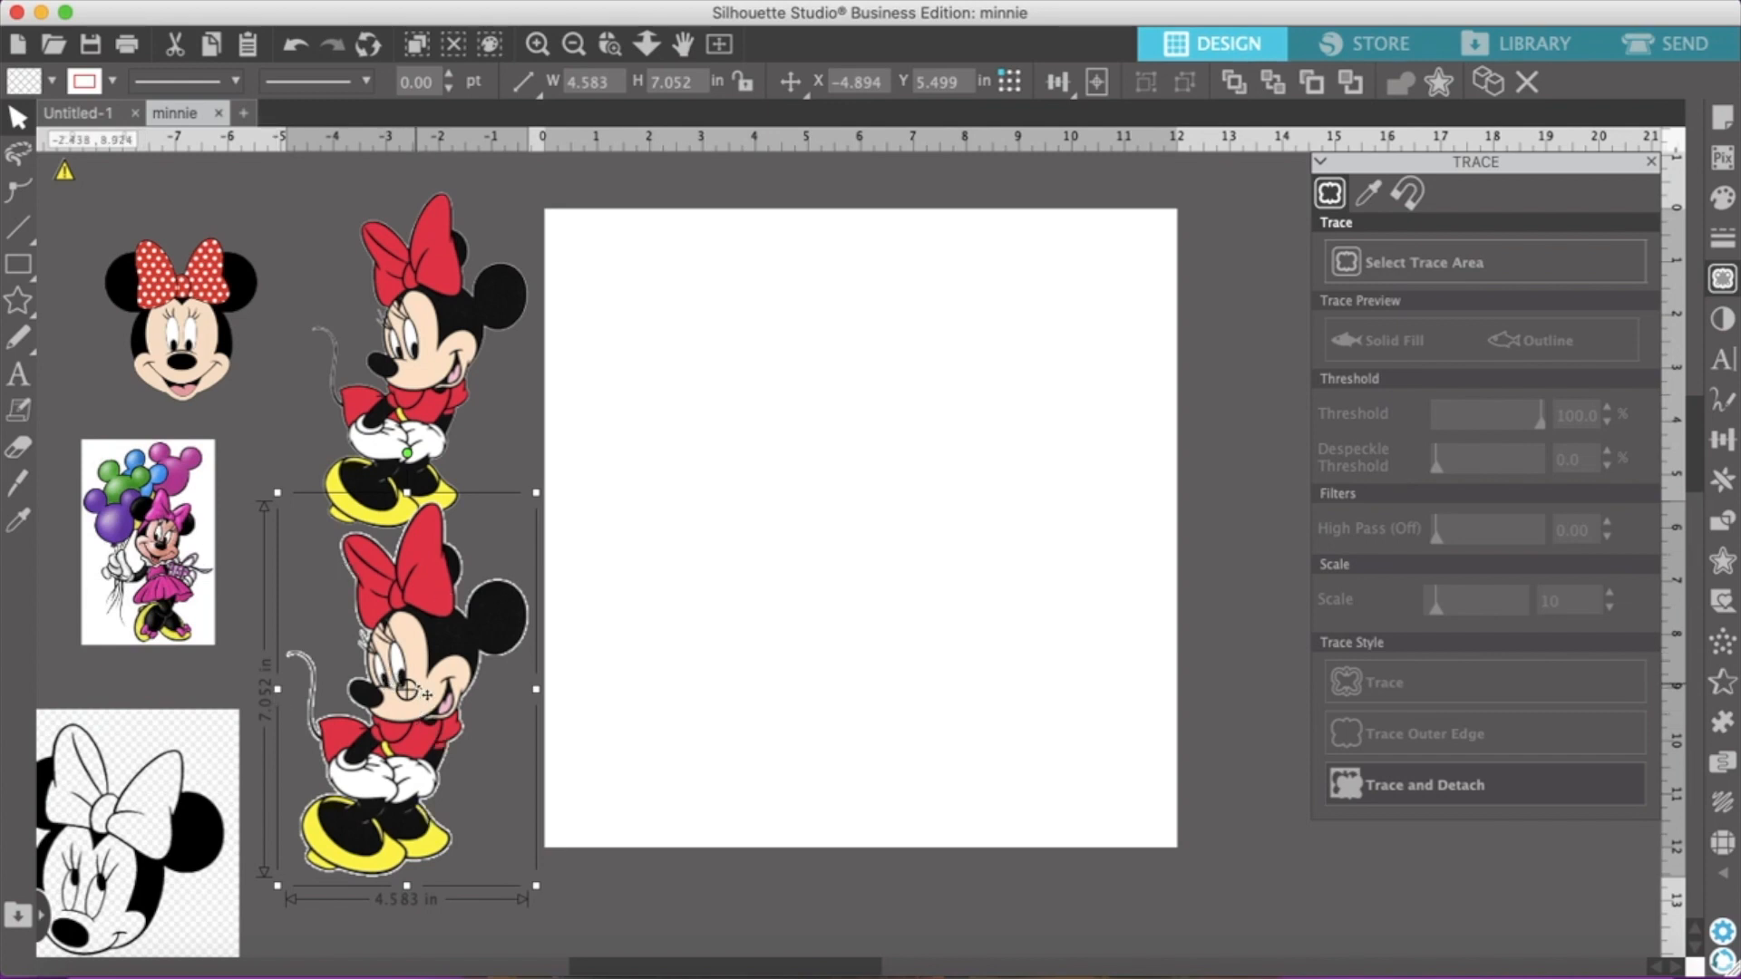
pyautogui.press('Delete')
pyautogui.click(403, 444)
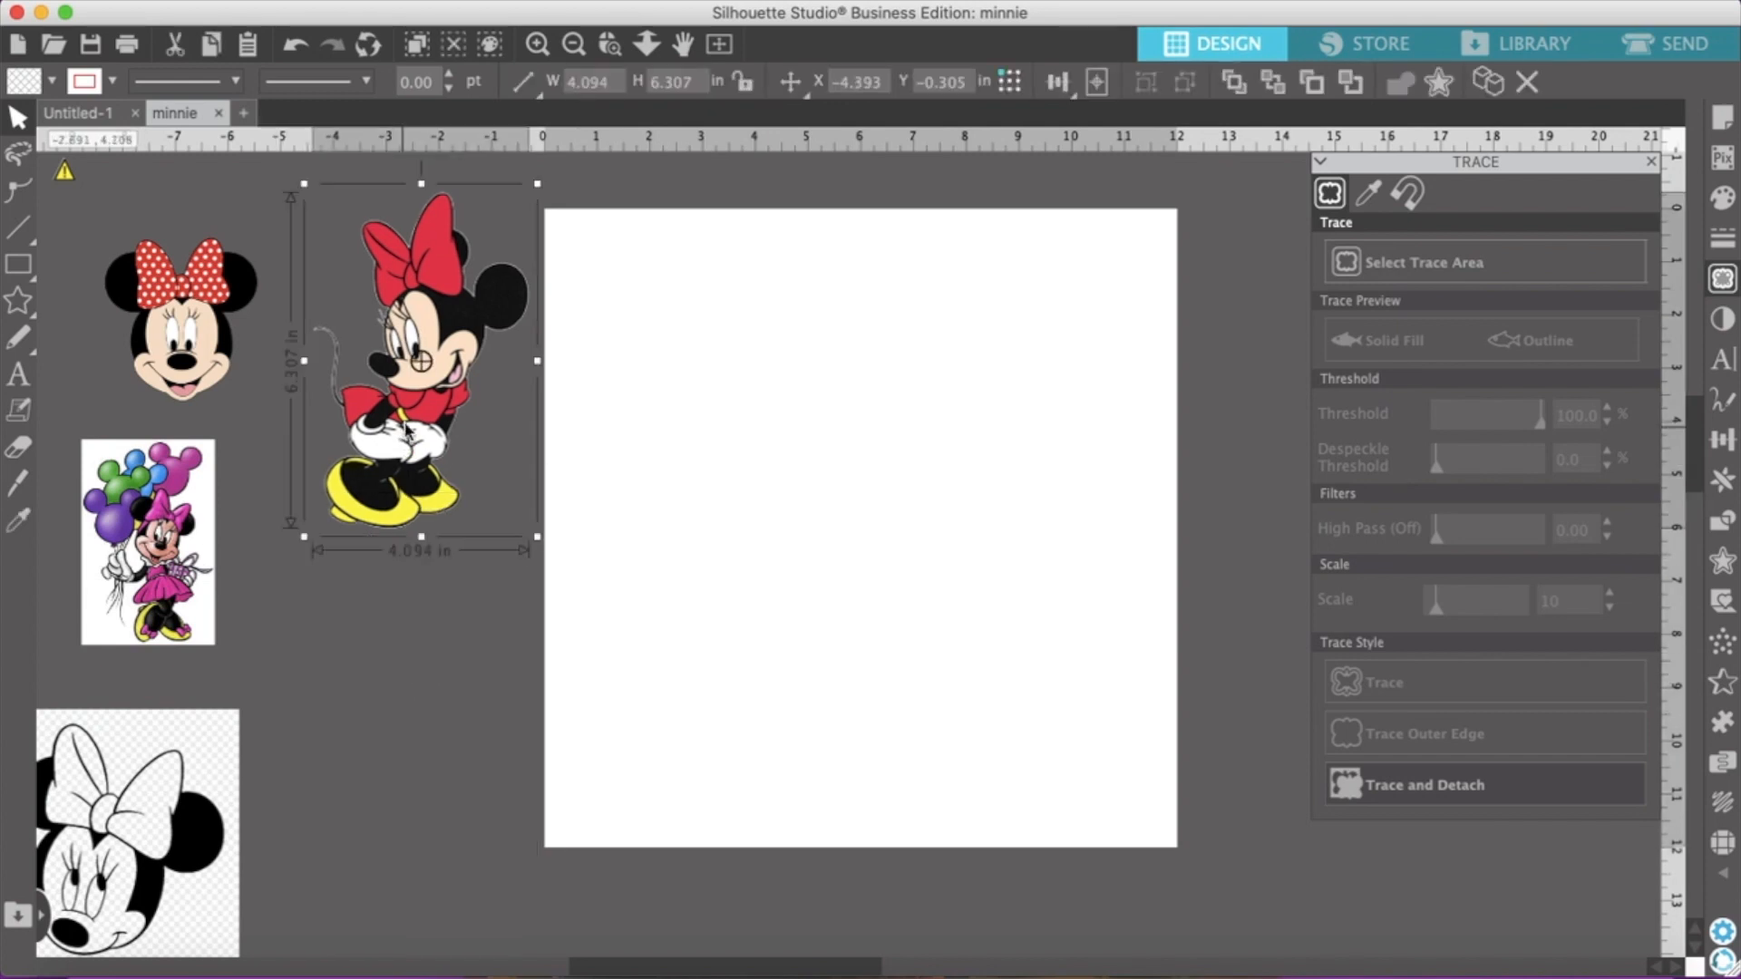
pyautogui.press('Delete')
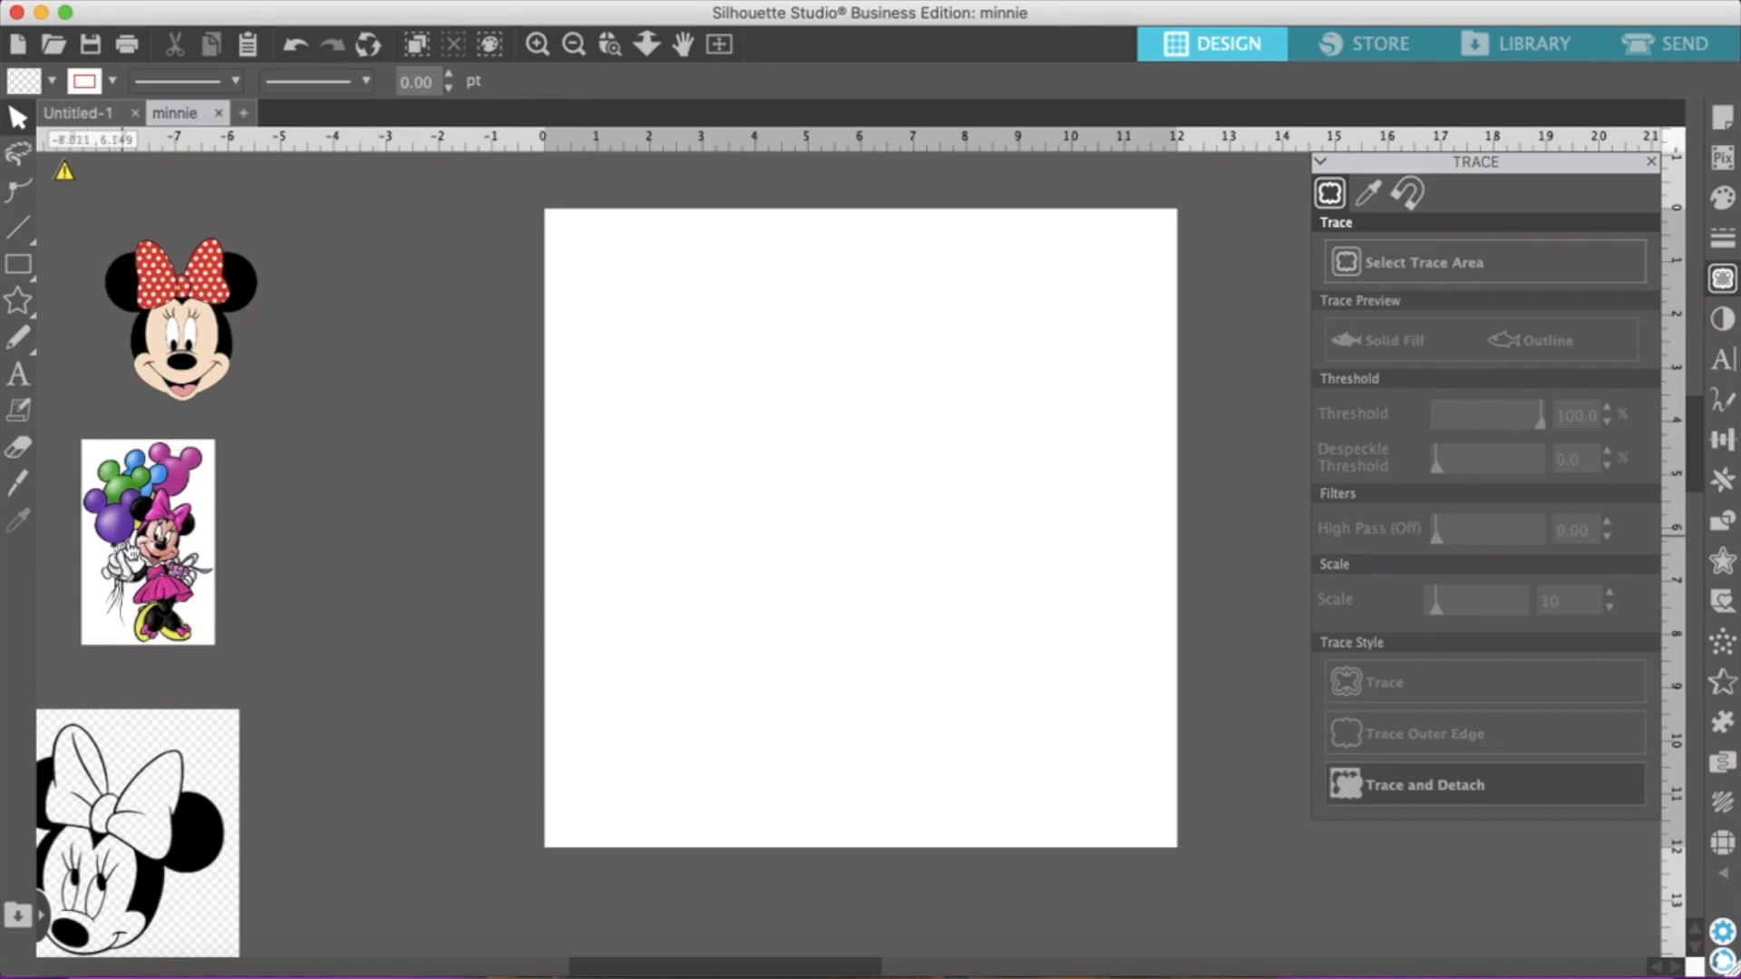
# Move the balloon Minnie picture onto the page and place the black-and-white Minnie face below the polka-dot-bow face
pyautogui.moveTo(179, 438); pyautogui.dragTo(924, 354)
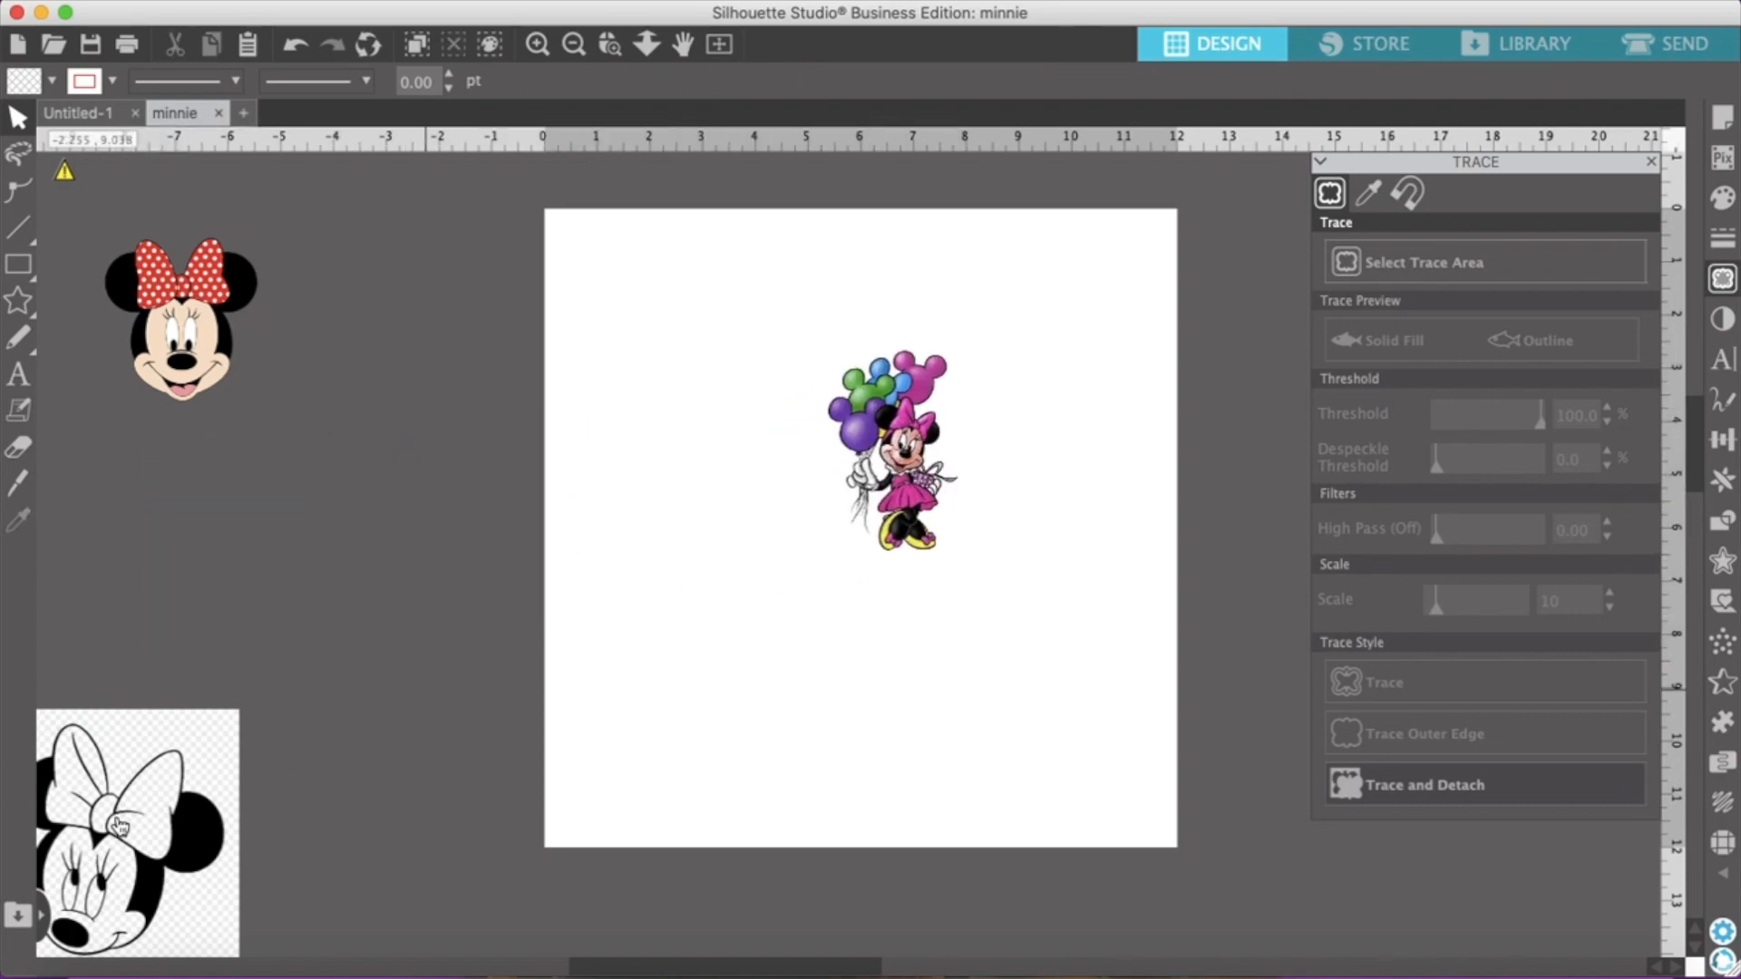
pyautogui.moveTo(127, 827); pyautogui.dragTo(234, 602)
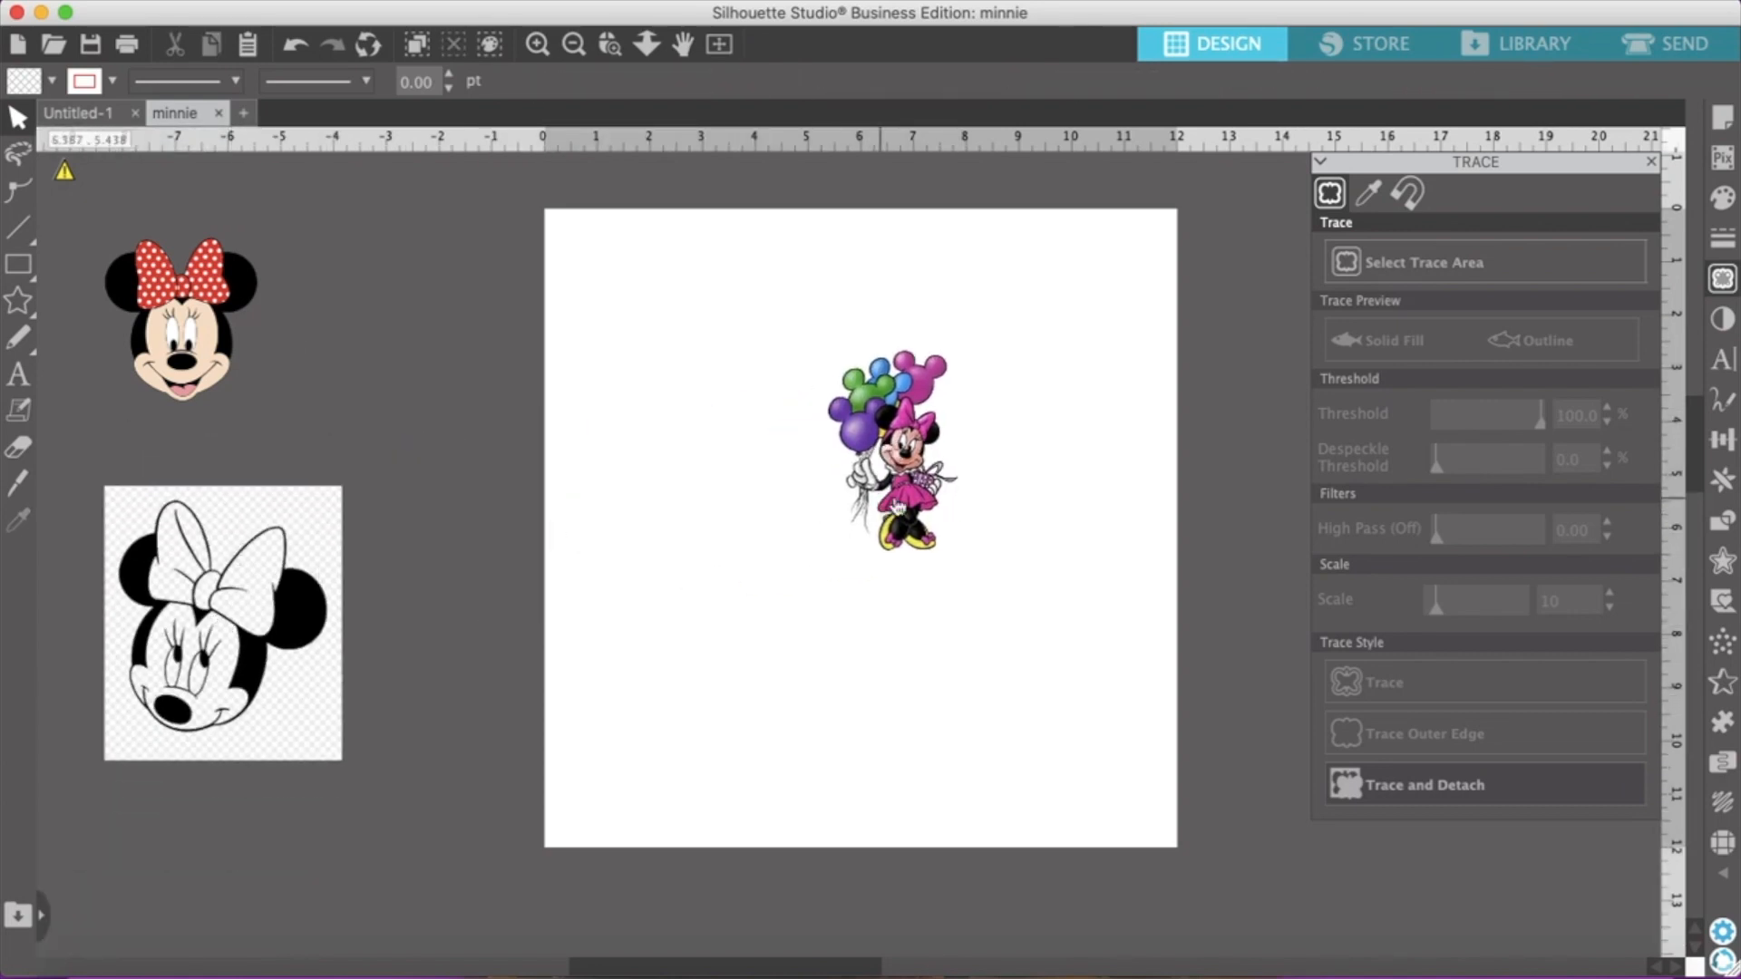
# Enlarge the balloon Minnie to about 4.23 by 6.46 in and select a trace area of about 8.05 by 8.28 in around it
pyautogui.click(915, 481)
pyautogui.moveTo(965, 565); pyautogui.dragTo(1011, 694)
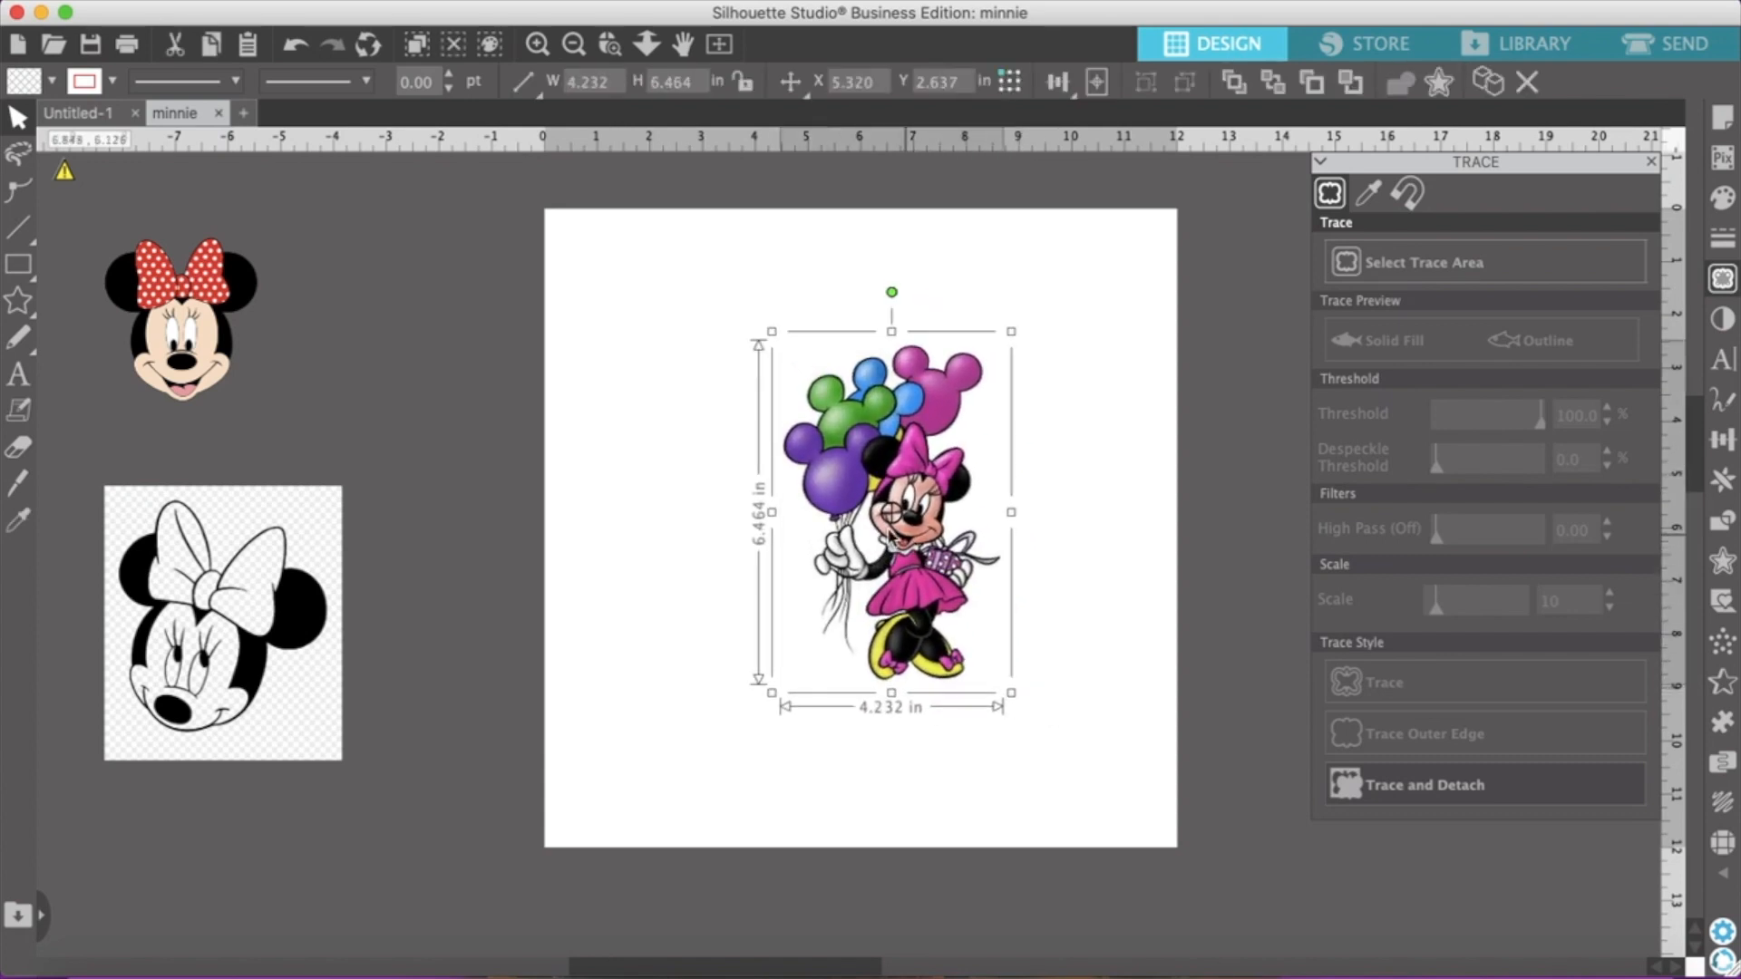
pyautogui.click(1128, 505)
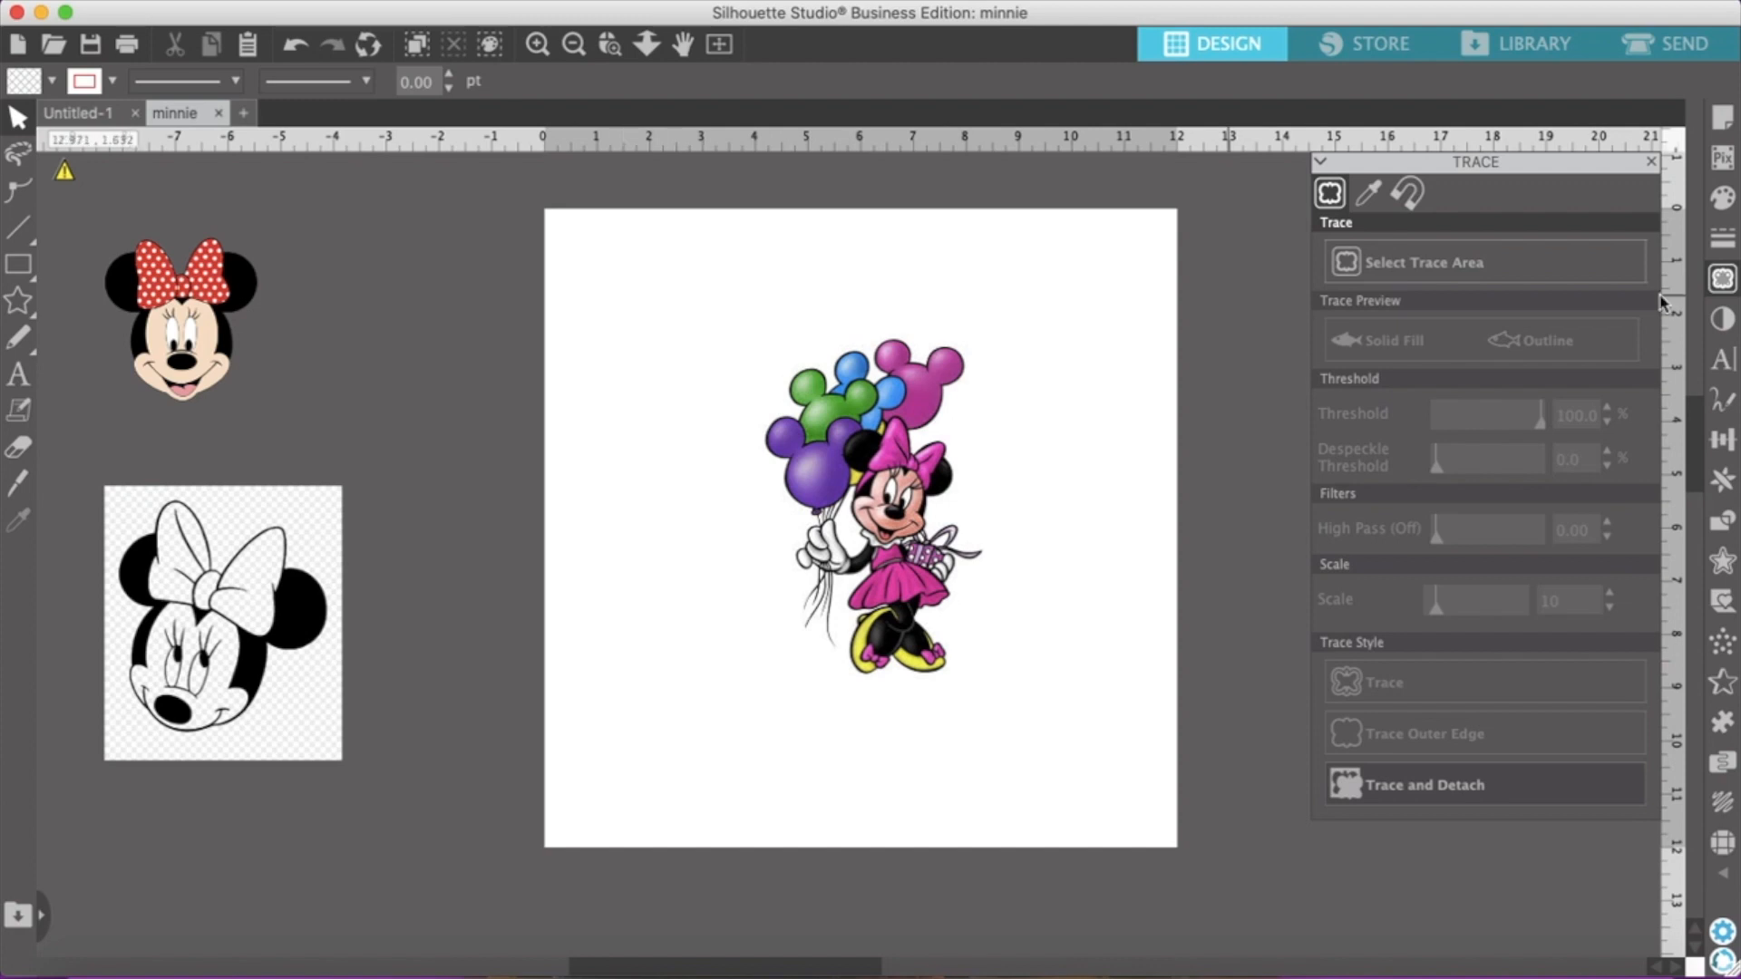
pyautogui.click(1404, 266)
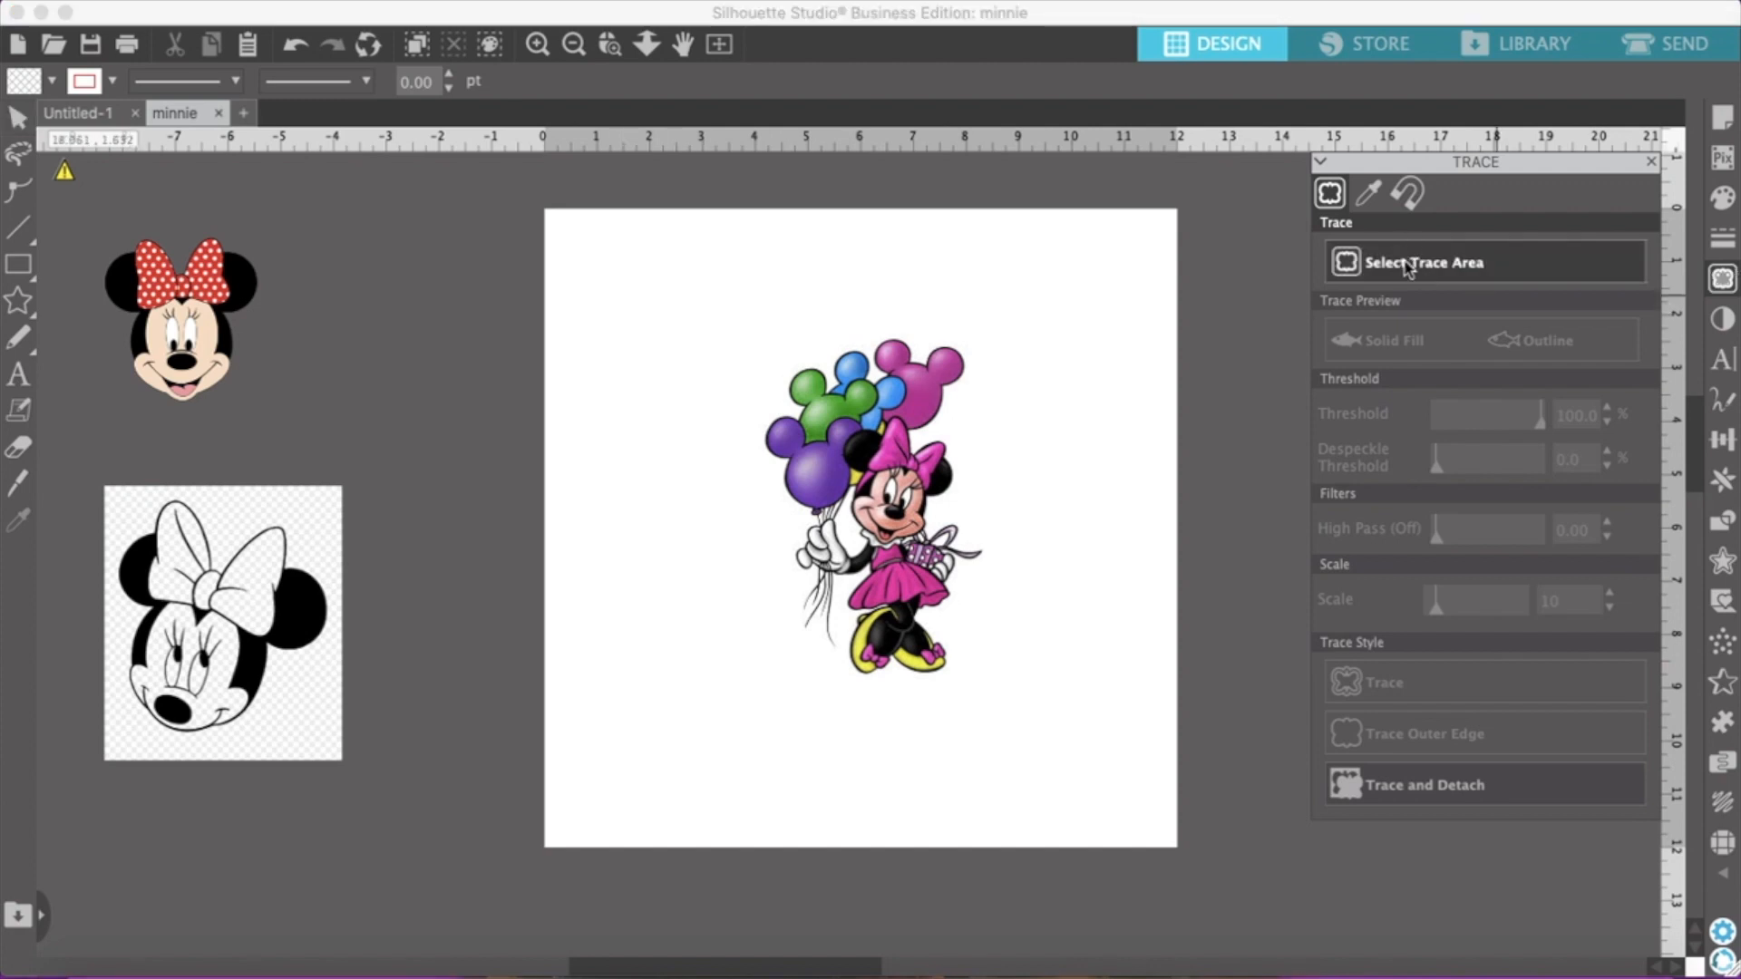
pyautogui.moveTo(672, 296)
pyautogui.mouseDown()
pyautogui.moveTo(912, 715)
pyautogui.moveTo(1096, 733)
pyautogui.mouseUp()
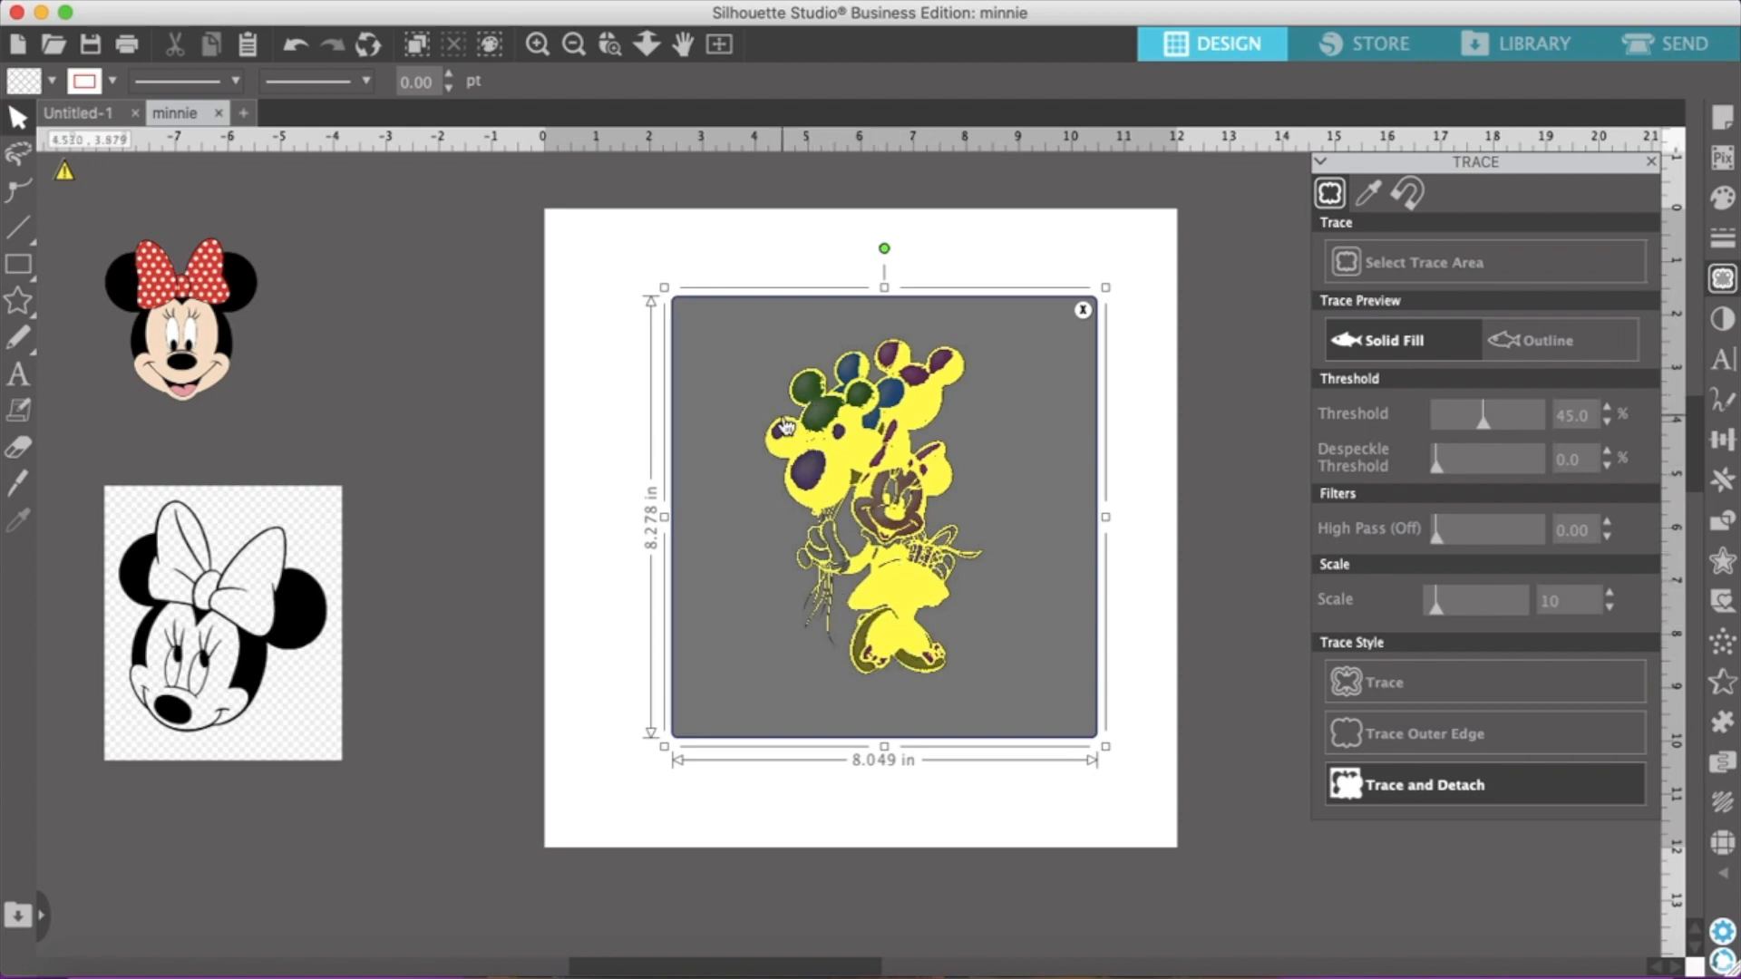
# Set the trace threshold to 91% and apply Trace and Detach to the balloon Minnie
pyautogui.click(1608, 409)
pyautogui.click(1607, 409)
pyautogui.click(1607, 409)
pyautogui.click(1607, 408)
pyautogui.click(1608, 409)
pyautogui.click(1607, 409)
pyautogui.click(1608, 409)
pyautogui.click(1608, 409)
pyautogui.click(1607, 409)
pyautogui.click(1608, 409)
pyautogui.click(1607, 409)
pyautogui.click(1608, 409)
pyautogui.click(1608, 409)
pyautogui.click(1607, 409)
pyautogui.click(1608, 409)
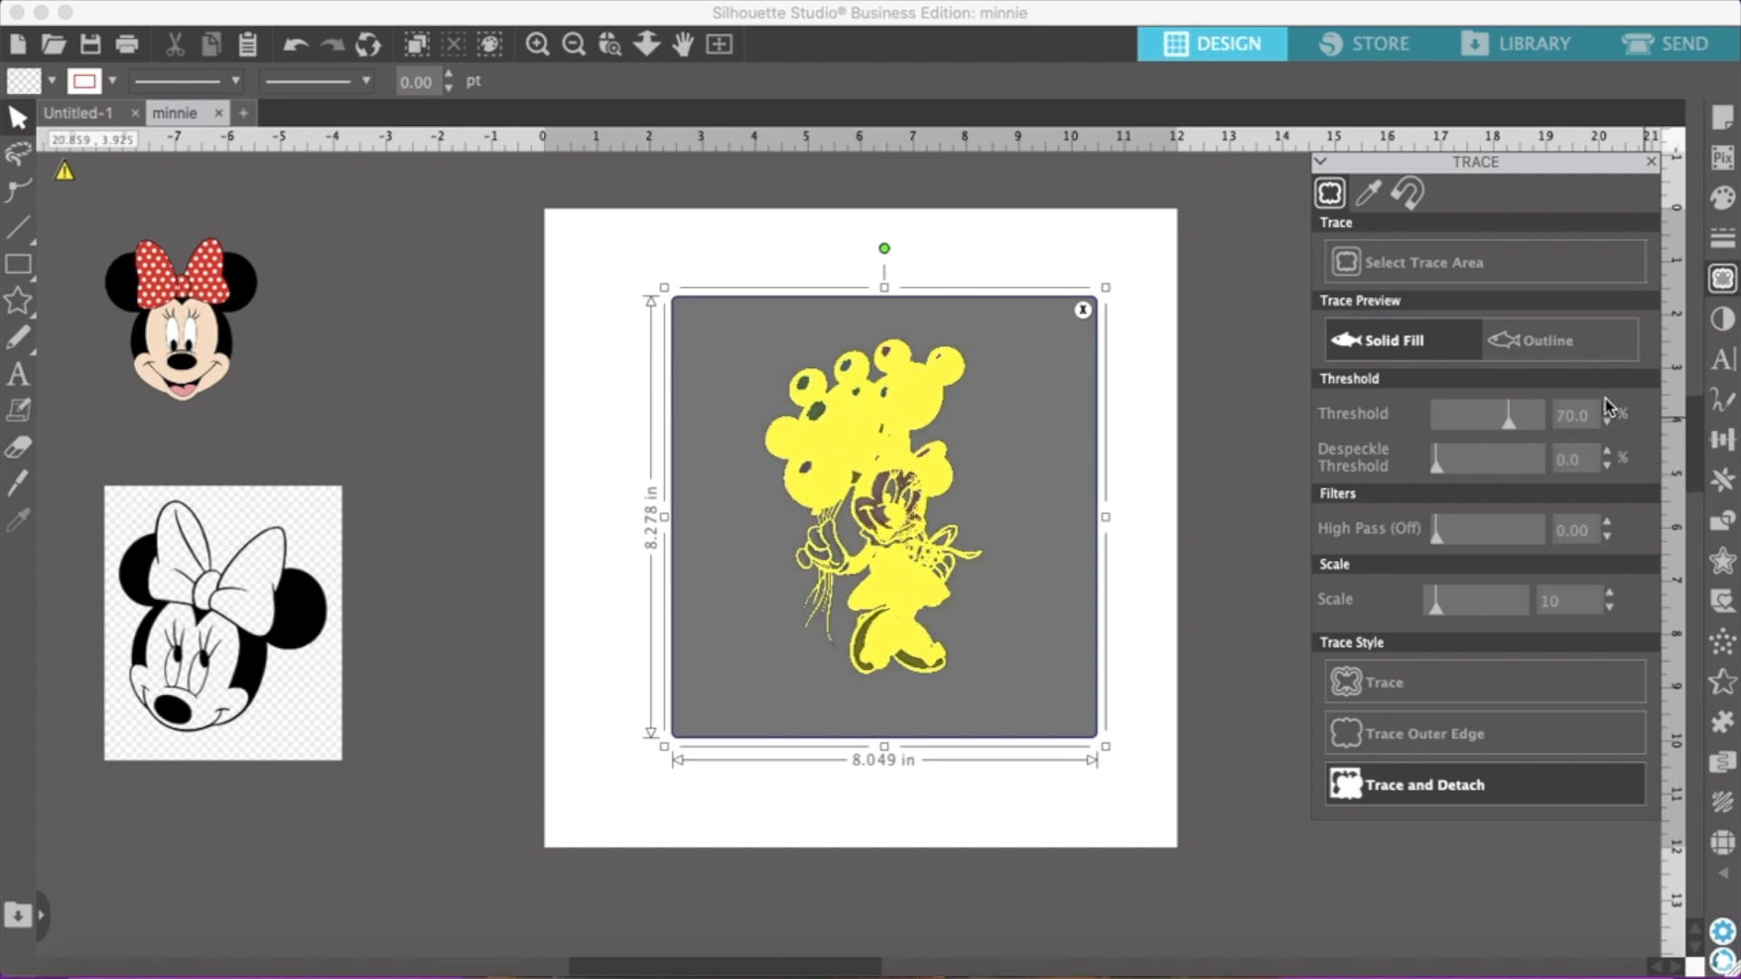
pyautogui.click(1607, 409)
pyautogui.click(1608, 409)
pyautogui.click(1608, 409)
pyautogui.click(1608, 408)
pyautogui.click(1608, 409)
pyautogui.click(1608, 409)
pyautogui.click(1607, 409)
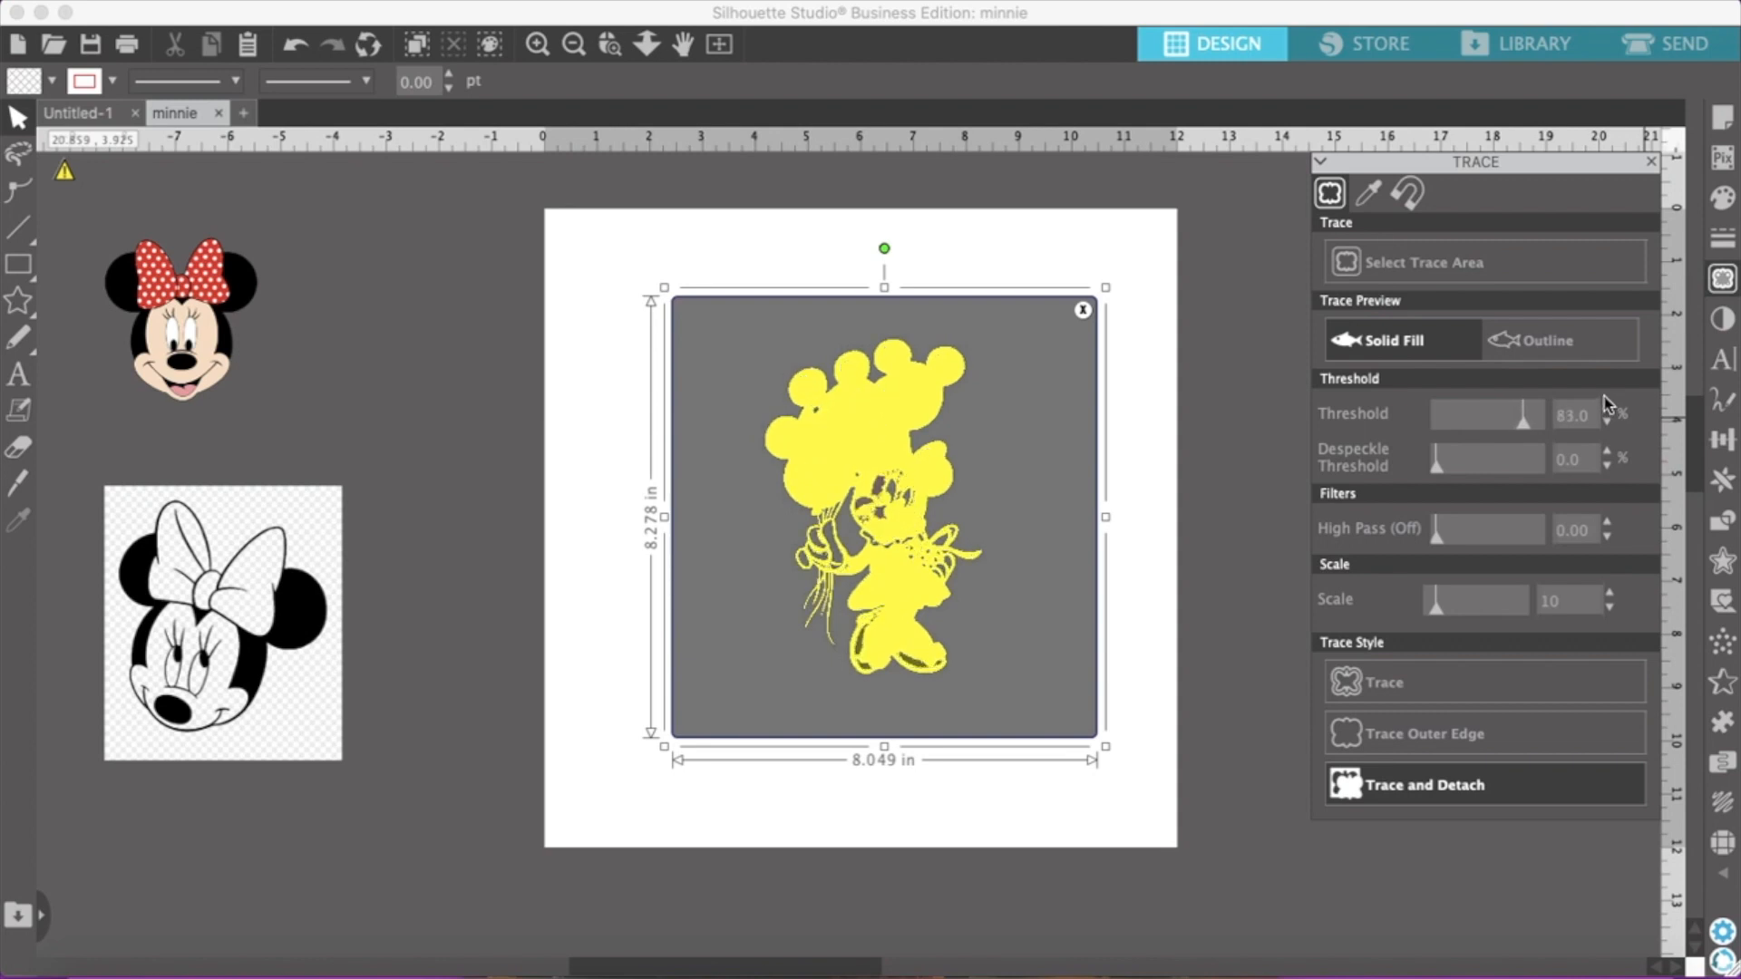
pyautogui.click(1603, 396)
pyautogui.click(1603, 396)
pyautogui.click(1603, 396)
pyautogui.click(1603, 395)
pyautogui.click(1603, 395)
pyautogui.click(1603, 396)
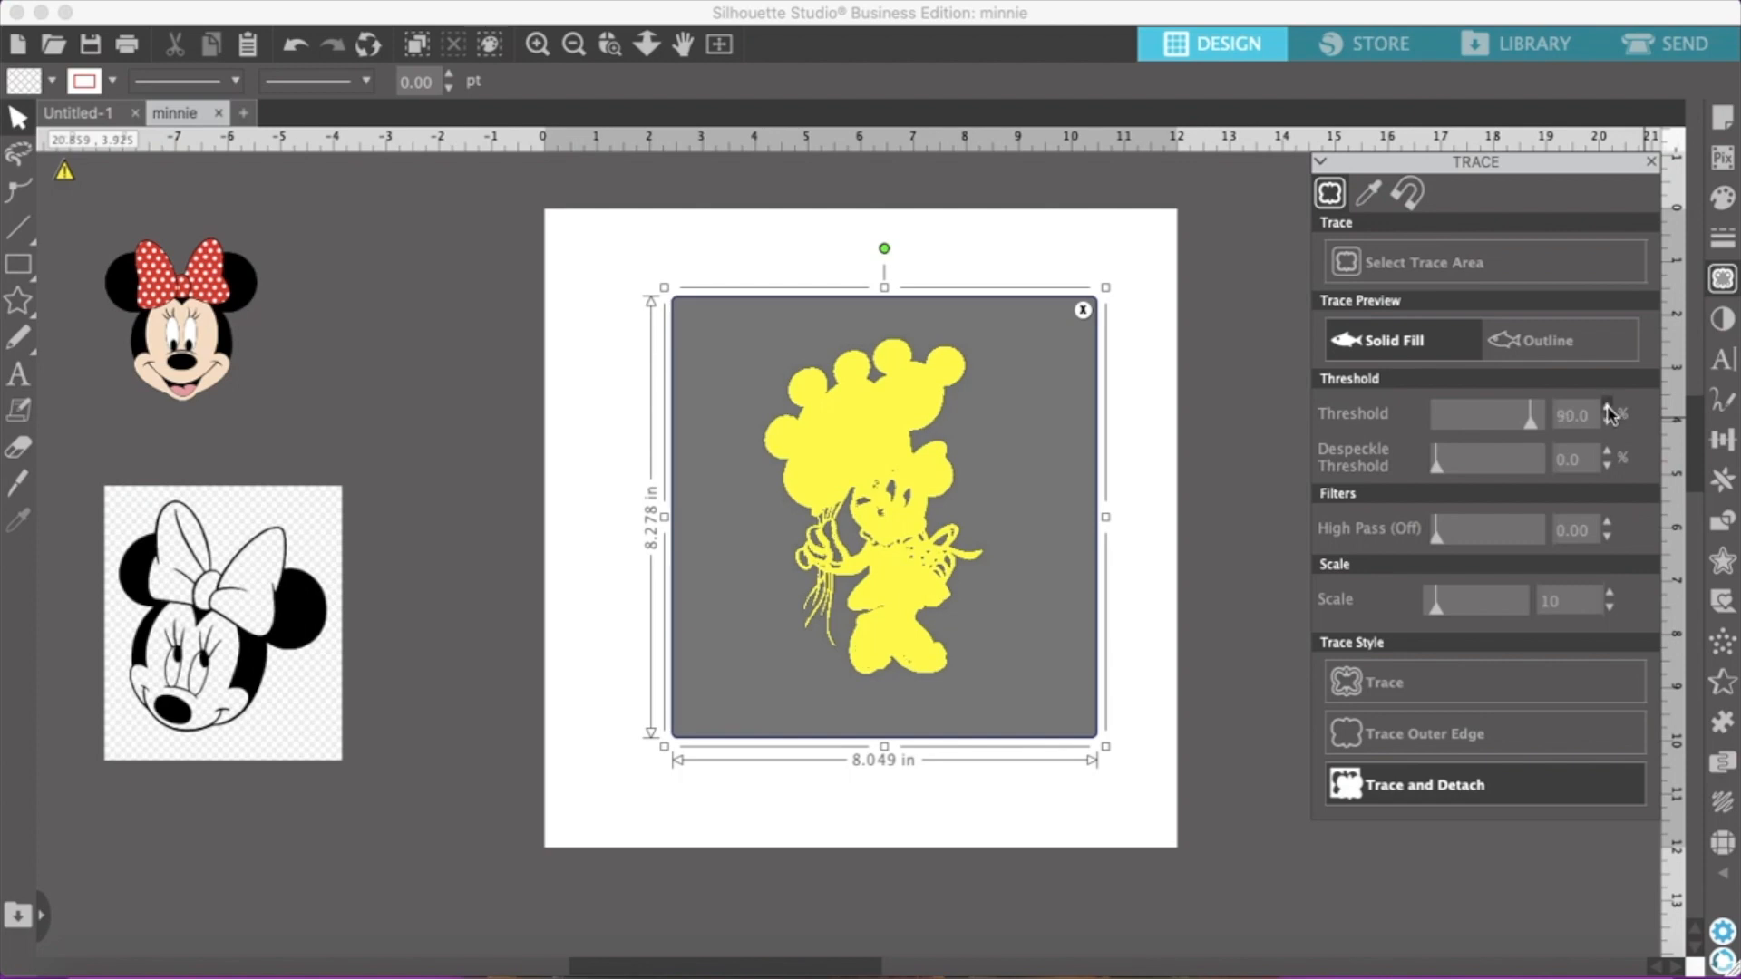
pyautogui.click(1608, 409)
pyautogui.click(1607, 409)
pyautogui.click(1608, 409)
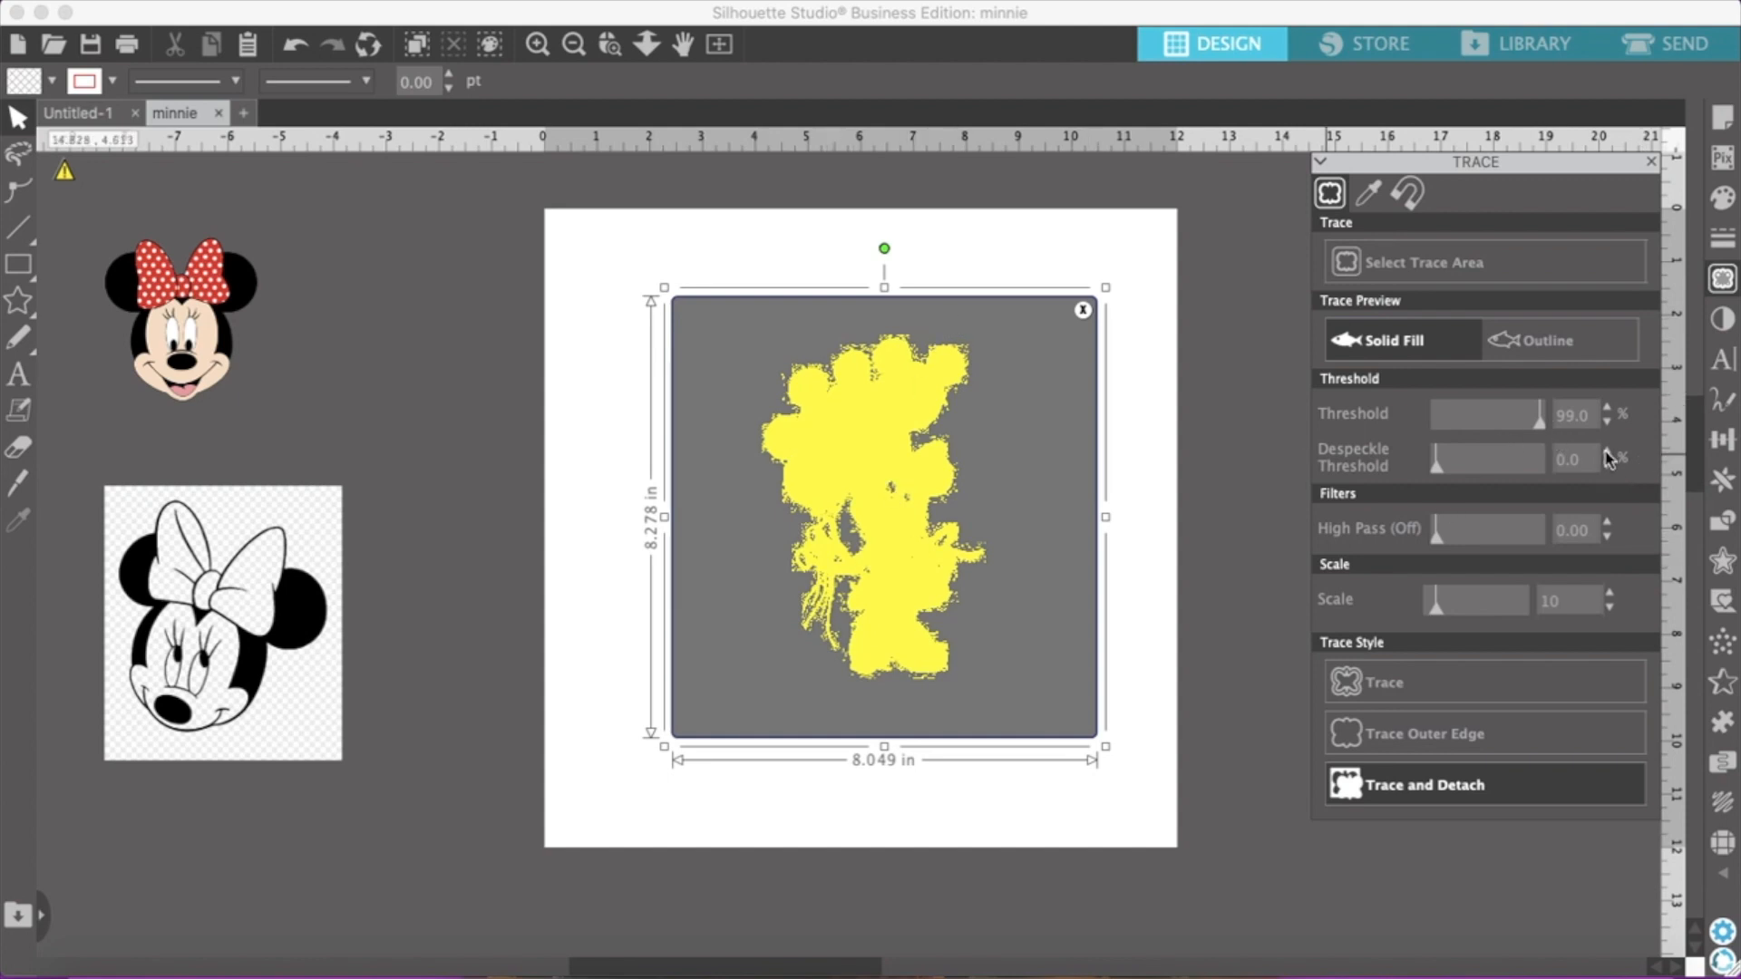
pyautogui.click(1606, 422)
pyautogui.click(1607, 421)
pyautogui.click(1607, 422)
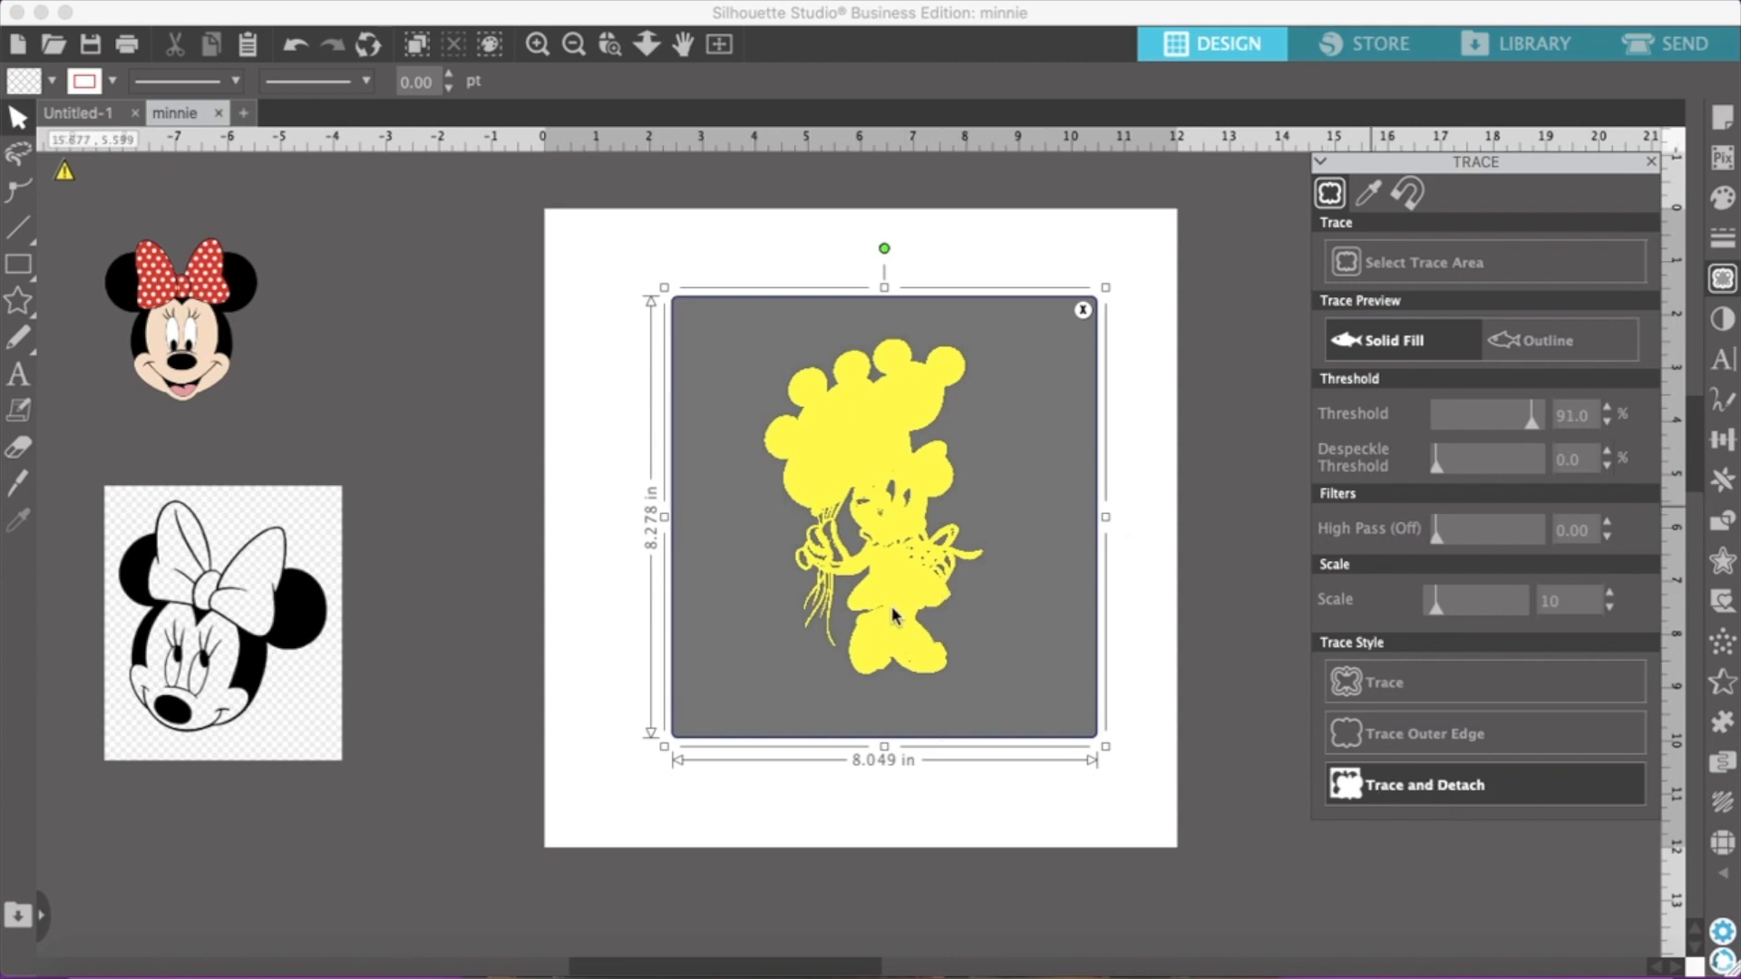
pyautogui.click(1382, 802)
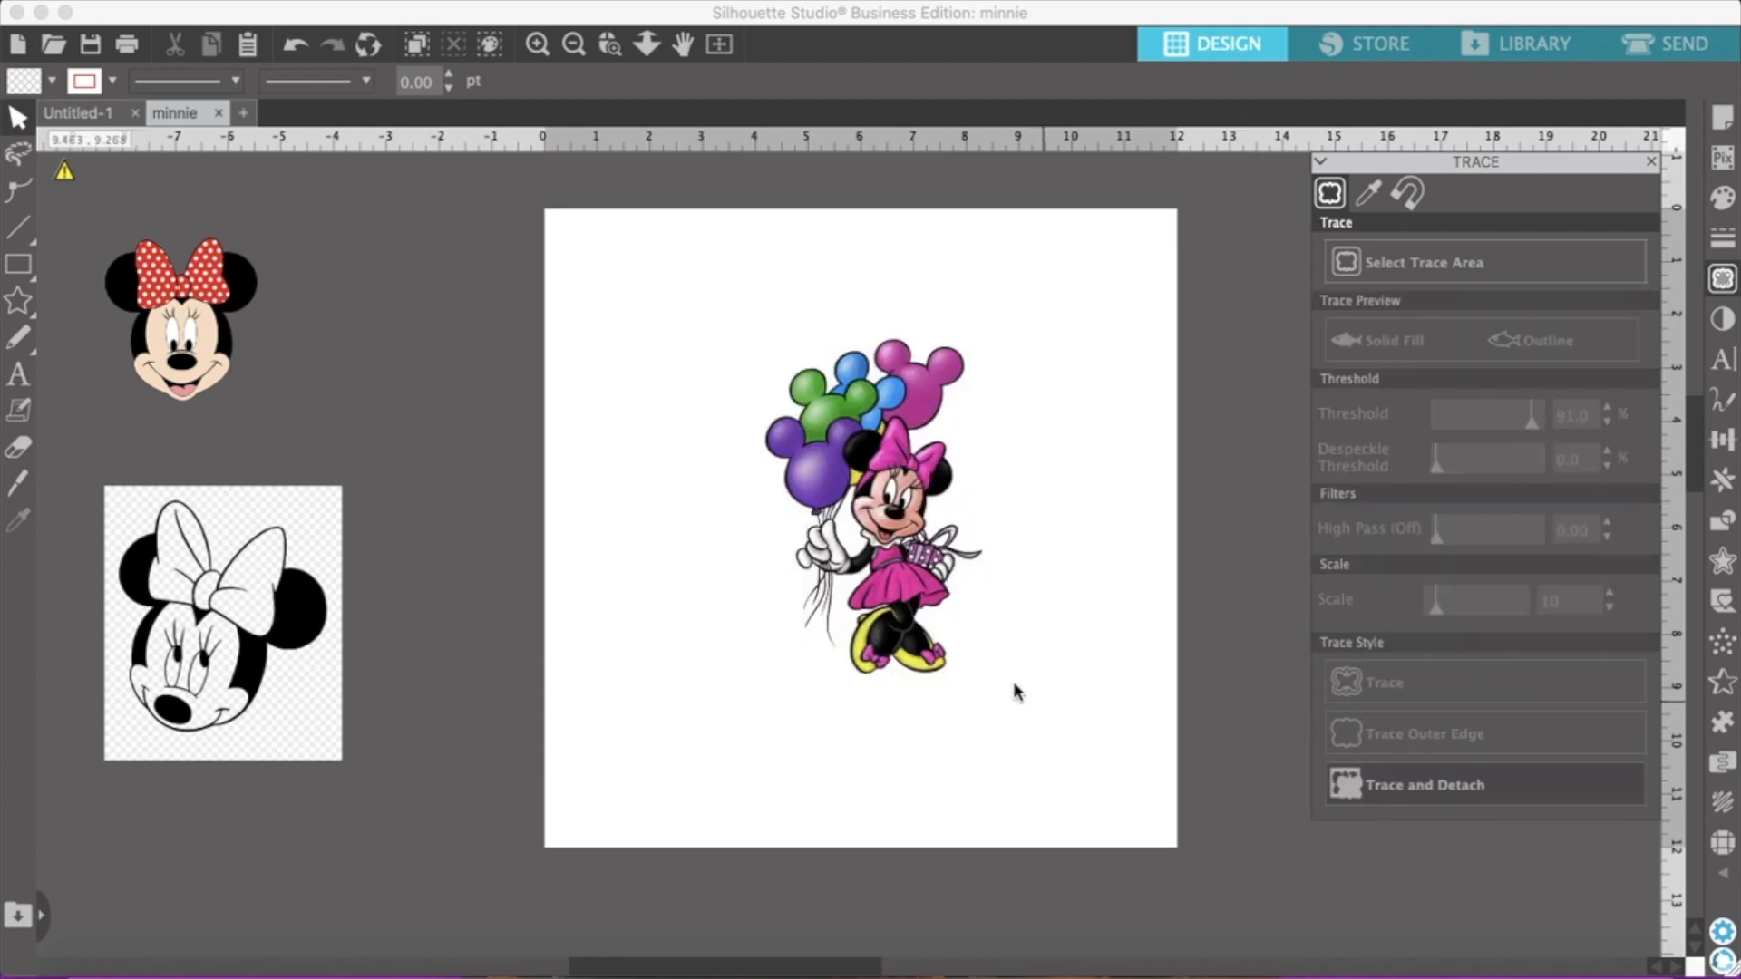
# Check the detached balloon Minnie's edges against the grey area beside the page, and delete the picture
pyautogui.moveTo(738, 637); pyautogui.dragTo(321, 519)
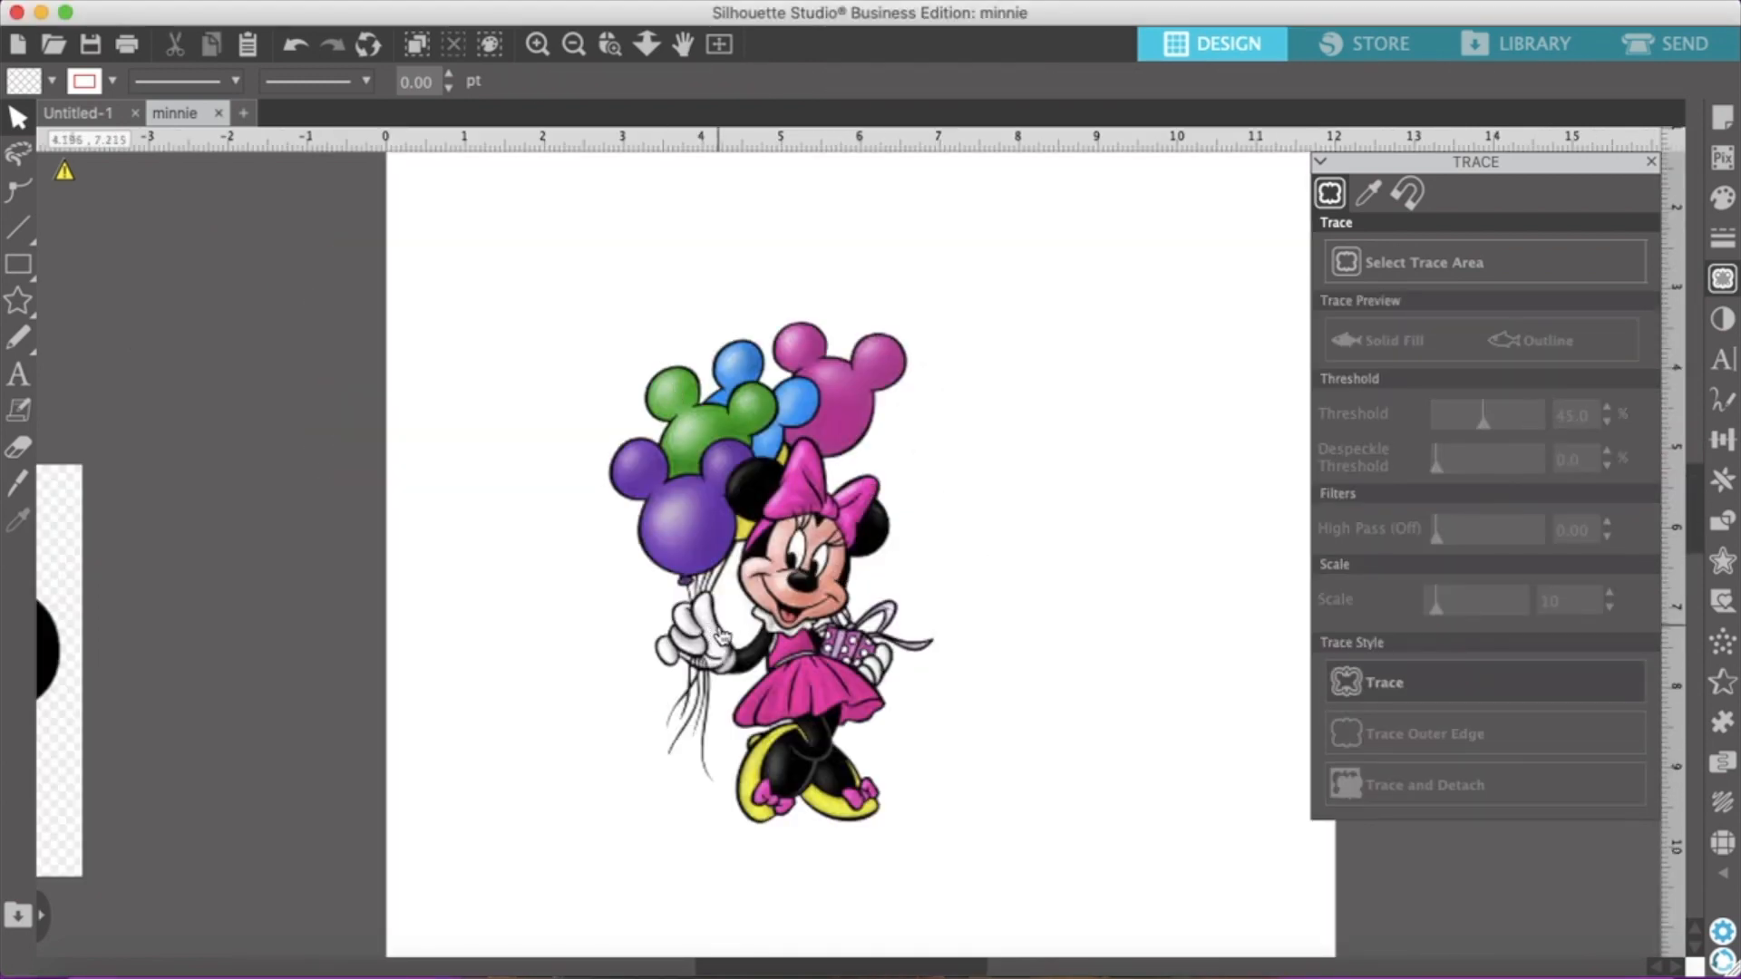
pyautogui.moveTo(719, 616); pyautogui.dragTo(163, 562)
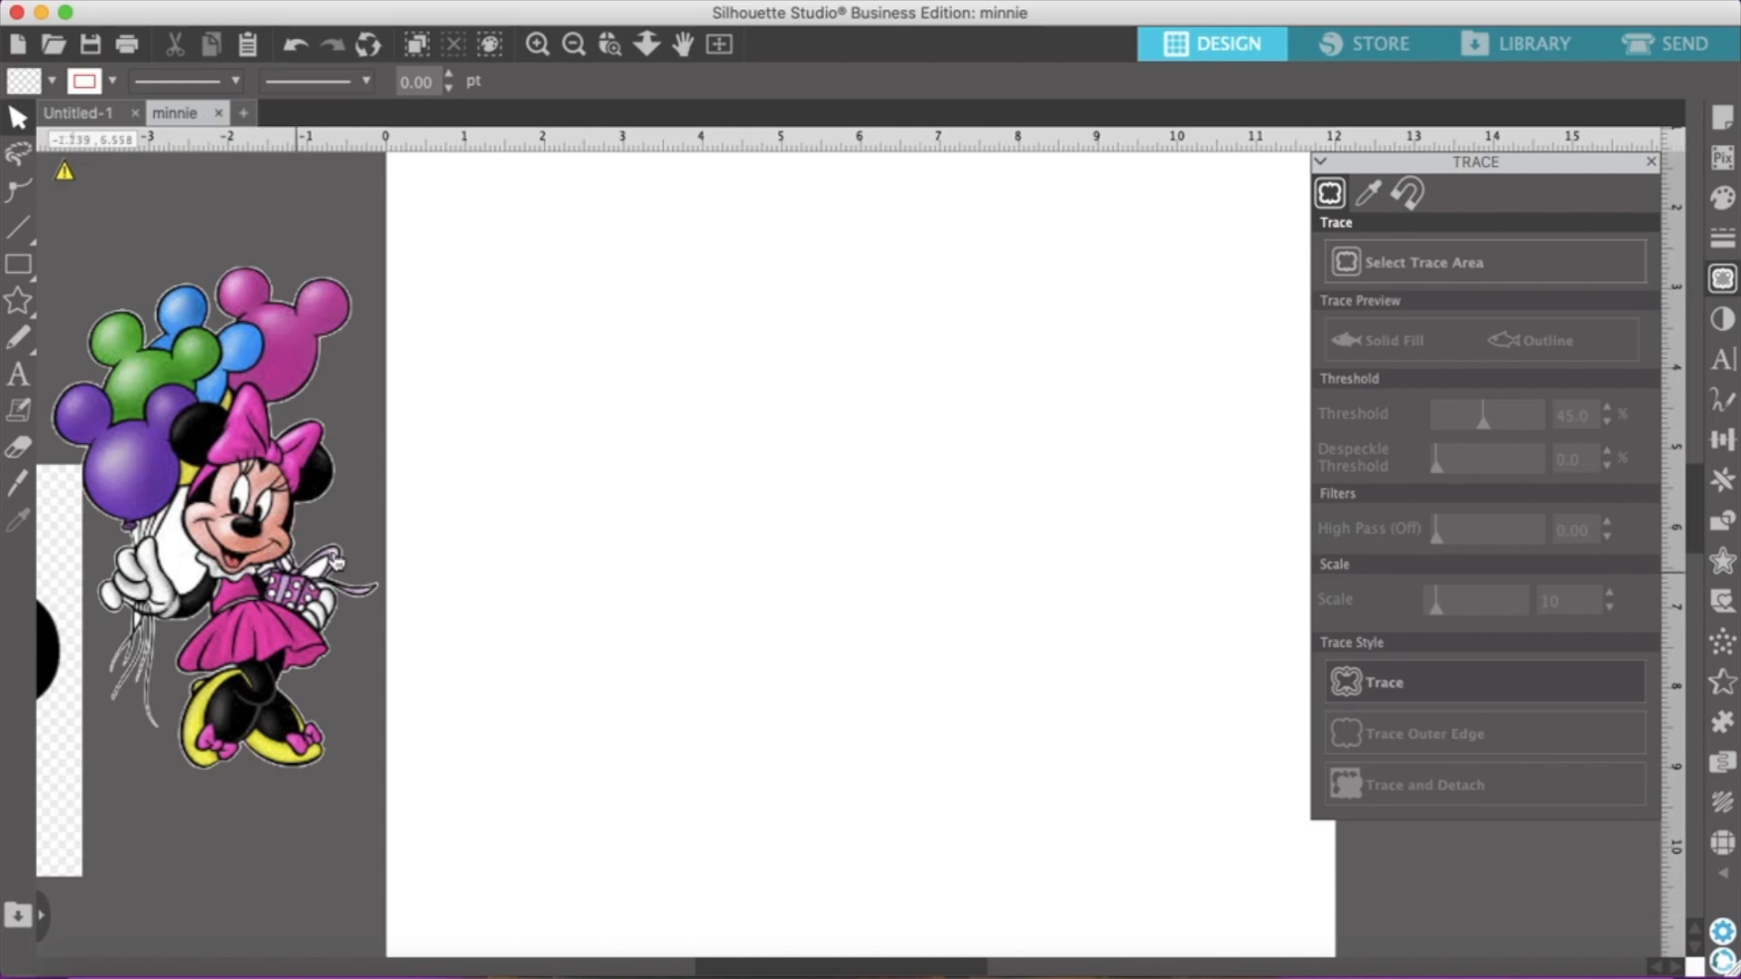
pyautogui.moveTo(215, 520); pyautogui.dragTo(333, 617)
pyautogui.moveTo(446, 651); pyautogui.dragTo(863, 642)
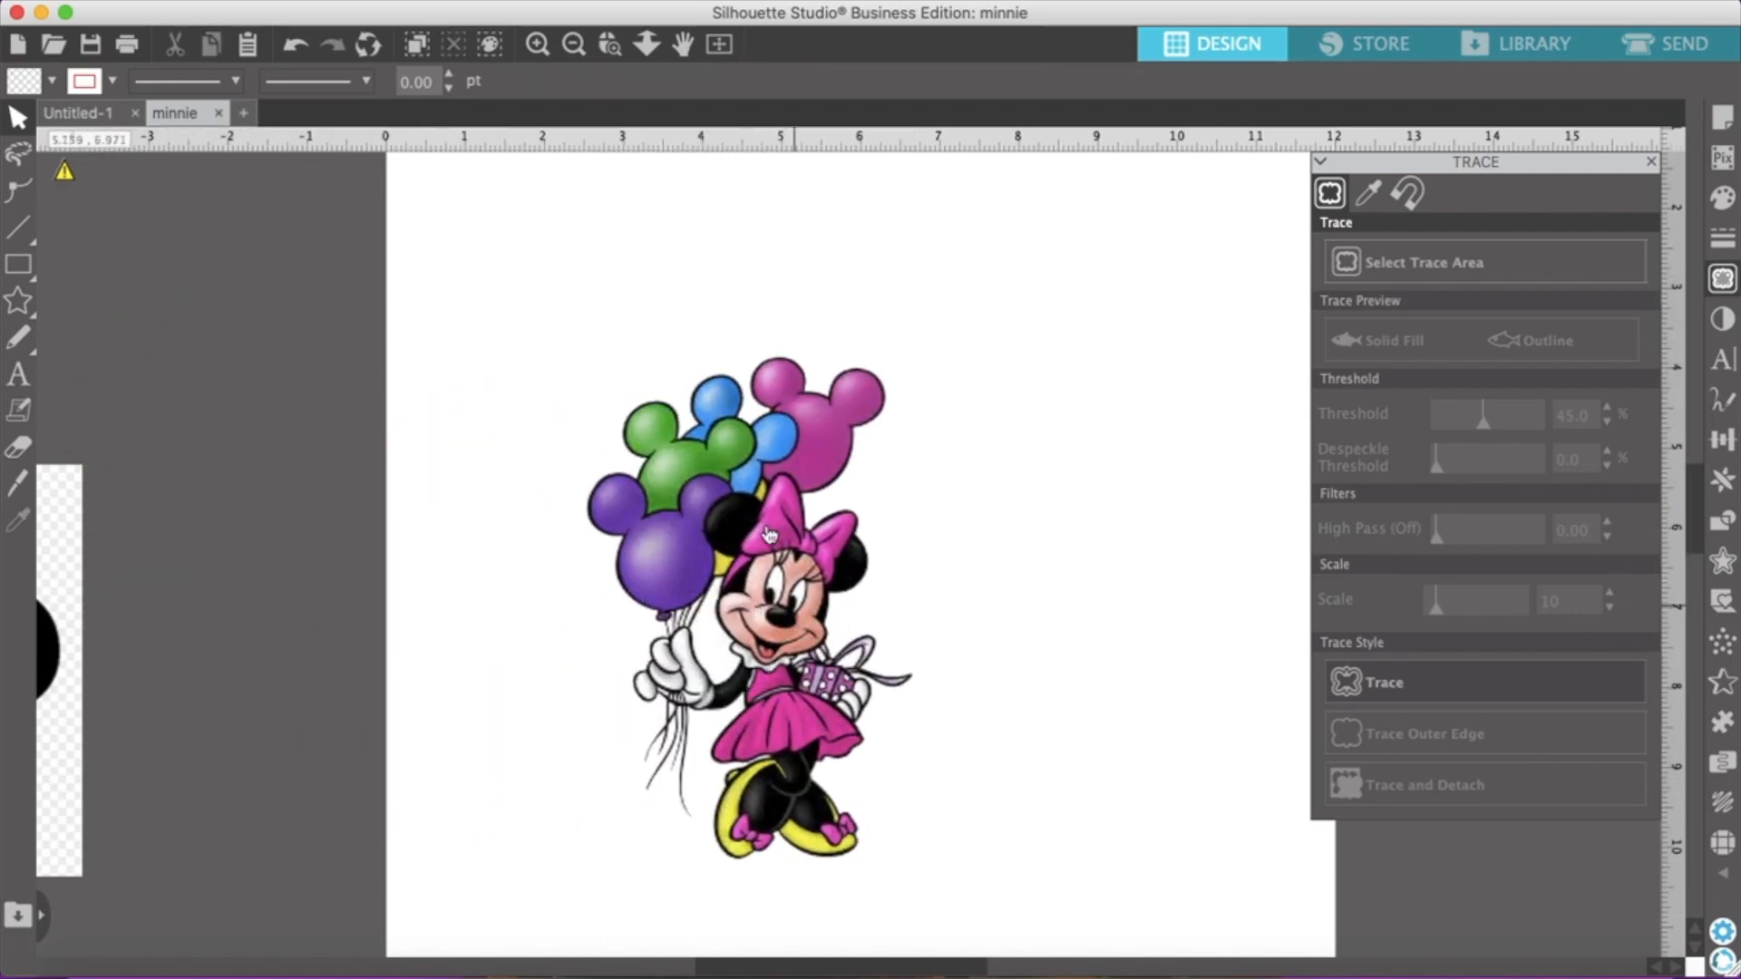
pyautogui.click(593, 460)
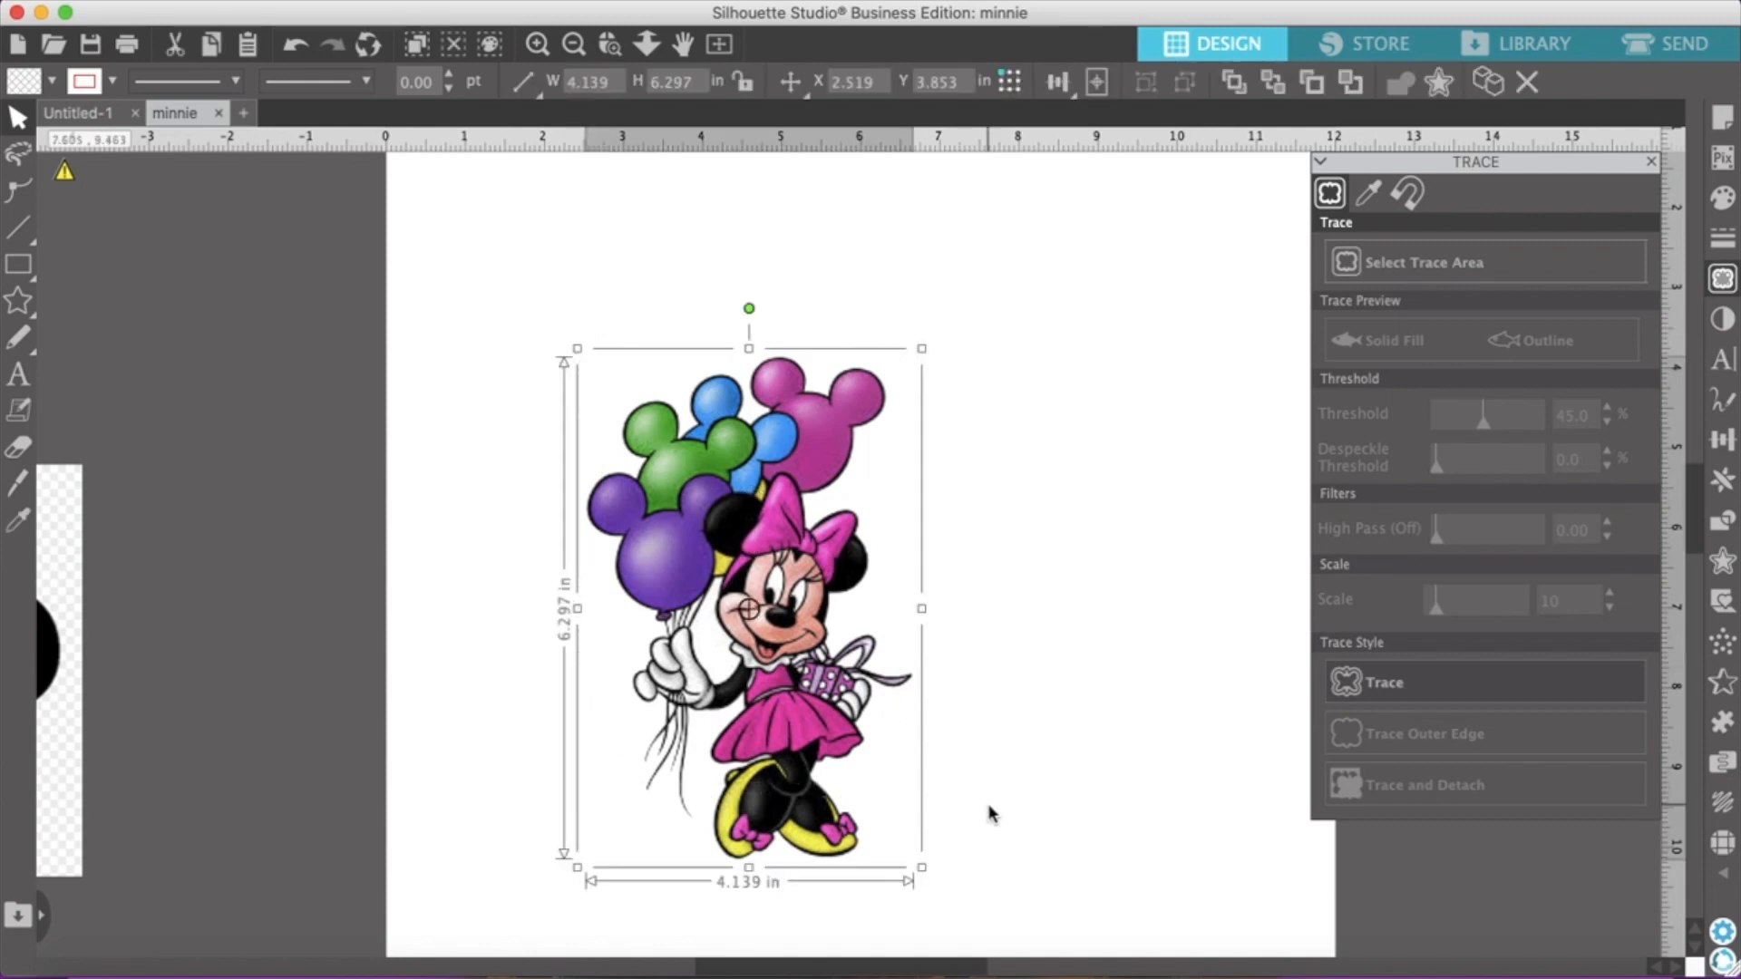
pyautogui.press('Delete')
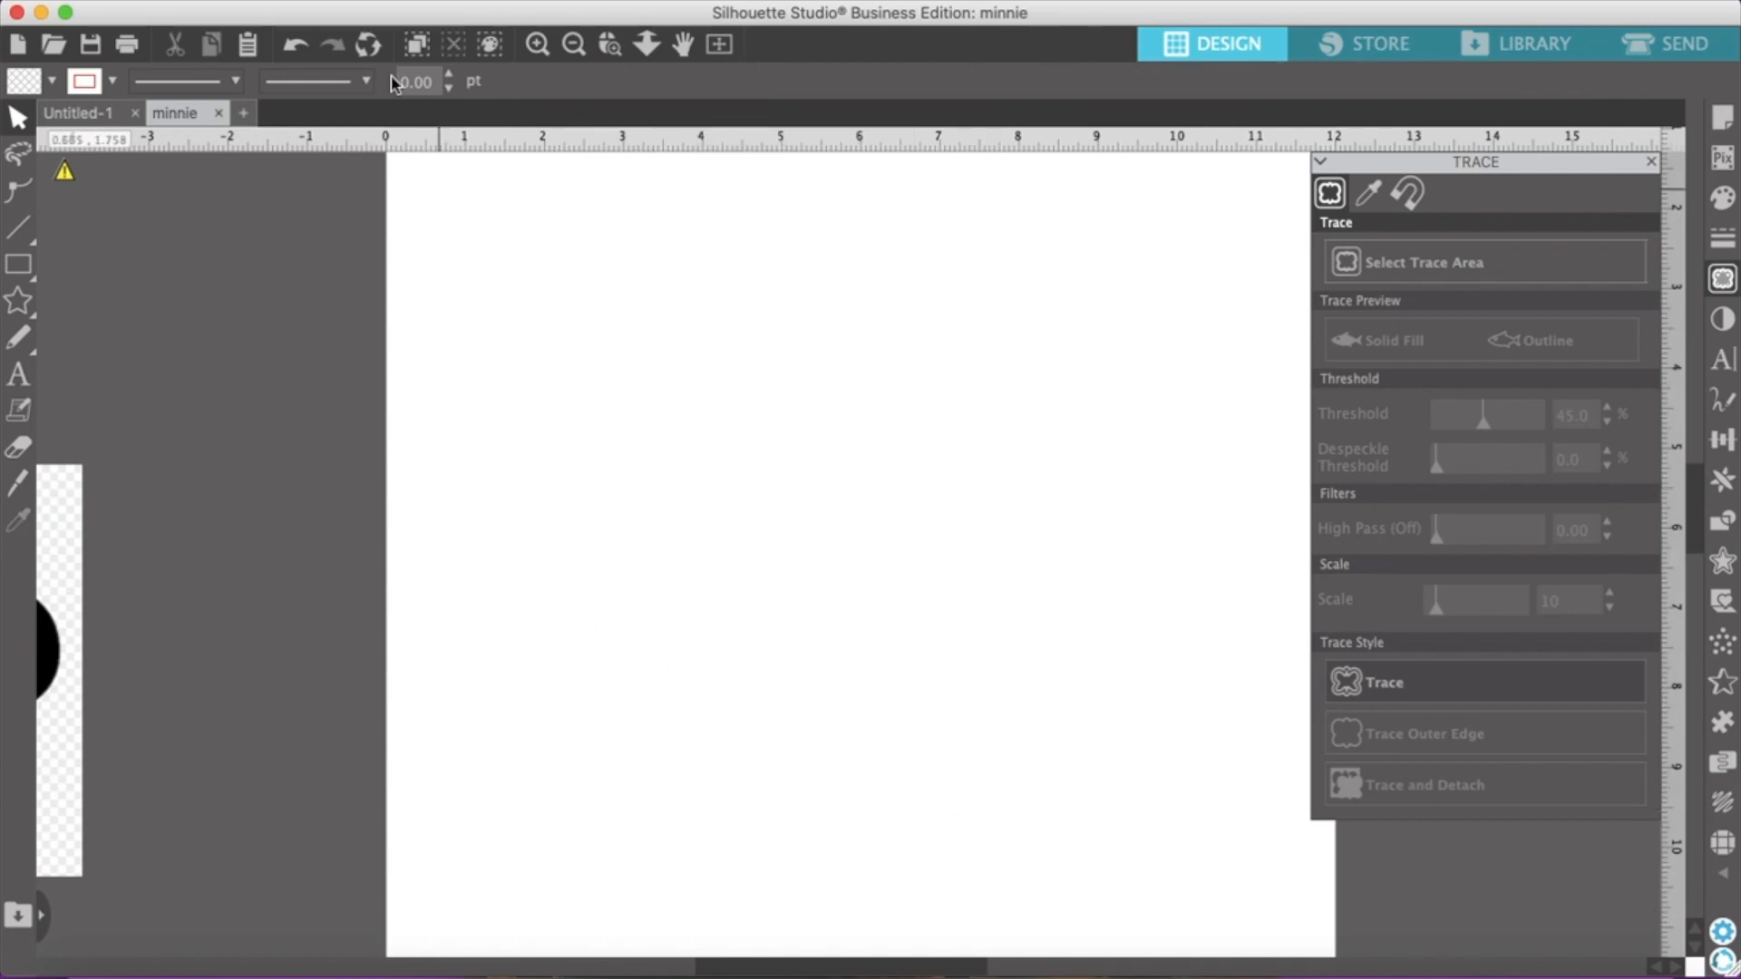
# Reposition the polka-dot-bow face beside the page so that it sits above the black-and-white Minnie picture
pyautogui.click(573, 43)
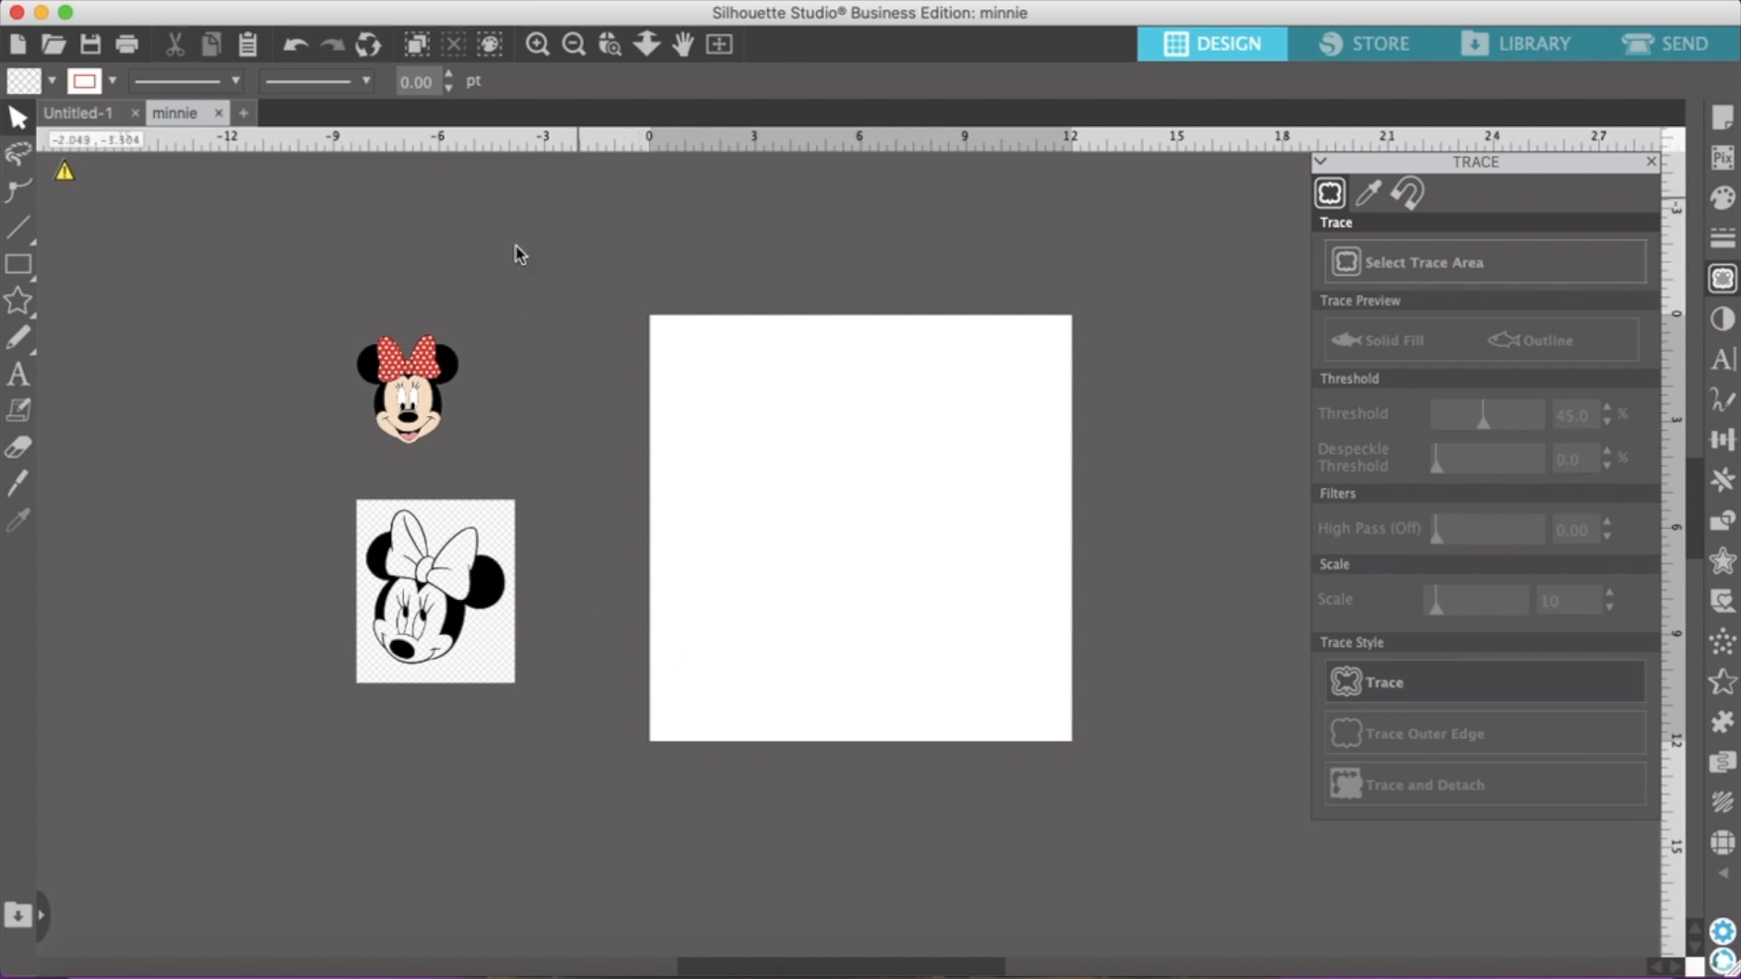
pyautogui.click(538, 44)
pyautogui.click(204, 356)
pyautogui.moveTo(204, 356); pyautogui.dragTo(860, 487)
pyautogui.click(1033, 551)
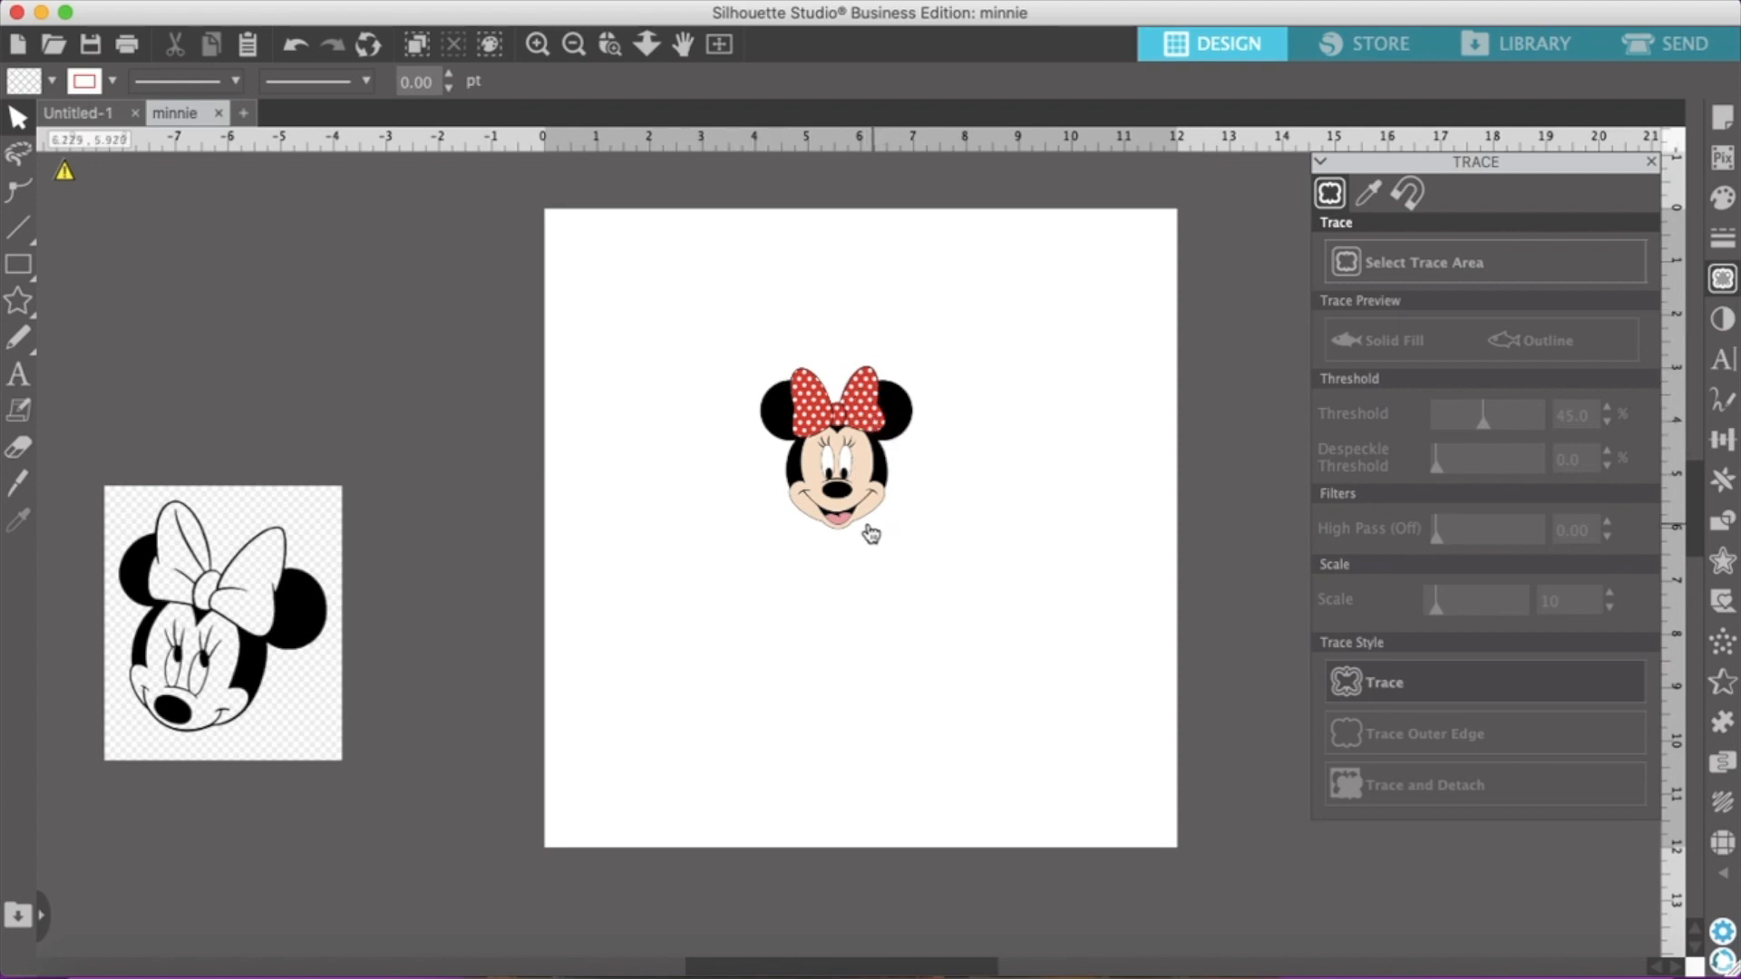
pyautogui.moveTo(268, 621); pyautogui.dragTo(348, 599)
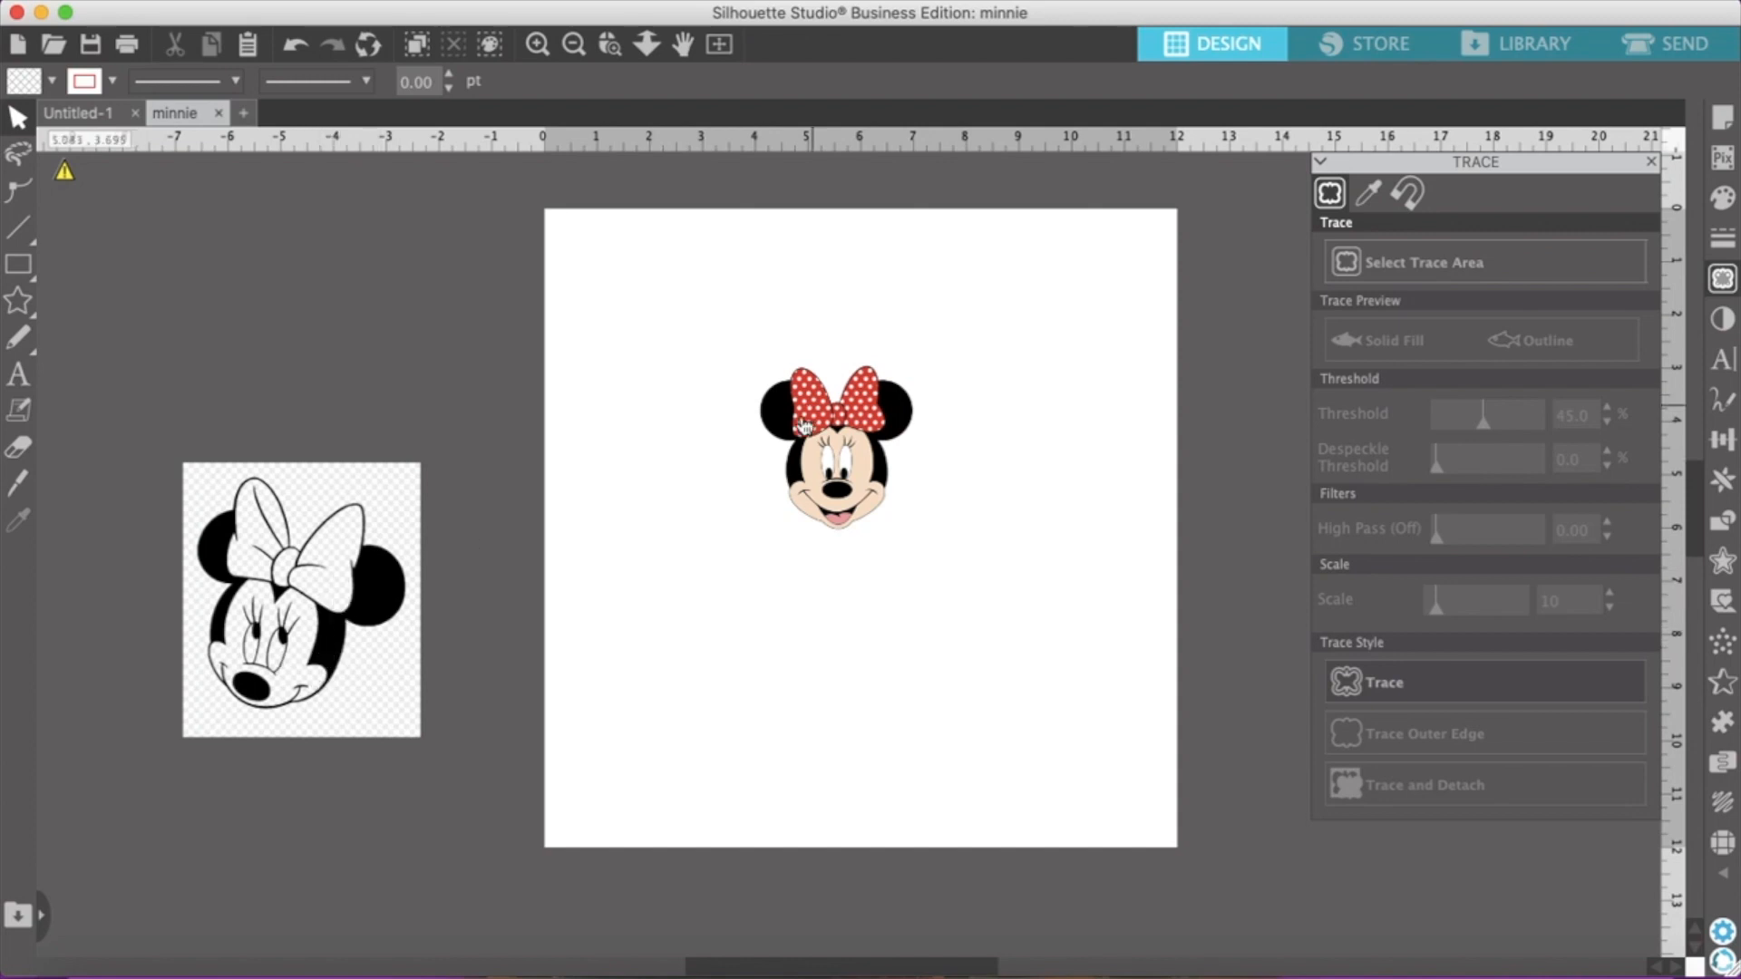
pyautogui.moveTo(807, 437); pyautogui.dragTo(310, 297)
pyautogui.click(318, 399)
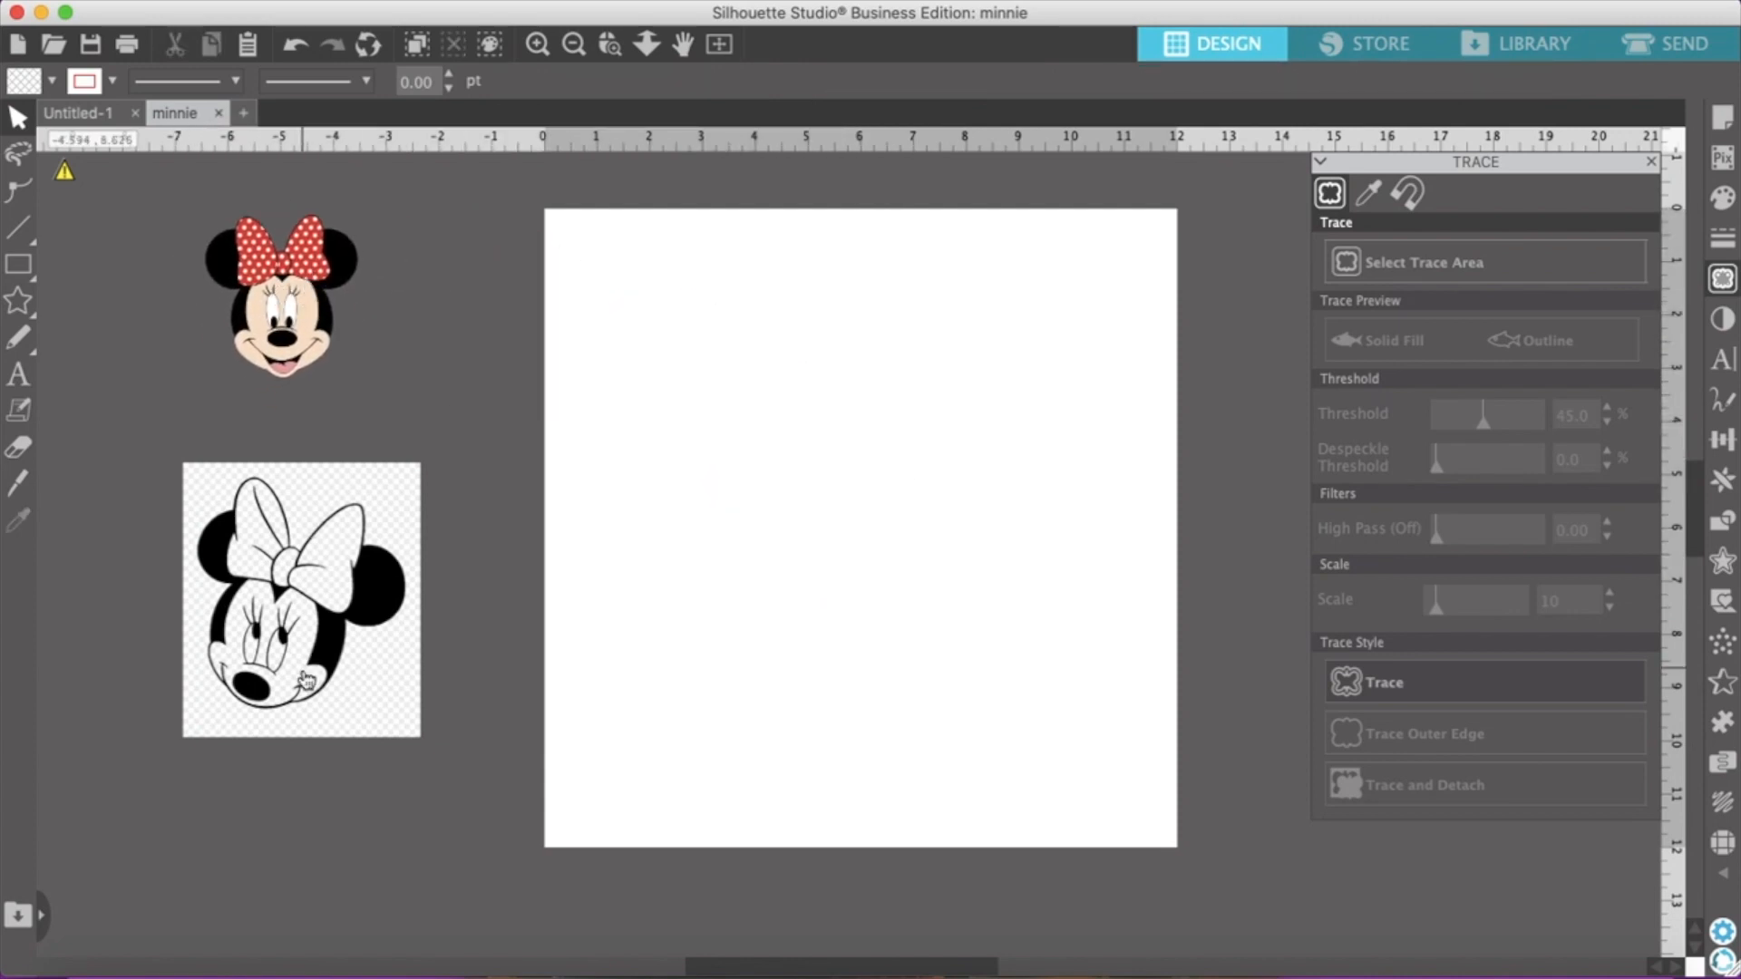
# Place the black-and-white Minnie picture on the page and select a trace area of about 6.60 by 7.13 in around it
pyautogui.moveTo(302, 594); pyautogui.dragTo(837, 508)
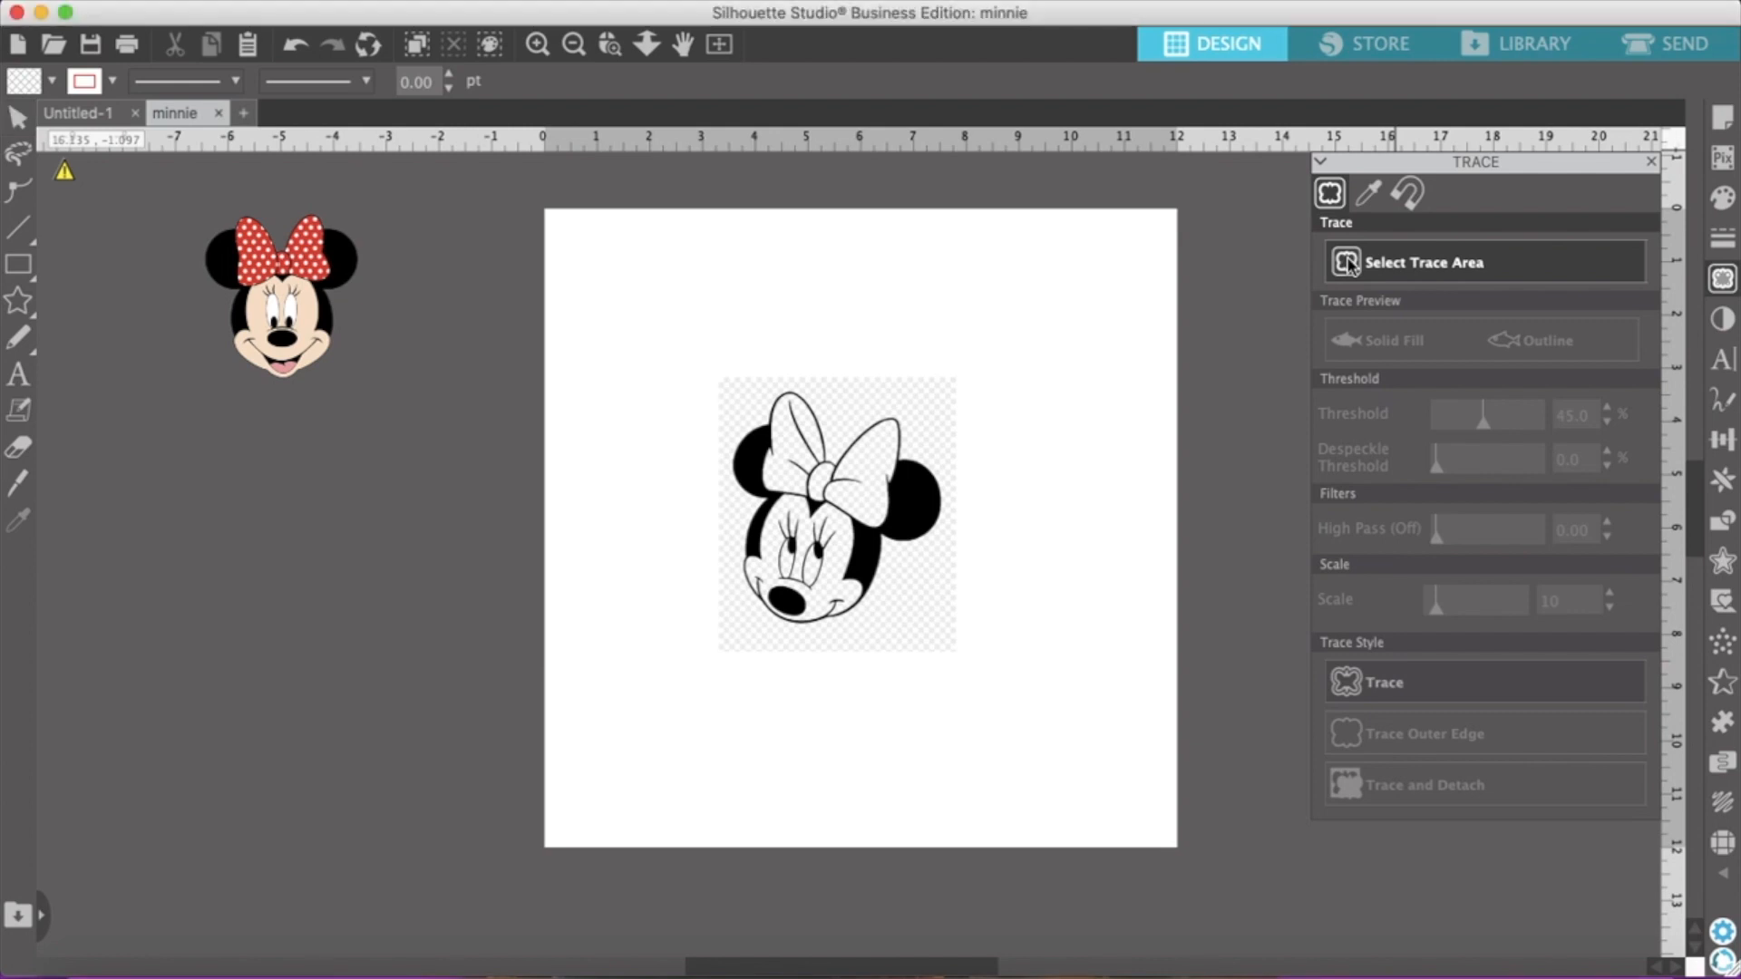
pyautogui.moveTo(675, 324)
pyautogui.mouseDown()
pyautogui.moveTo(796, 633)
pyautogui.moveTo(1023, 638)
pyautogui.moveTo(1025, 711)
pyautogui.mouseUp()
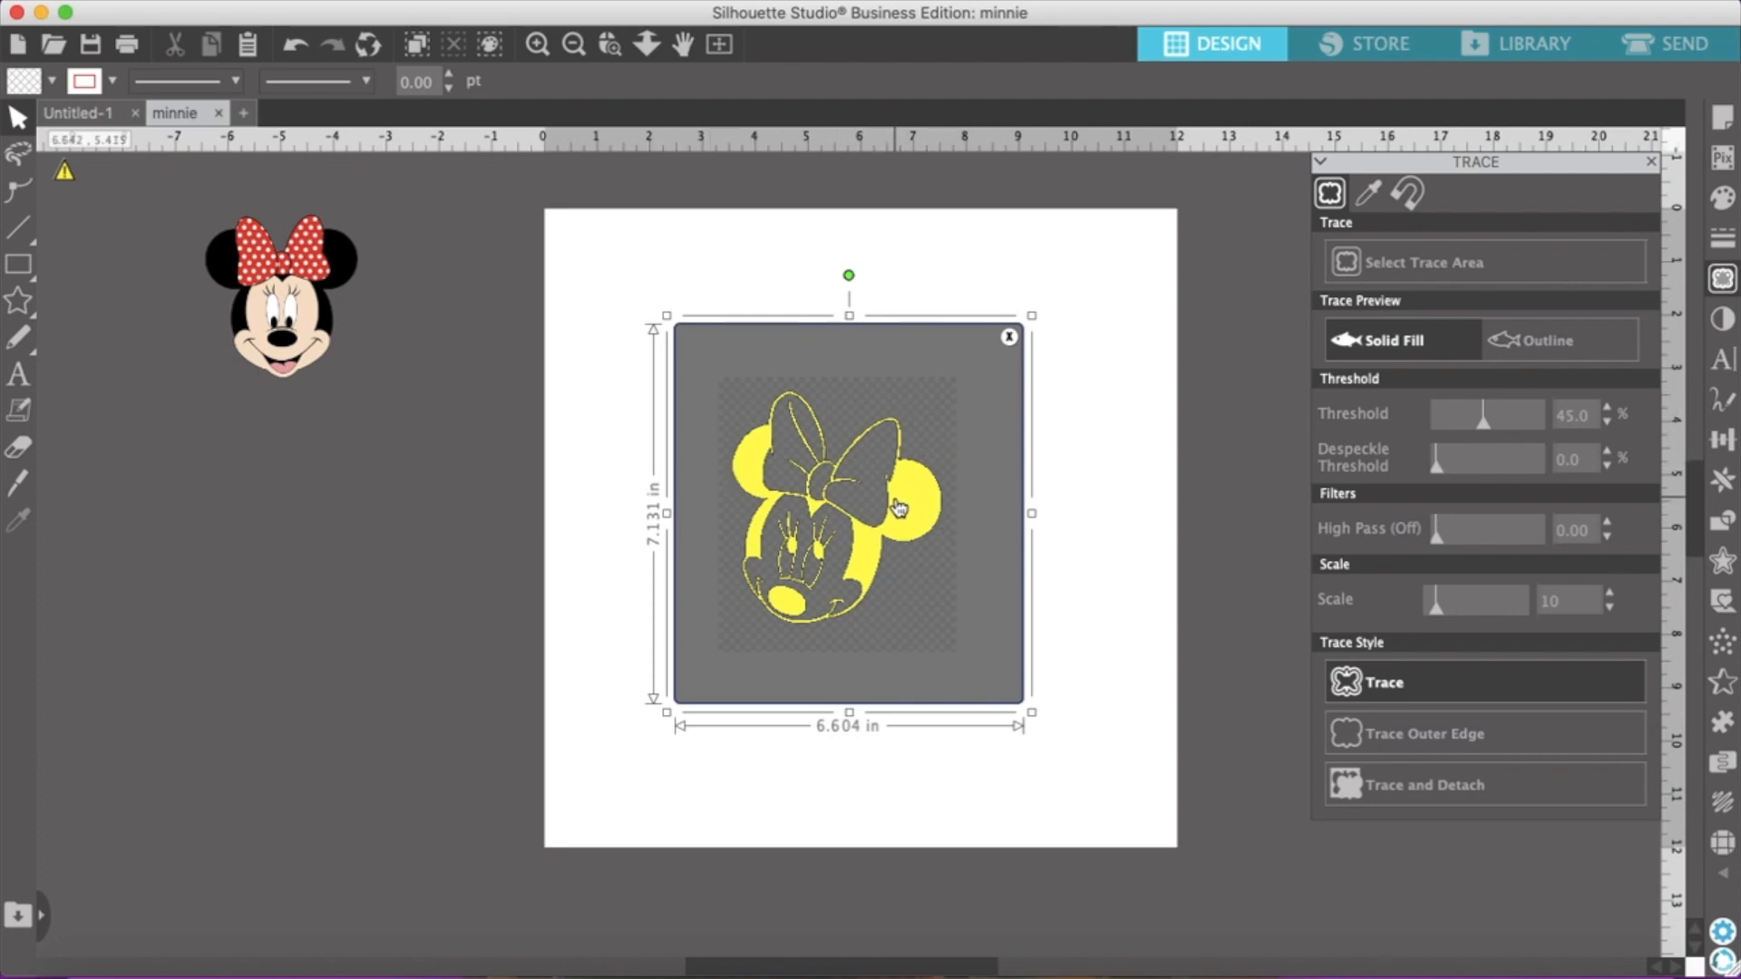
# Set the trace threshold to 87% and apply Trace and Detach to the black-and-white Minnie
pyautogui.click(1606, 406)
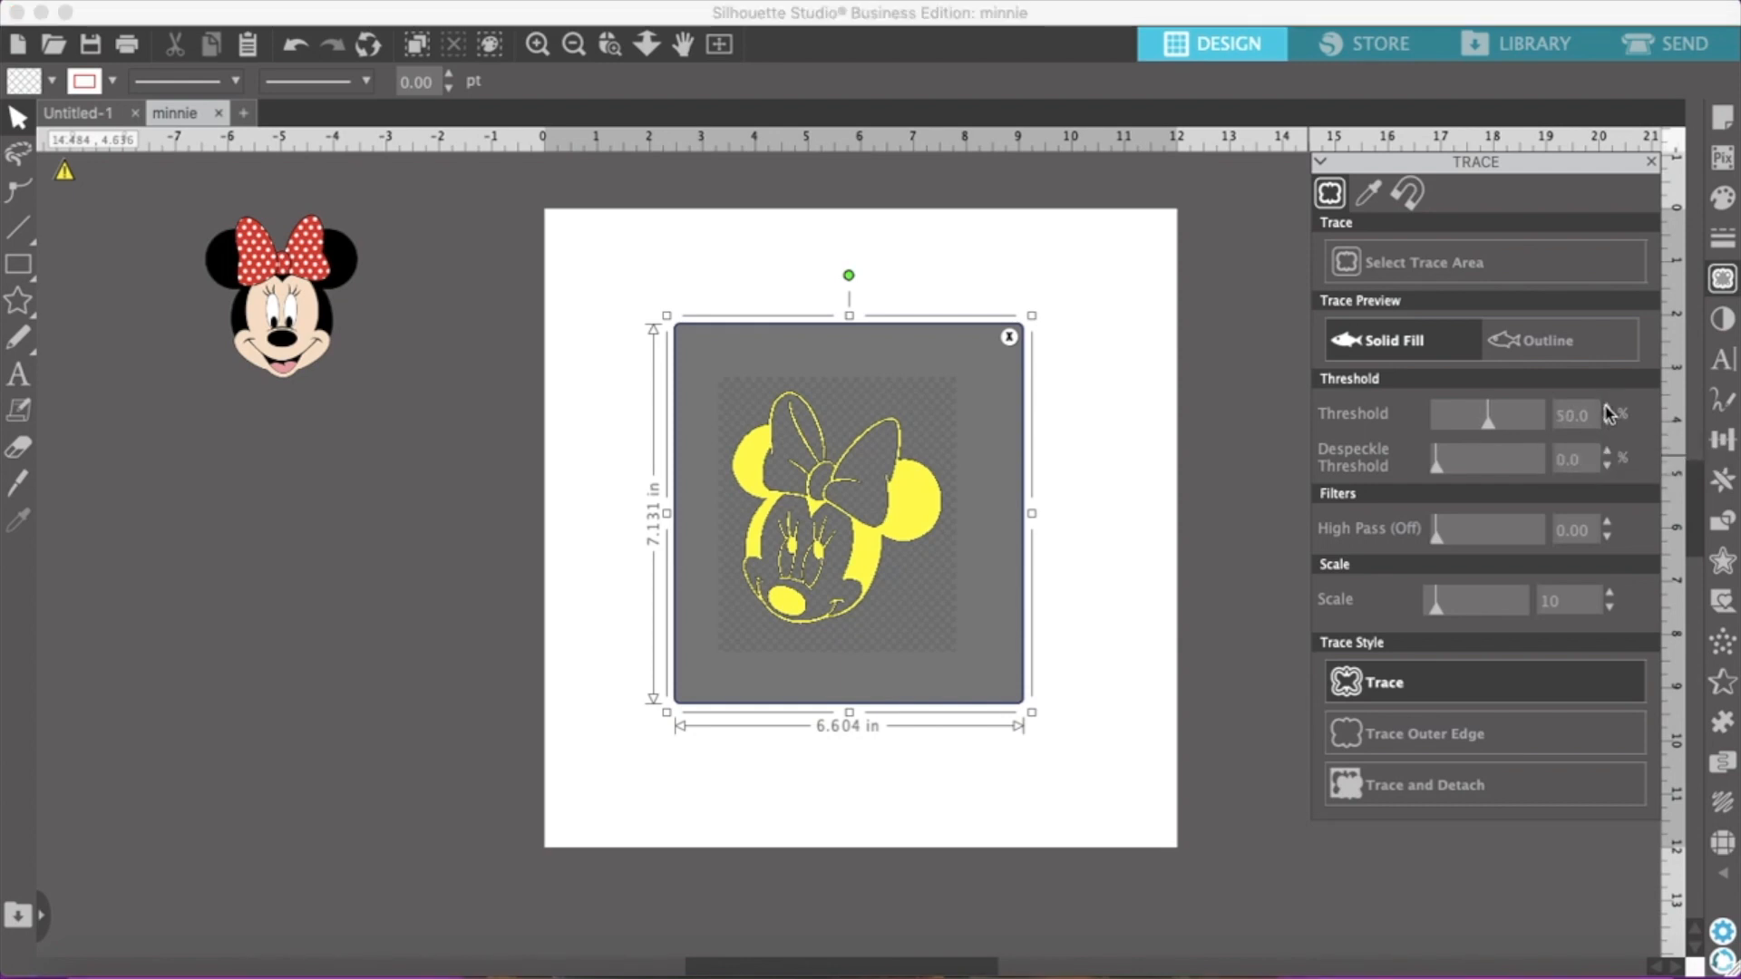
pyautogui.click(1606, 406)
pyautogui.doubleClick(1607, 408)
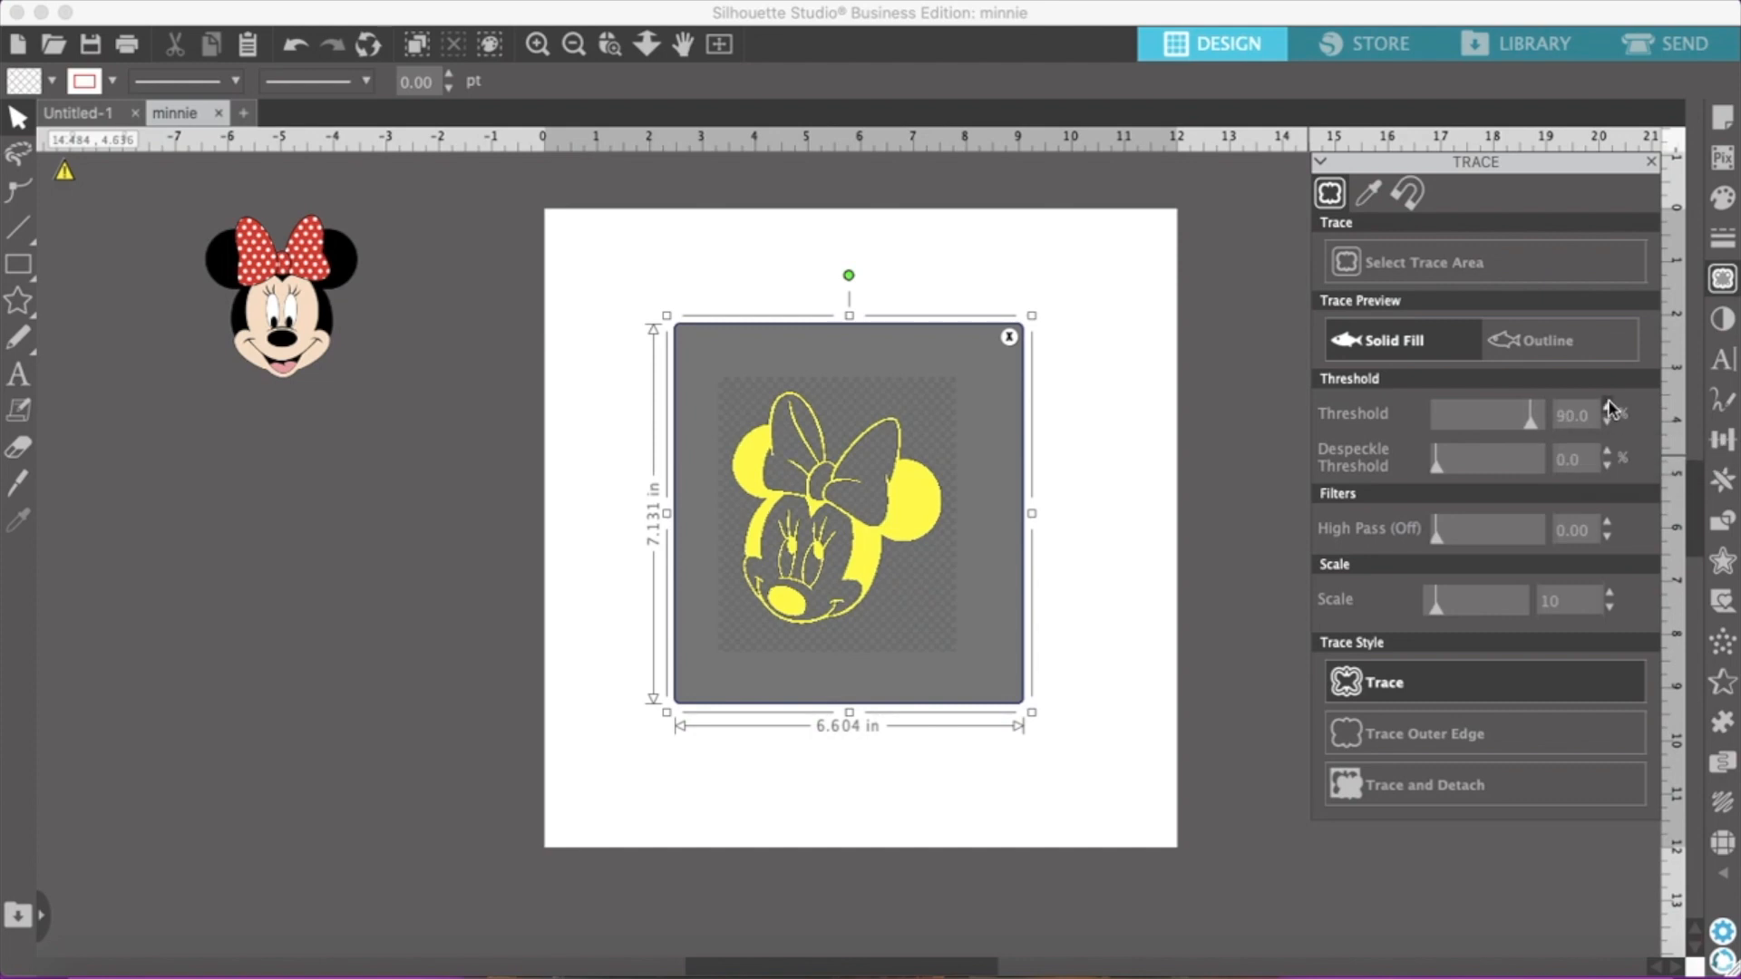
pyautogui.doubleClick(1609, 407)
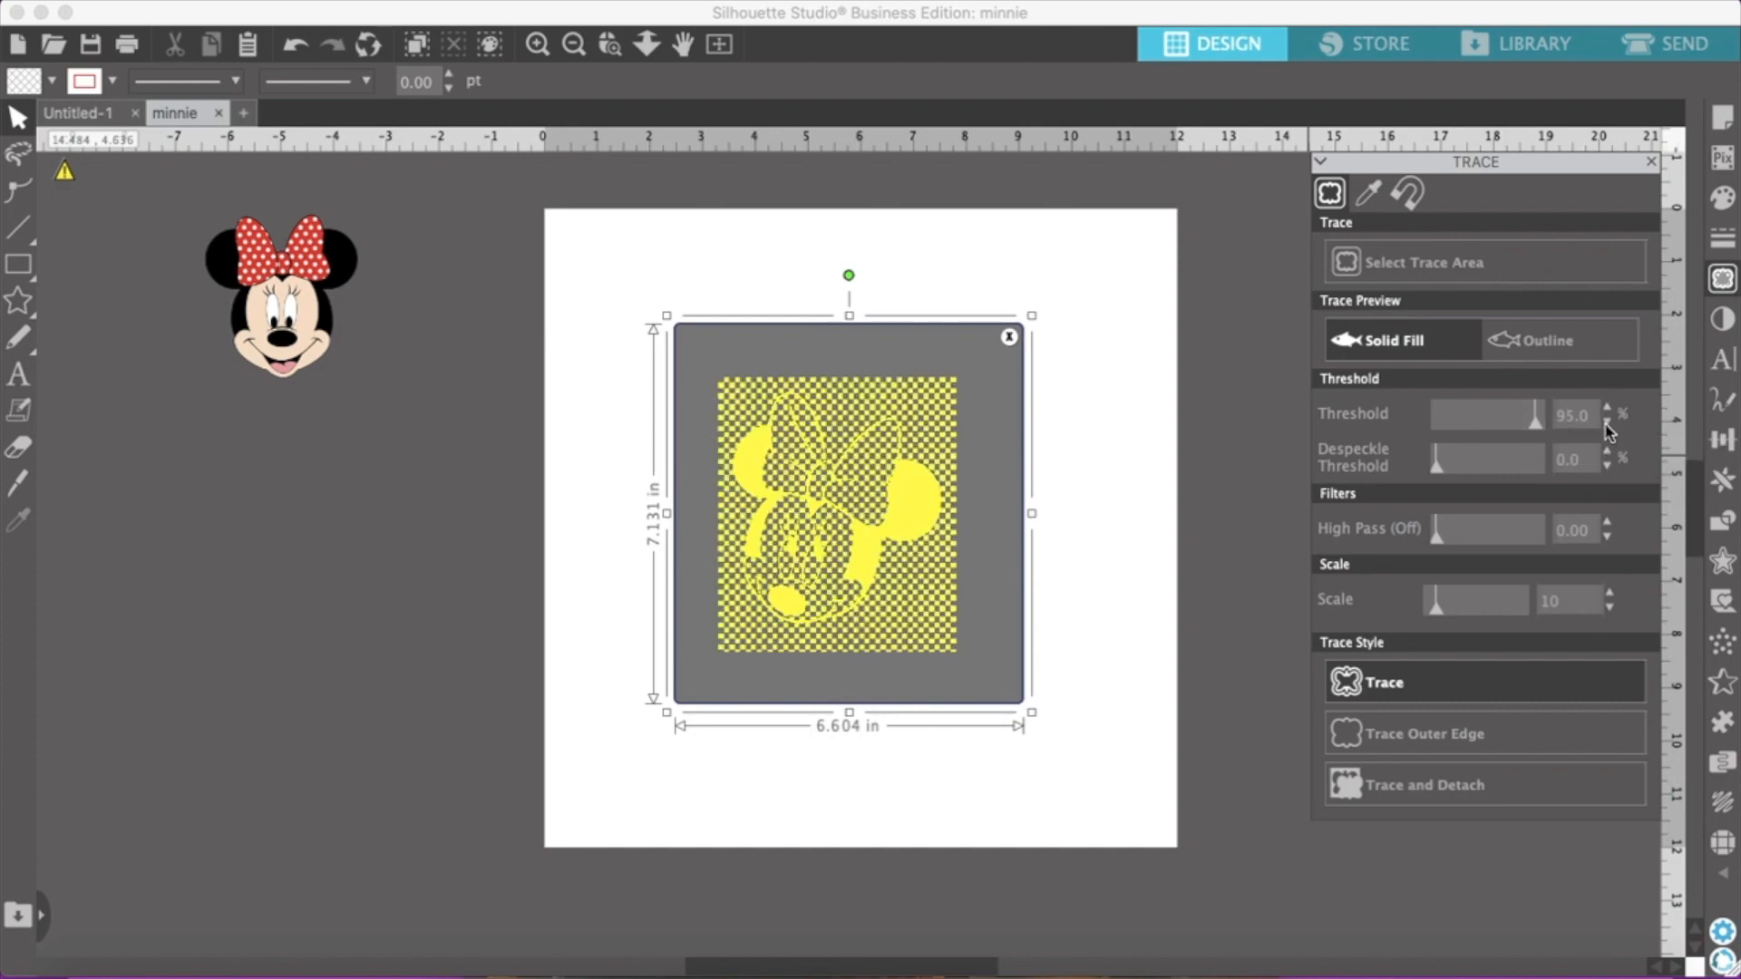
pyautogui.click(1607, 423)
pyautogui.click(1607, 420)
pyautogui.click(1606, 421)
pyautogui.click(1606, 421)
pyautogui.click(1607, 420)
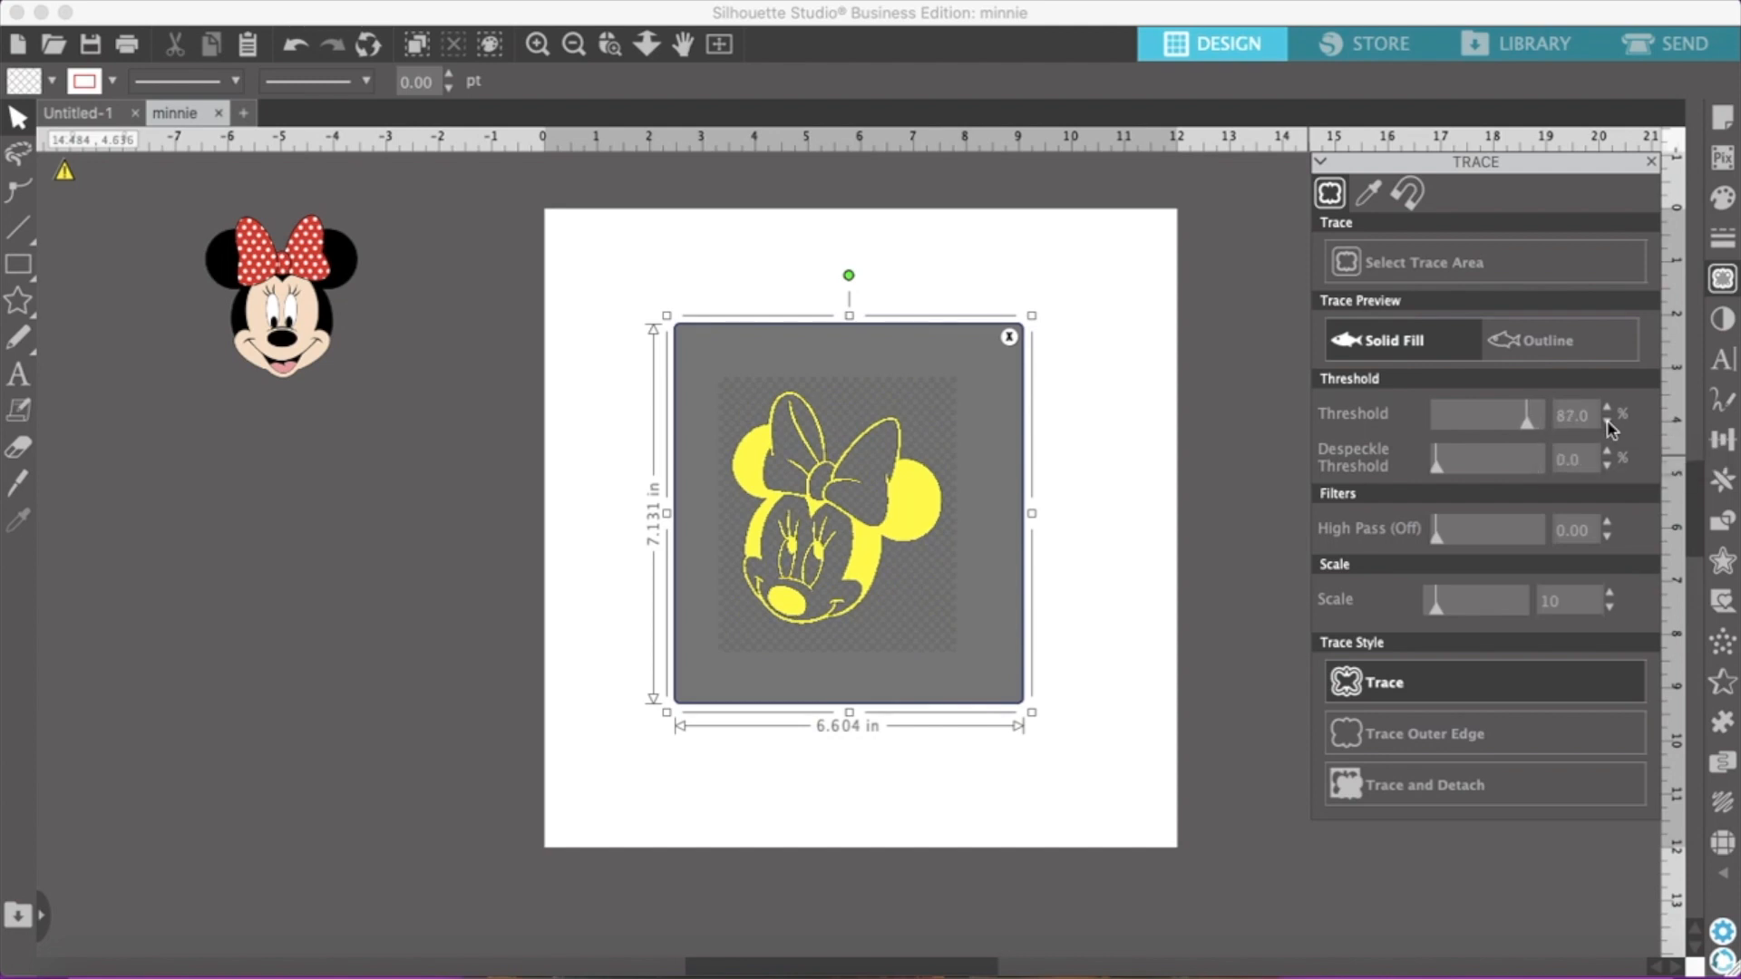
pyautogui.click(1472, 794)
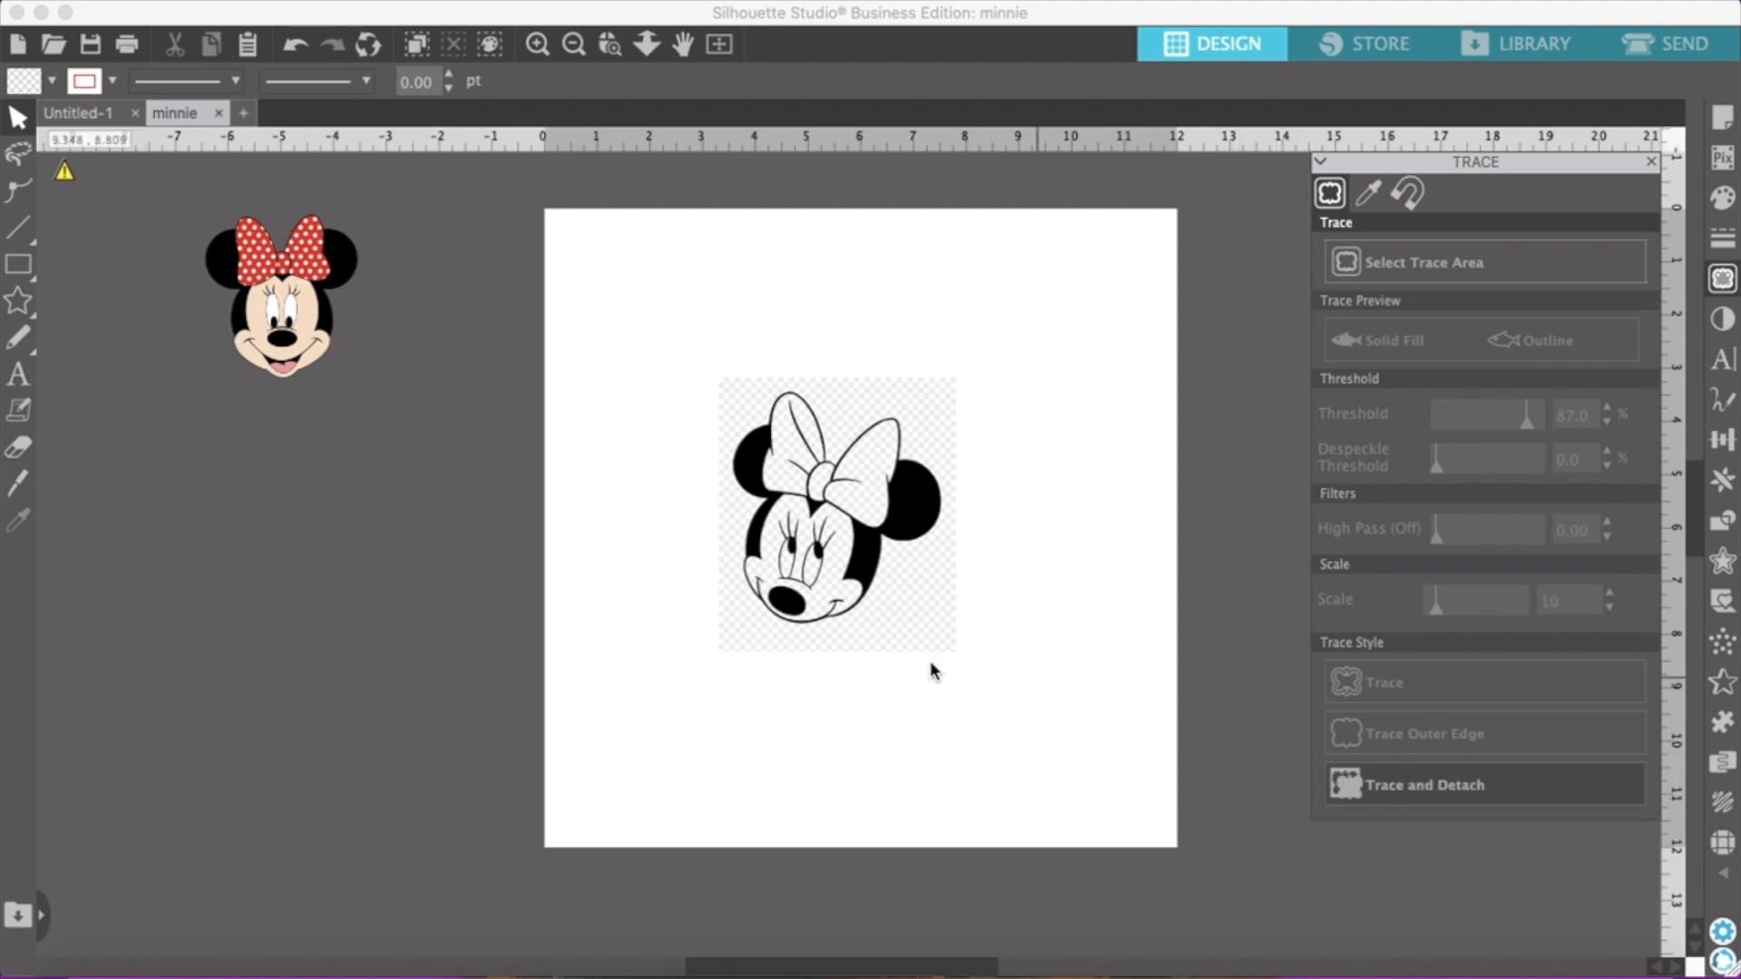
# Move the detached black-and-white Minnie face off the page and delete the leftover checkered background
pyautogui.moveTo(805, 572)
pyautogui.mouseDown()
pyautogui.moveTo(402, 590)
pyautogui.moveTo(314, 616)
pyautogui.mouseUp()
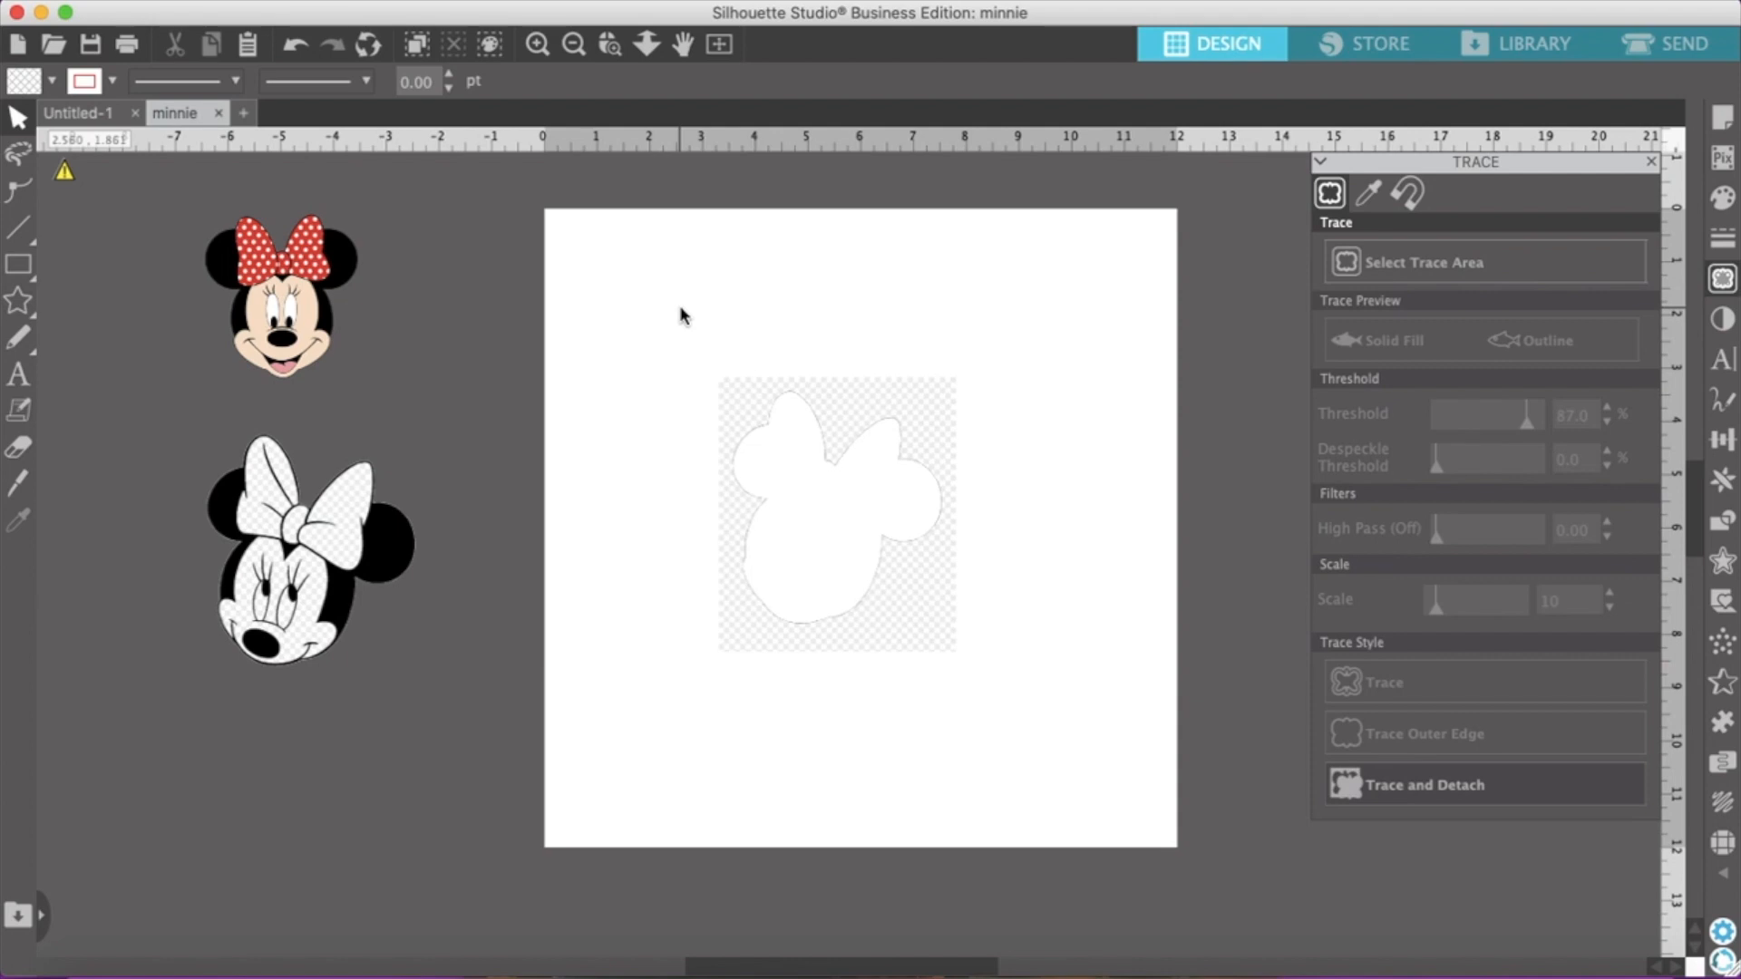
pyautogui.moveTo(667, 338); pyautogui.dragTo(1039, 732)
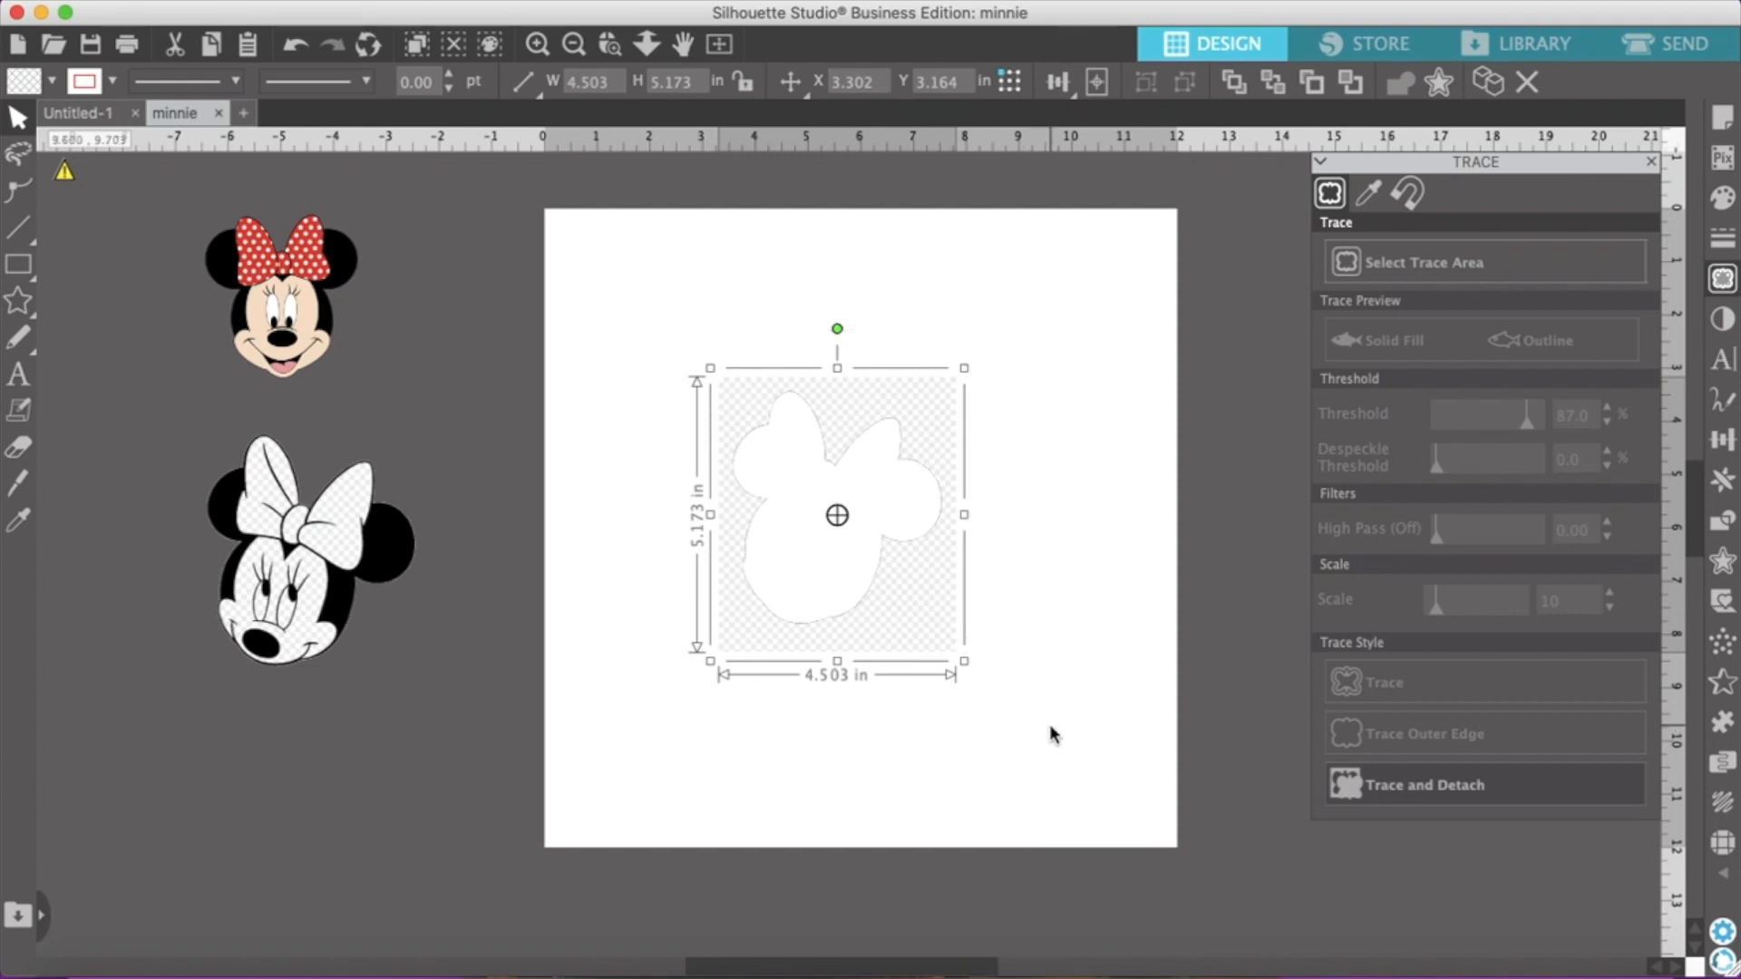
pyautogui.press('Delete')
# Move the detached black-and-white Minnie face back onto the page near its centre
pyautogui.moveTo(277, 596)
pyautogui.mouseDown()
pyautogui.moveTo(383, 551)
pyautogui.moveTo(792, 529)
pyautogui.mouseUp()
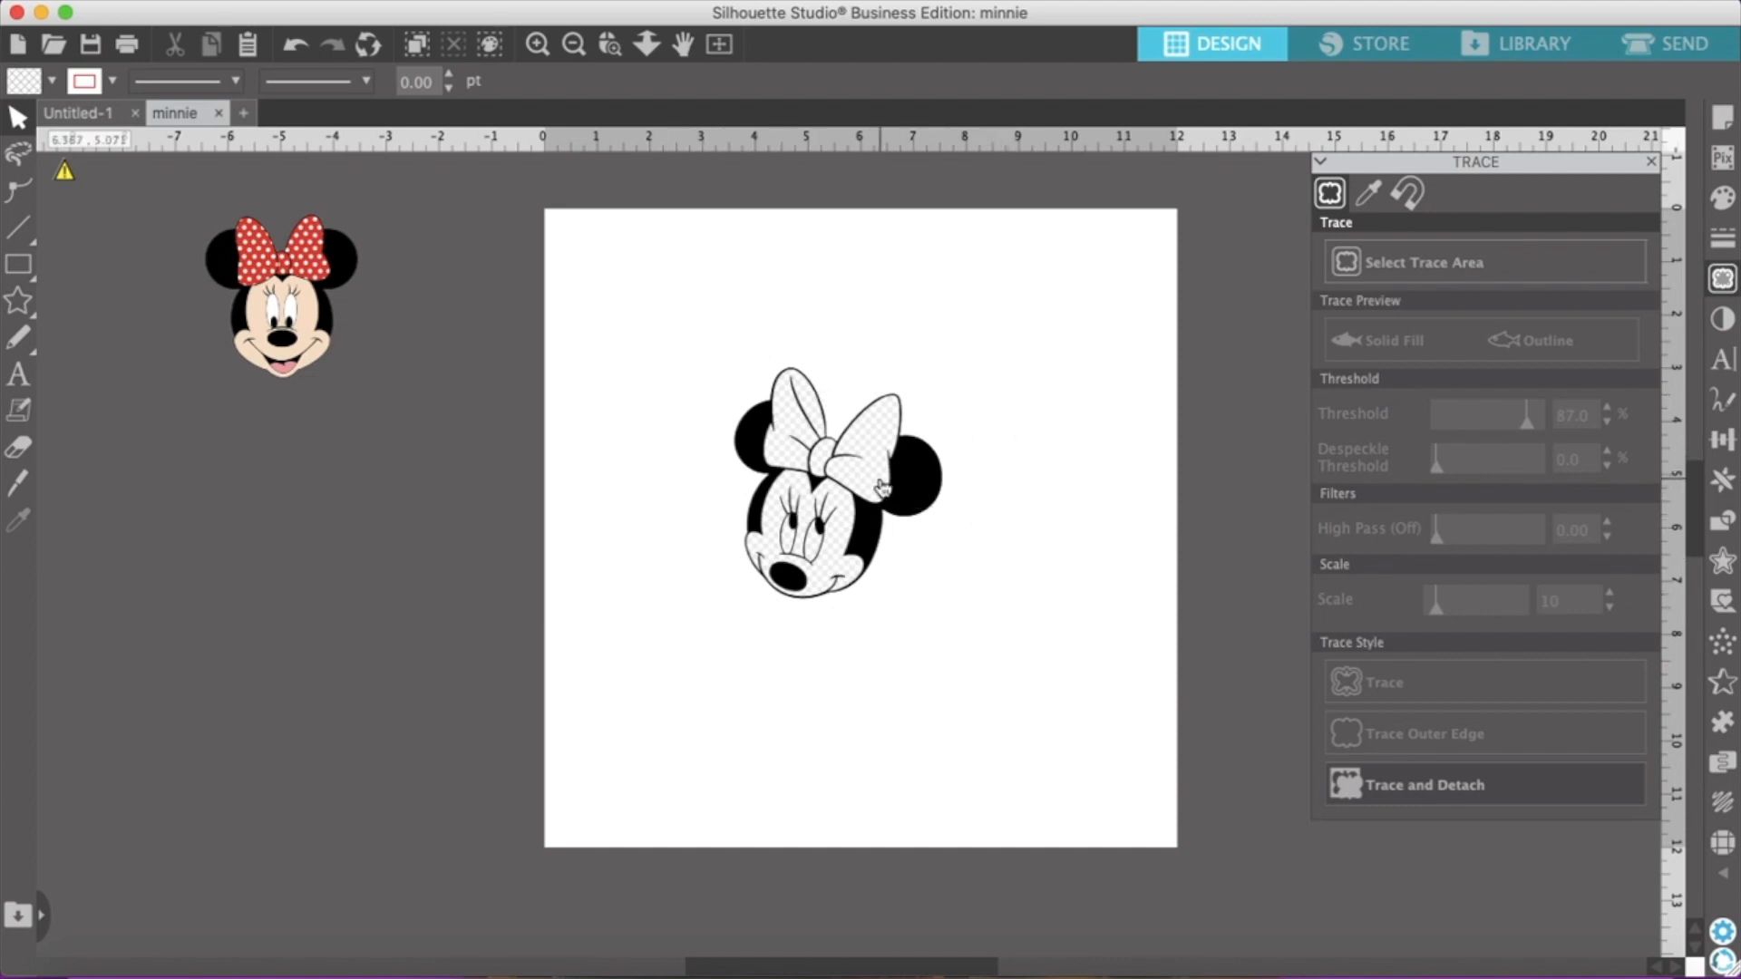
pyautogui.moveTo(672, 323); pyautogui.dragTo(866, 659)
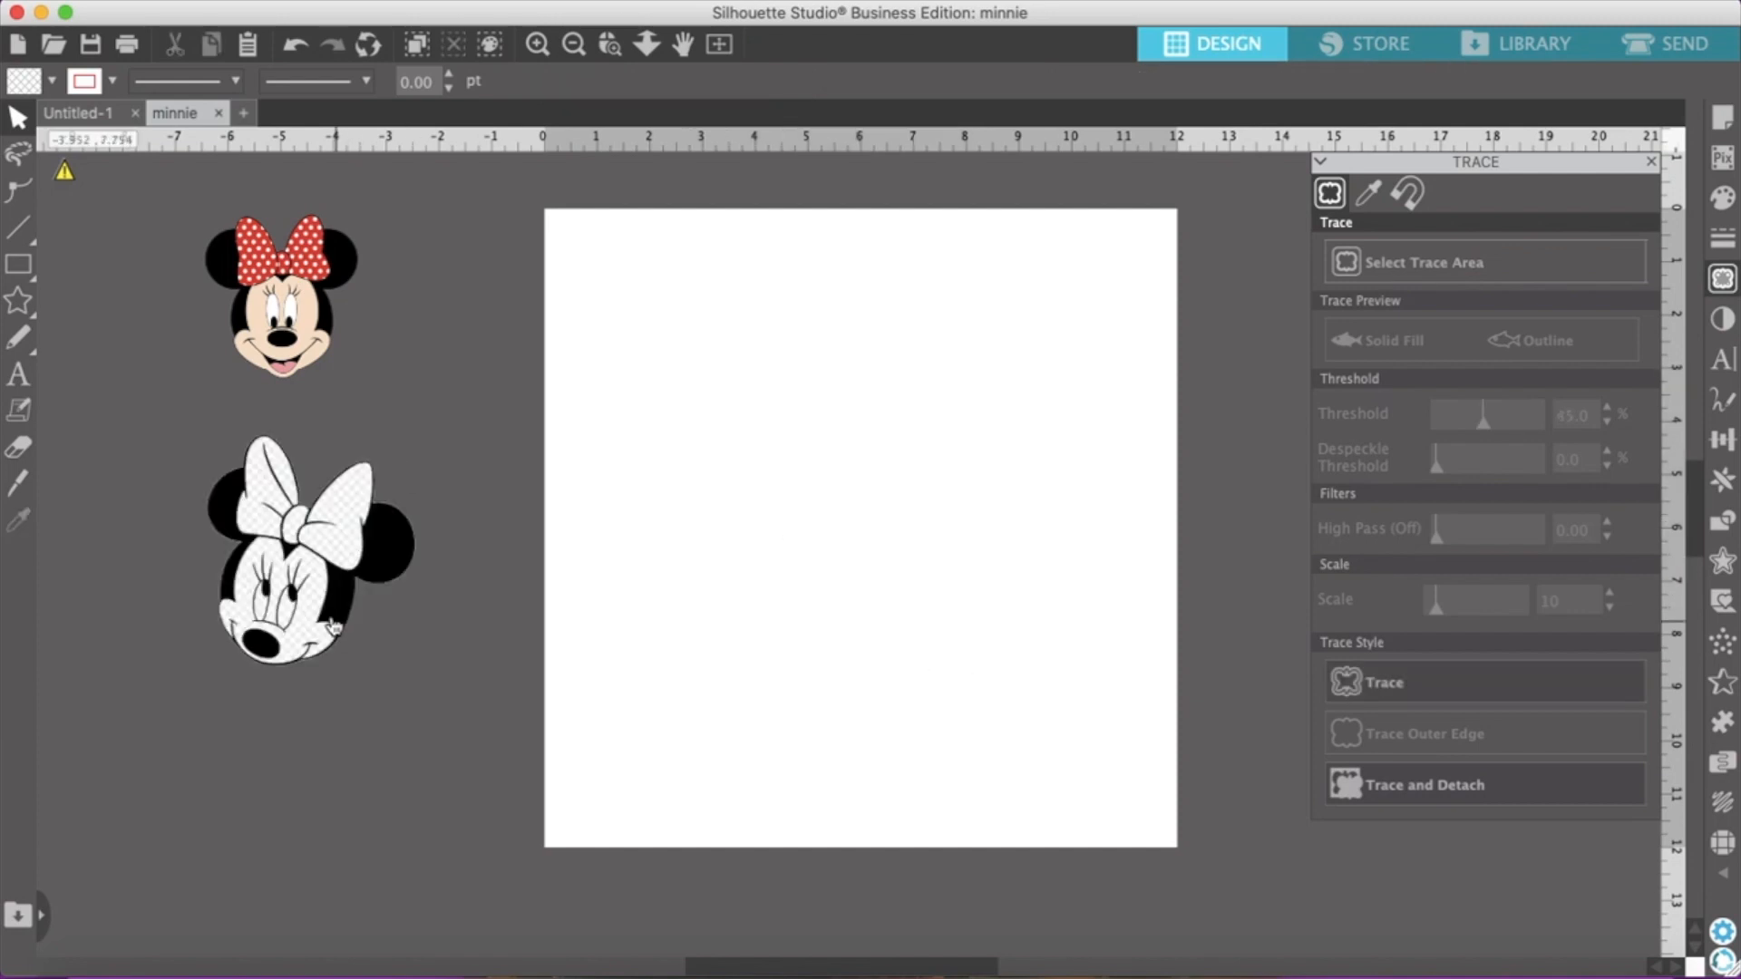
pyautogui.moveTo(333, 626); pyautogui.dragTo(795, 435)
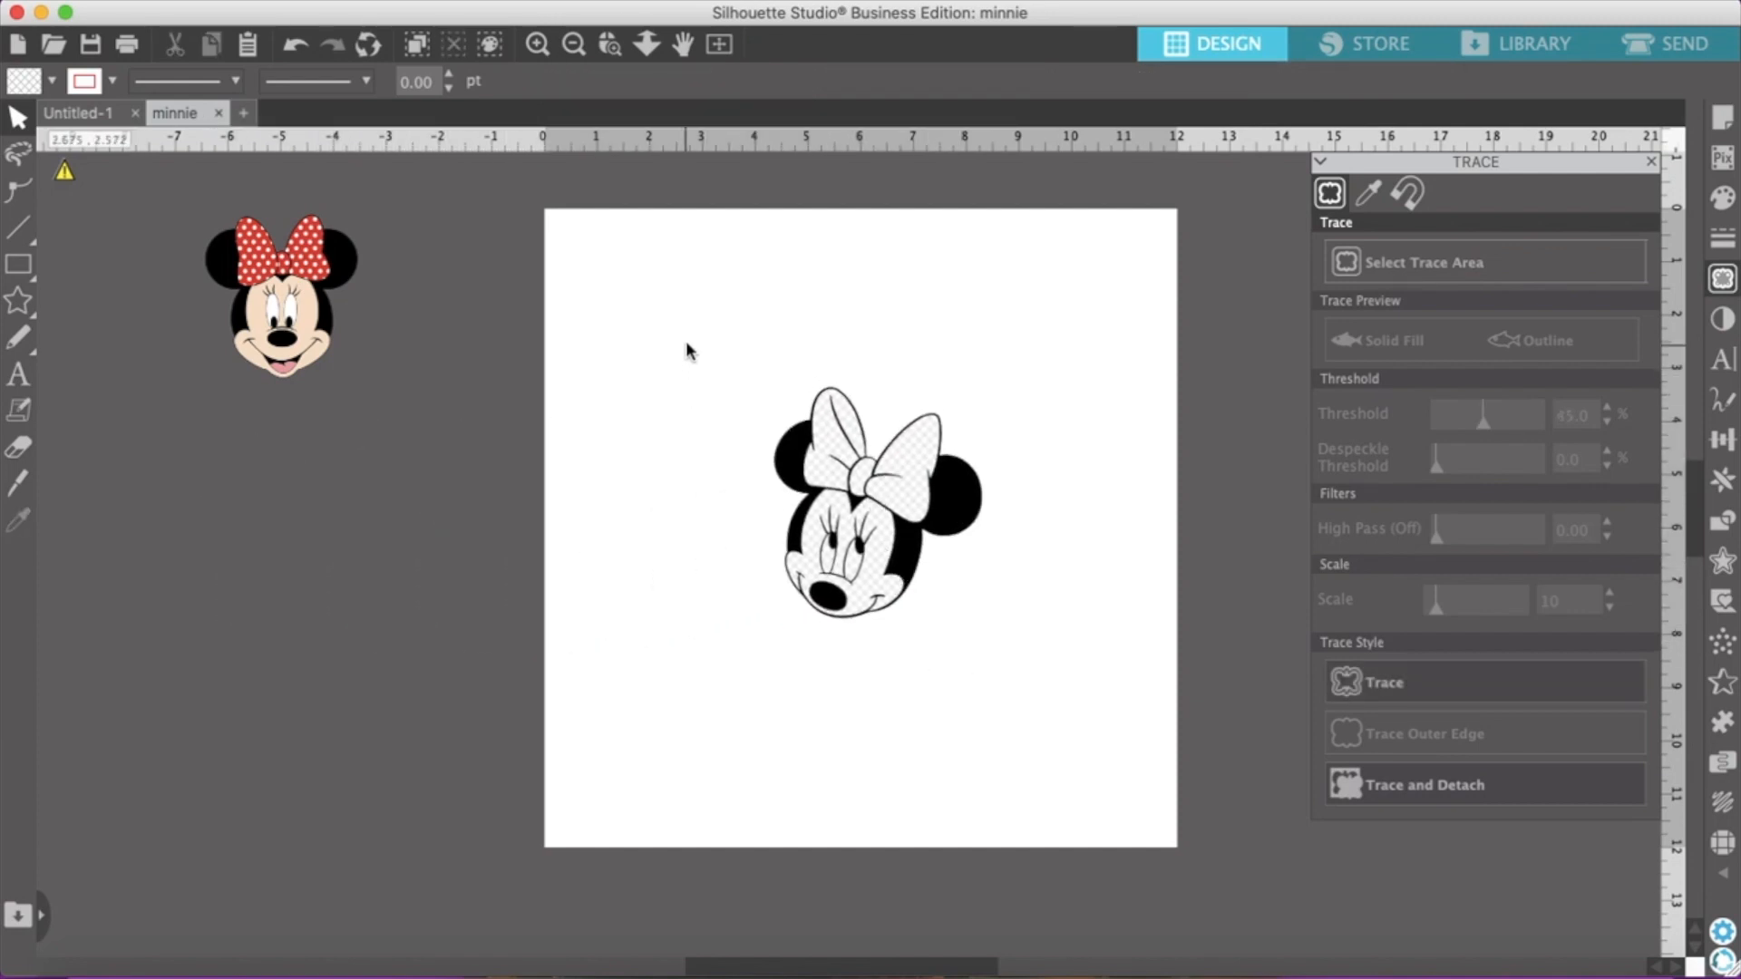
pyautogui.moveTo(762, 622)
pyautogui.mouseDown()
pyautogui.moveTo(949, 703)
pyautogui.moveTo(1046, 699)
pyautogui.mouseUp()
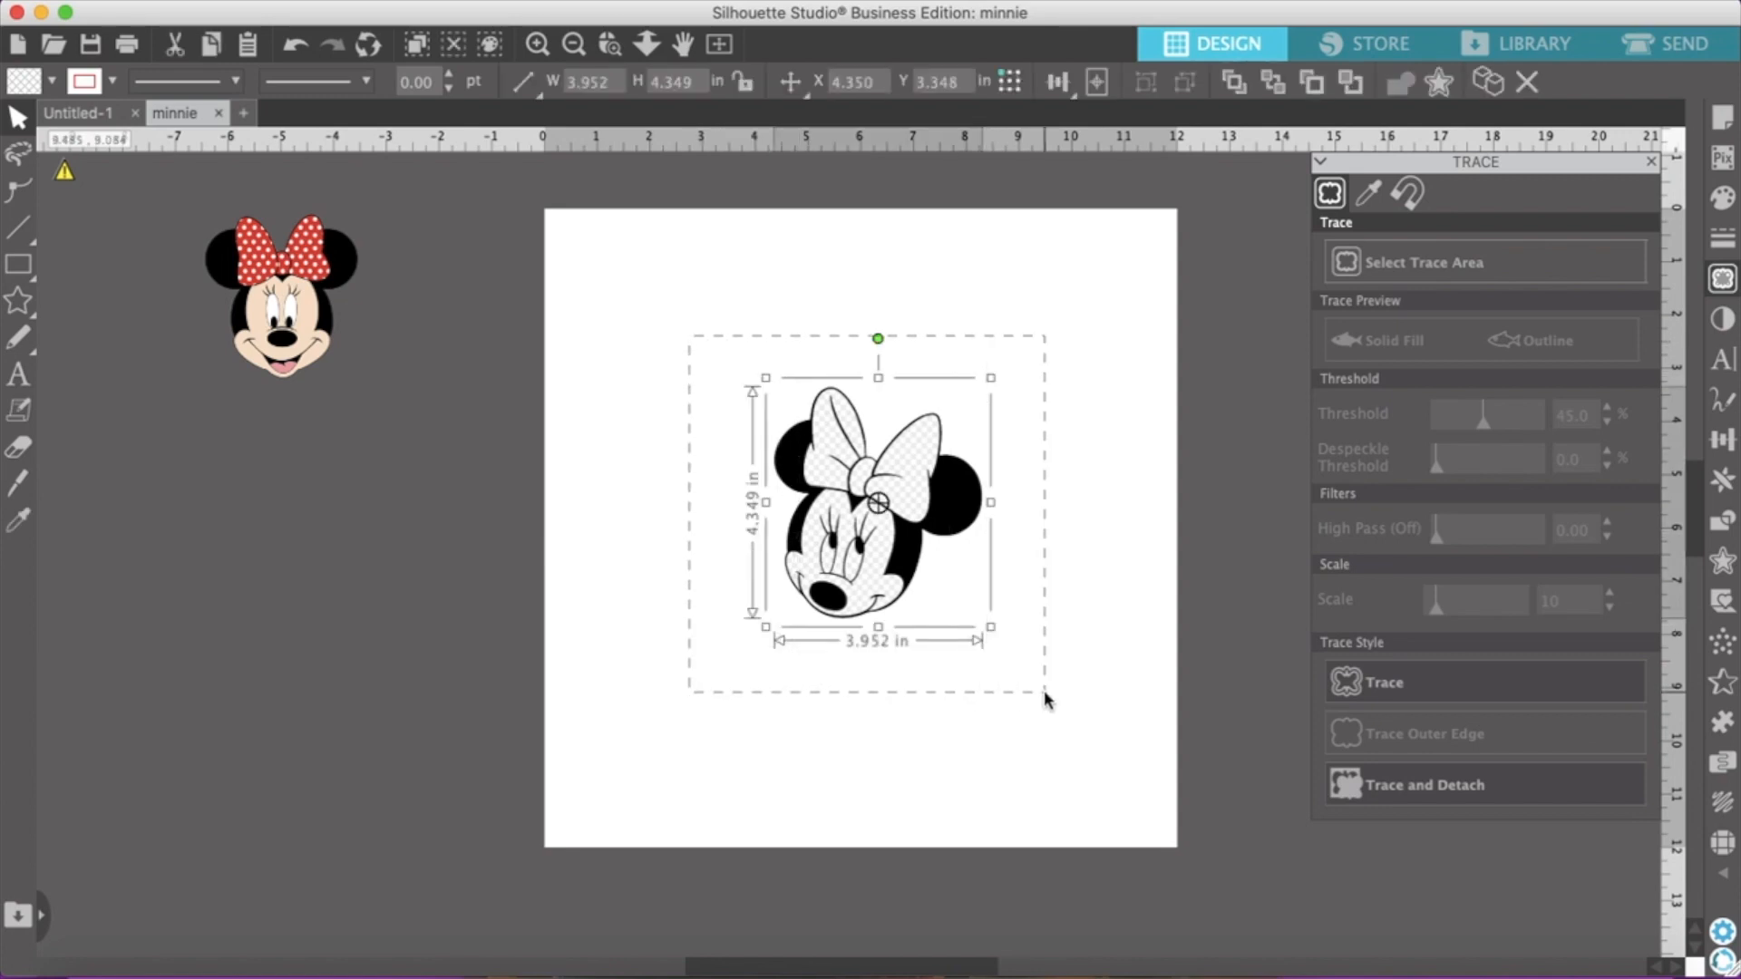
pyautogui.rightClick(904, 558)
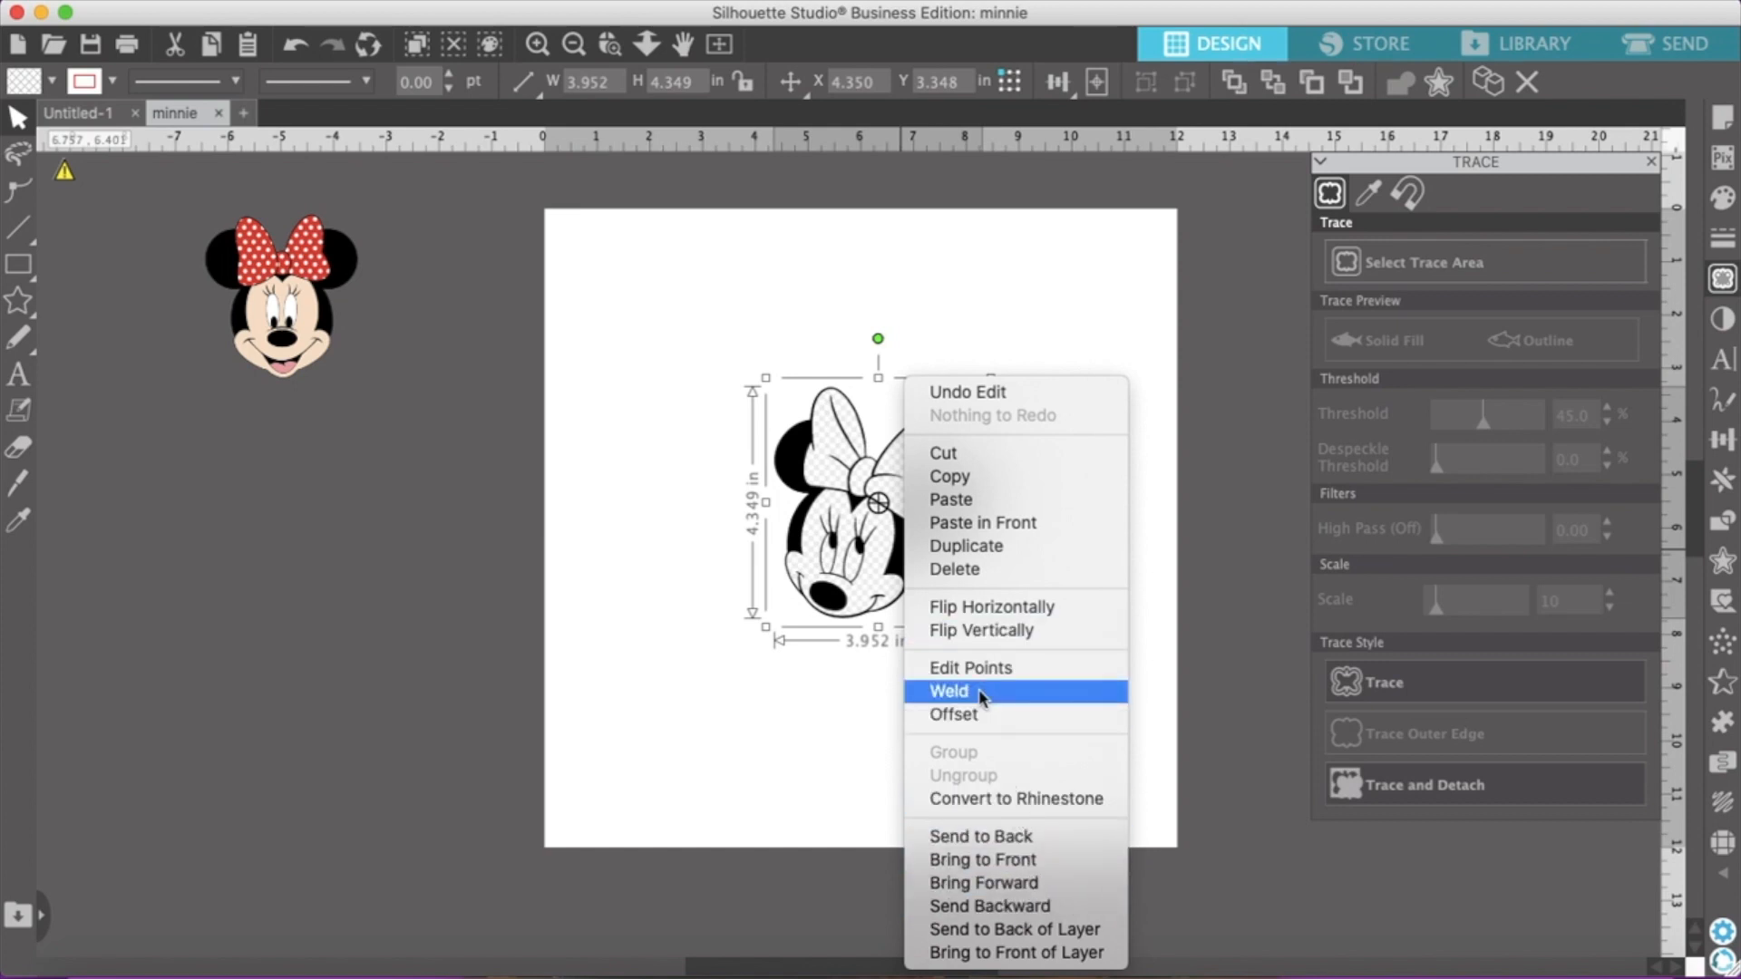
pyautogui.click(749, 767)
pyautogui.click(1069, 719)
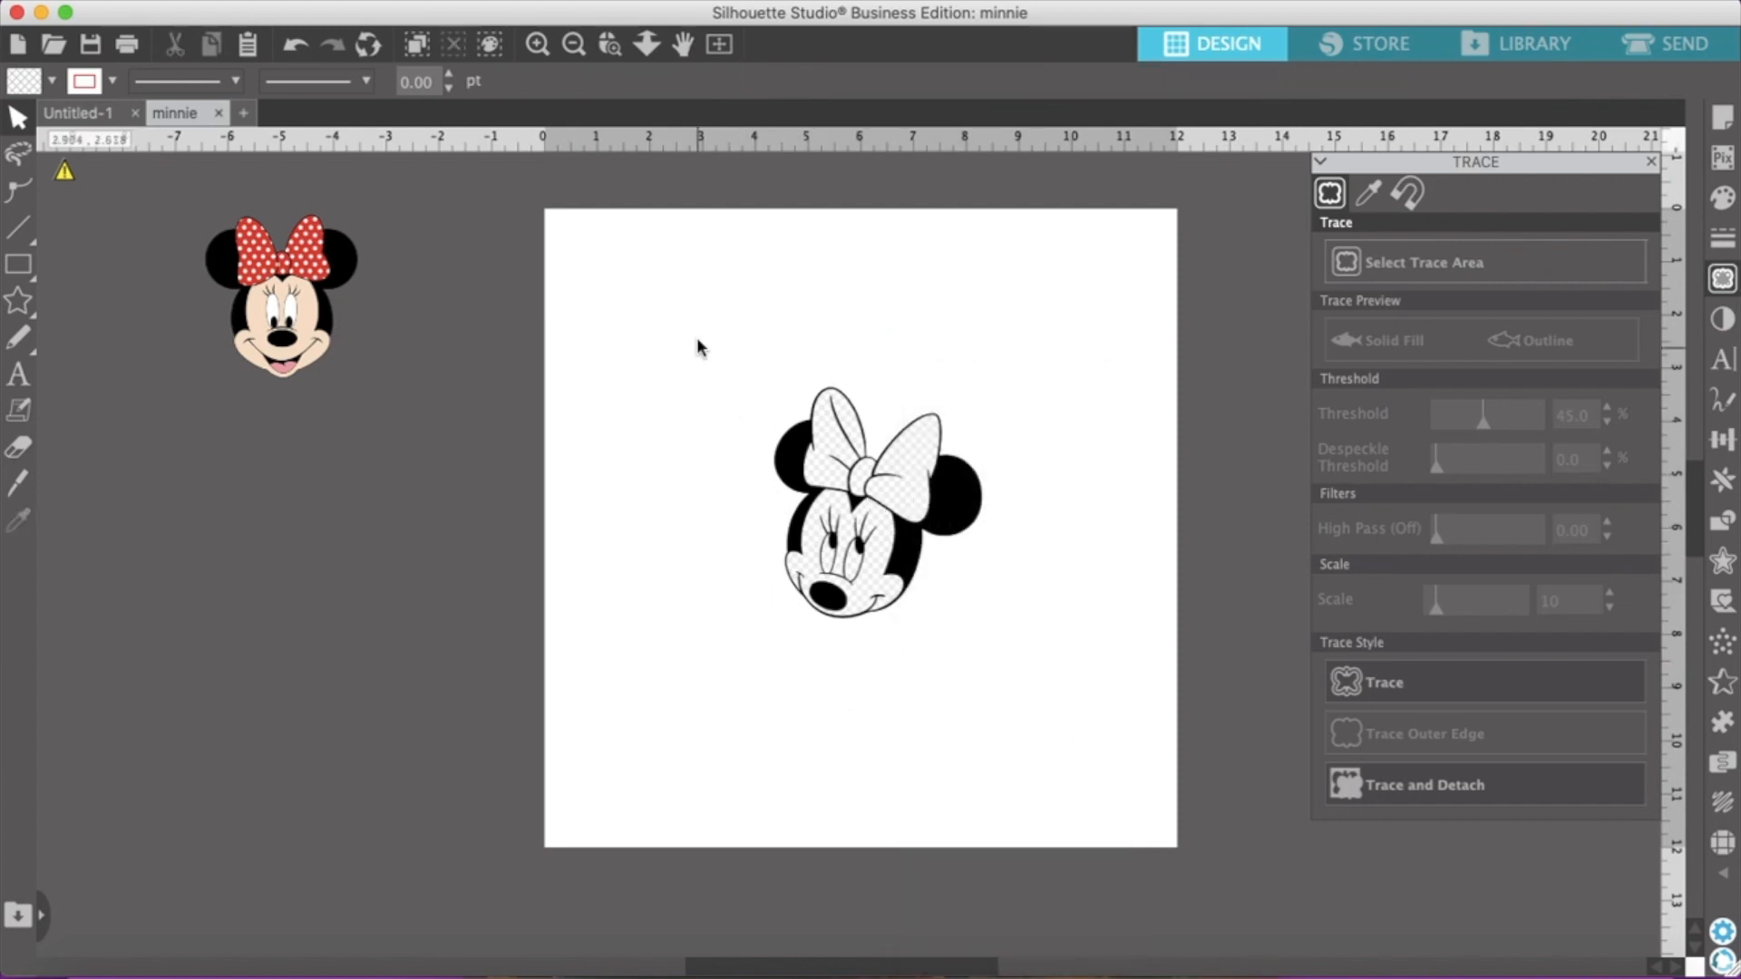
# Trace the whole black-and-white face at an 87% threshold within a trace area of about 5.78 by 5.57 in
pyautogui.click(1476, 263)
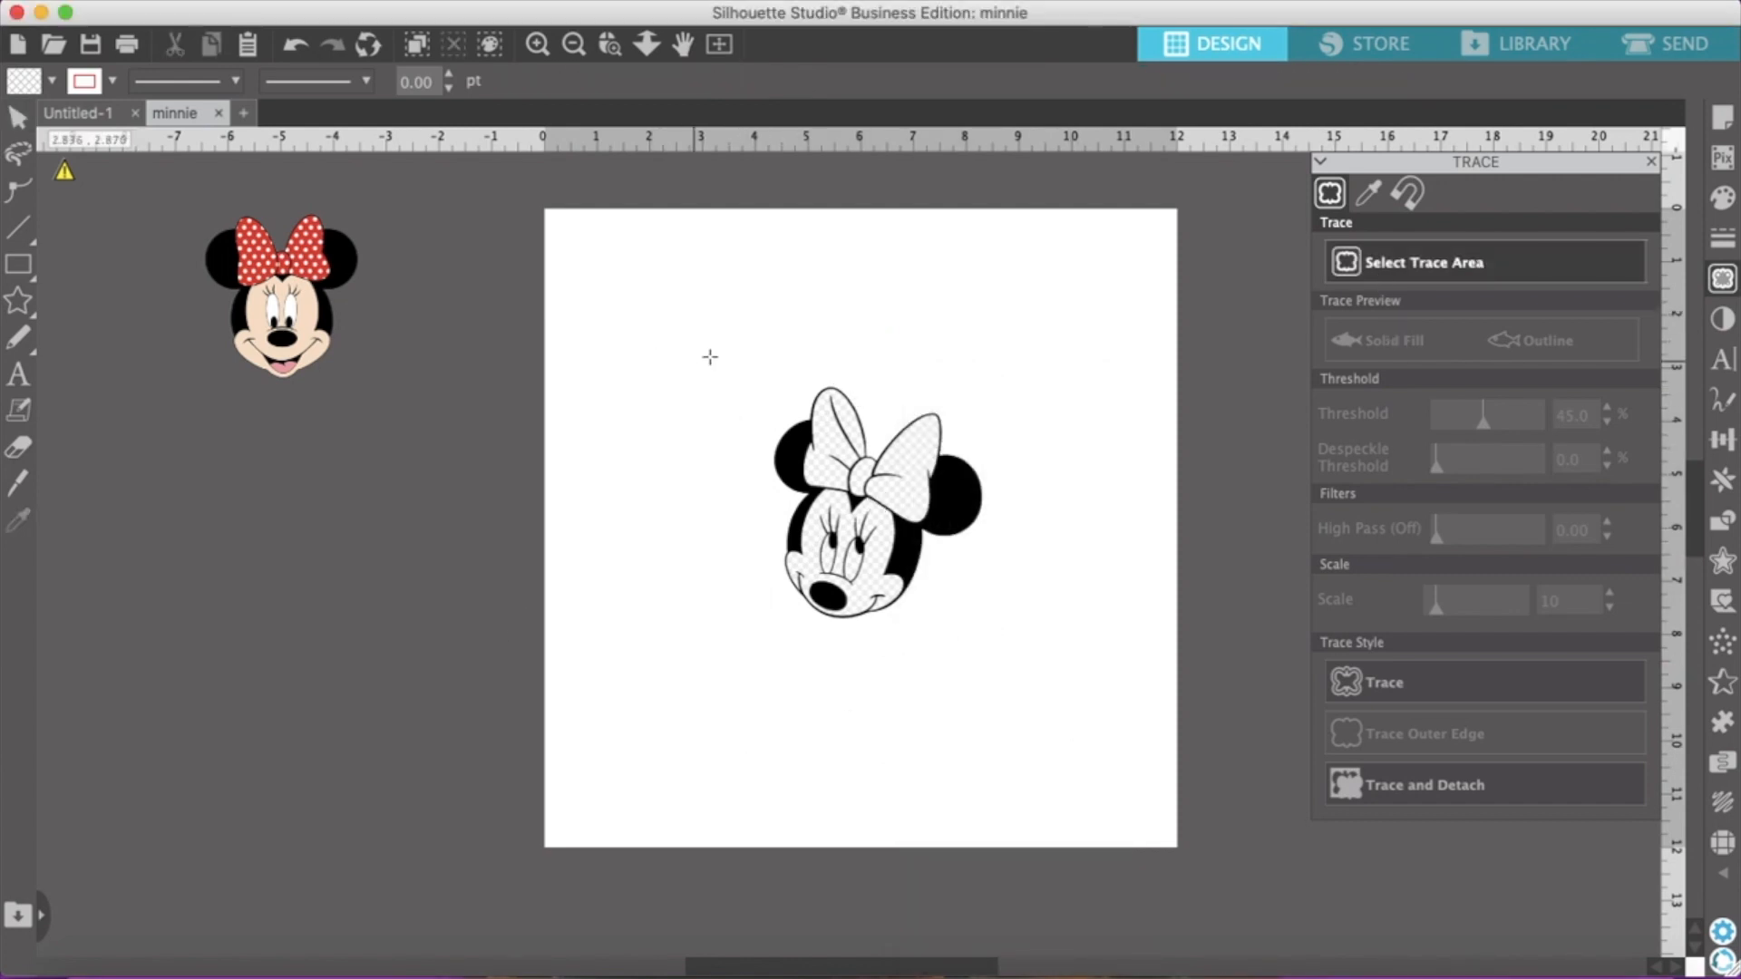
pyautogui.moveTo(719, 351)
pyautogui.mouseDown()
pyautogui.moveTo(783, 637)
pyautogui.moveTo(1068, 707)
pyautogui.moveTo(1023, 647)
pyautogui.mouseUp()
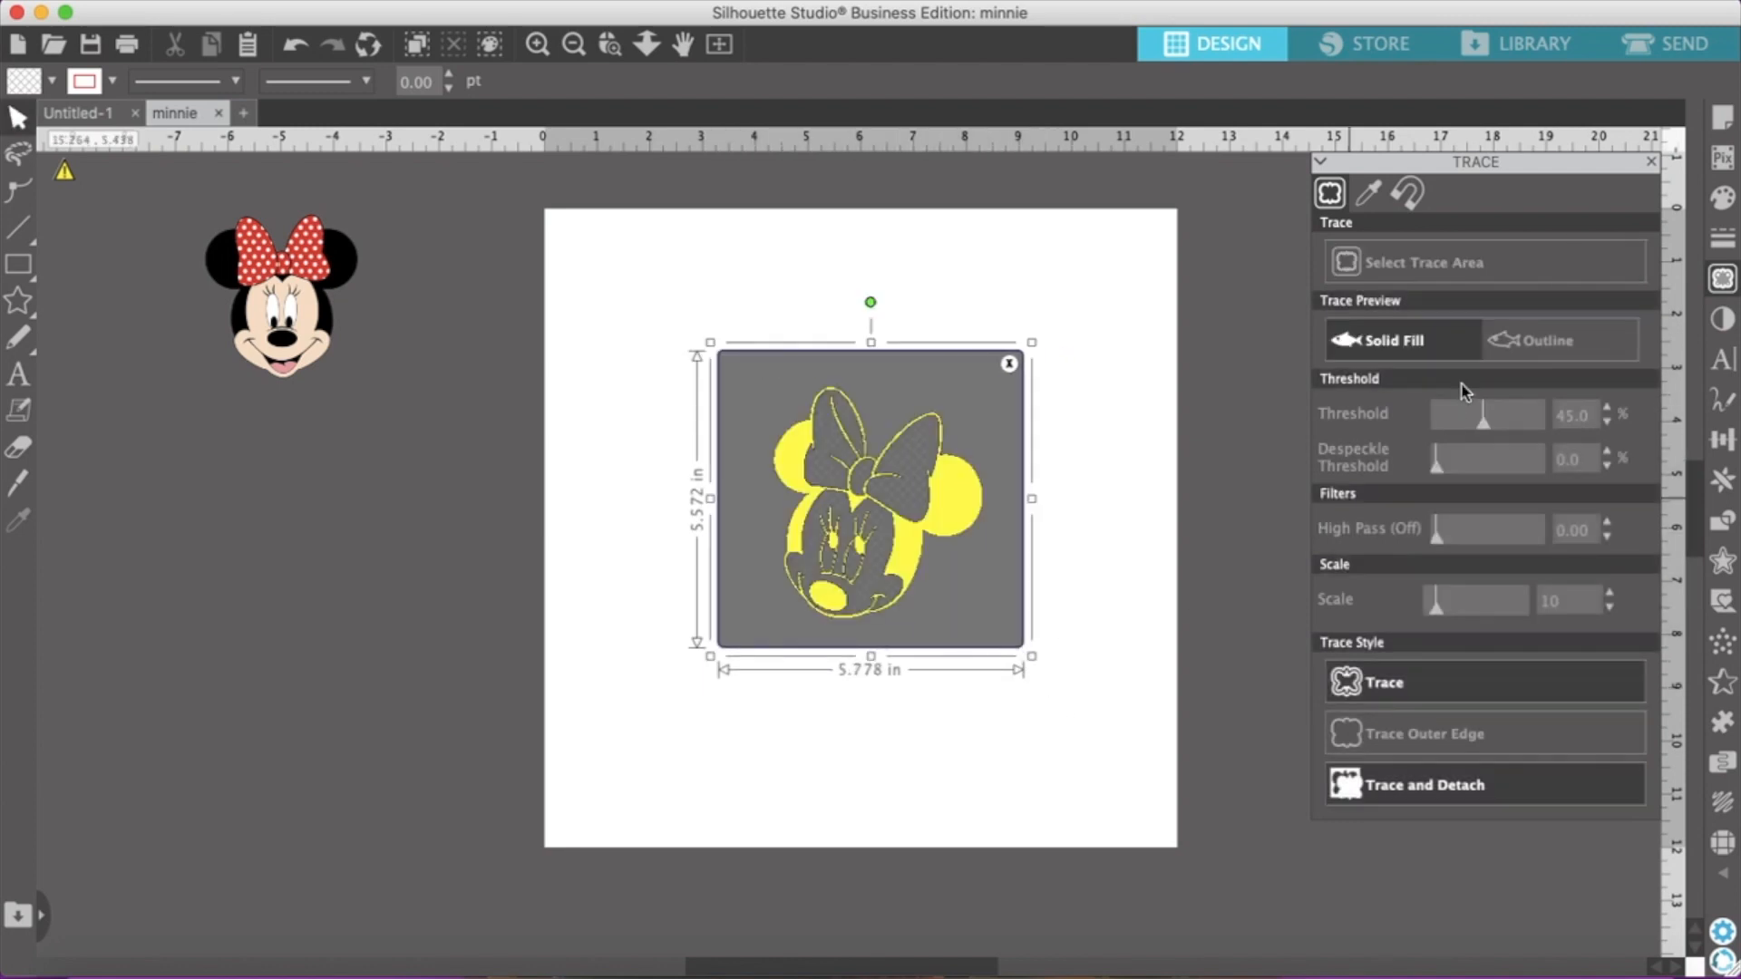
pyautogui.click(1609, 409)
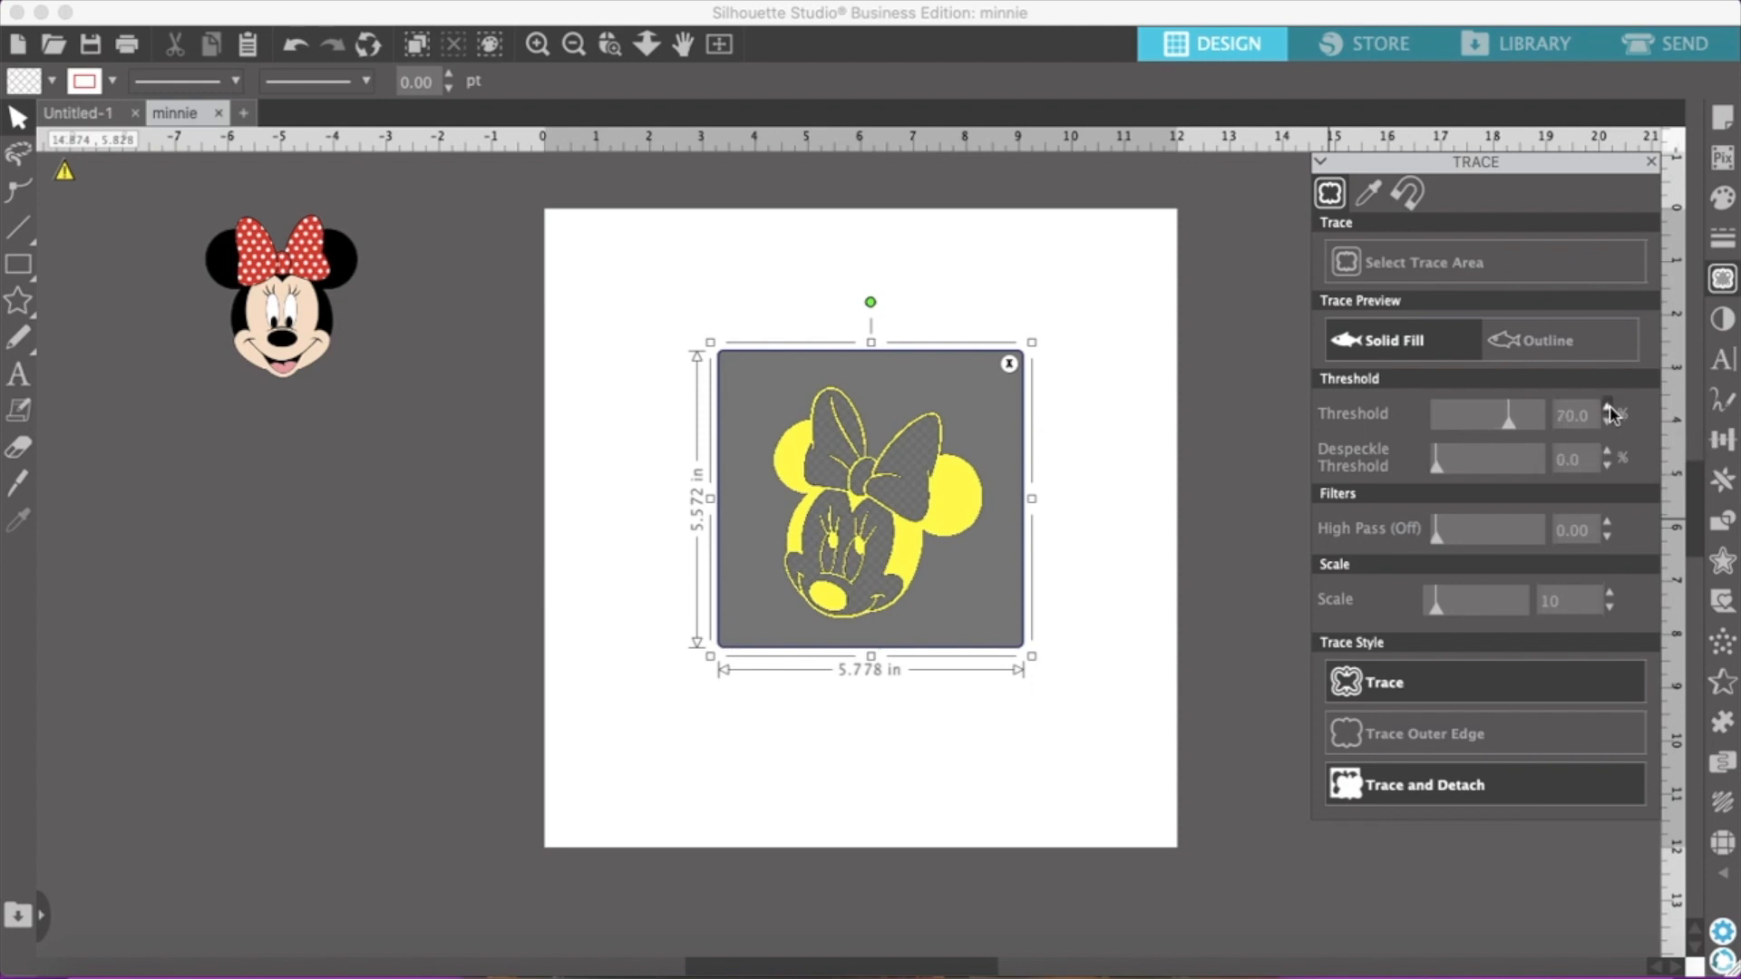
pyautogui.click(1610, 410)
pyautogui.click(1440, 697)
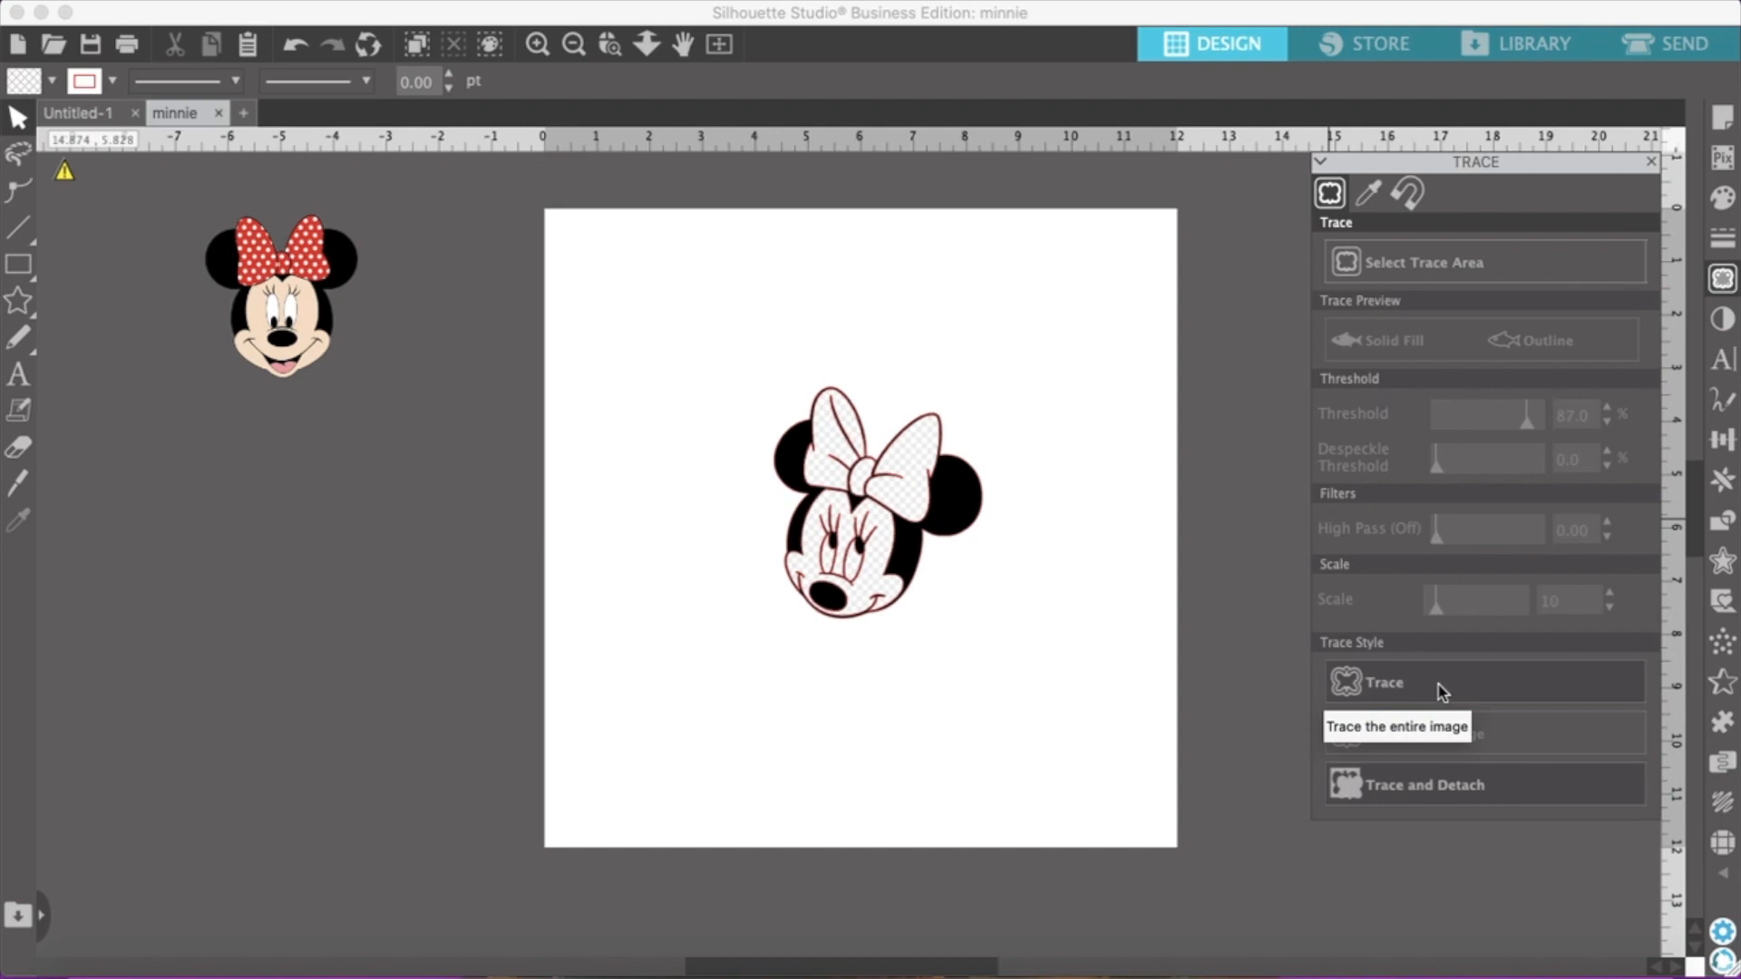
# Move the black-and-white face picture off its trace lines and delete it, keeping only the traced outline
pyautogui.moveTo(857, 578); pyautogui.dragTo(198, 615)
pyautogui.click(338, 585)
pyautogui.click(183, 549)
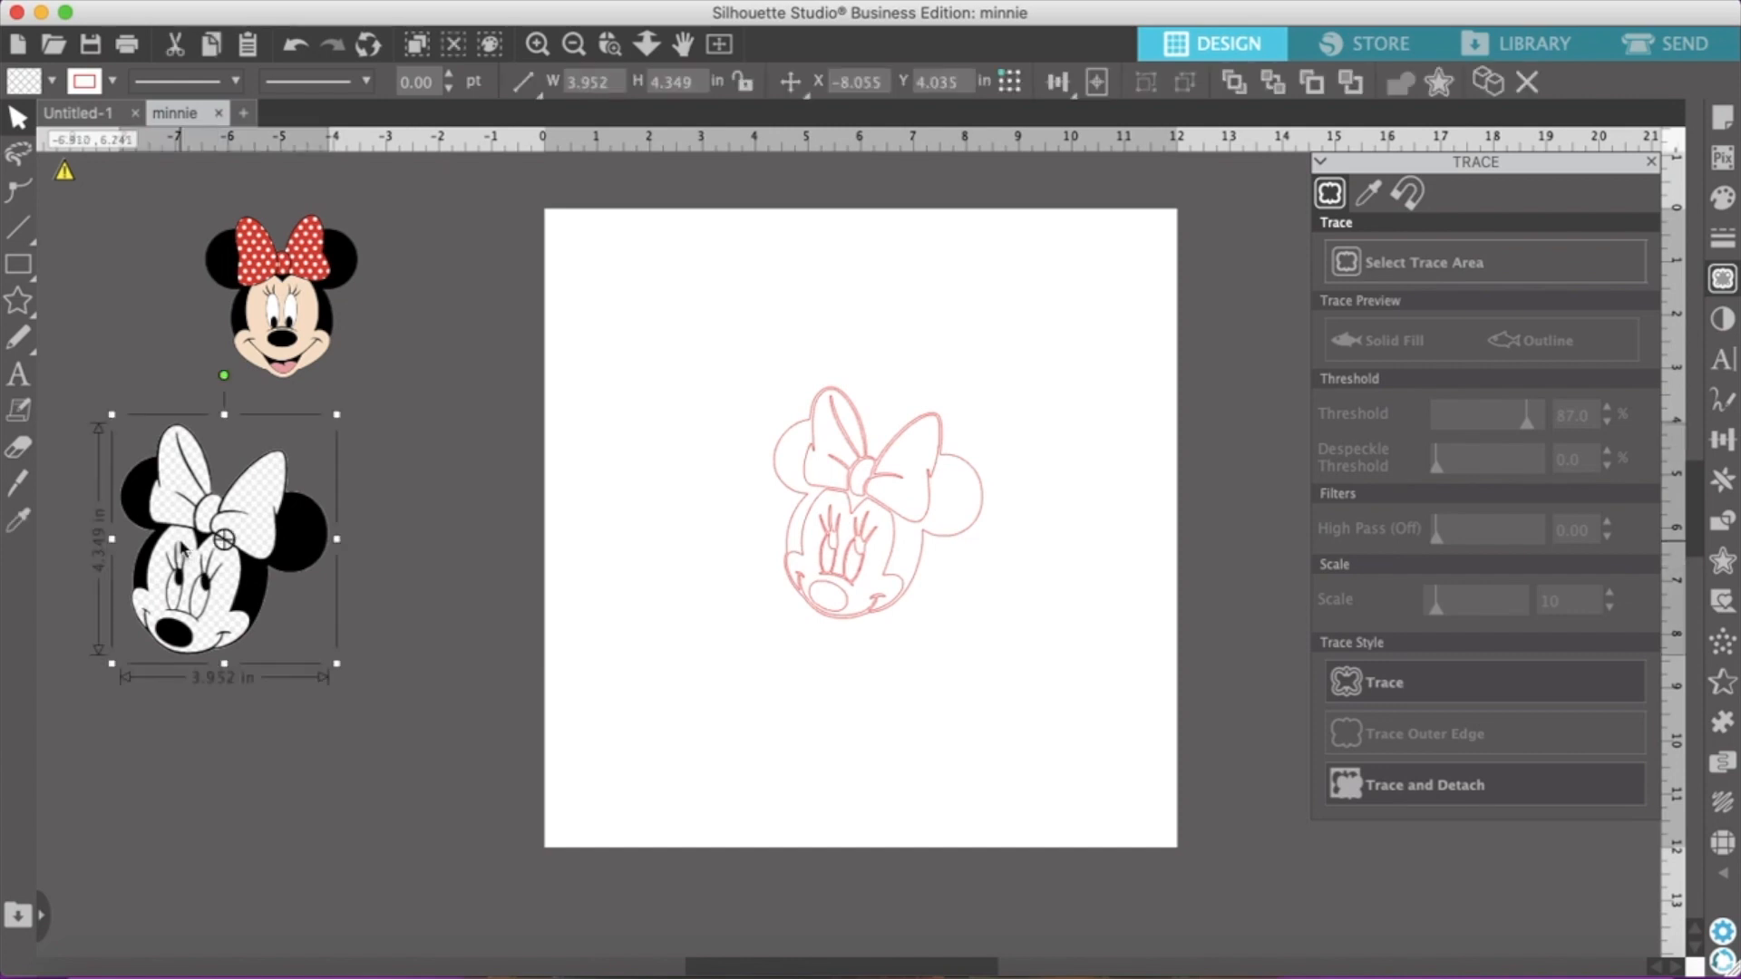
pyautogui.press('Delete')
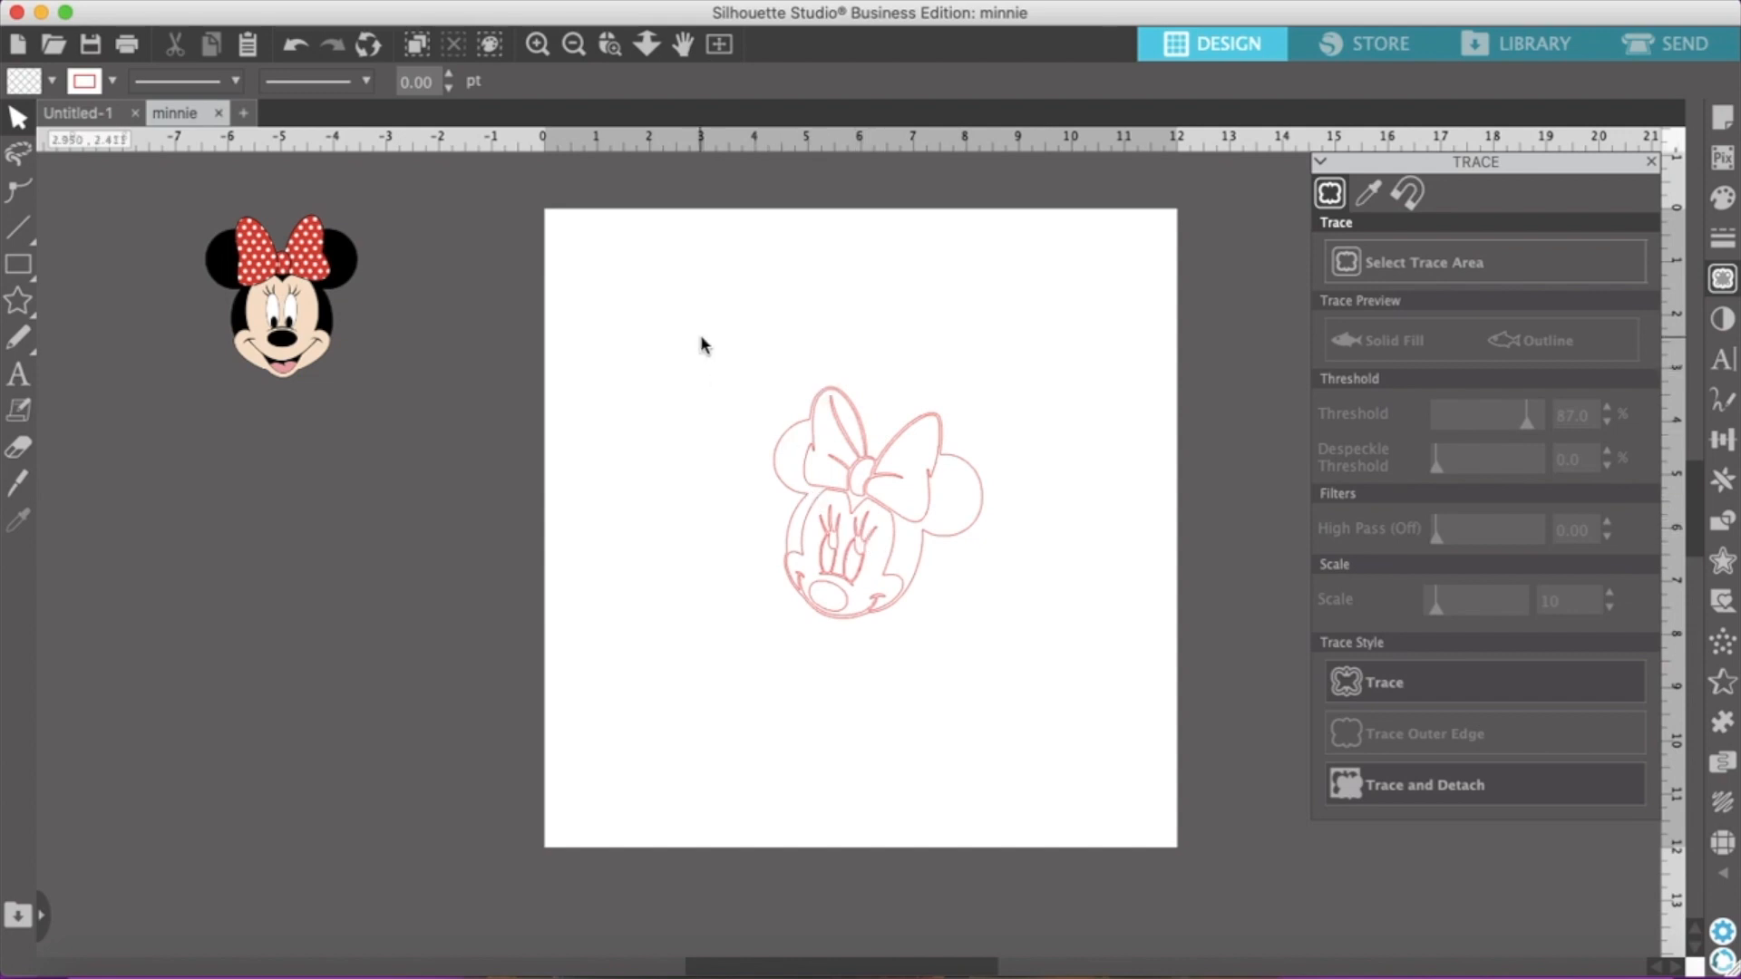
# Release the compound path of the traced Minnie face outline
pyautogui.moveTo(734, 361)
pyautogui.mouseDown()
pyautogui.moveTo(777, 590)
pyautogui.moveTo(1002, 637)
pyautogui.mouseUp()
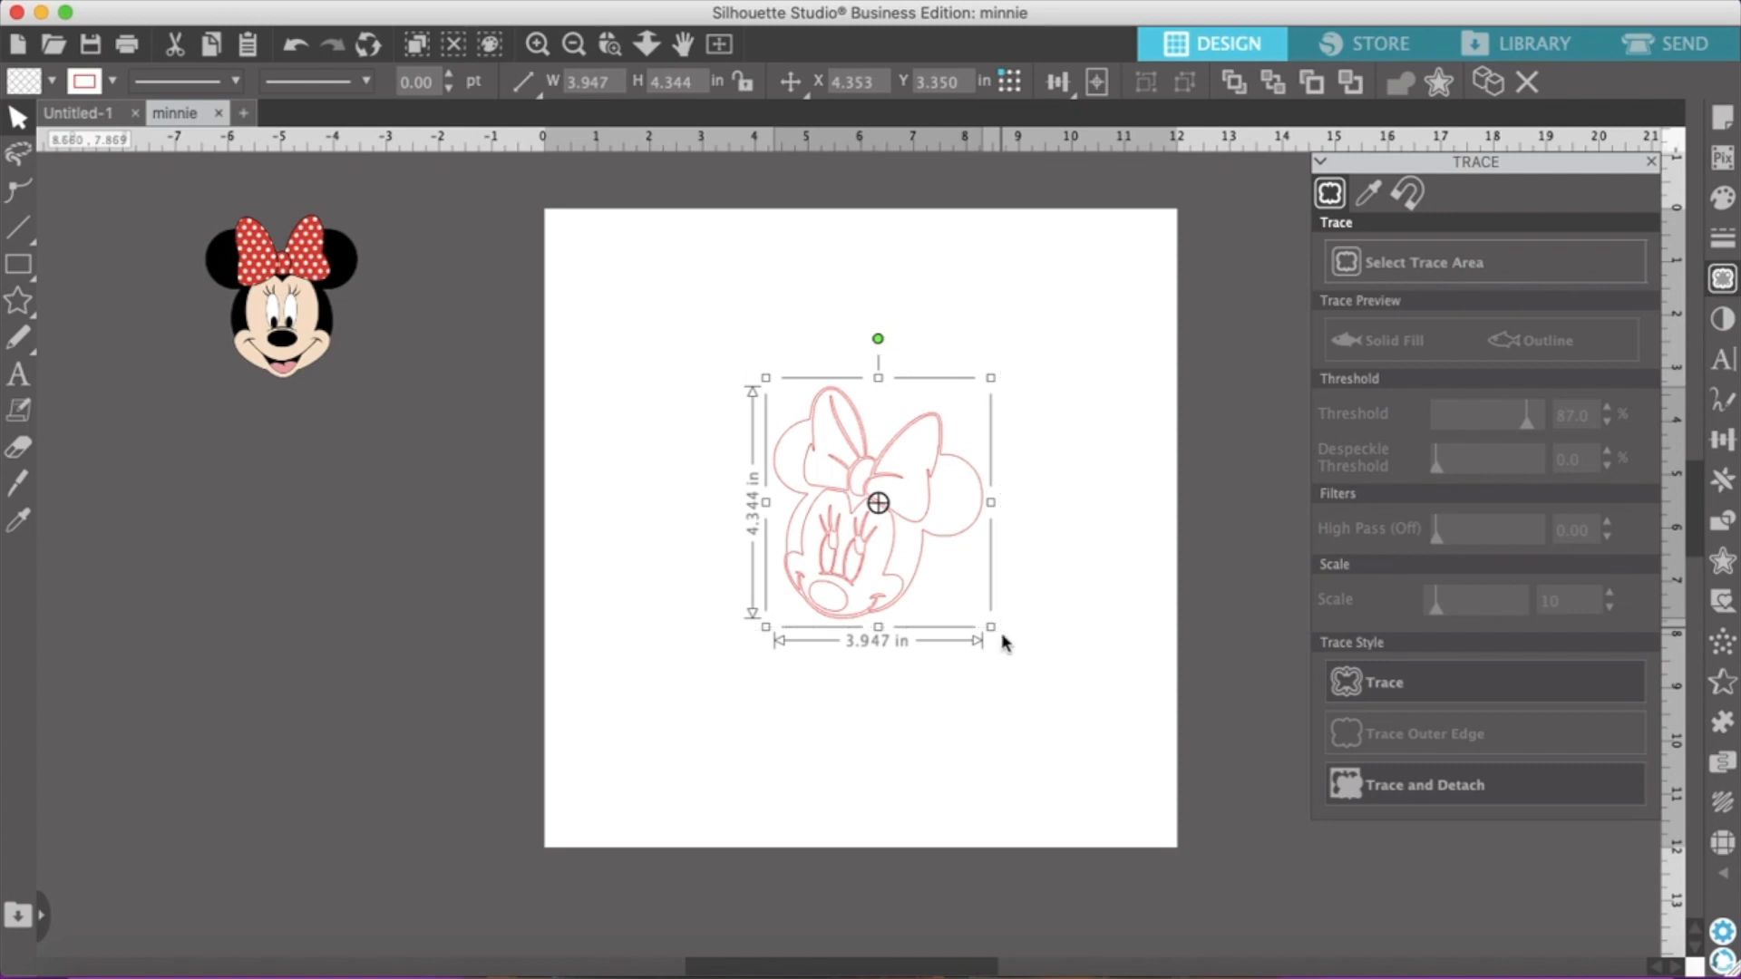
pyautogui.rightClick(883, 606)
pyautogui.scroll(-3, 925, 856)
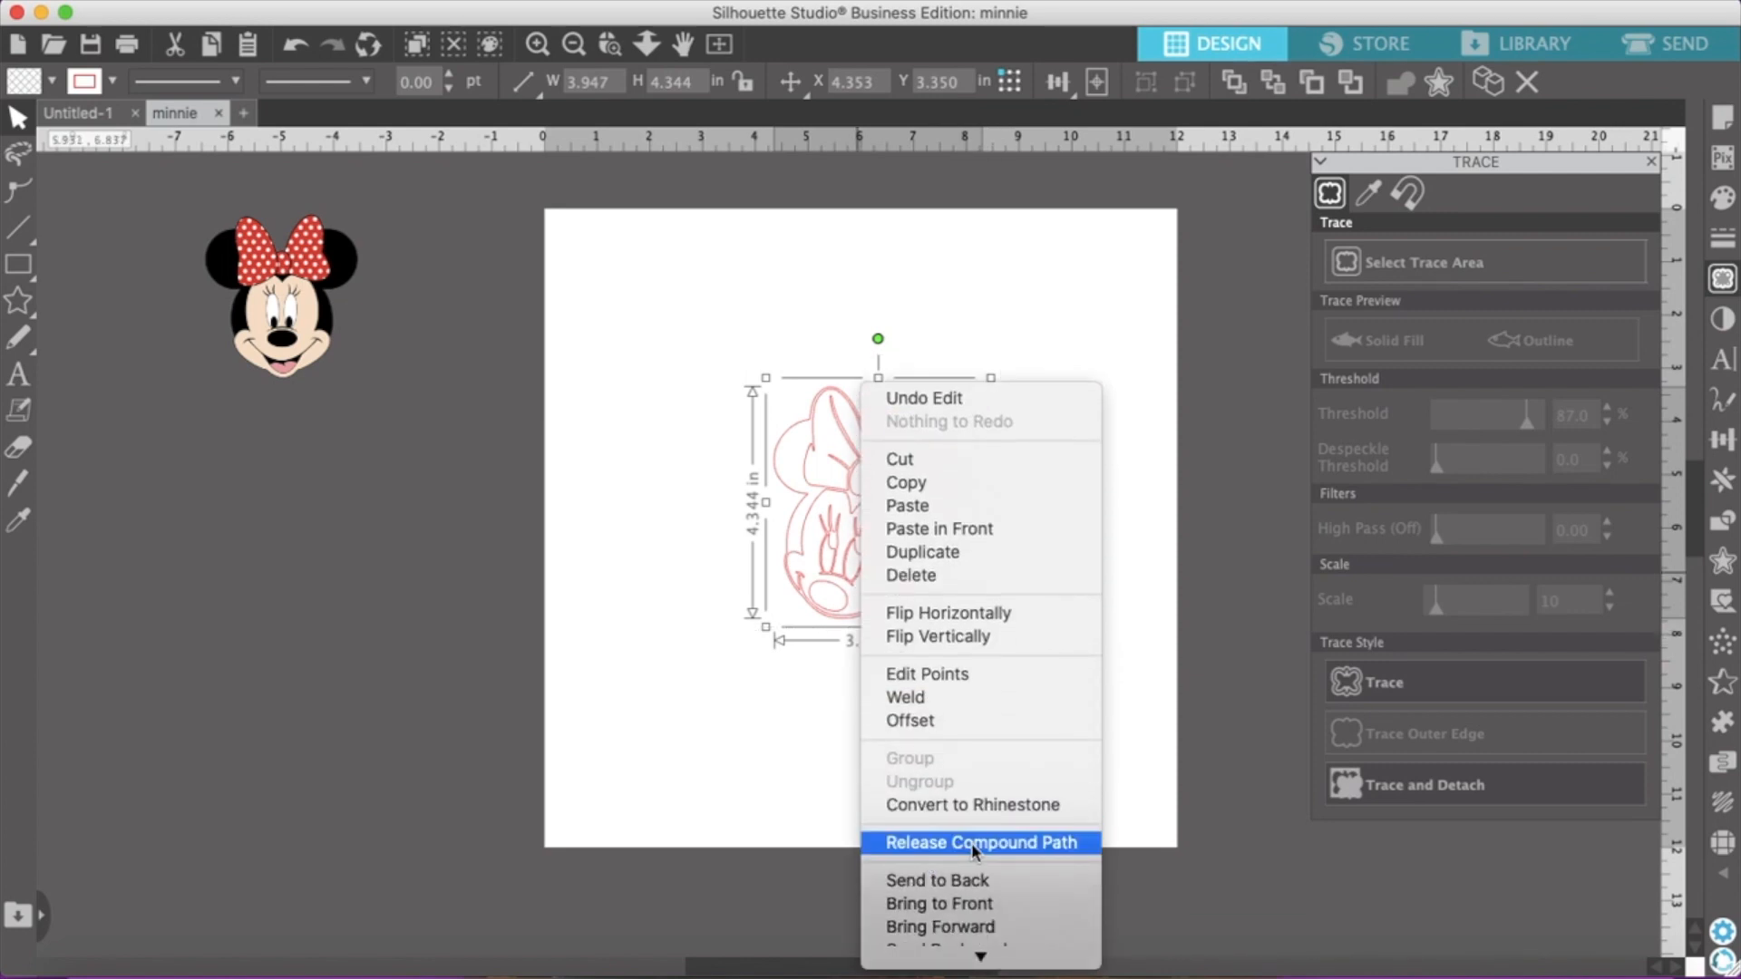
pyautogui.click(971, 841)
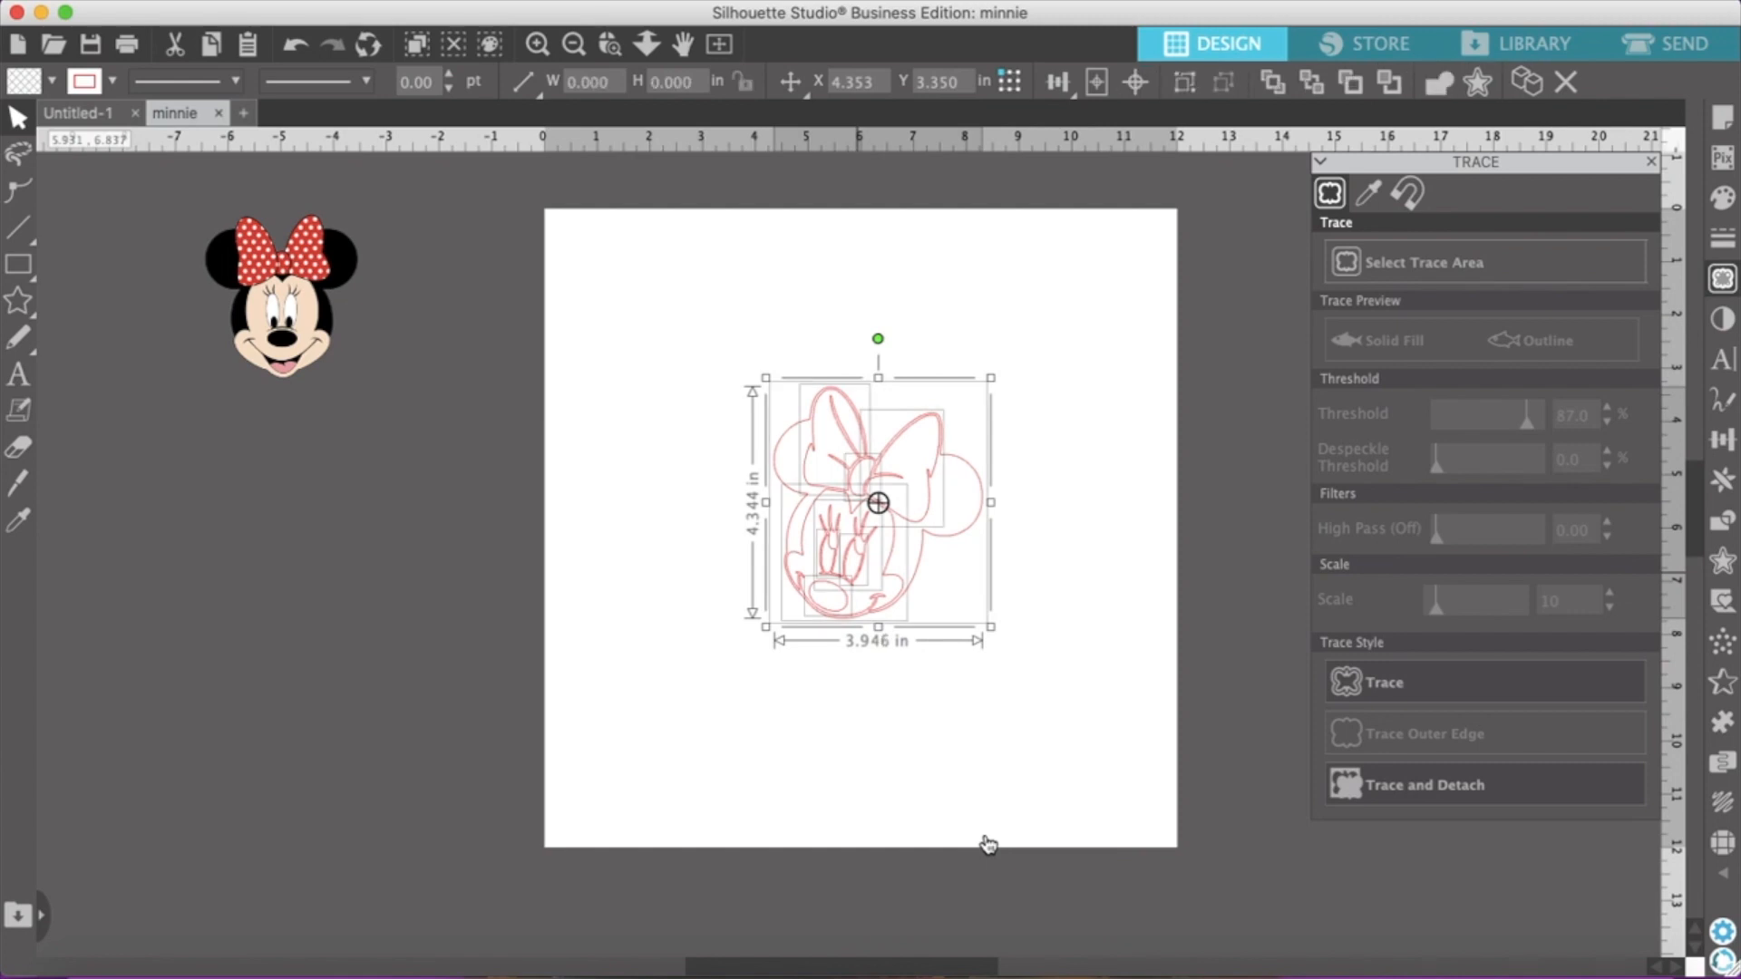
pyautogui.click(882, 766)
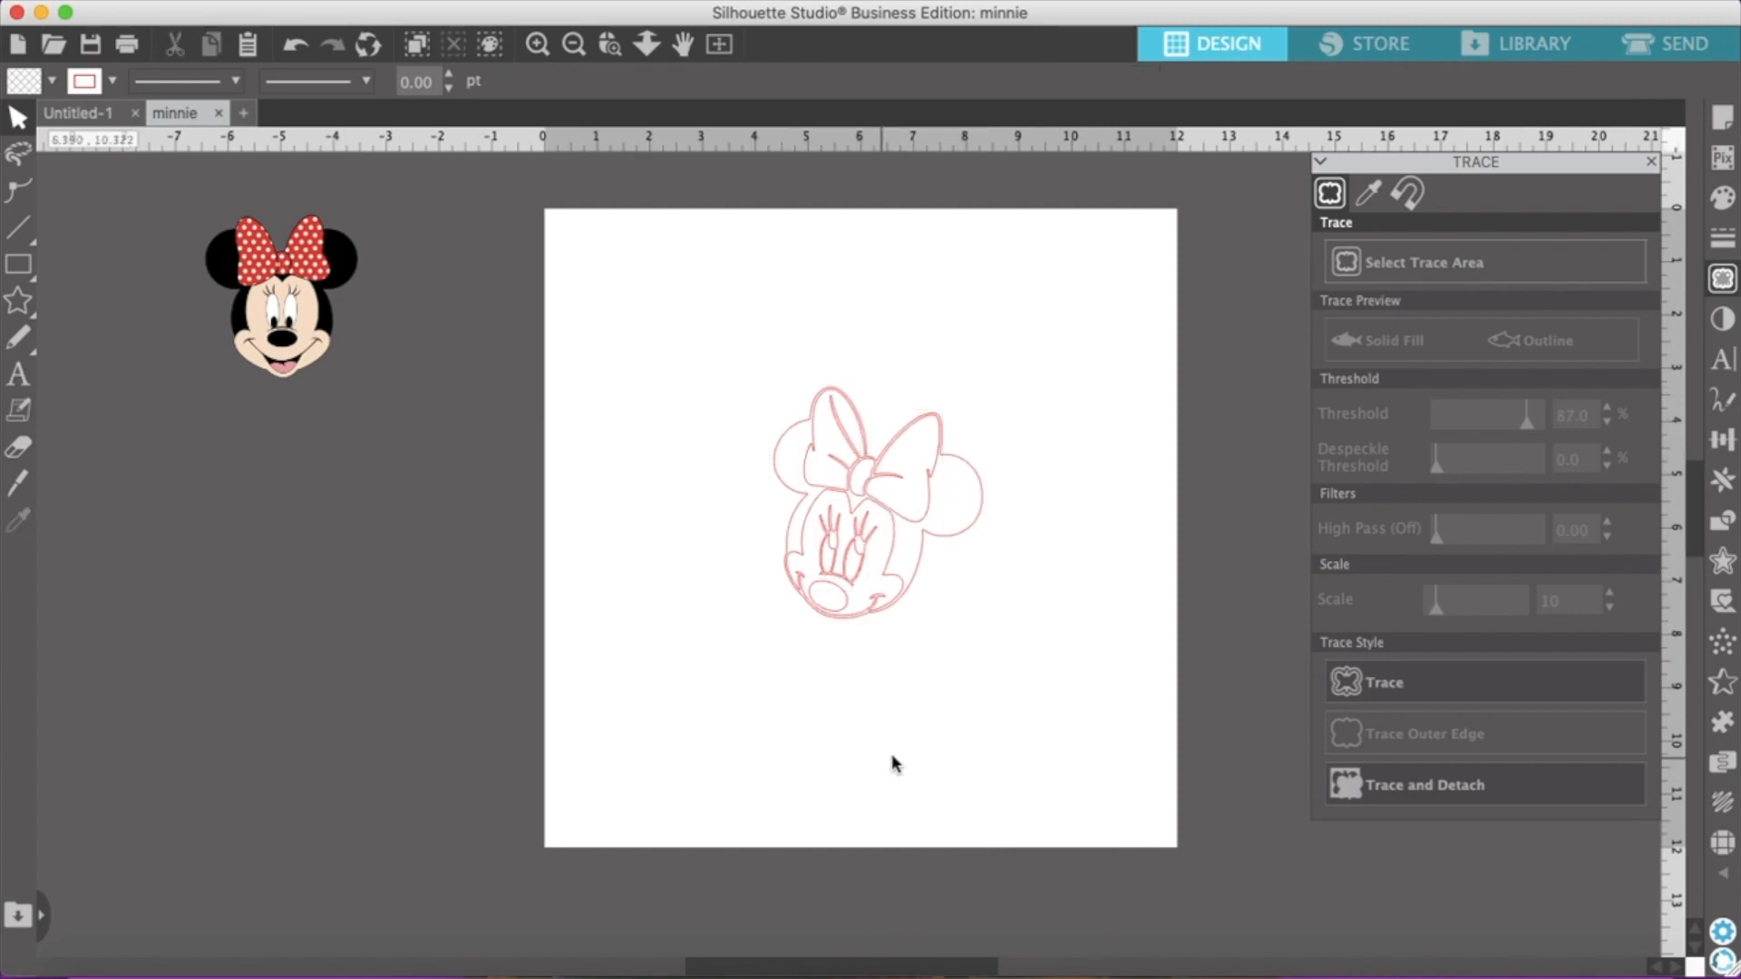
# Fill the outer head silhouette with near-black and move it off the page, below the polka-dot-bow face
pyautogui.moveTo(986, 511)
pyautogui.mouseDown()
pyautogui.moveTo(1055, 489)
pyautogui.moveTo(1134, 381)
pyautogui.moveTo(1205, 377)
pyautogui.mouseUp()
pyautogui.click(978, 264)
pyautogui.moveTo(975, 236); pyautogui.dragTo(1206, 517)
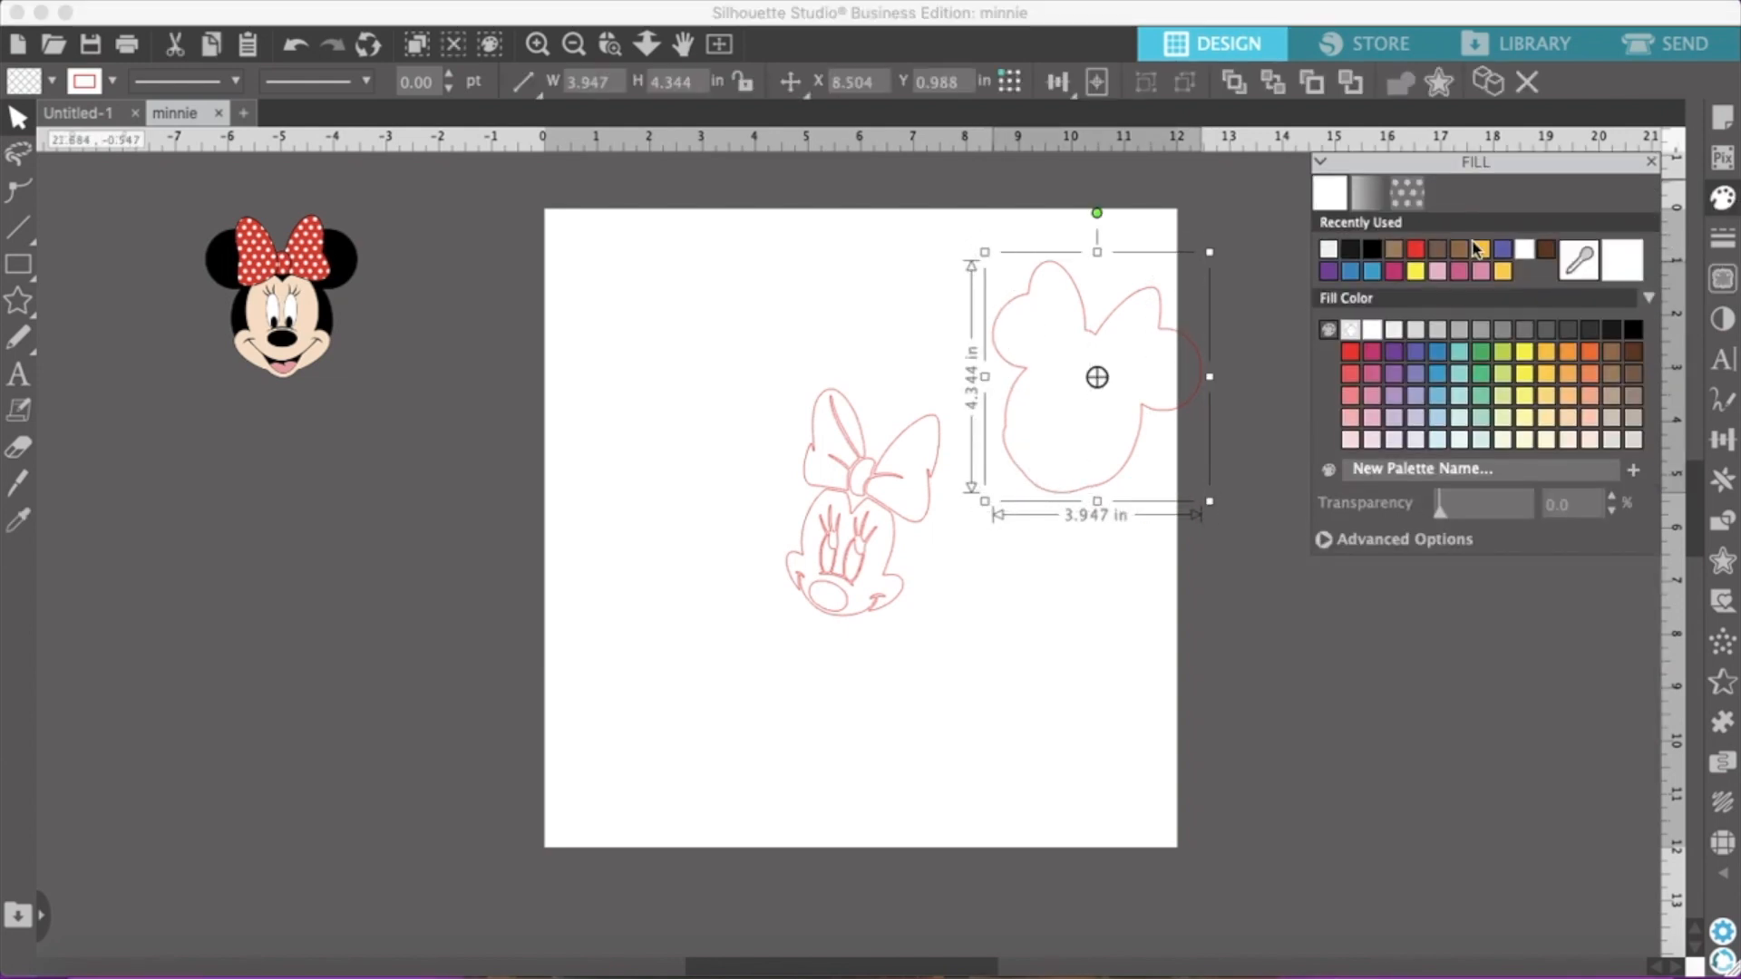
pyautogui.click(1356, 258)
pyautogui.moveTo(1108, 459); pyautogui.dragTo(626, 435)
pyautogui.moveTo(487, 617); pyautogui.dragTo(317, 689)
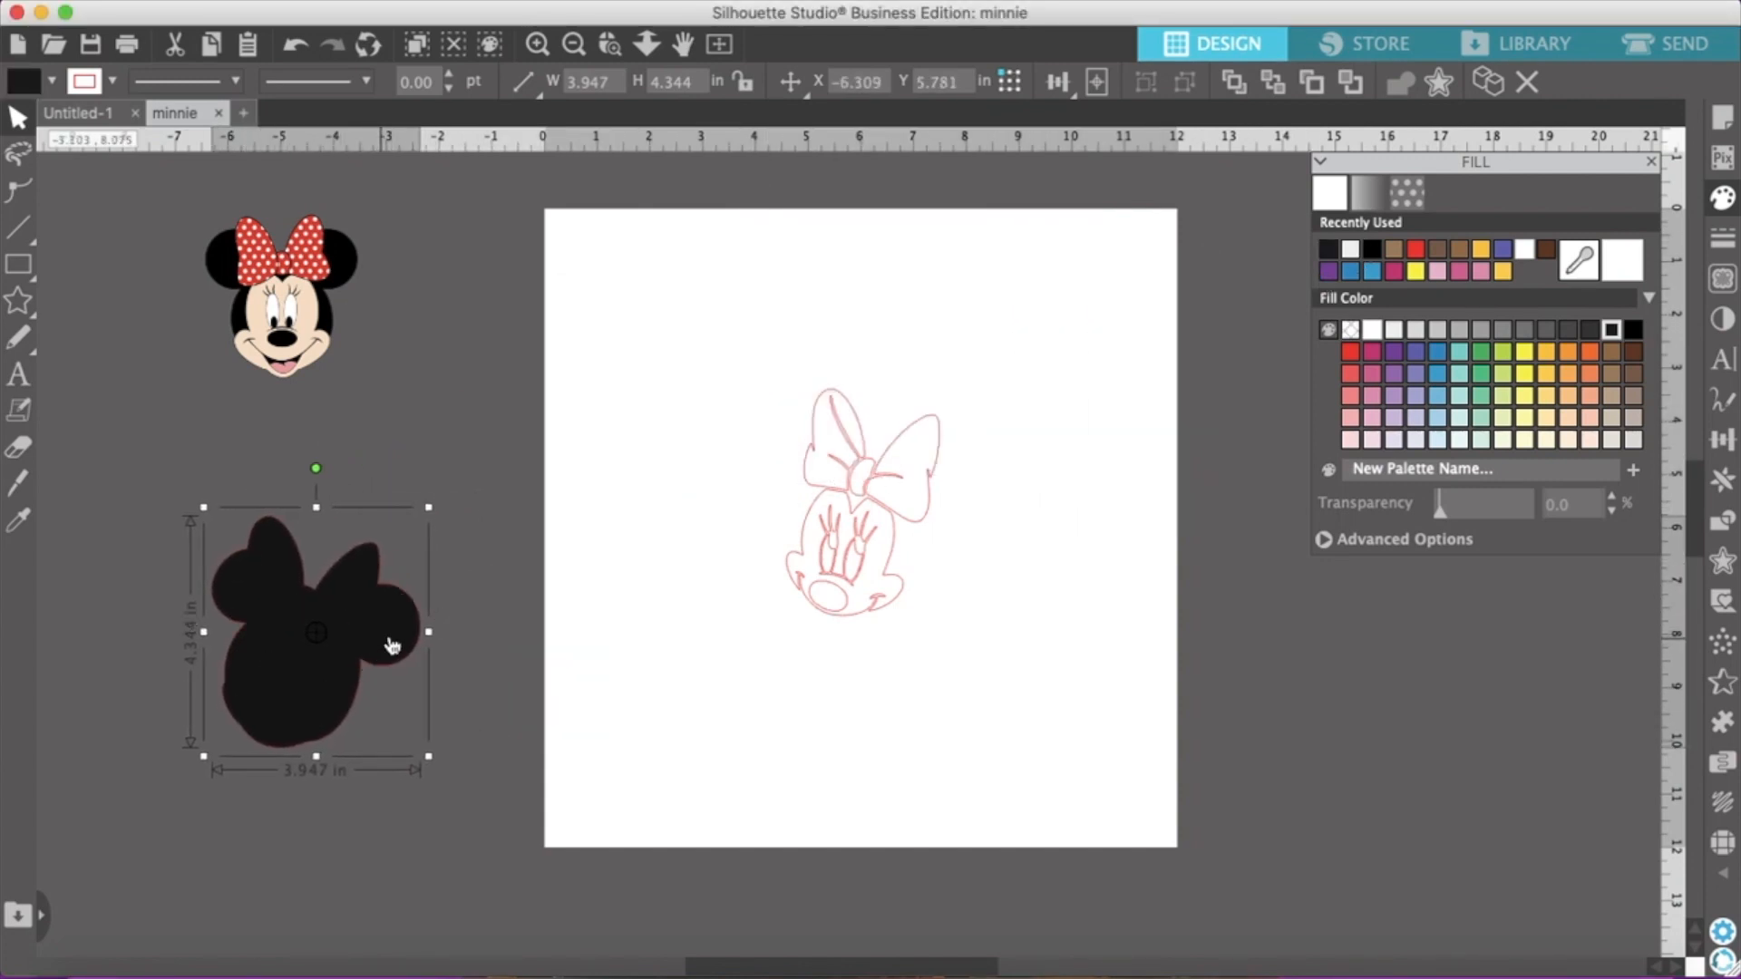
# Move the near-black head silhouette closer, so it overlaps the page's left edge
pyautogui.click(538, 45)
pyautogui.click(538, 45)
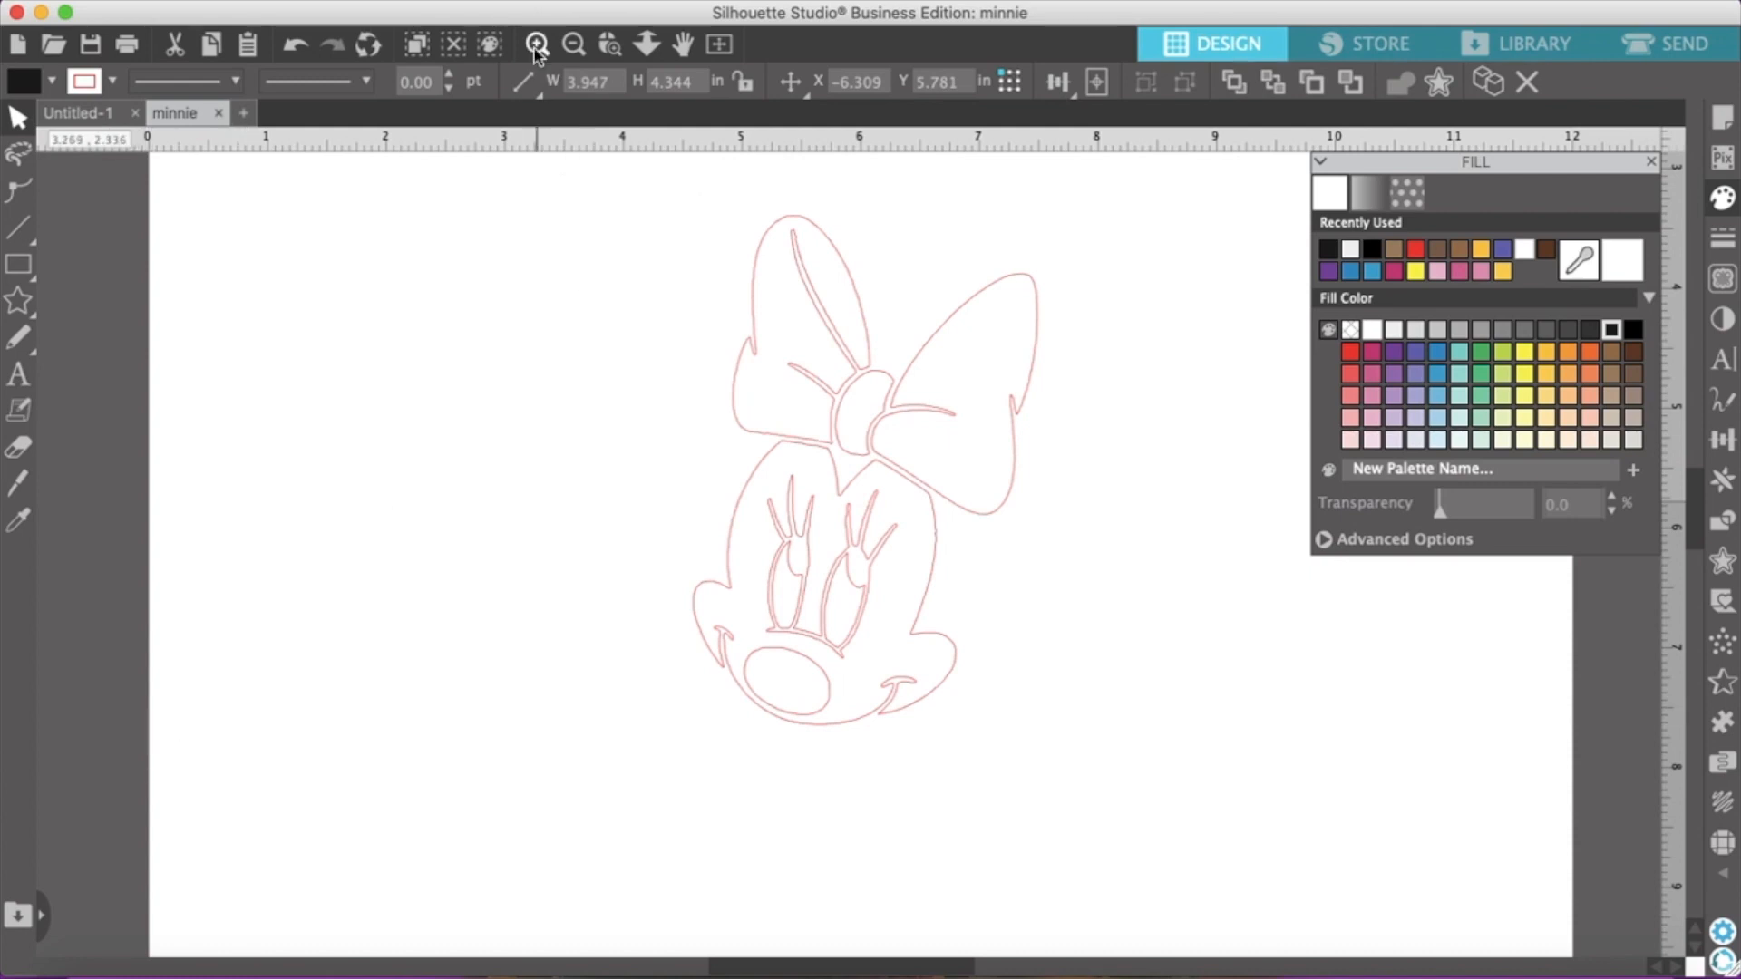
pyautogui.click(574, 45)
pyautogui.moveTo(136, 685); pyautogui.dragTo(426, 746)
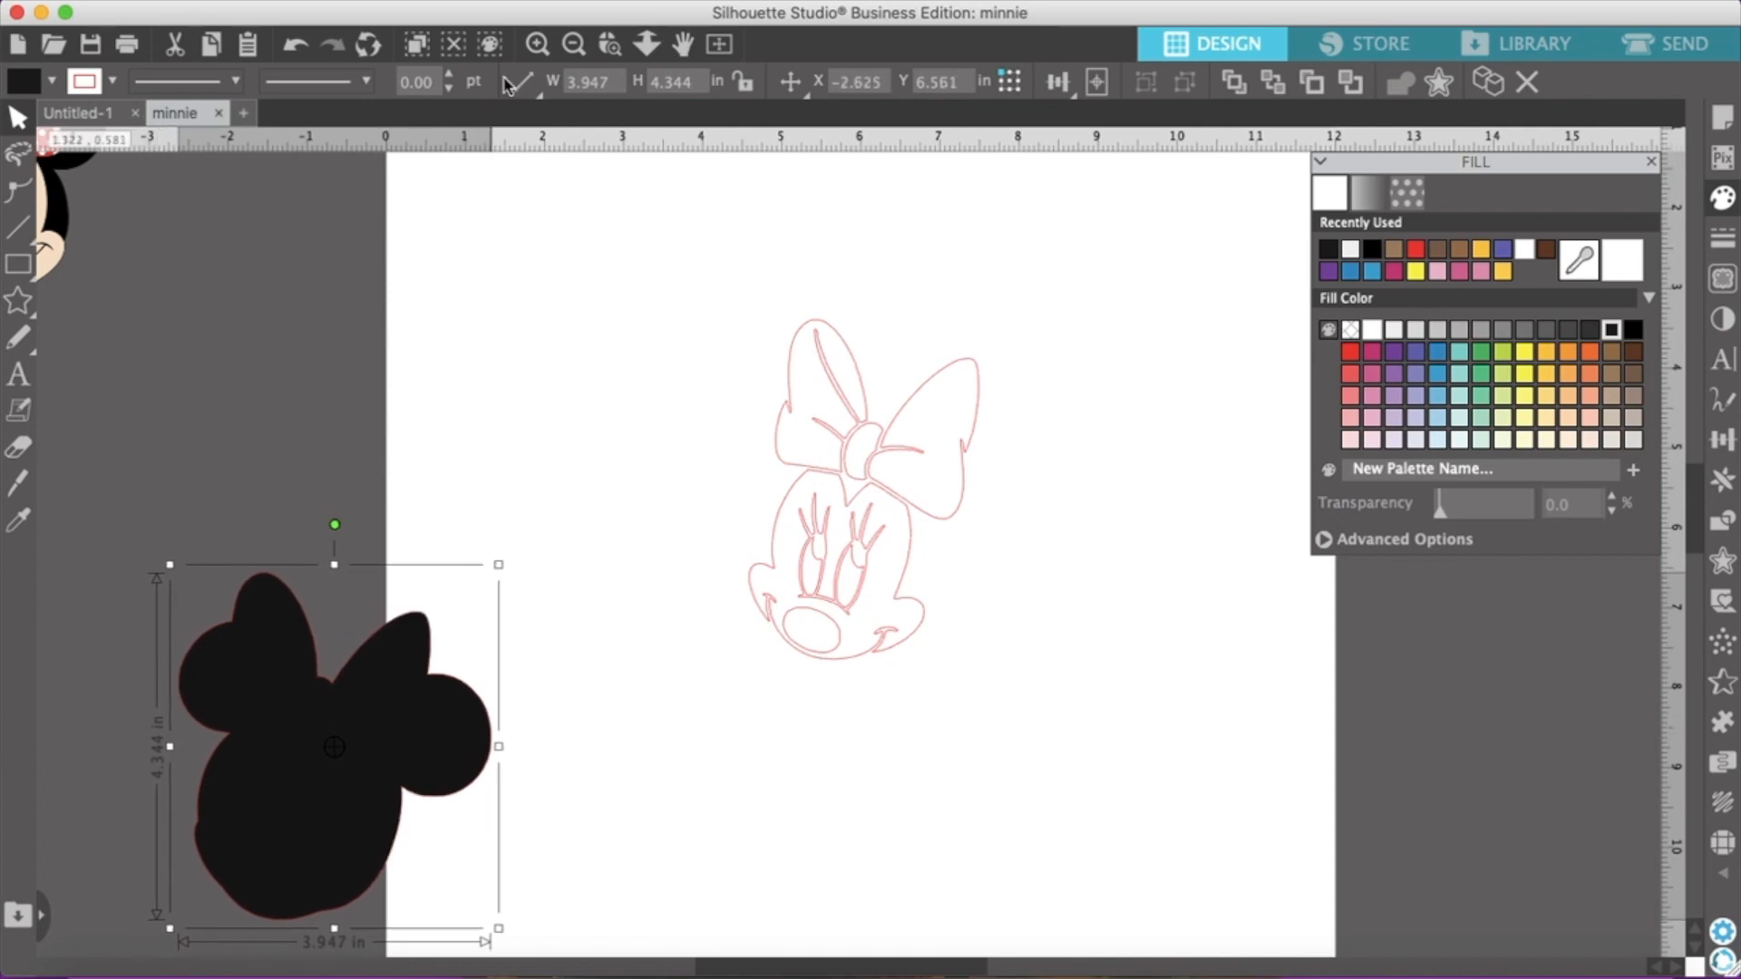
pyautogui.click(538, 44)
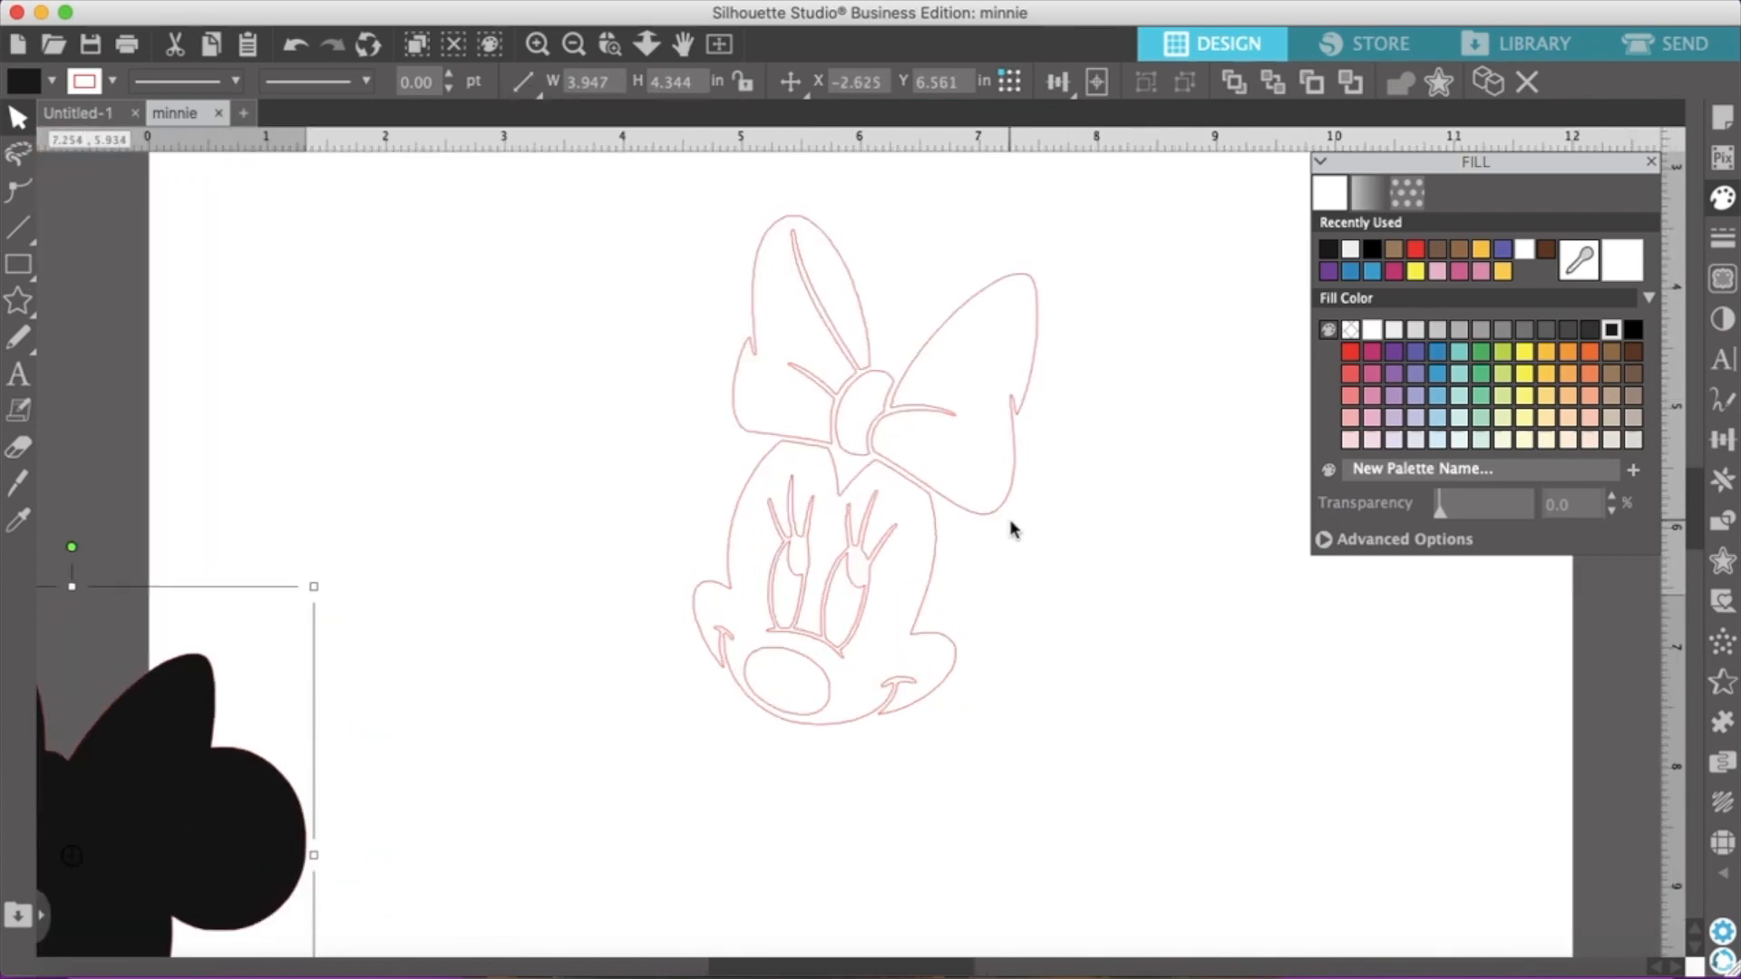
# Group the two loops of the traced bow and fill them with magenta
pyautogui.click(725, 212)
pyautogui.moveTo(726, 212); pyautogui.dragTo(1166, 303)
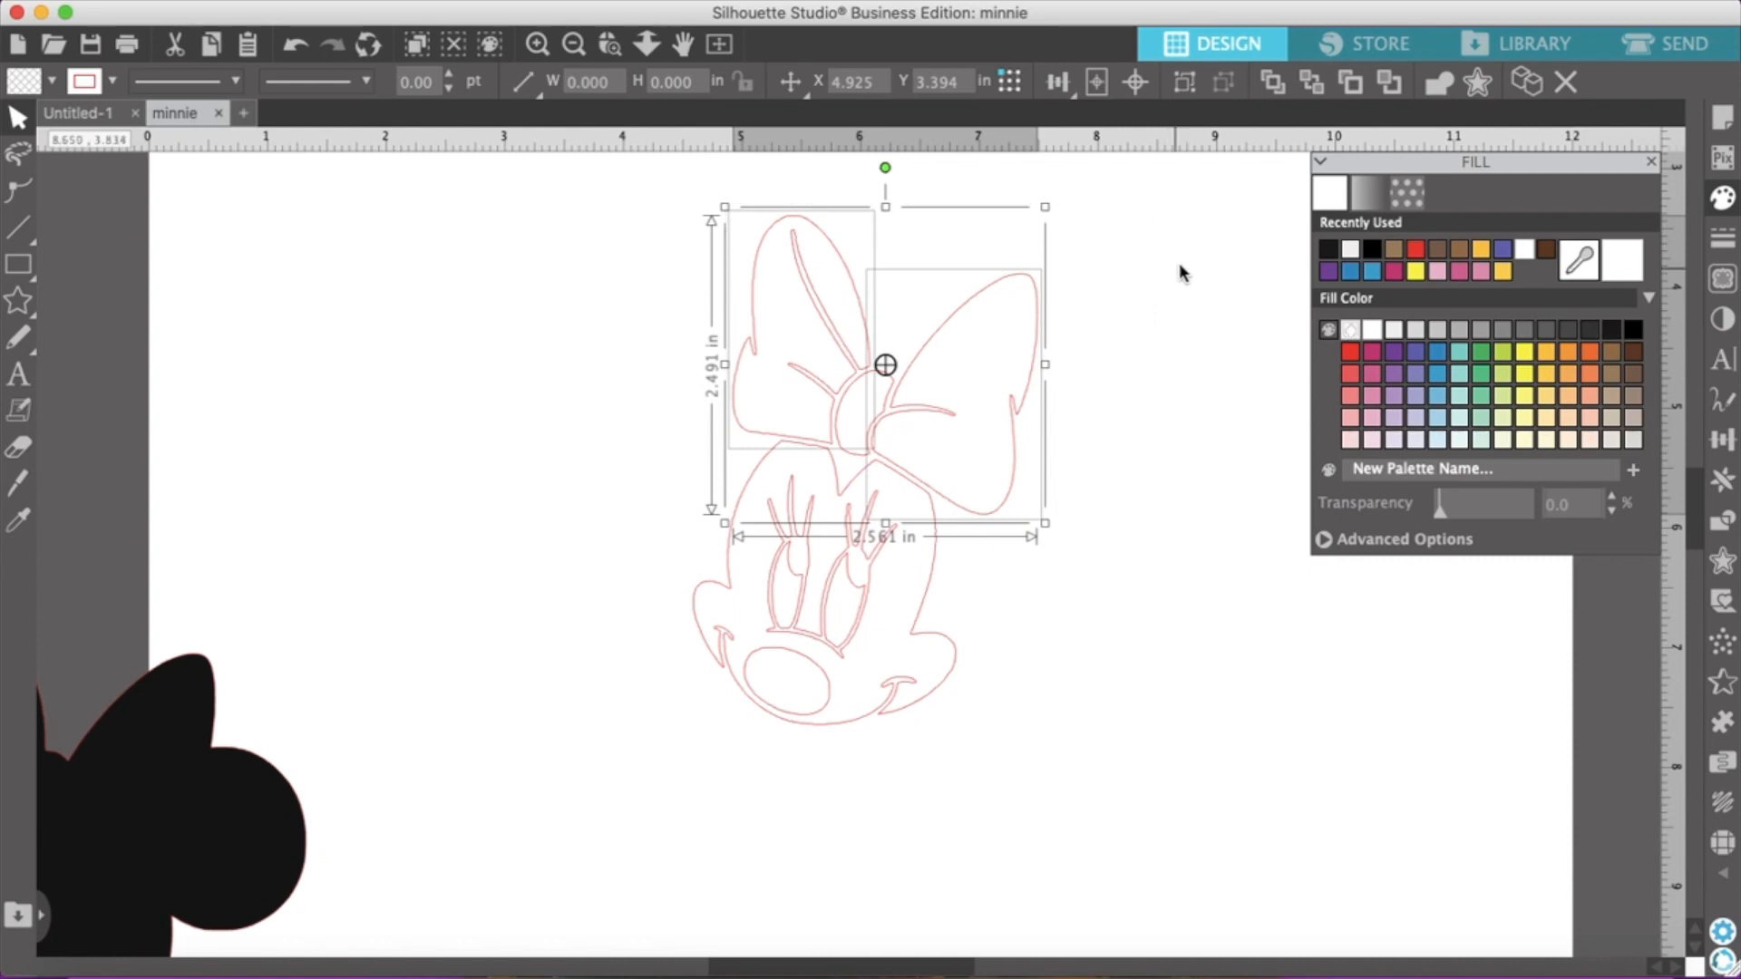
pyautogui.rightClick(988, 419)
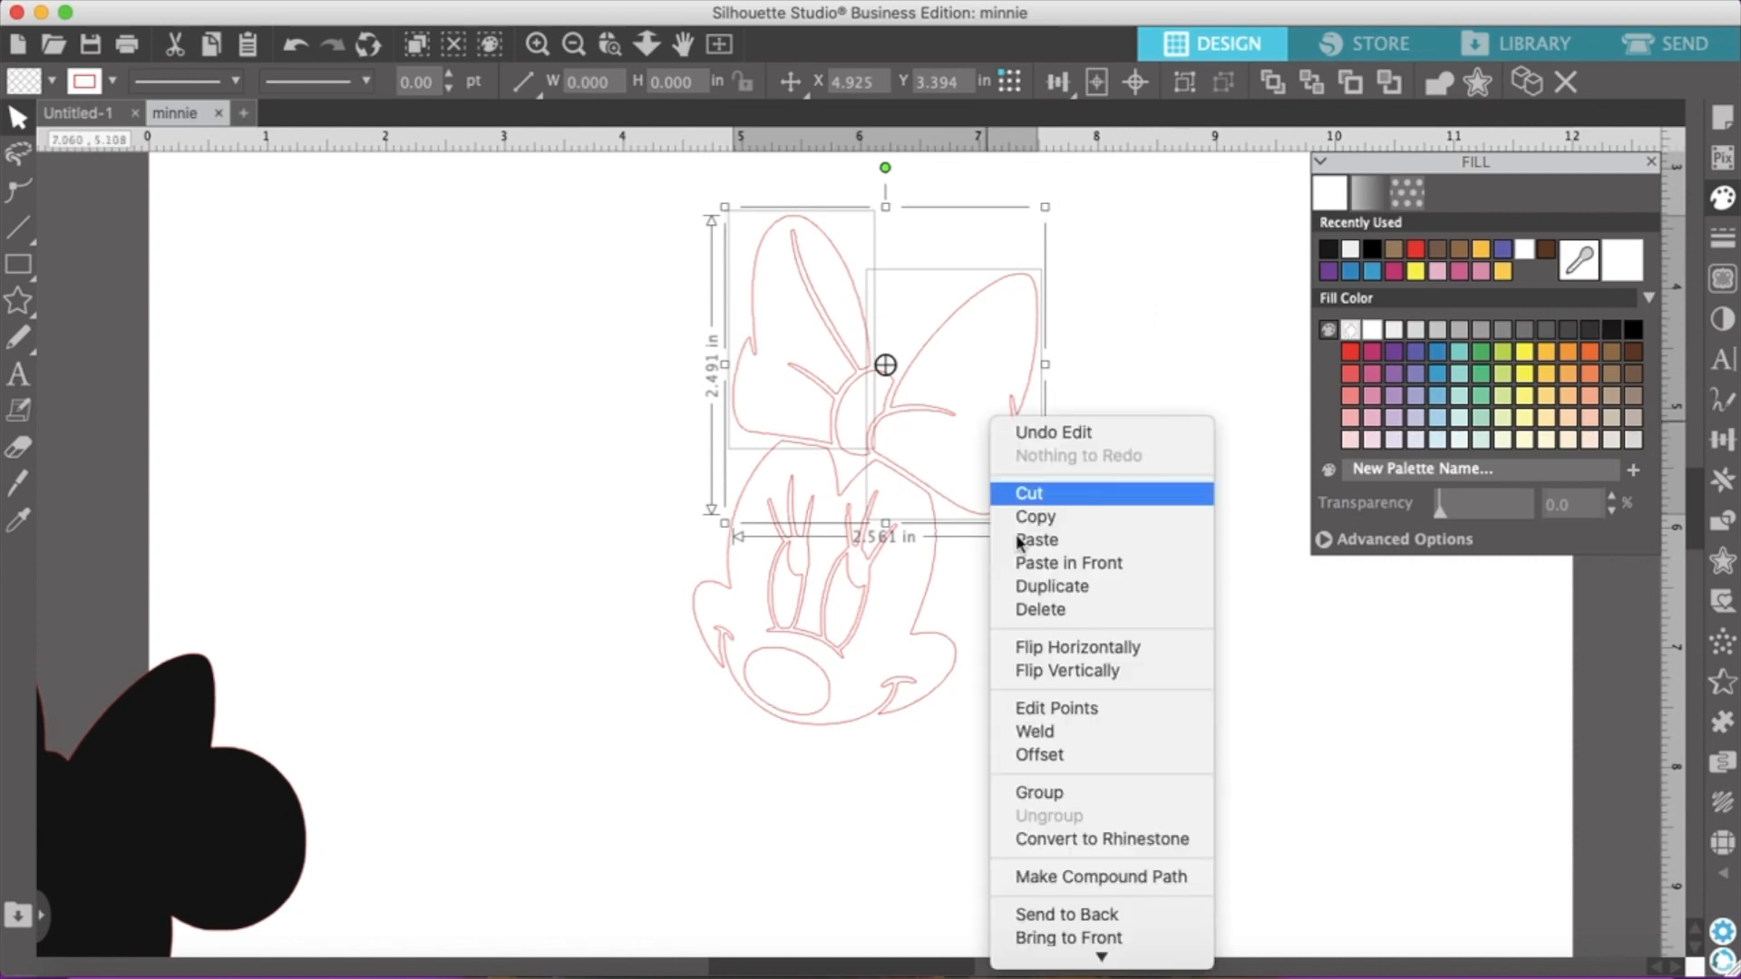
pyautogui.click(1082, 792)
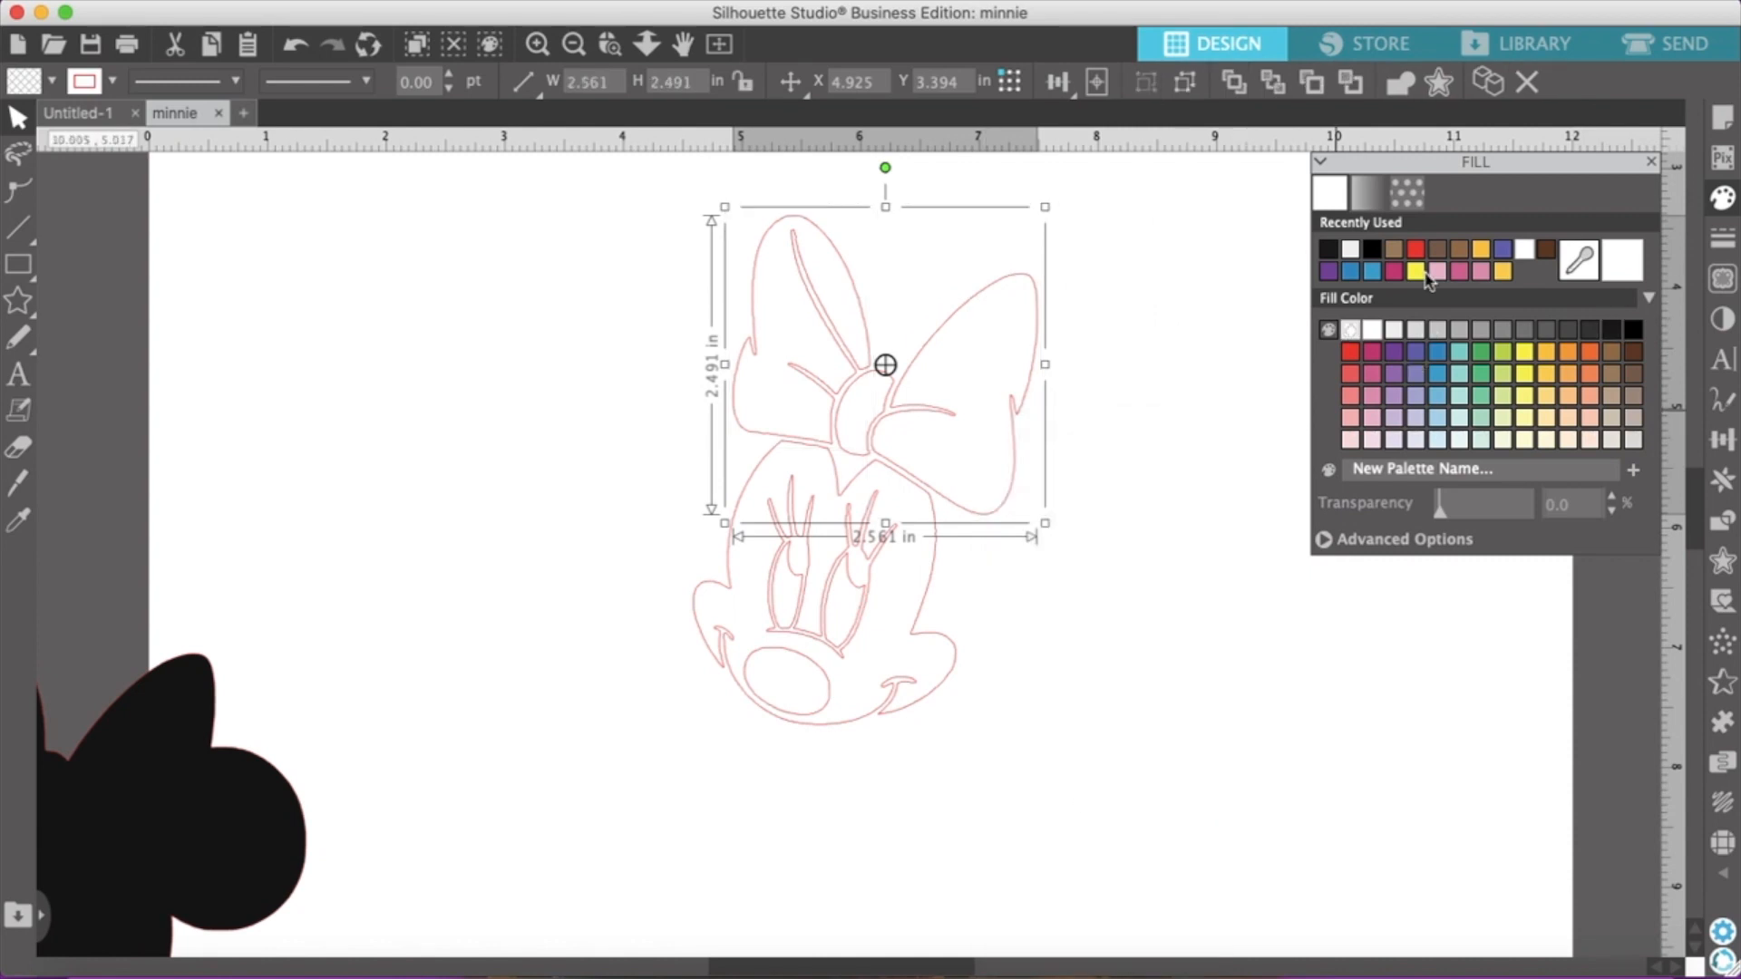
pyautogui.click(1372, 357)
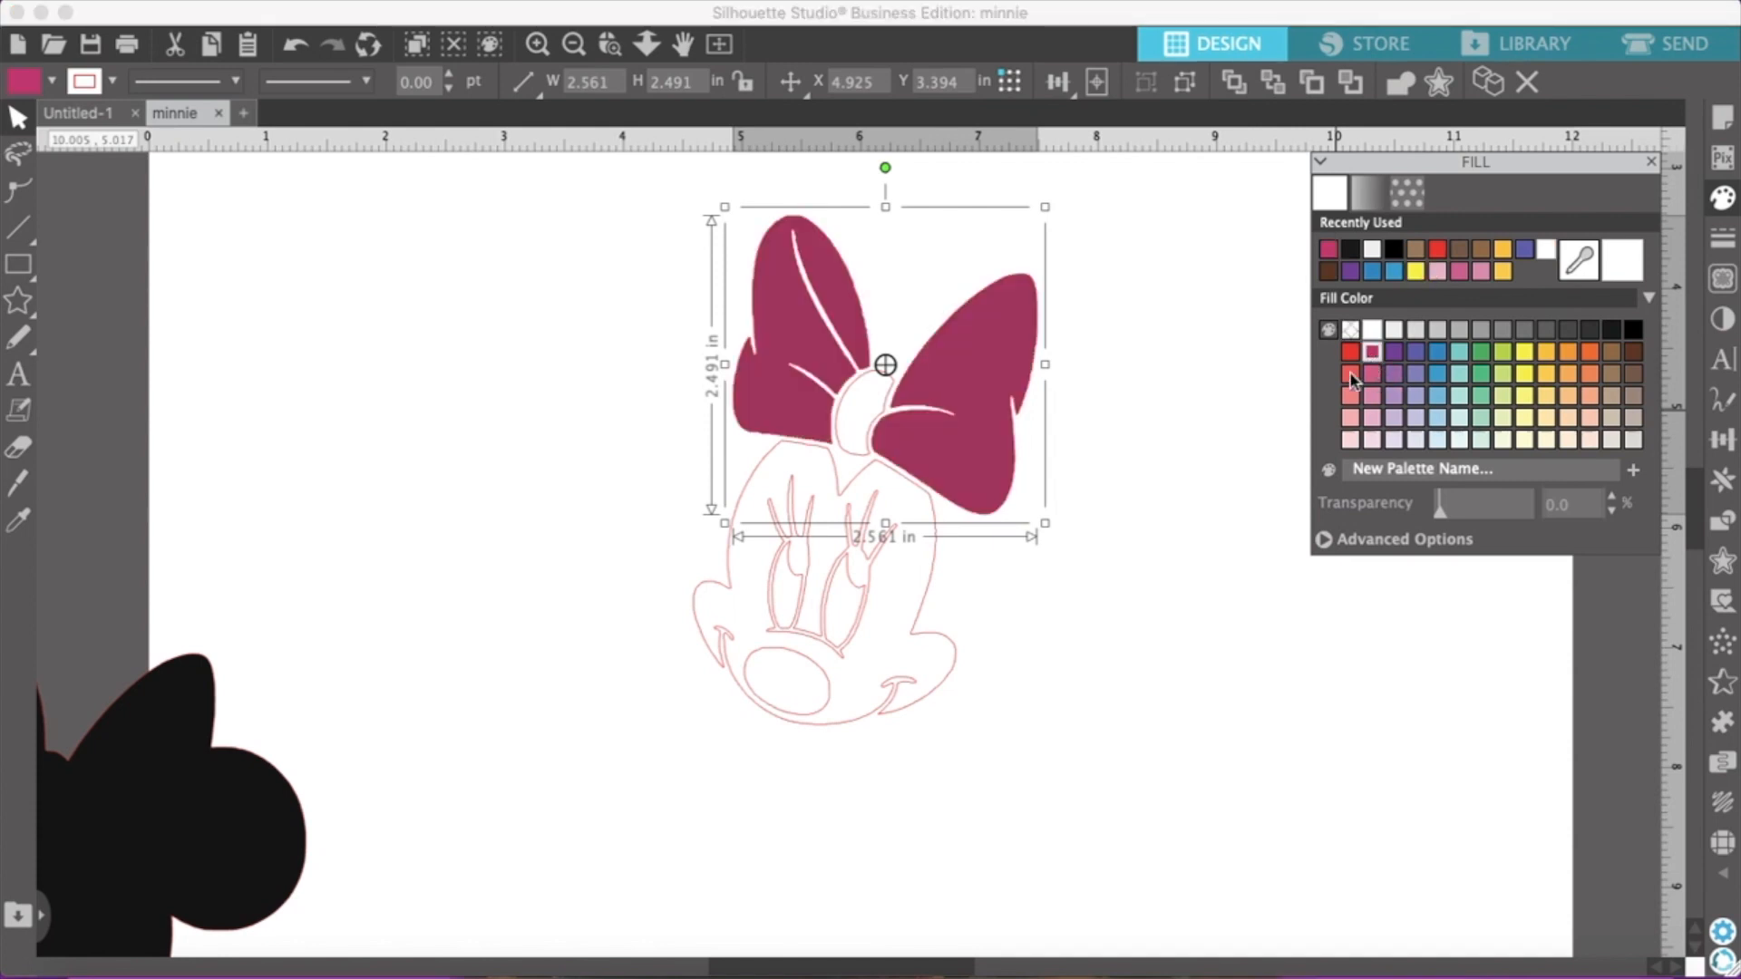
pyautogui.moveTo(961, 481)
pyautogui.mouseDown()
pyautogui.moveTo(933, 481)
pyautogui.moveTo(965, 486)
pyautogui.mouseUp()
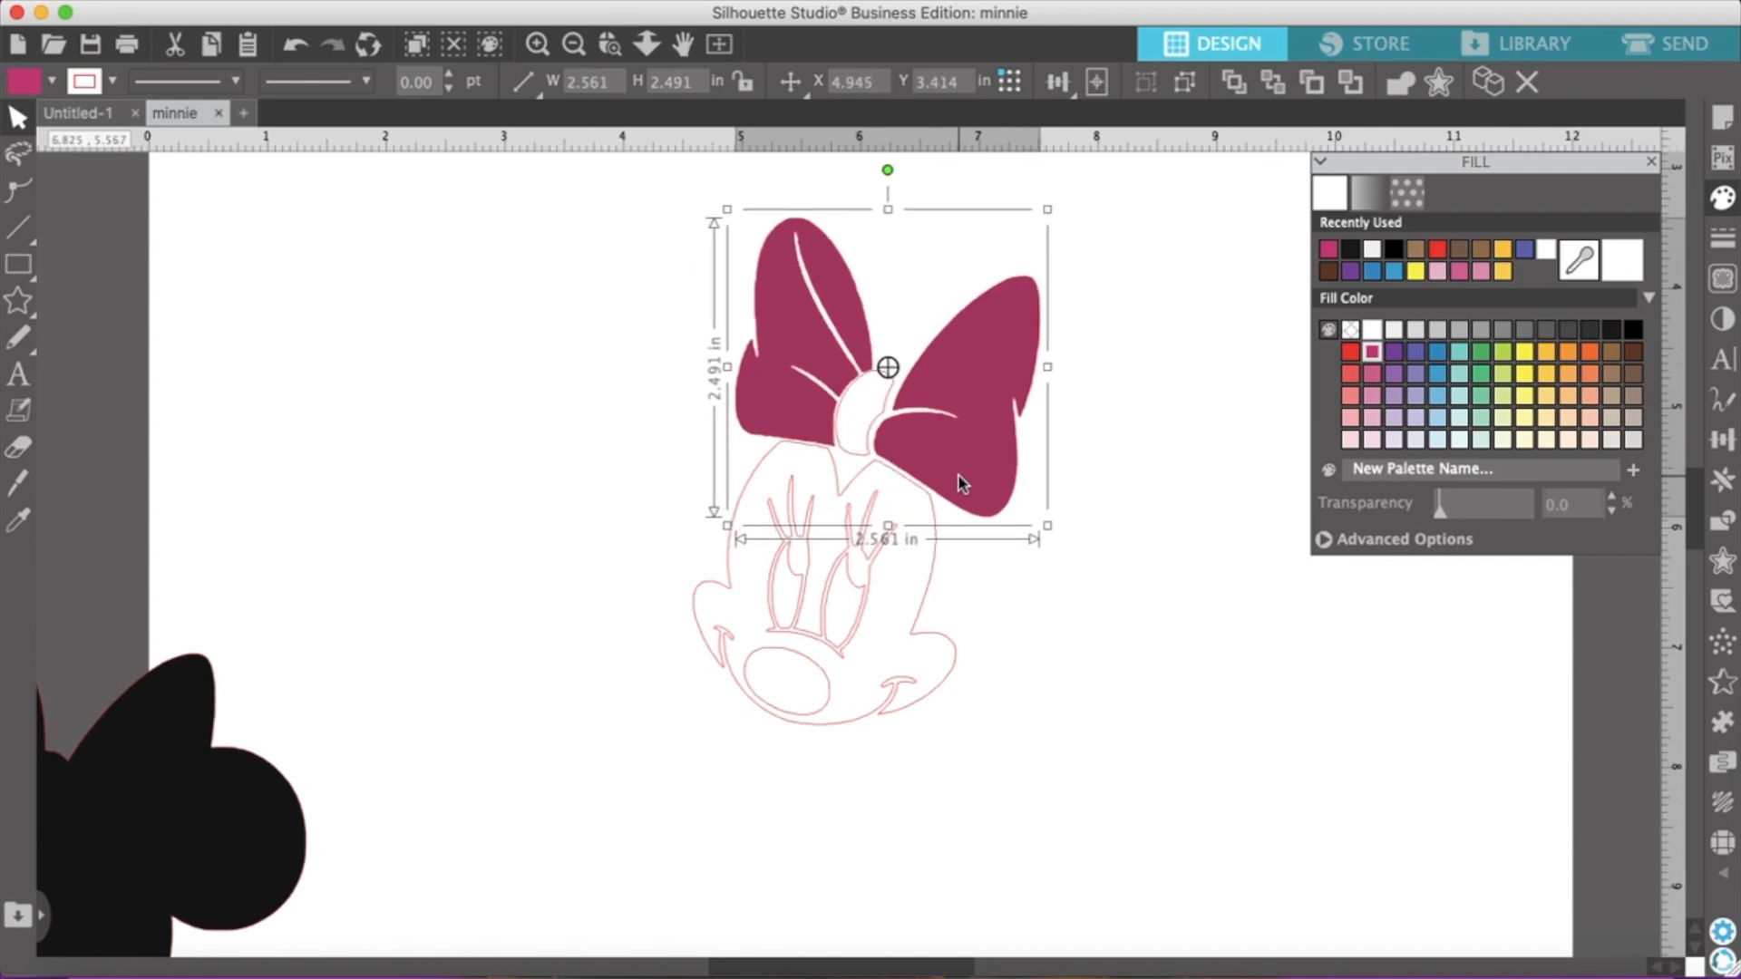
# Group the center knot with the bow loops, fill the whole bow magenta and set it aside near the page's left edge
pyautogui.click(1183, 434)
pyautogui.moveTo(710, 194); pyautogui.dragTo(1111, 511)
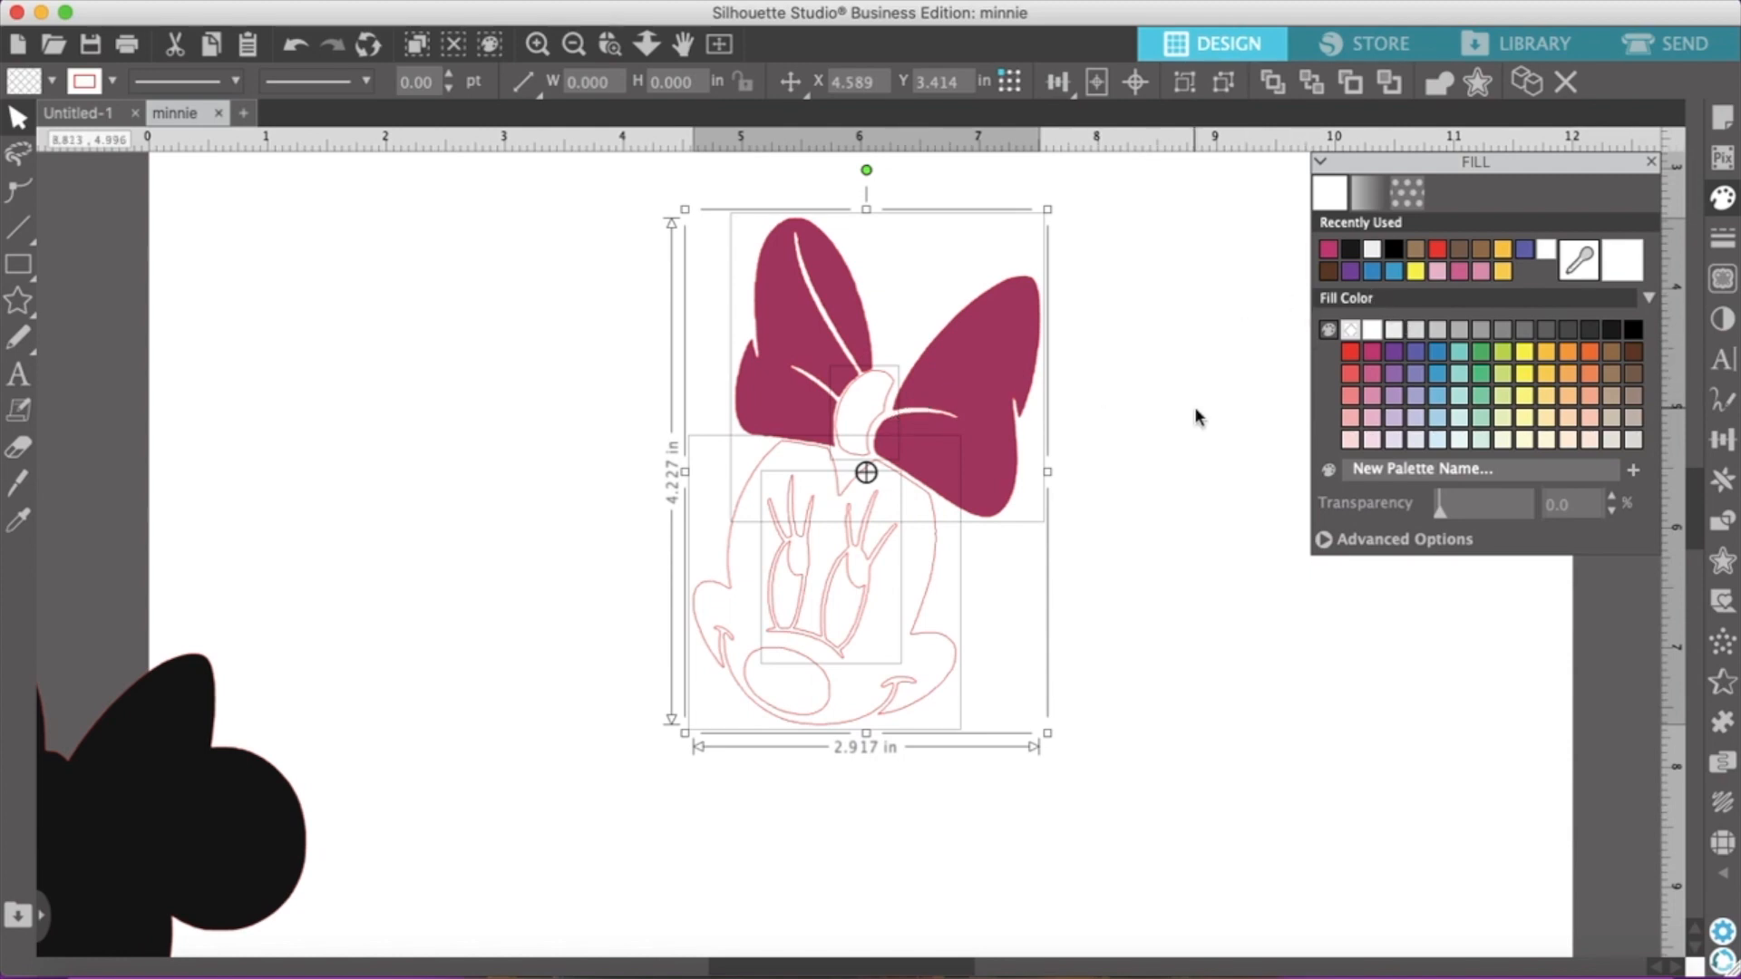
pyautogui.click(1169, 405)
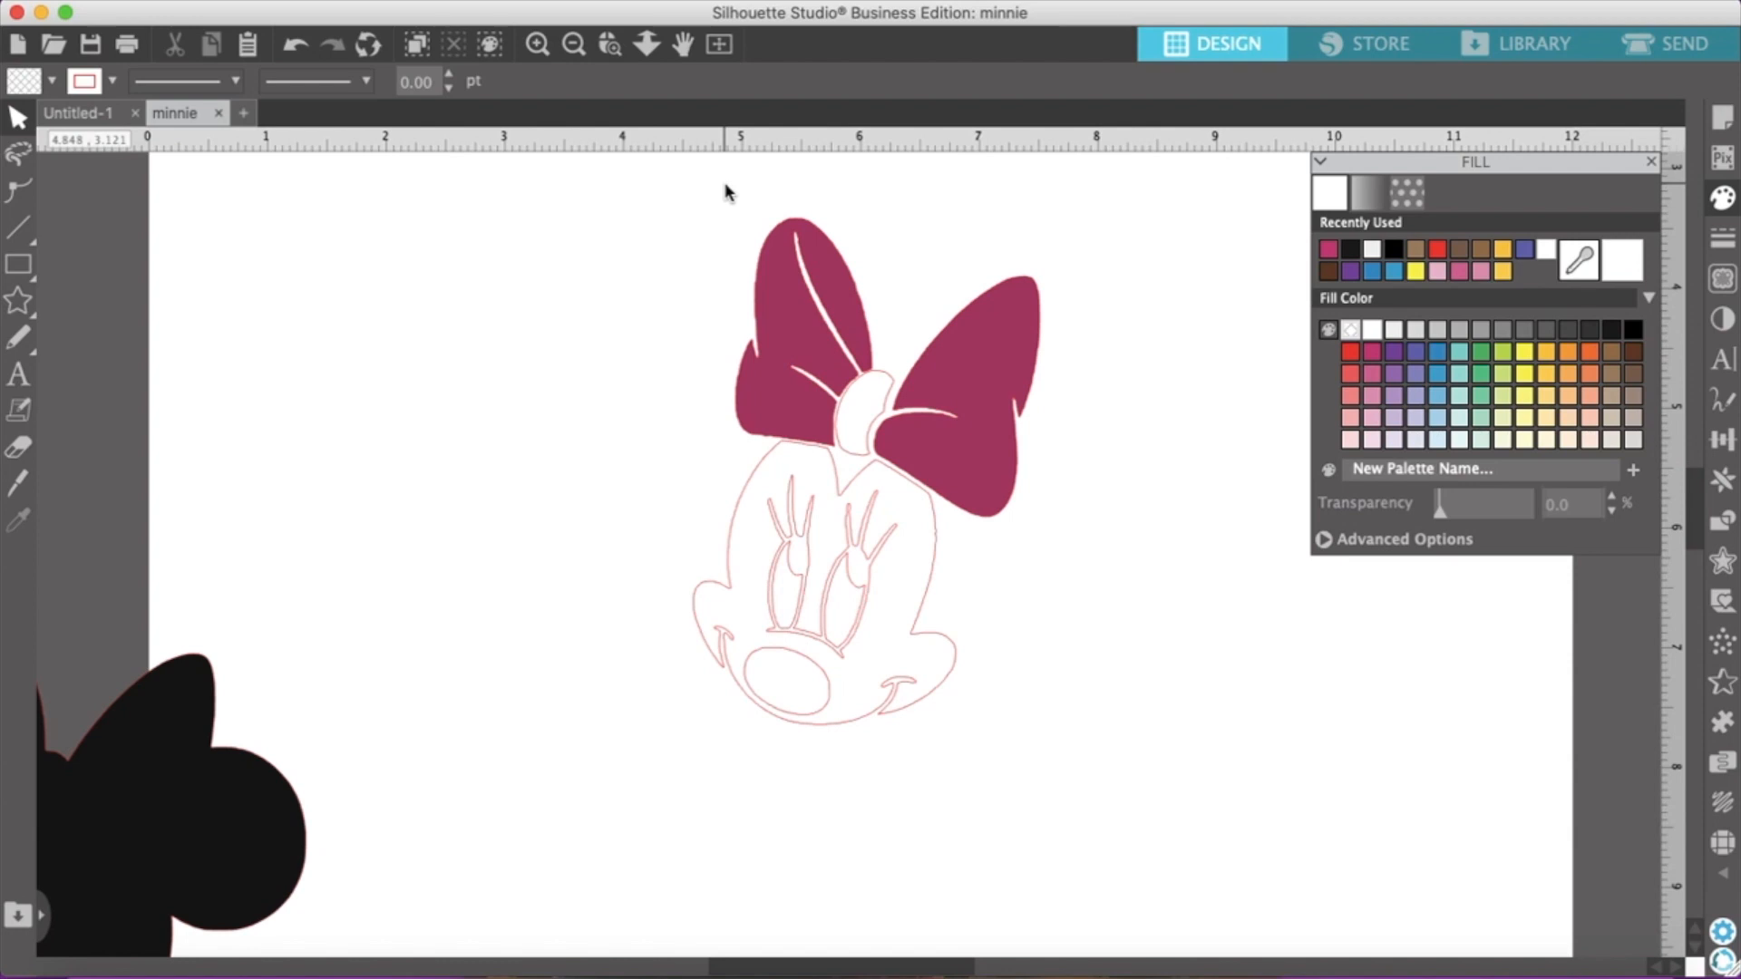
pyautogui.moveTo(749, 278); pyautogui.dragTo(1053, 432)
pyautogui.rightClick(963, 389)
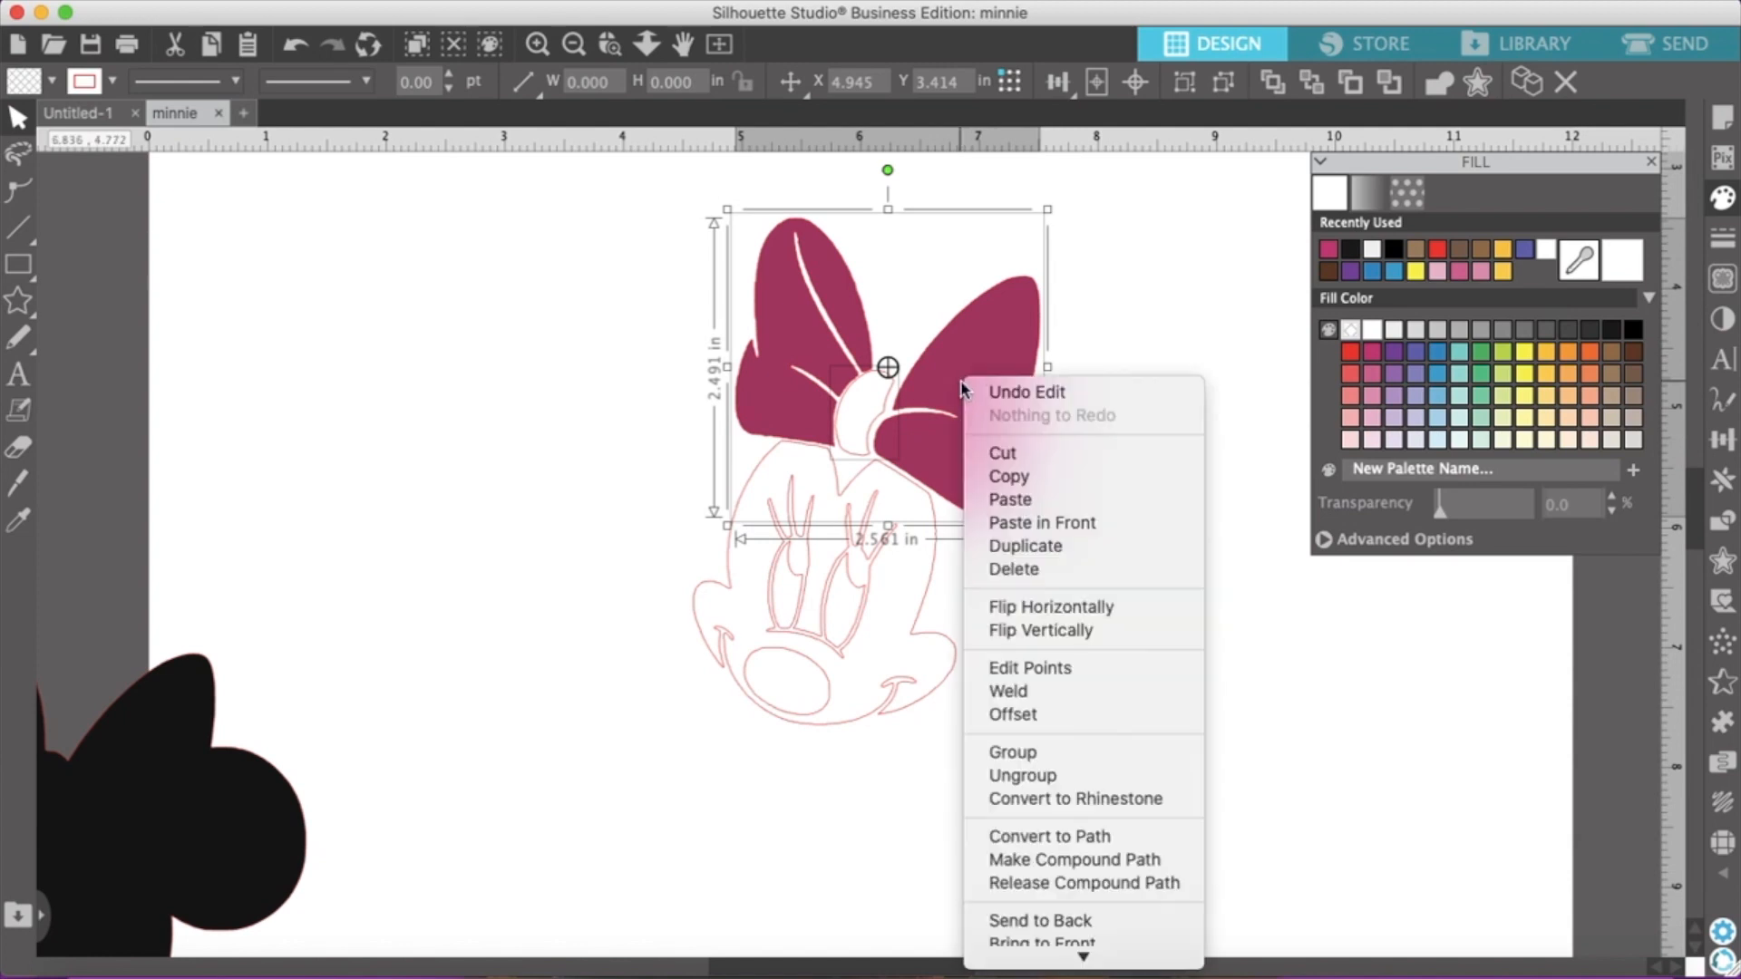
pyautogui.click(1014, 752)
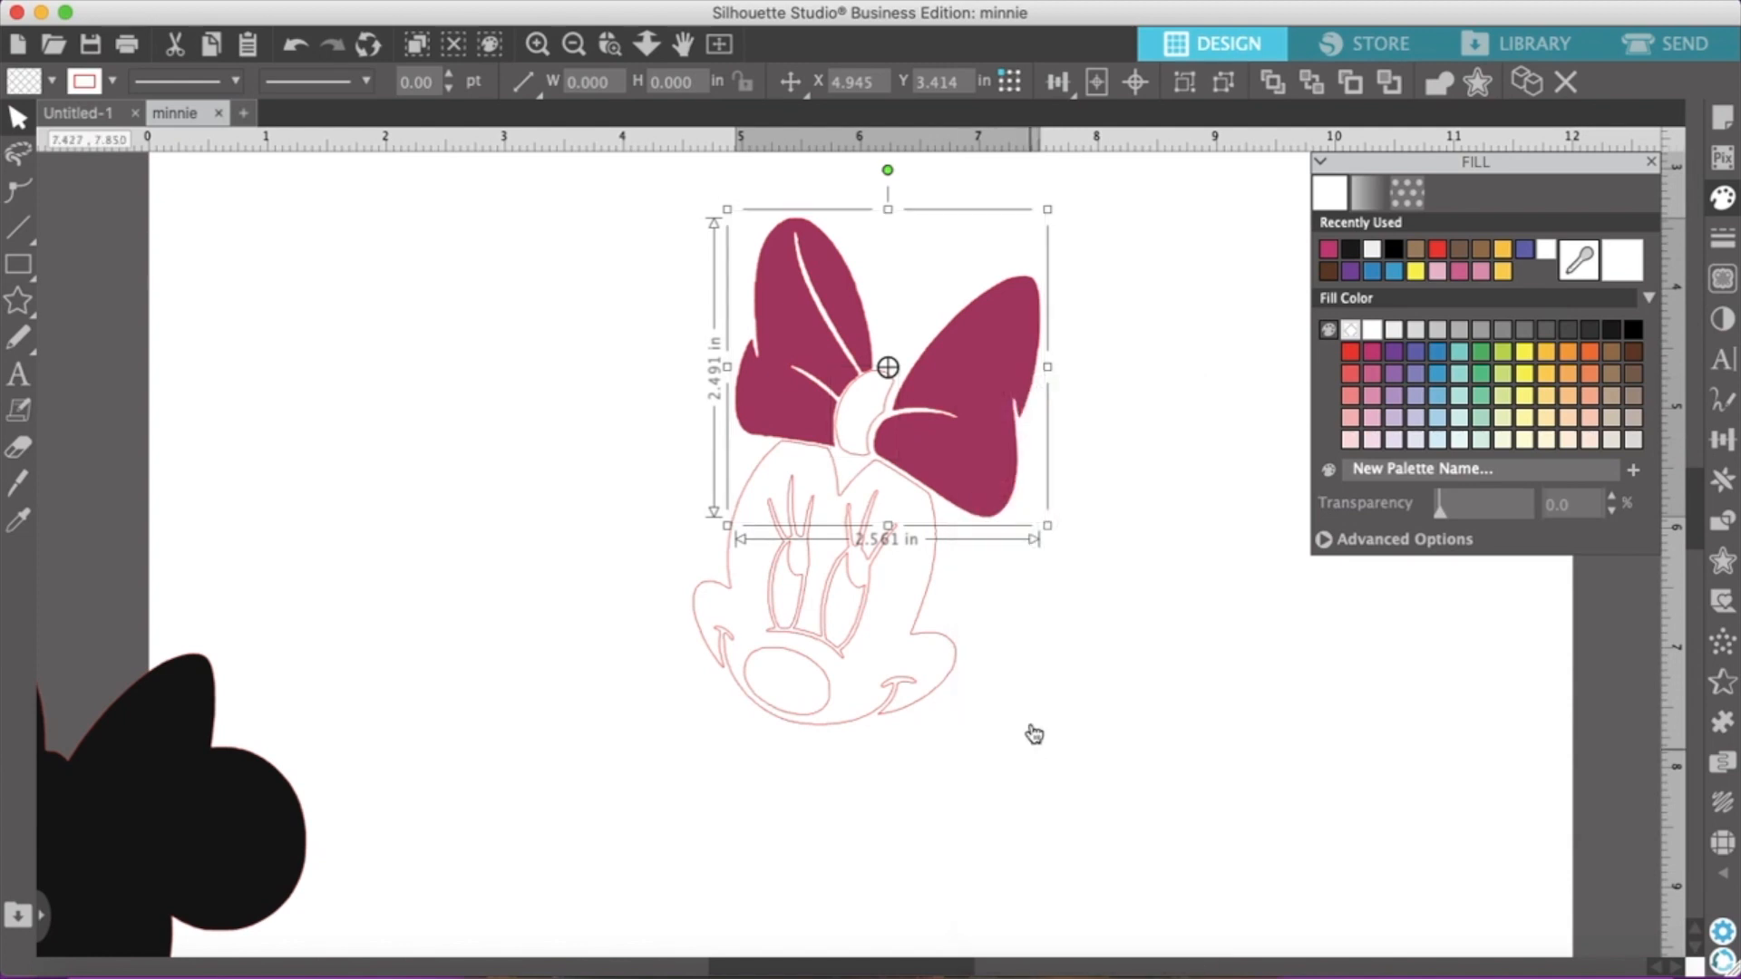
pyautogui.click(1371, 357)
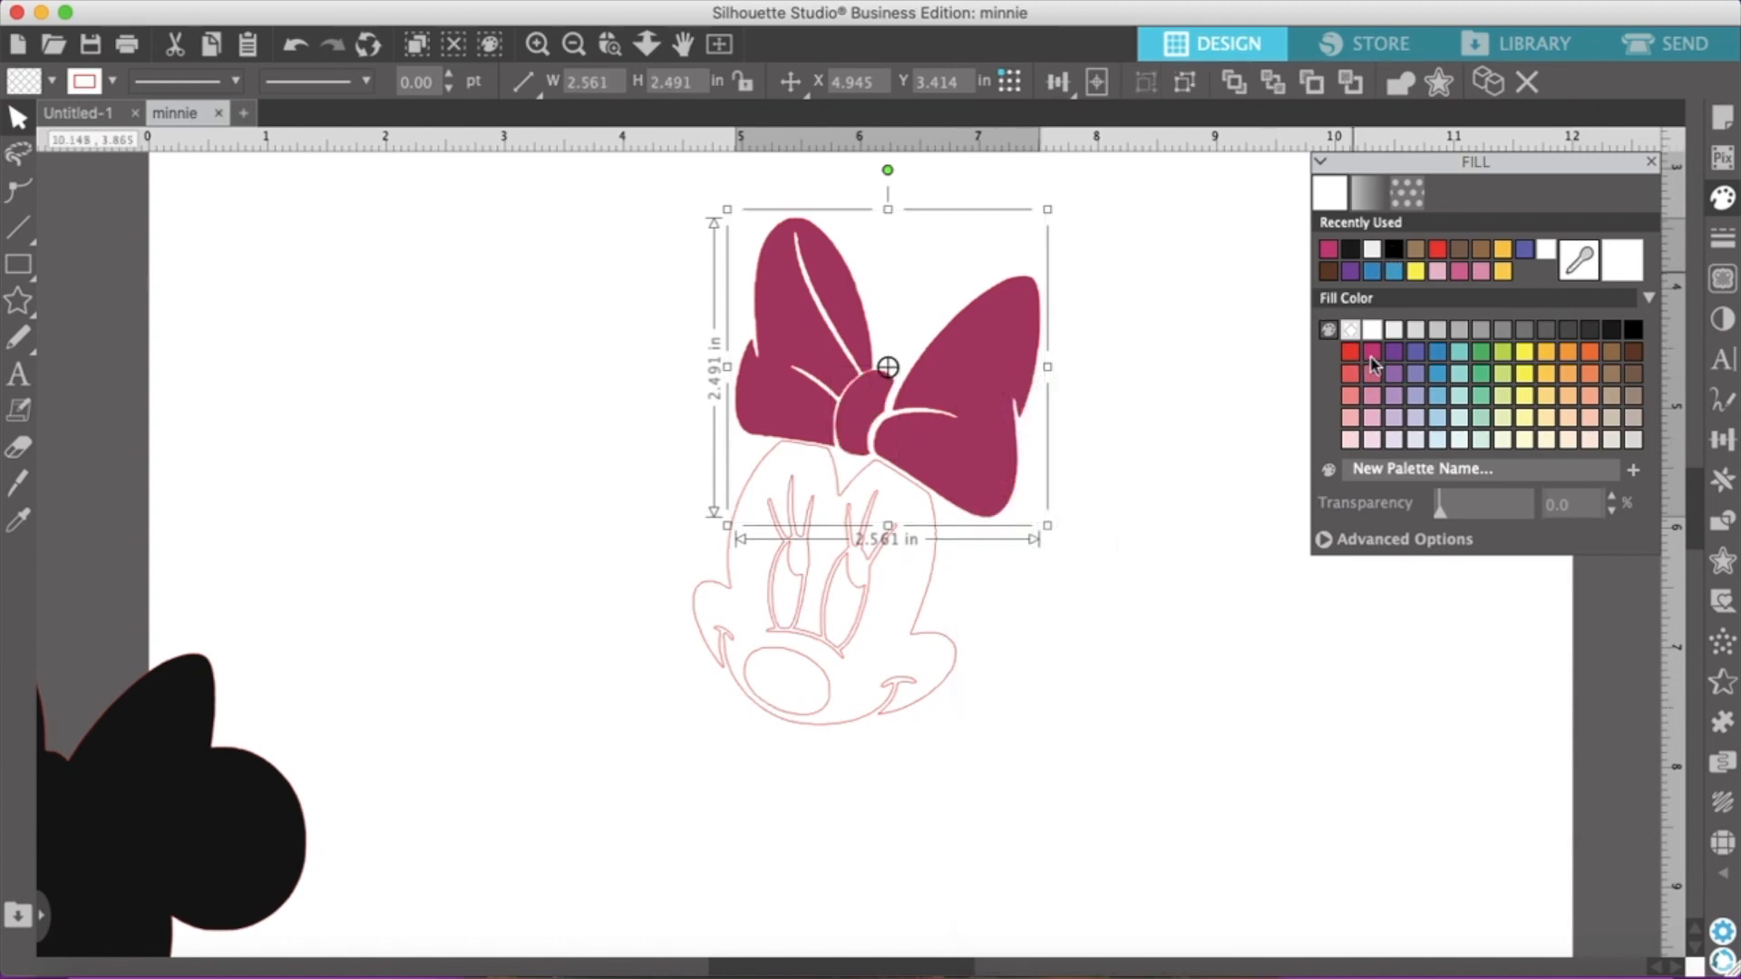
pyautogui.moveTo(978, 453); pyautogui.dragTo(407, 469)
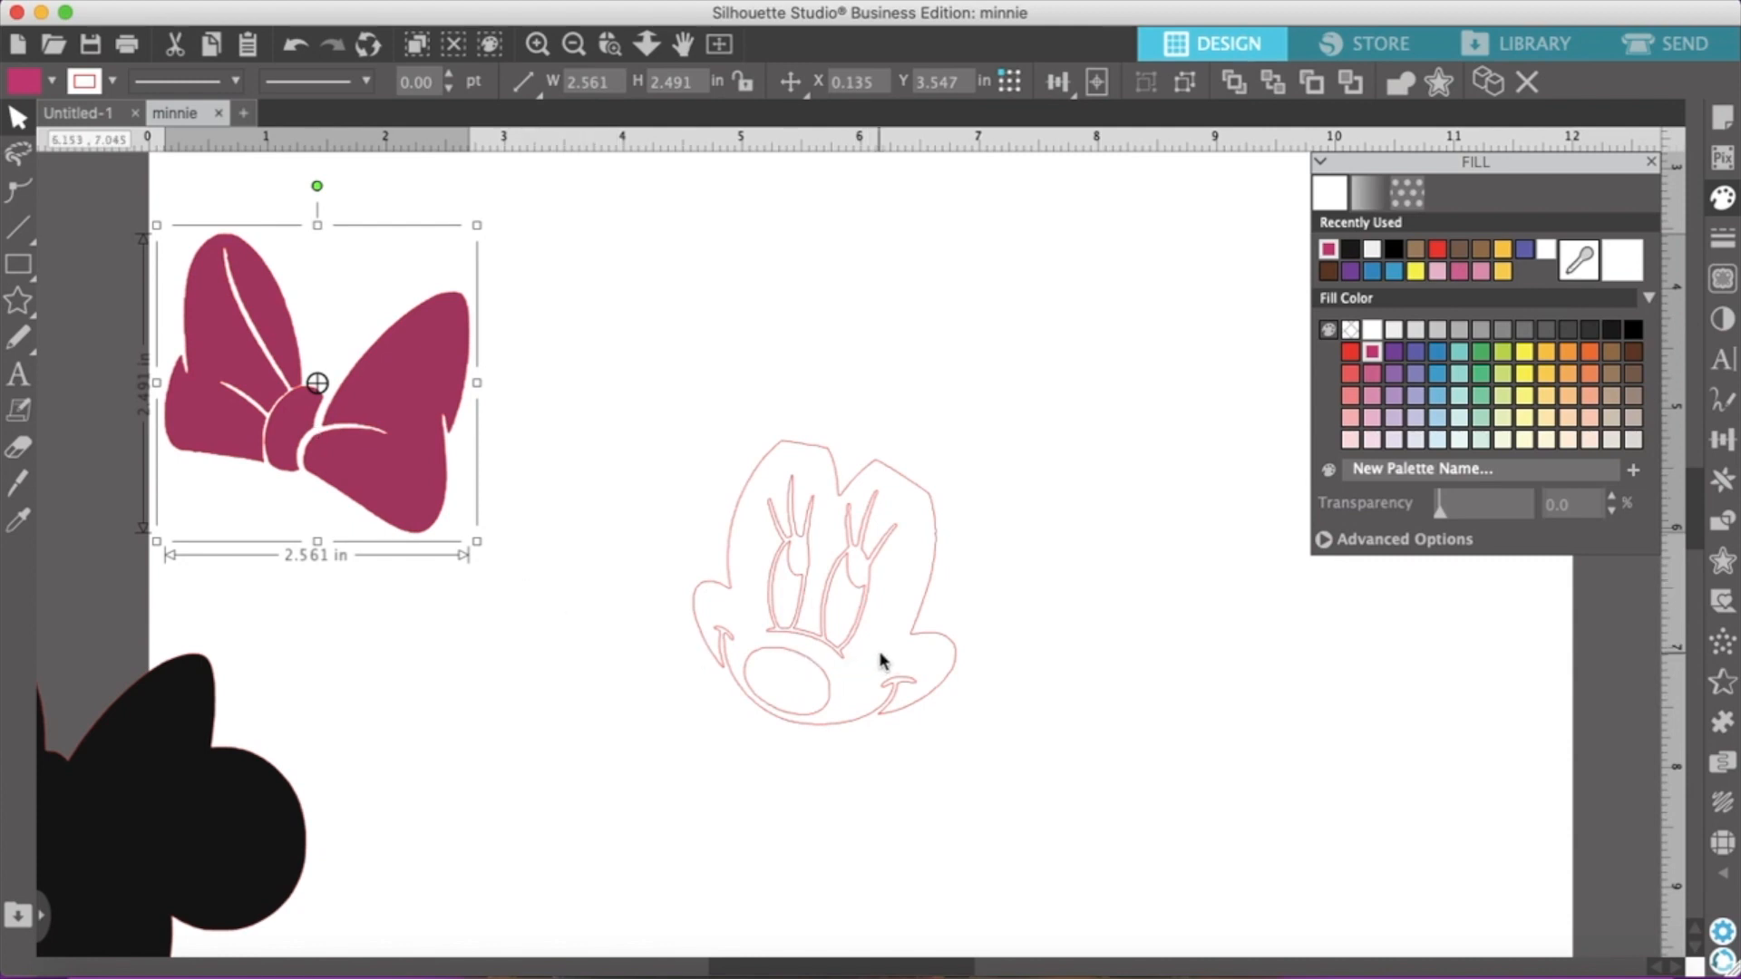
# Separate the face outline from the eyes and nose, fill it brown and set it aside beside the magenta bow
pyautogui.moveTo(926, 597); pyautogui.dragTo(1177, 579)
pyautogui.click(986, 632)
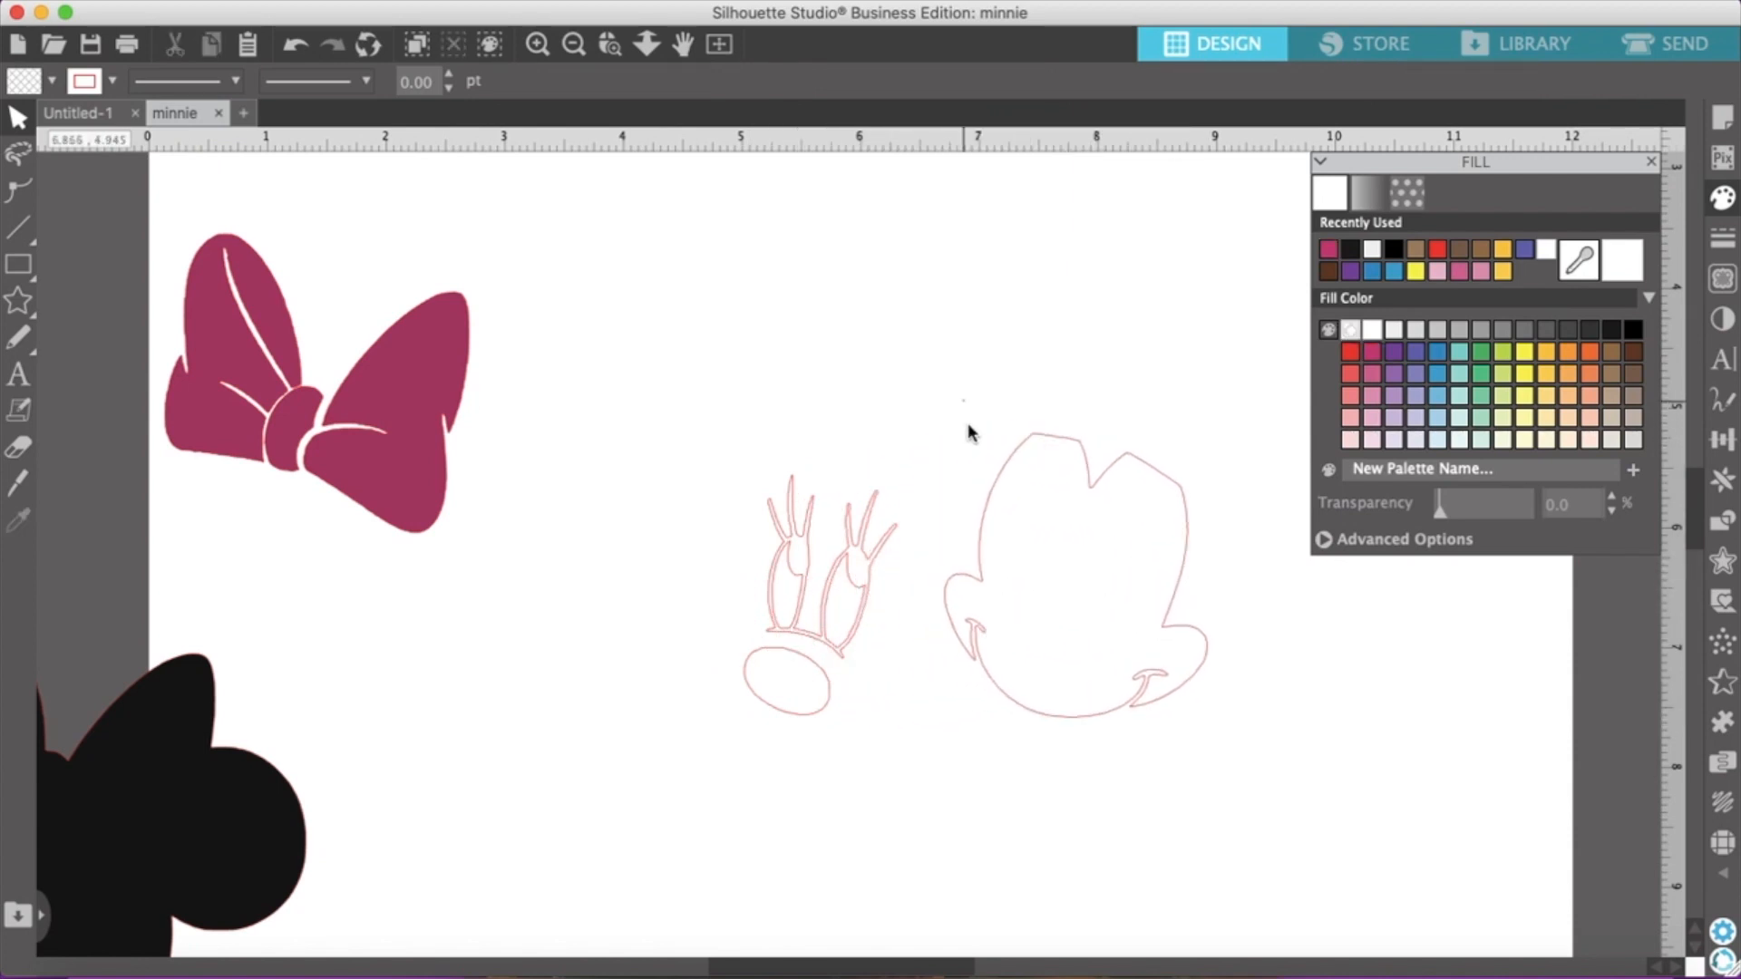
pyautogui.click(980, 526)
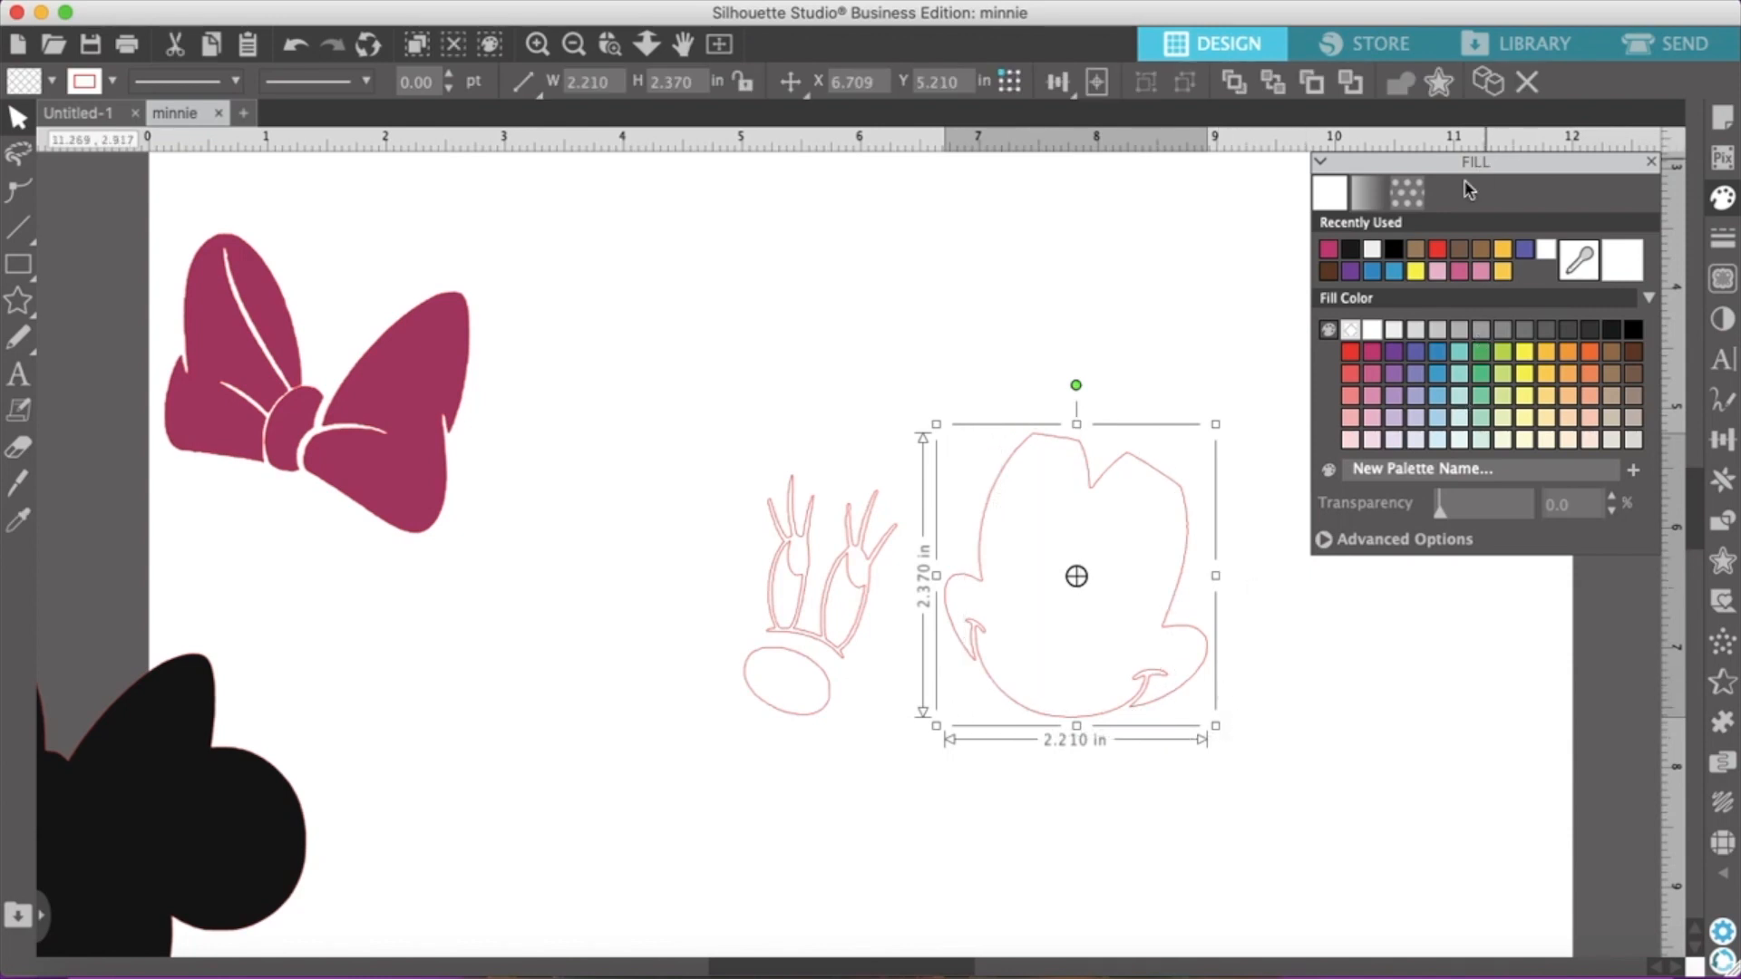
pyautogui.click(1478, 254)
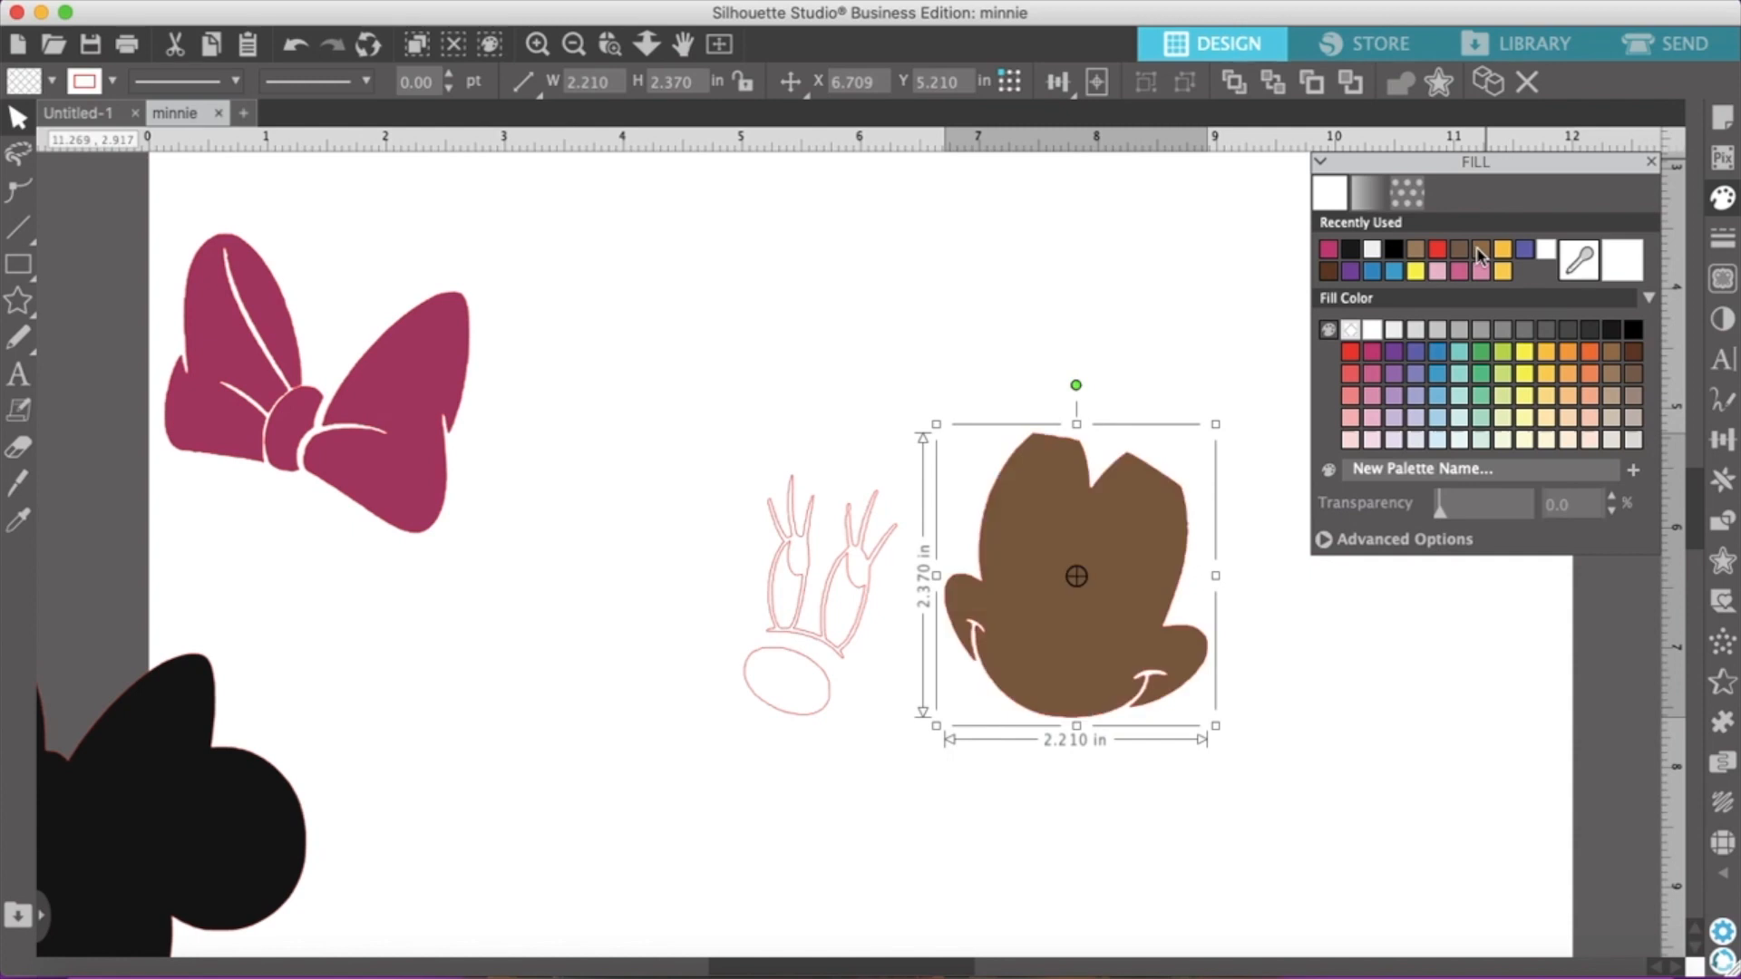
pyautogui.moveTo(1125, 659); pyautogui.dragTo(571, 398)
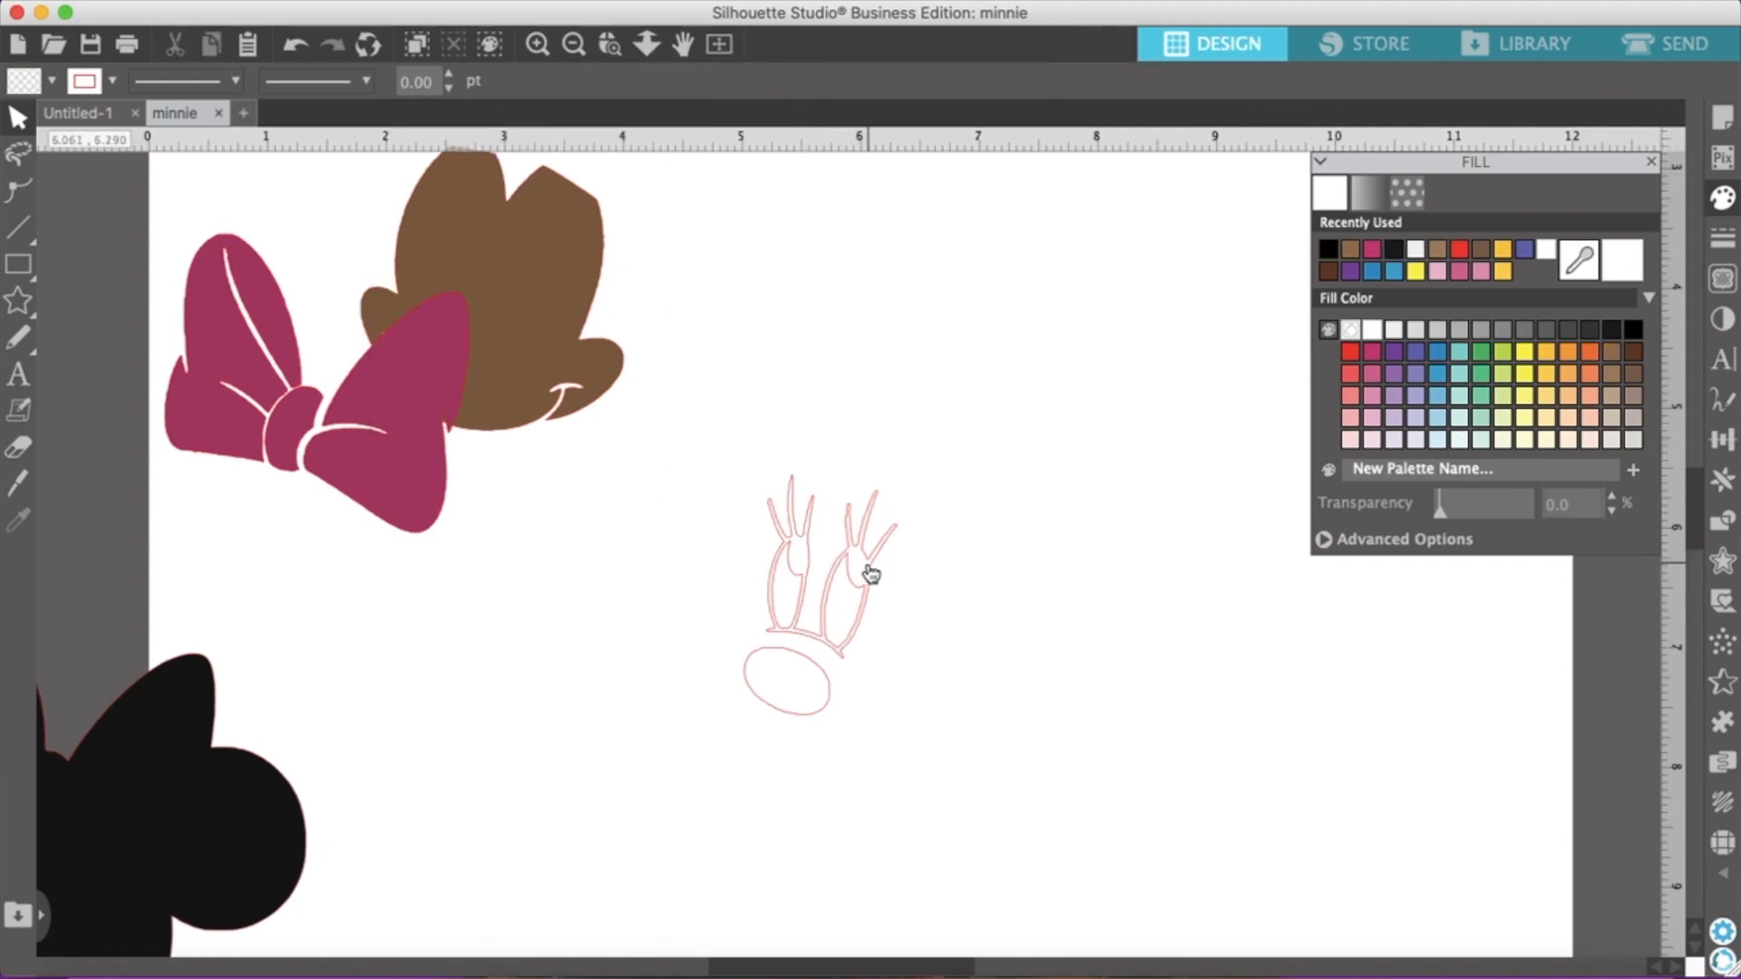
# Pull the lashed eye outline away from the inner eye shapes and fill it with black
pyautogui.moveTo(871, 573); pyautogui.dragTo(998, 577)
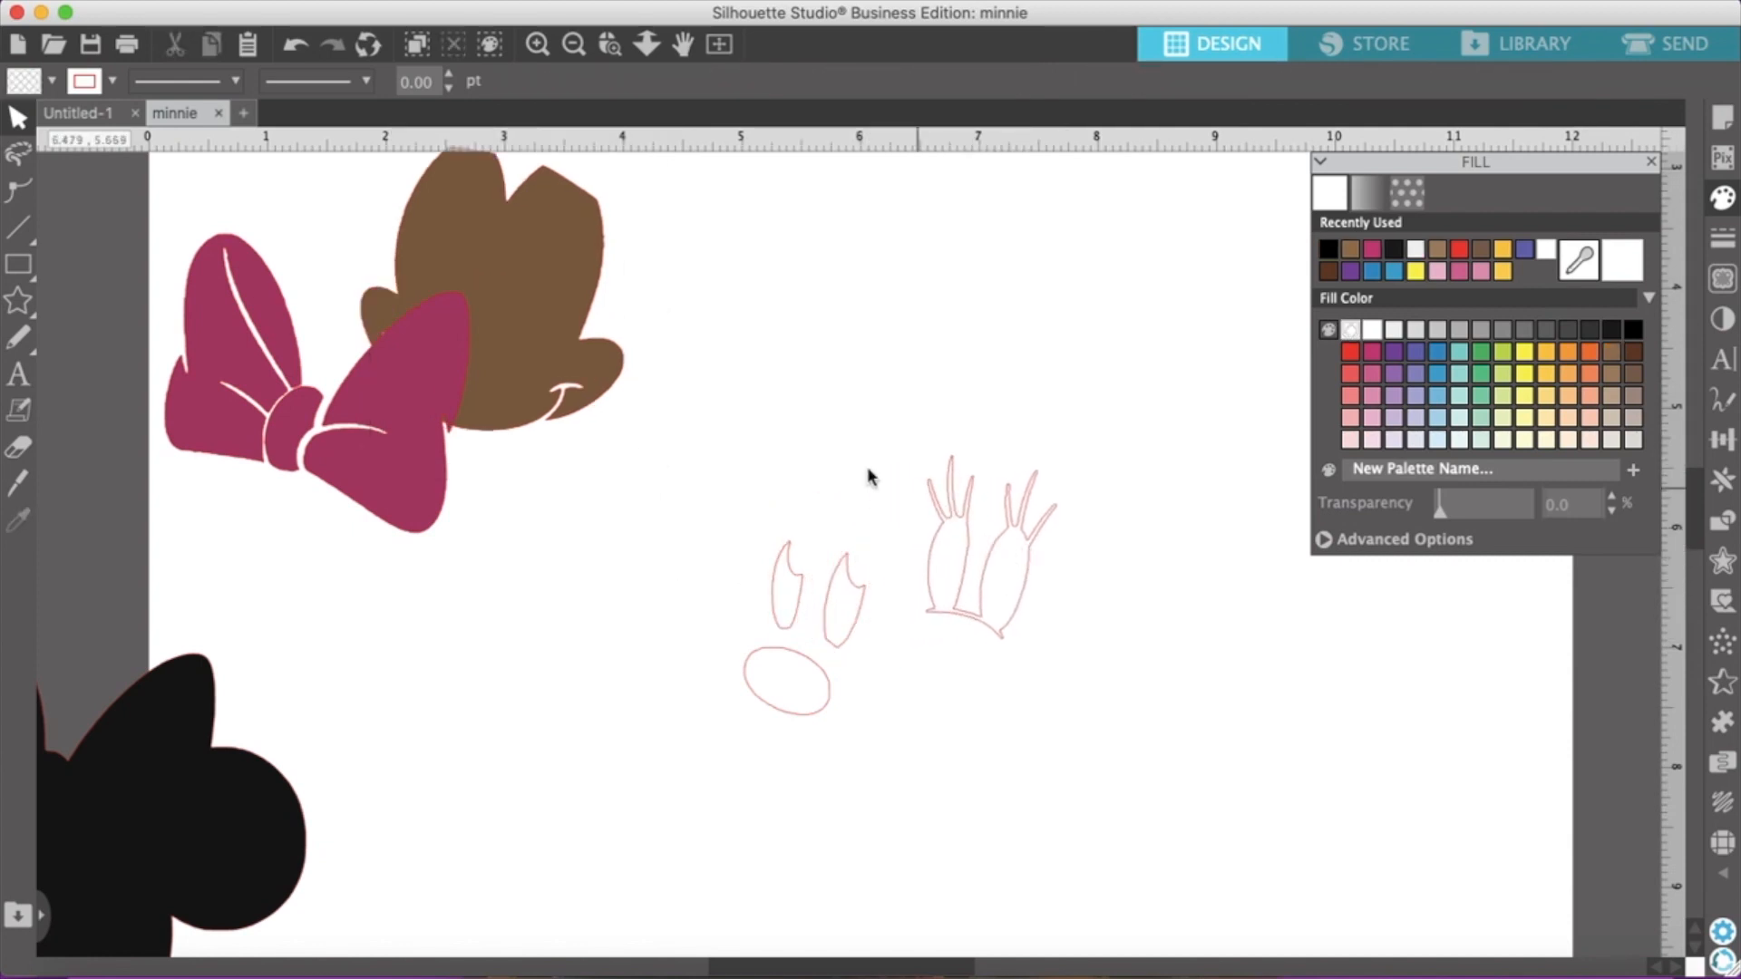
pyautogui.moveTo(901, 445); pyautogui.dragTo(1124, 660)
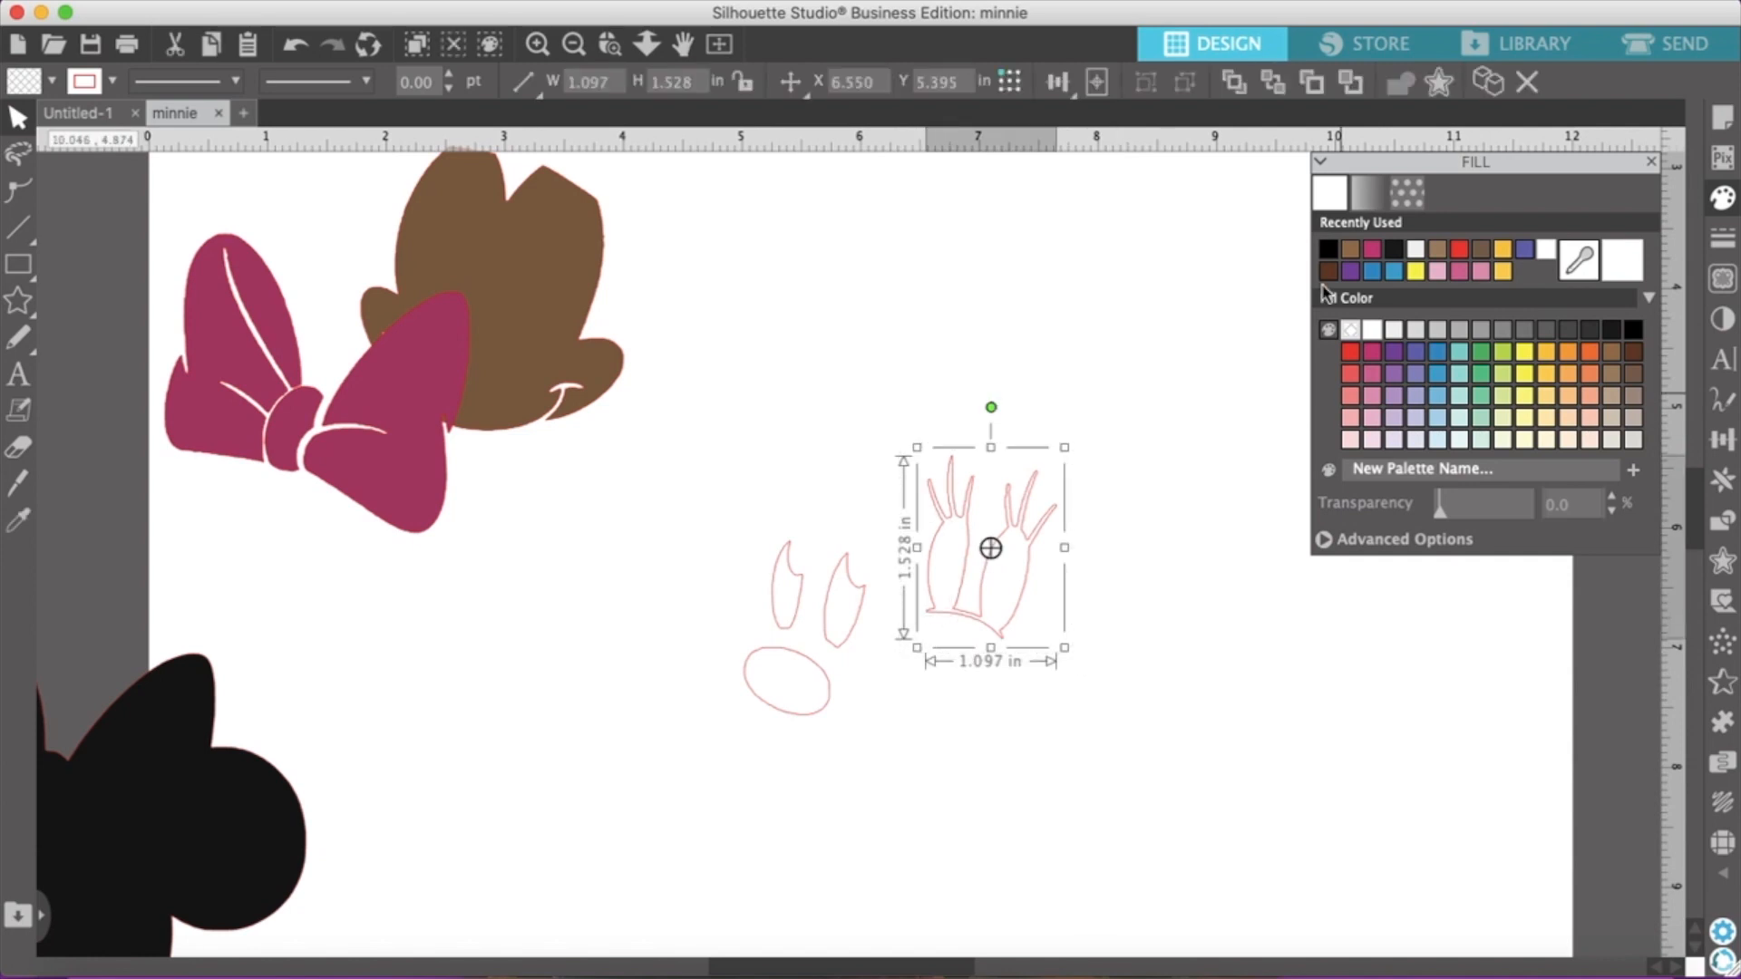
pyautogui.click(1330, 250)
# Fill the nose oval with near-black and move it just below the black lashed eyes
pyautogui.click(785, 703)
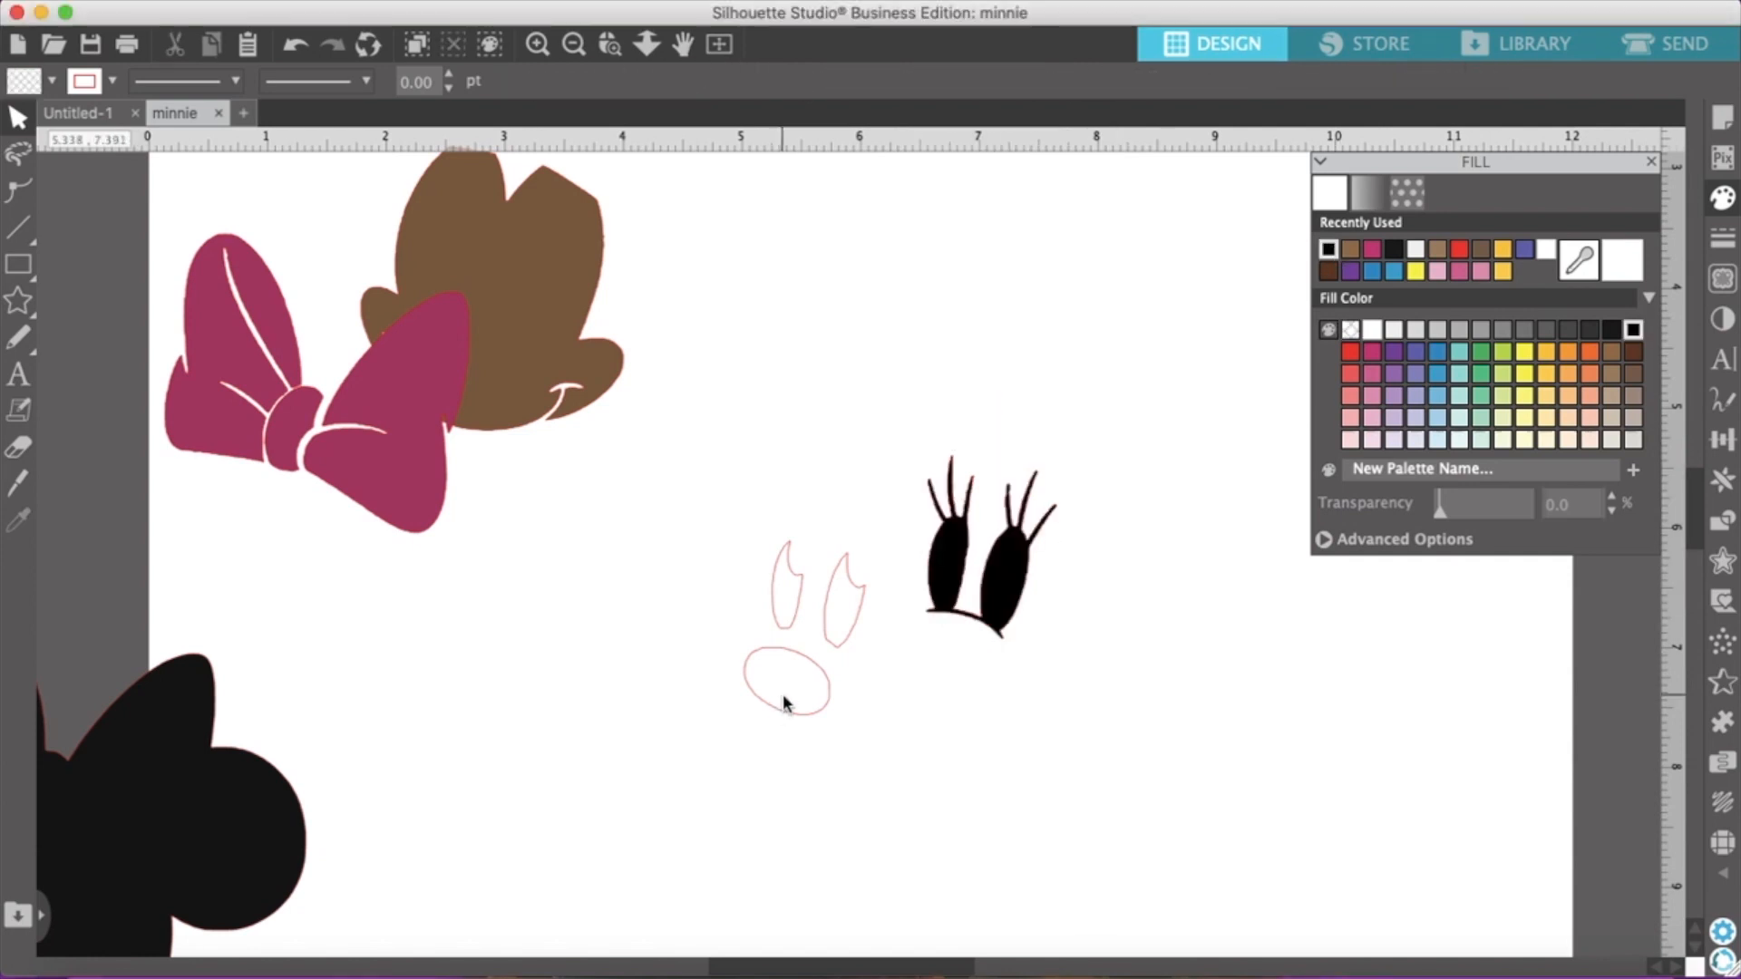
pyautogui.click(784, 716)
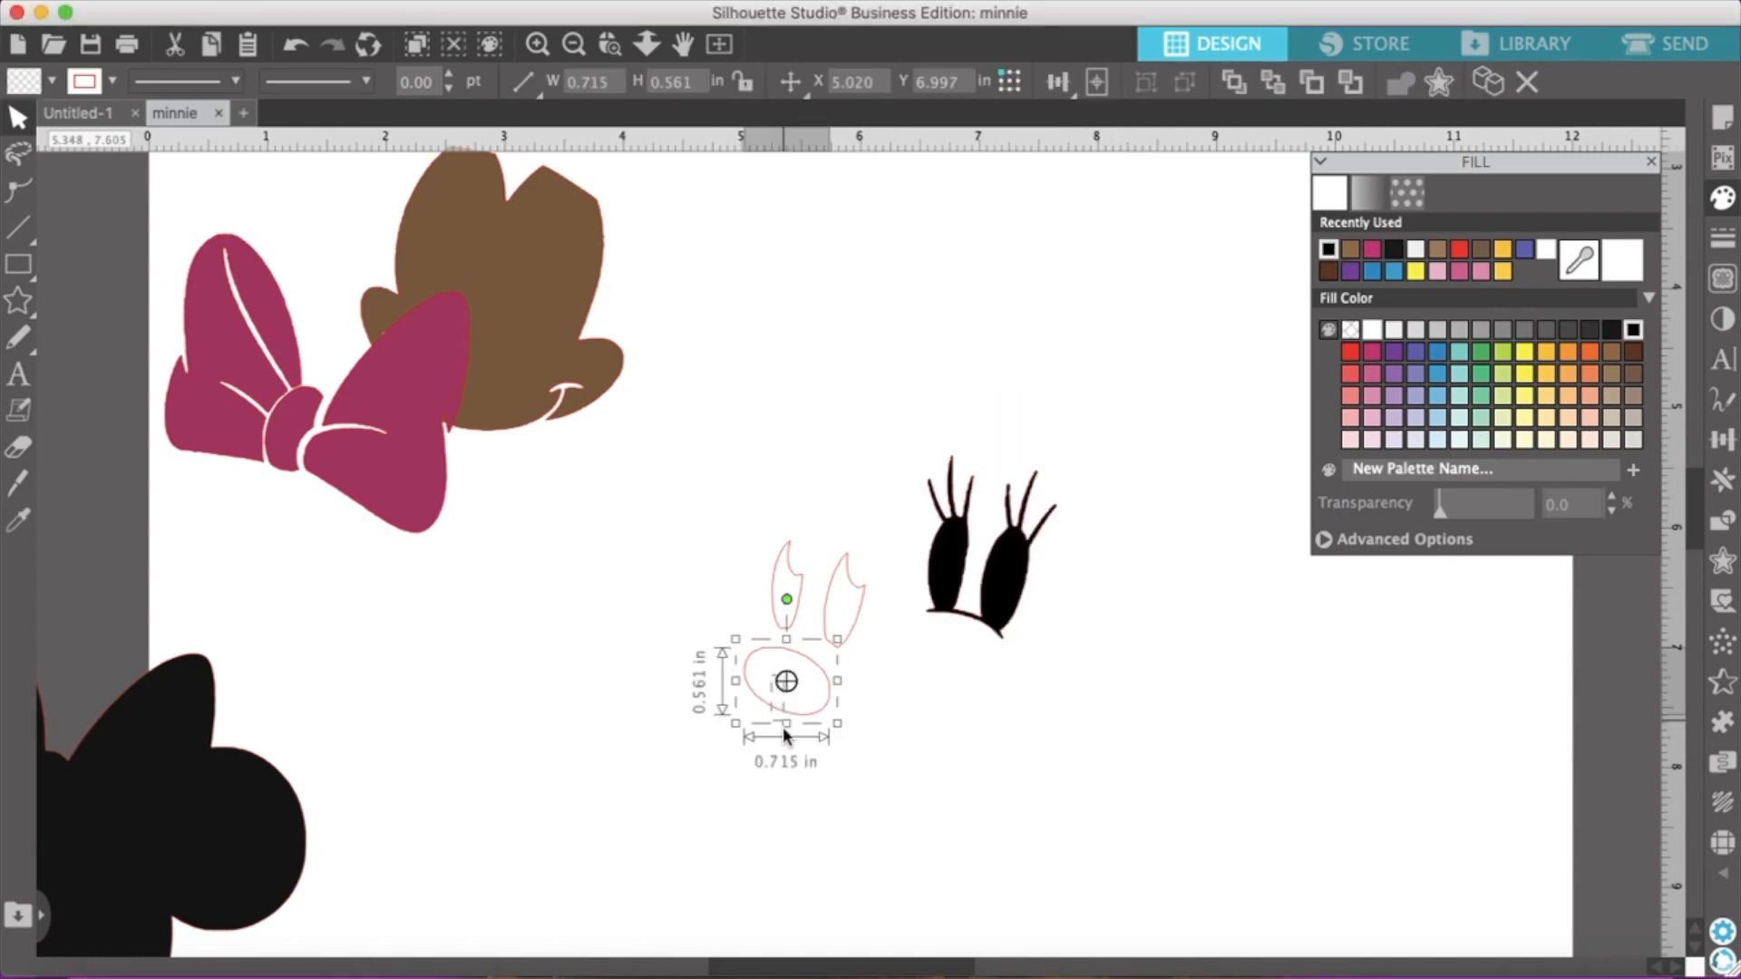
pyautogui.click(1328, 248)
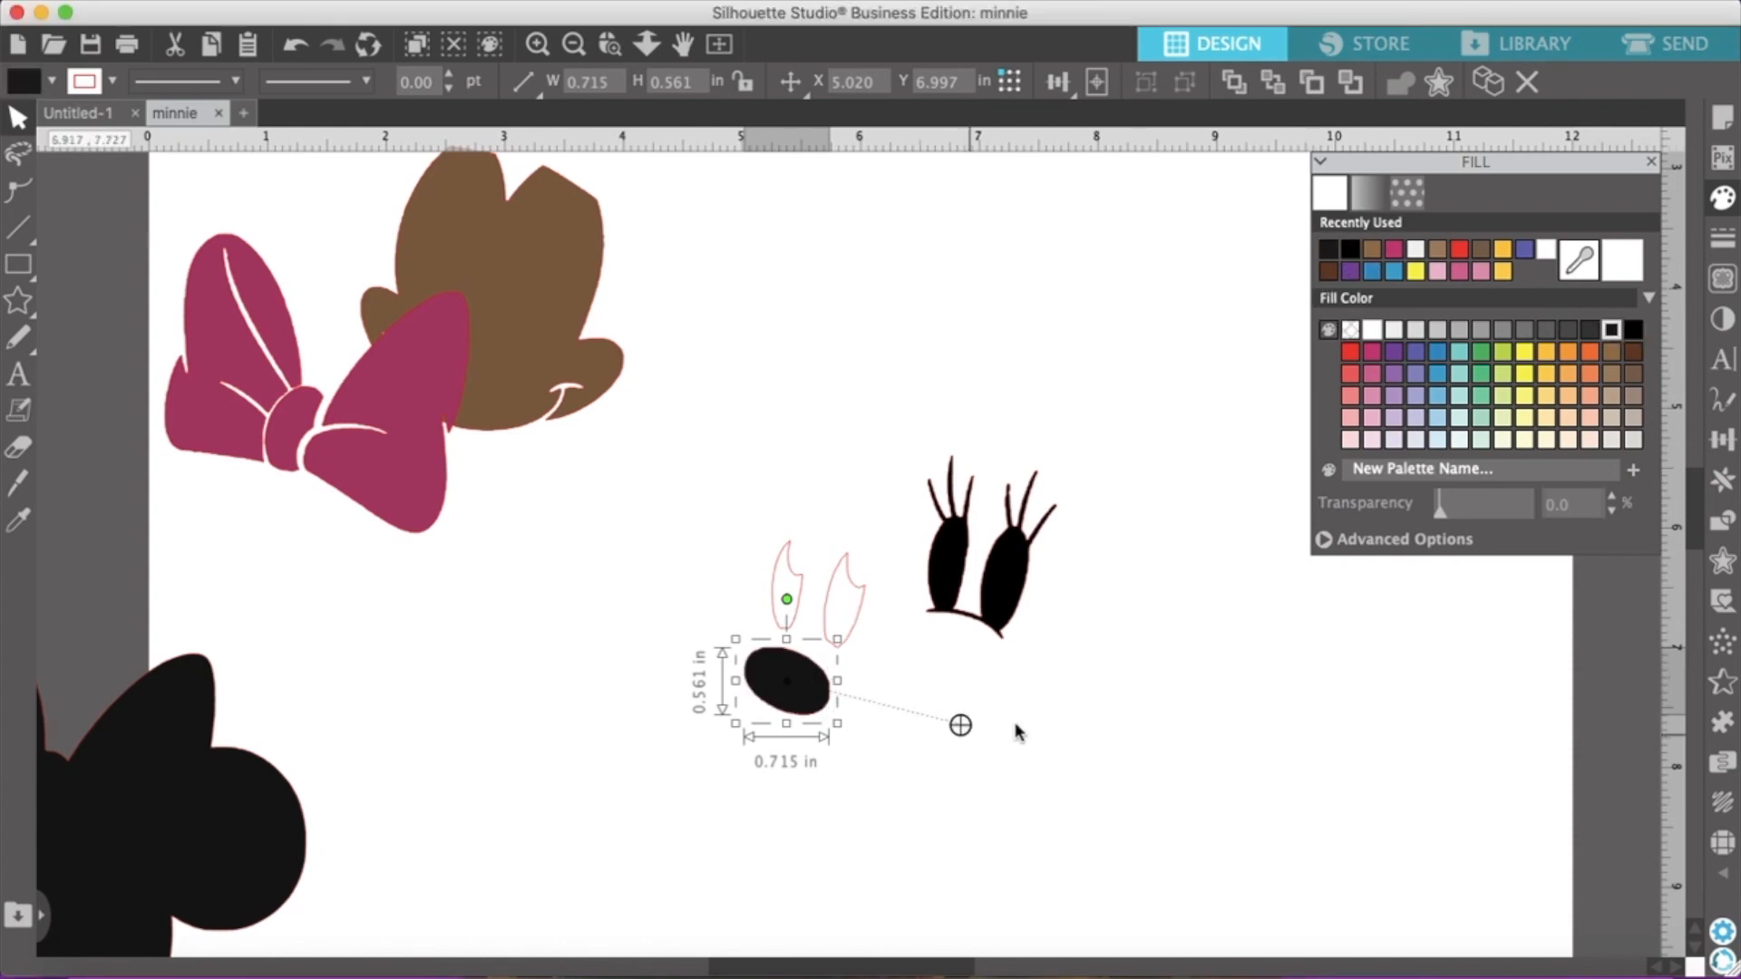
pyautogui.click(893, 720)
pyautogui.moveTo(777, 685); pyautogui.dragTo(1018, 685)
# Fill the two inner eye shapes with light gray, group them and move the pair slightly lower
pyautogui.click(856, 632)
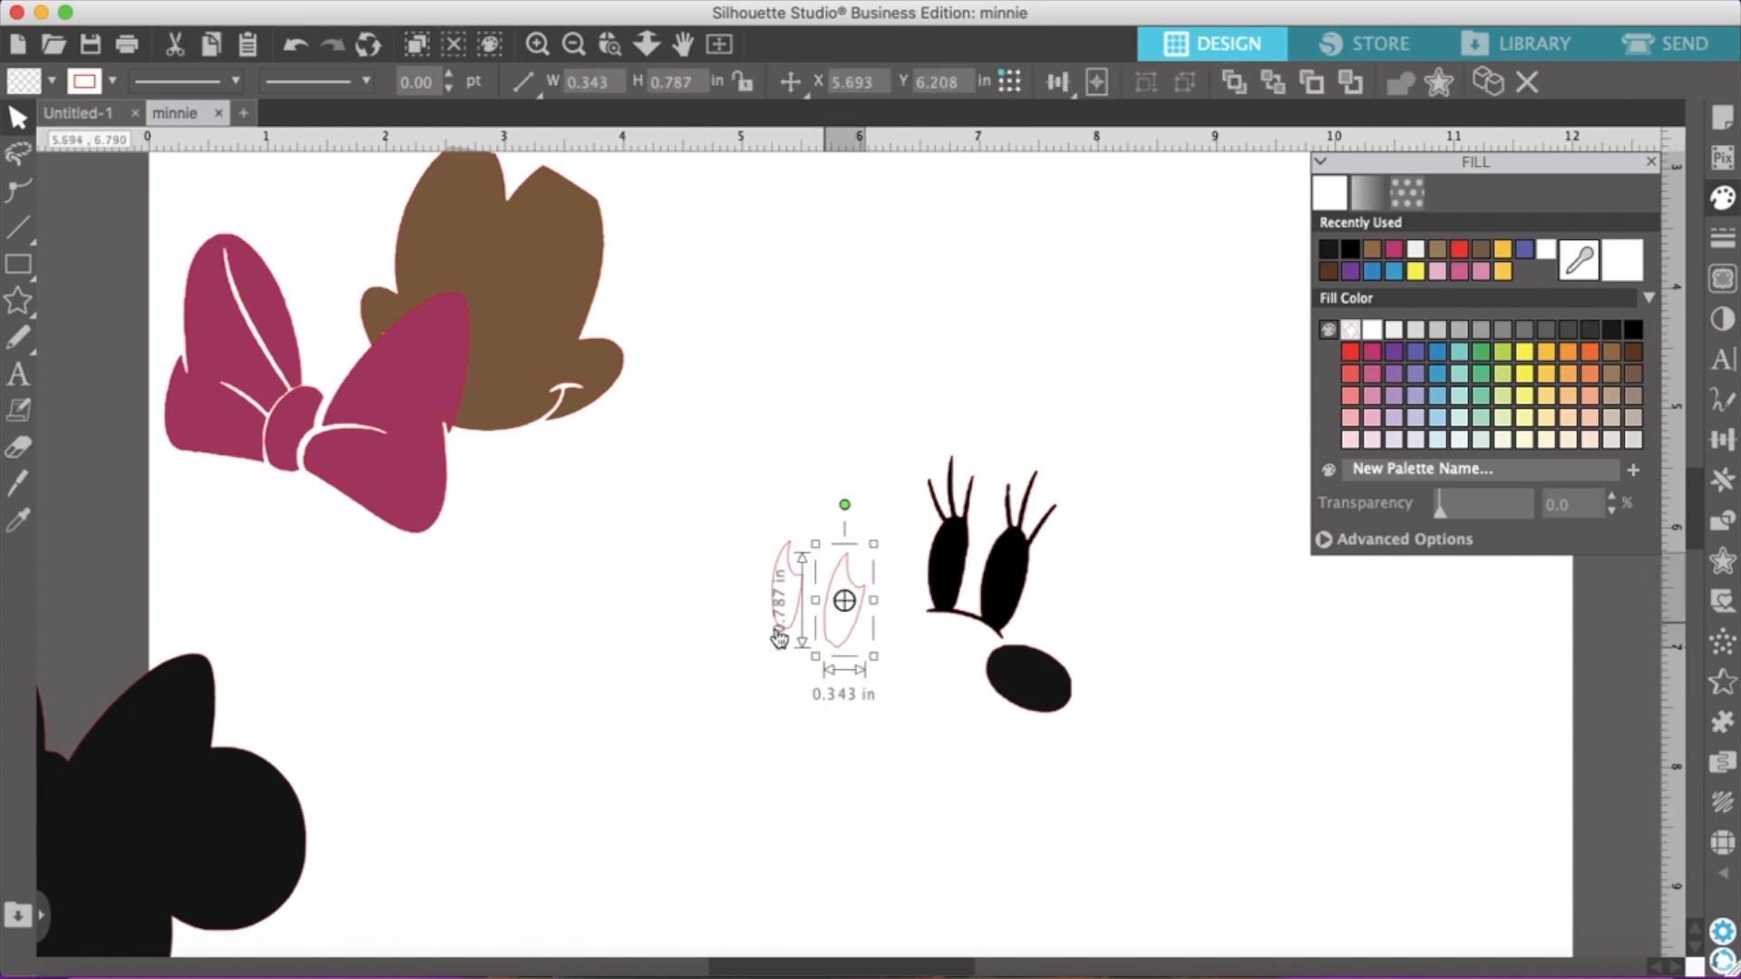
pyautogui.click(691, 635)
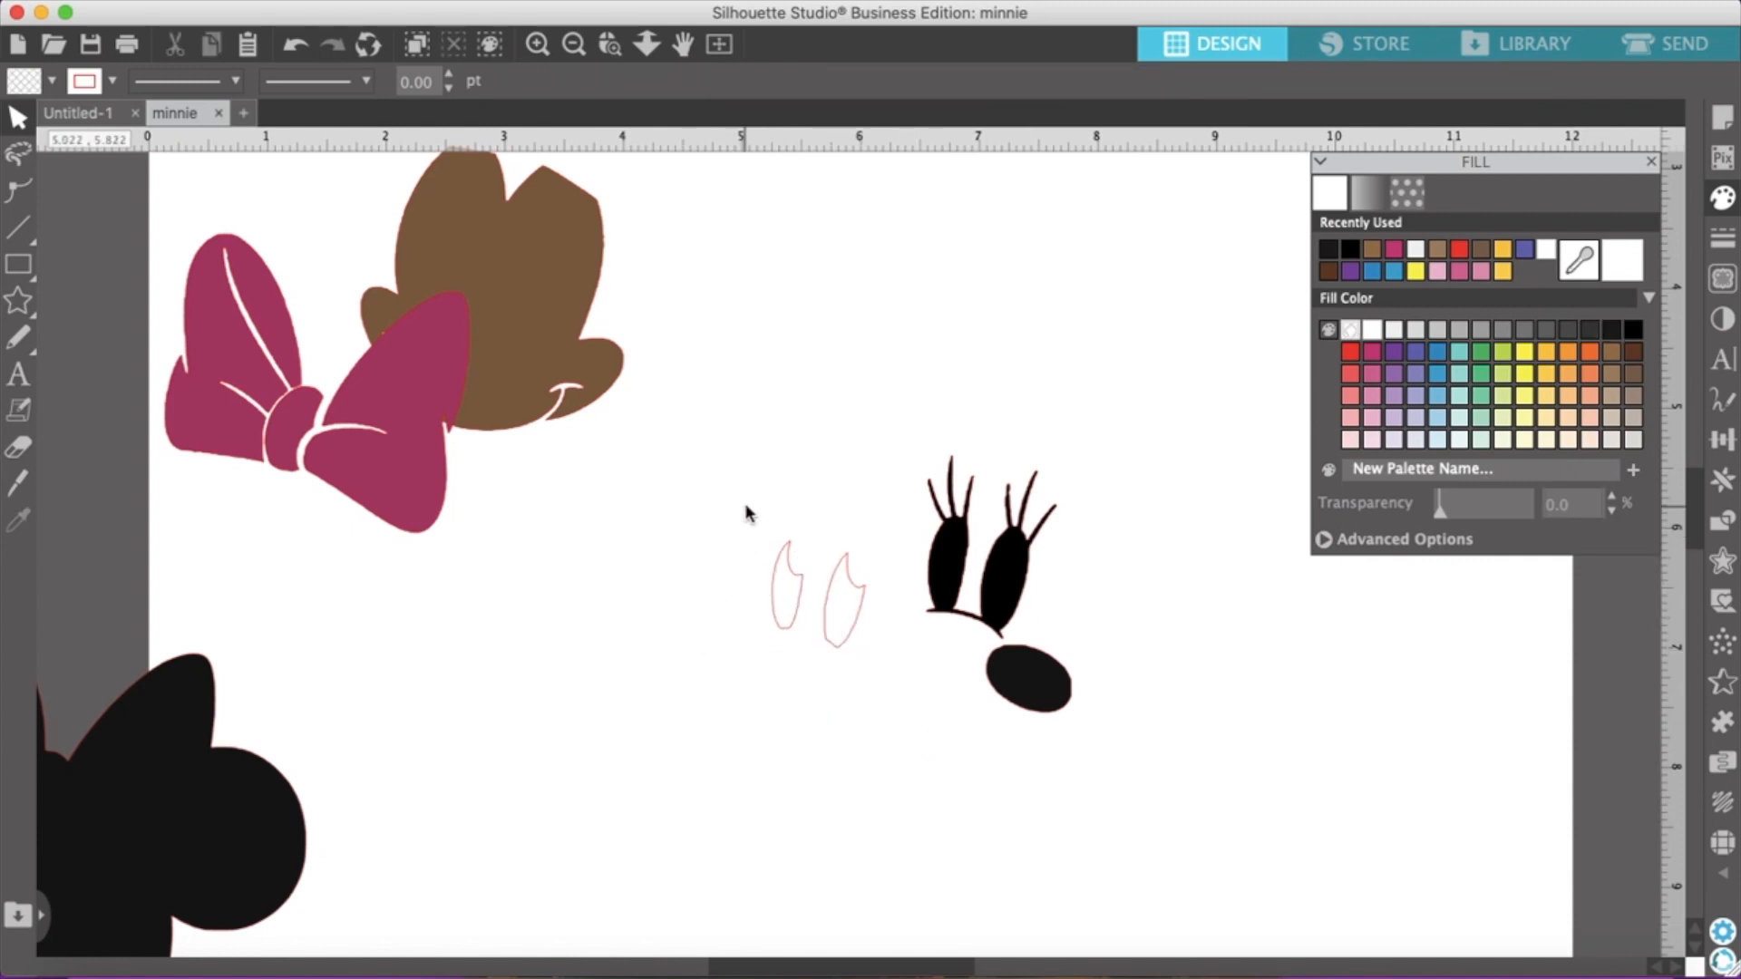
pyautogui.moveTo(757, 555); pyautogui.dragTo(878, 680)
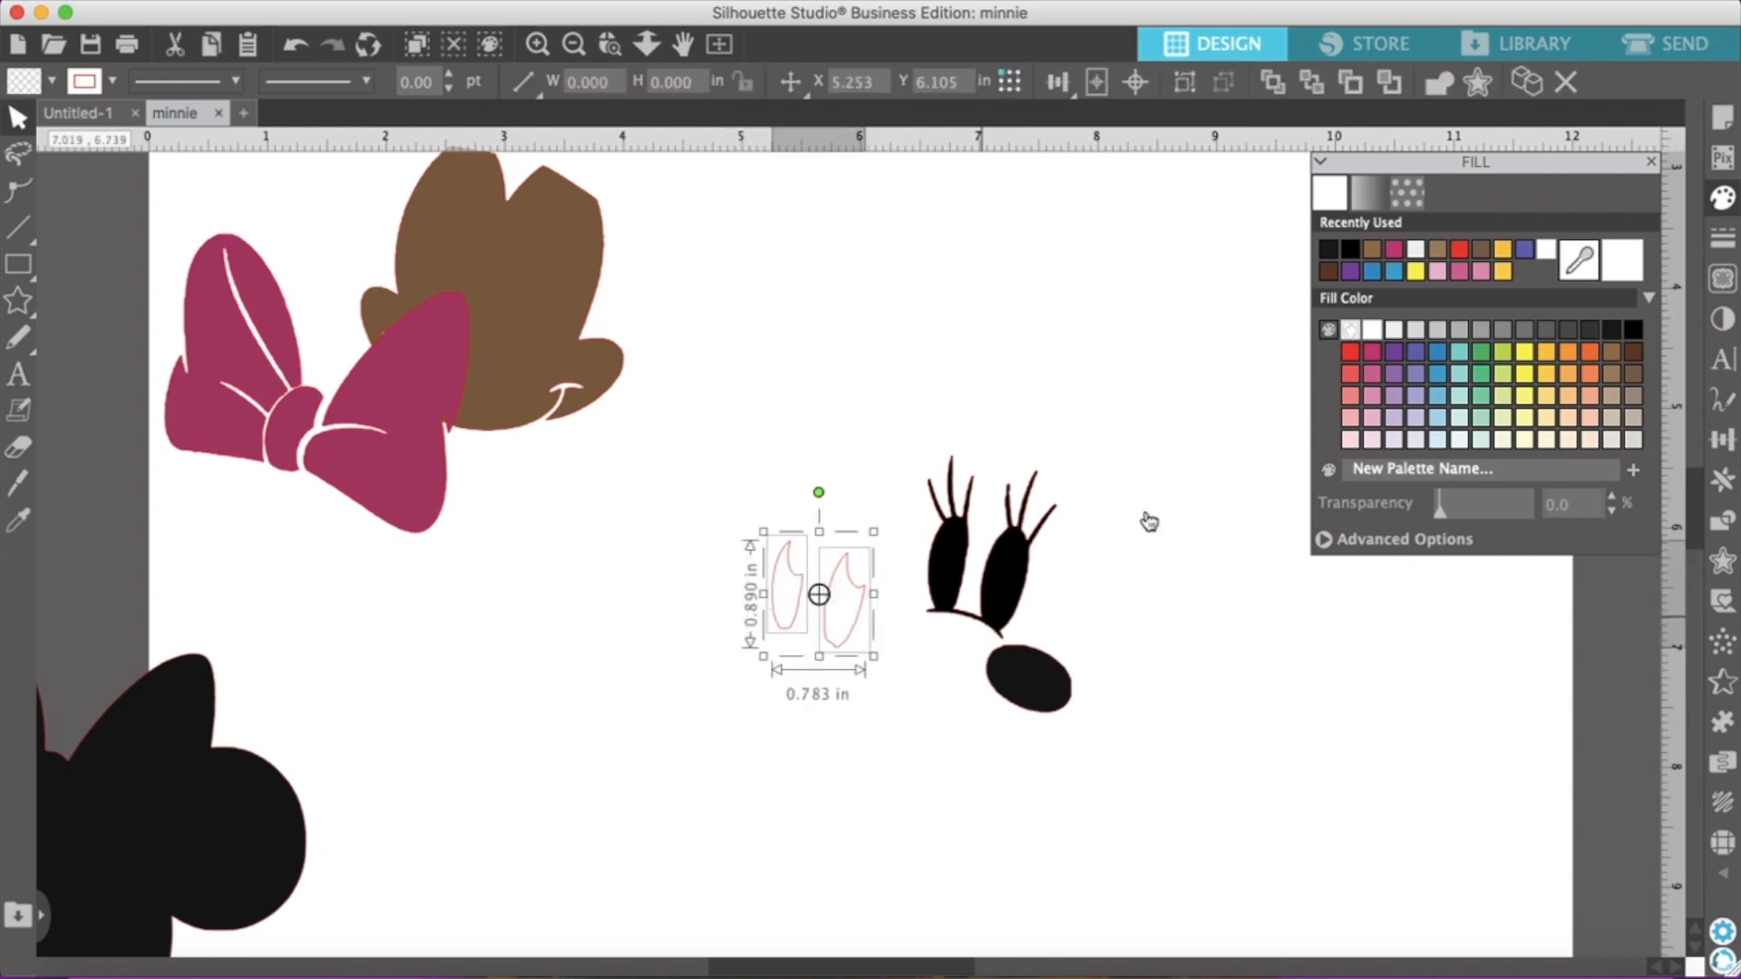
pyautogui.click(1417, 253)
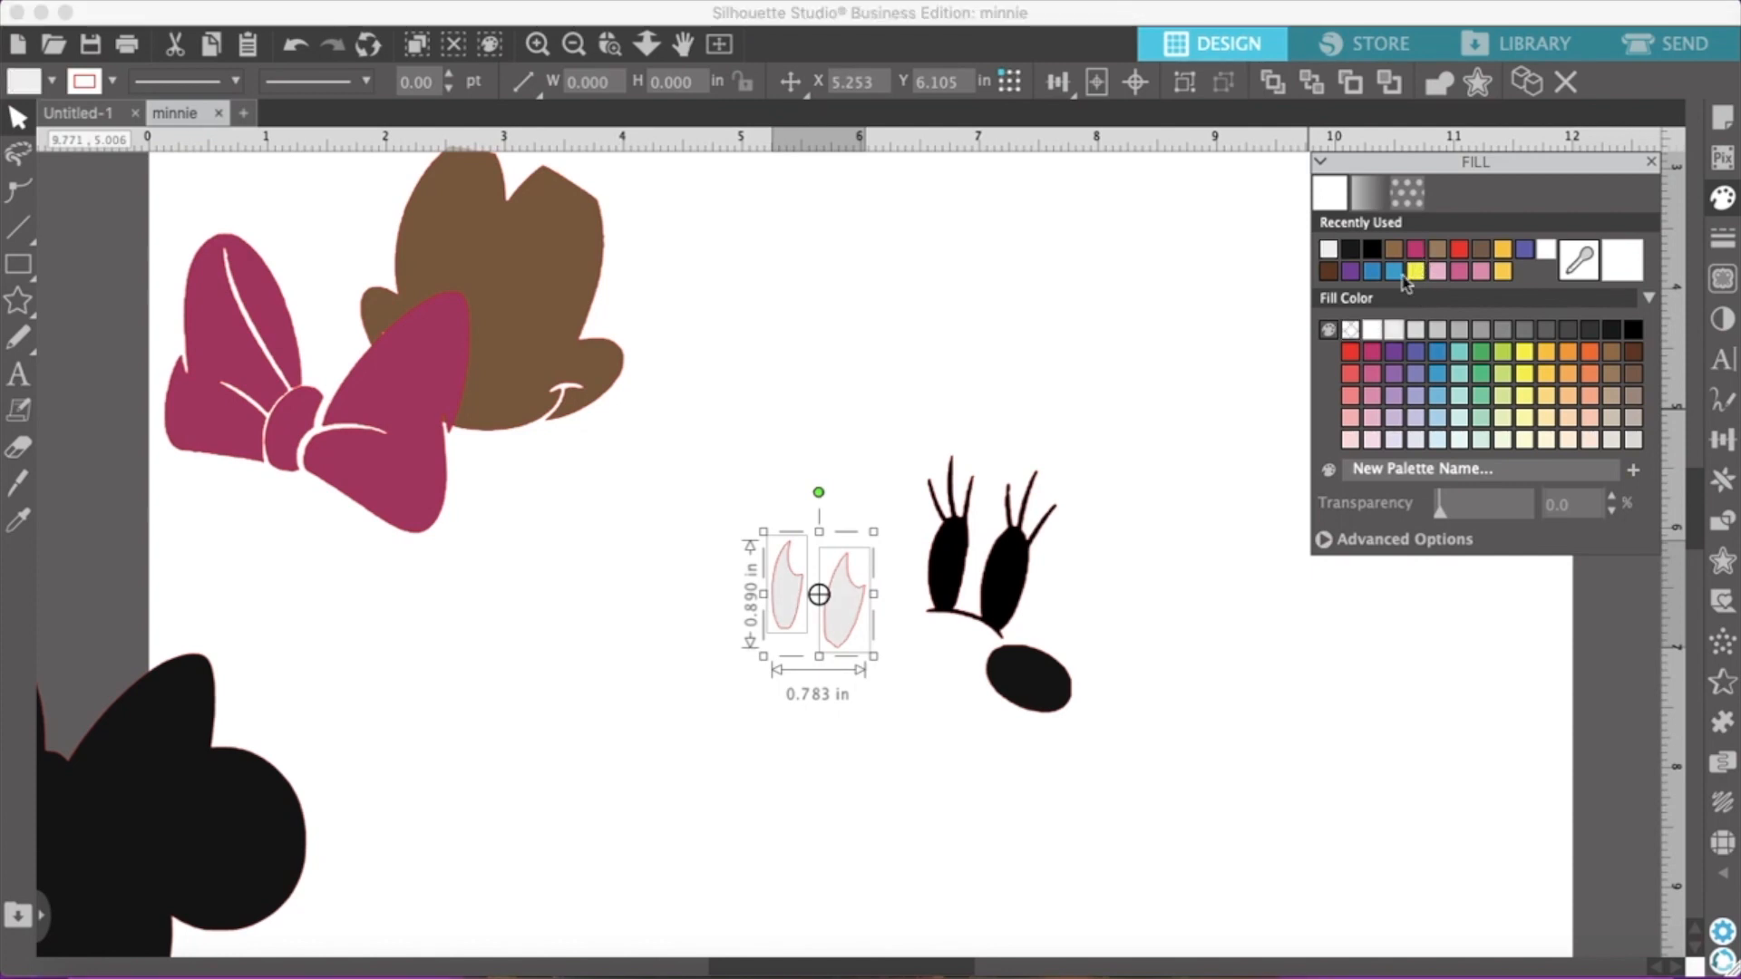
pyautogui.rightClick(843, 621)
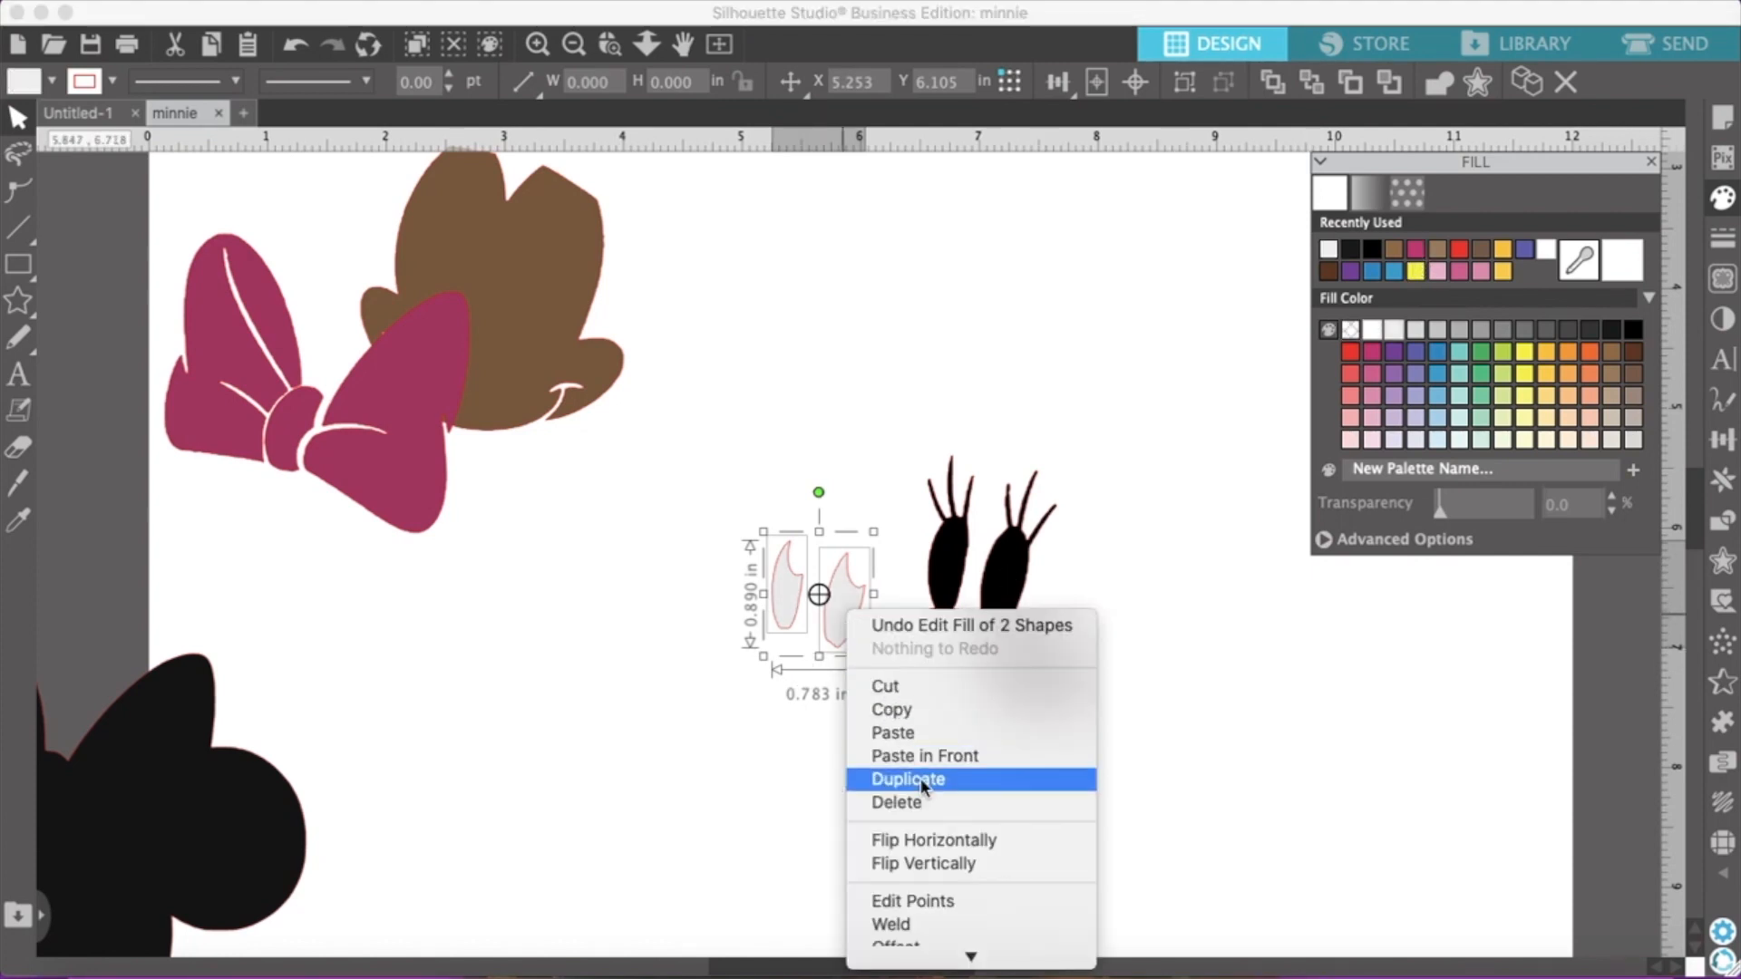
pyautogui.scroll(-3, 955, 888)
pyautogui.click(959, 917)
pyautogui.click(842, 668)
pyautogui.moveTo(831, 627)
pyautogui.mouseDown()
pyautogui.moveTo(831, 739)
pyautogui.moveTo(842, 723)
pyautogui.mouseUp()
# Bring the near-black head silhouette fully onto the page and lay the brown face and magenta bow over it
pyautogui.moveTo(116, 856)
pyautogui.mouseDown()
pyautogui.moveTo(168, 819)
pyautogui.moveTo(595, 680)
pyautogui.moveTo(595, 619)
pyautogui.mouseUp()
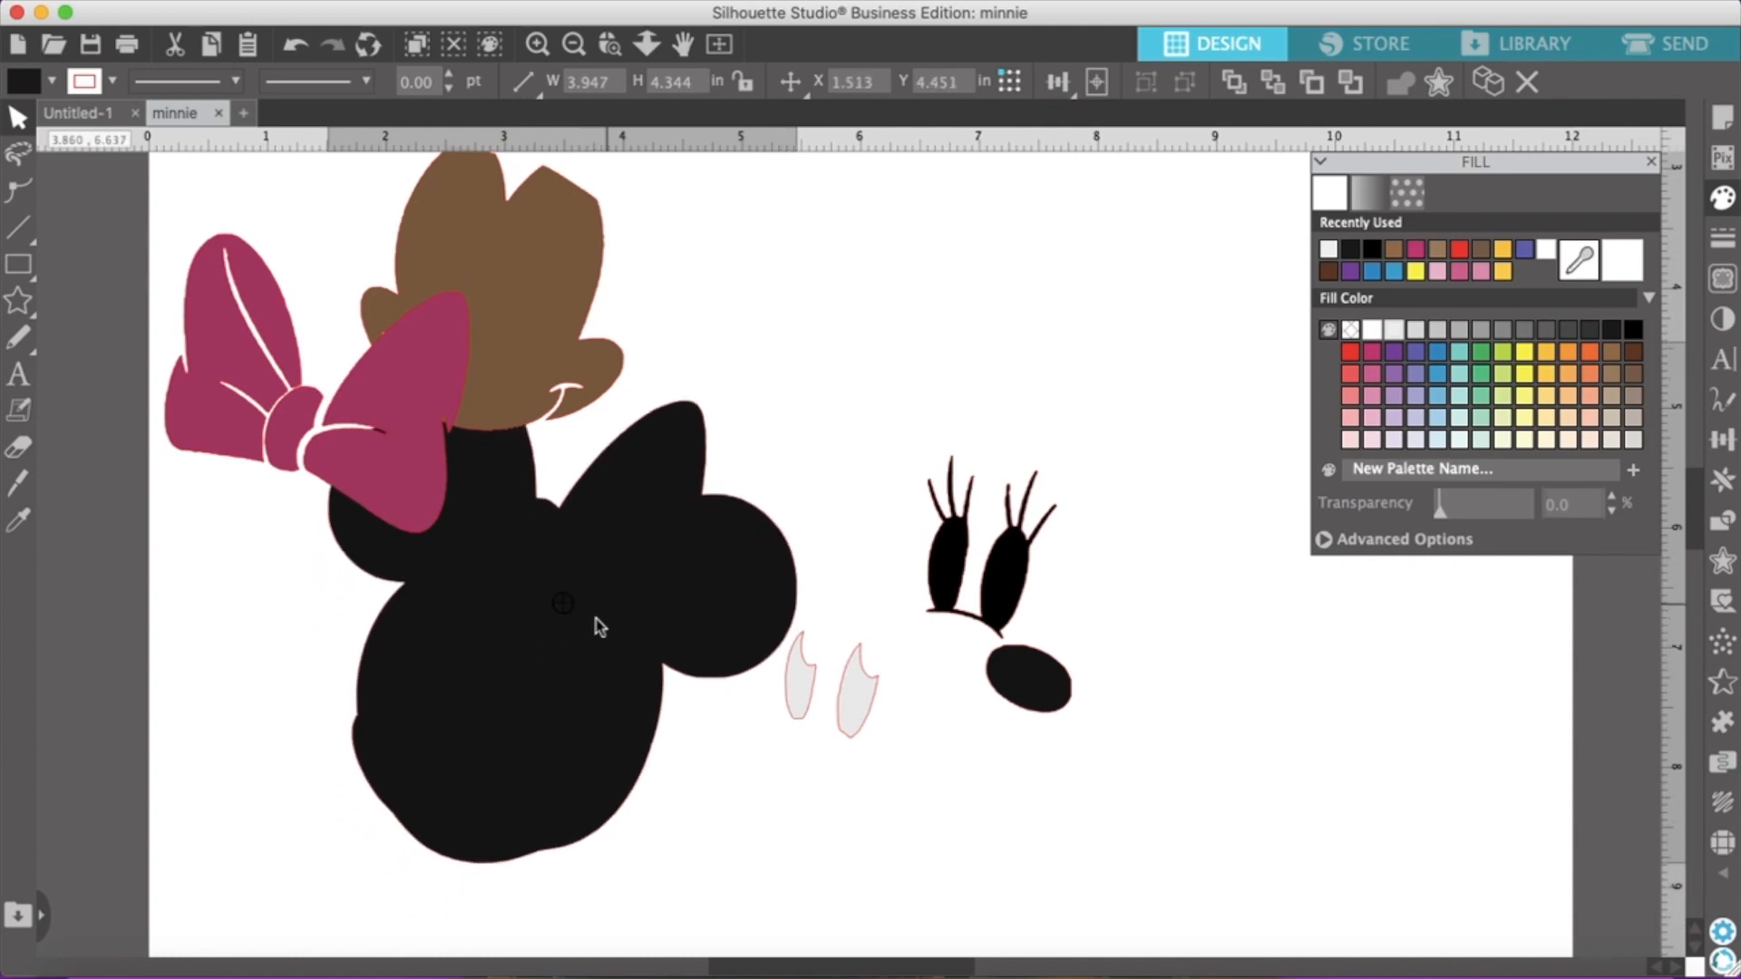
pyautogui.click(688, 767)
pyautogui.moveTo(554, 311); pyautogui.dragTo(526, 748)
pyautogui.moveTo(390, 504); pyautogui.dragTo(520, 560)
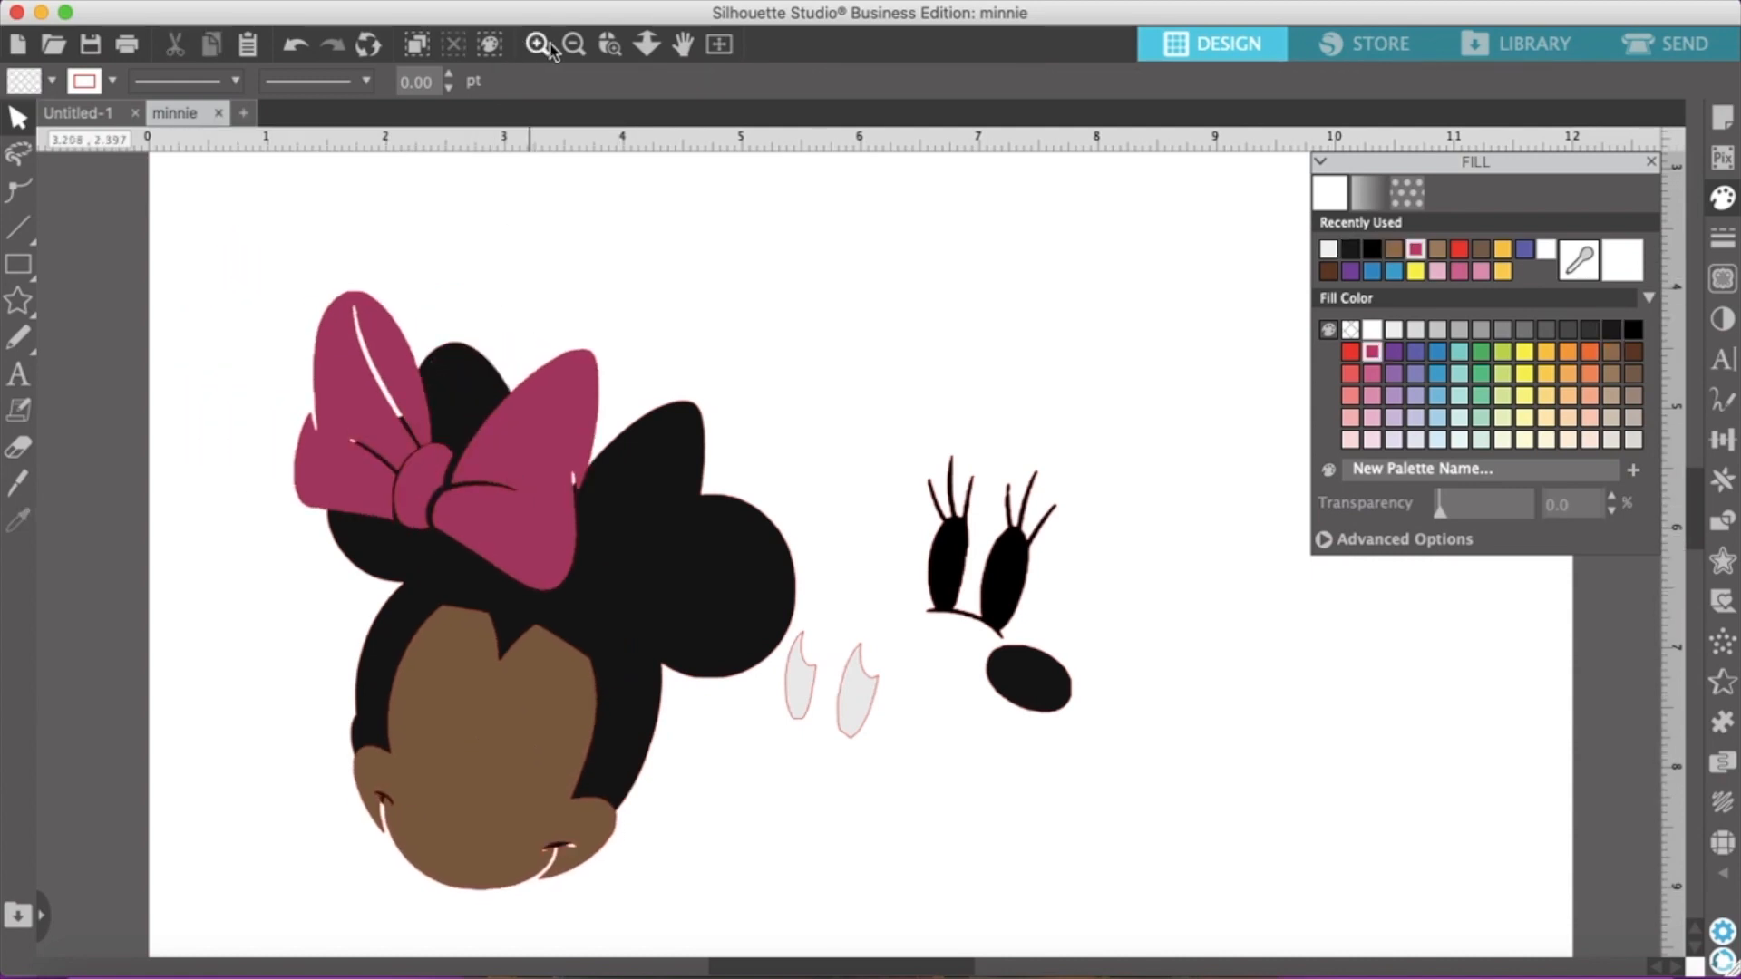
# Align the magenta bow and the brown face with the contours of the head silhouette
pyautogui.click(573, 45)
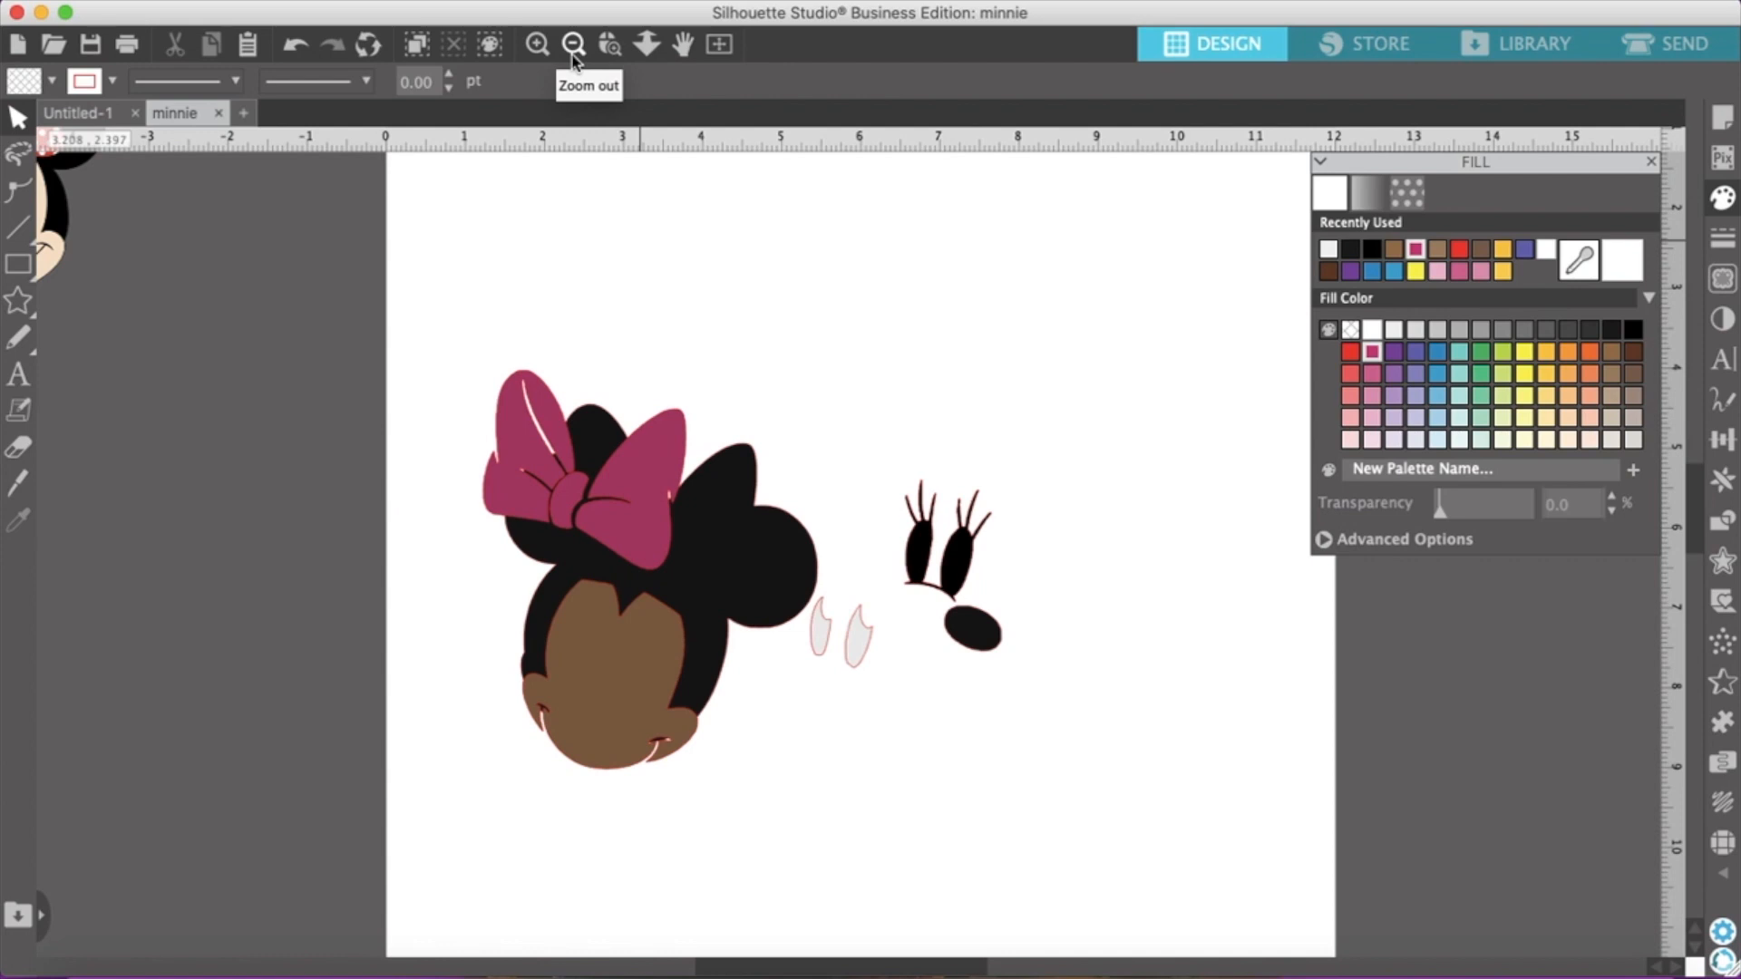
pyautogui.moveTo(632, 534); pyautogui.dragTo(699, 563)
pyautogui.moveTo(652, 725); pyautogui.dragTo(646, 701)
pyautogui.click(774, 668)
# Place the black lashed eyes on the brown face and fit the light gray eye shapes over them
pyautogui.moveTo(816, 641); pyautogui.dragTo(726, 668)
pyautogui.click(857, 598)
pyautogui.moveTo(884, 591); pyautogui.dragTo(602, 632)
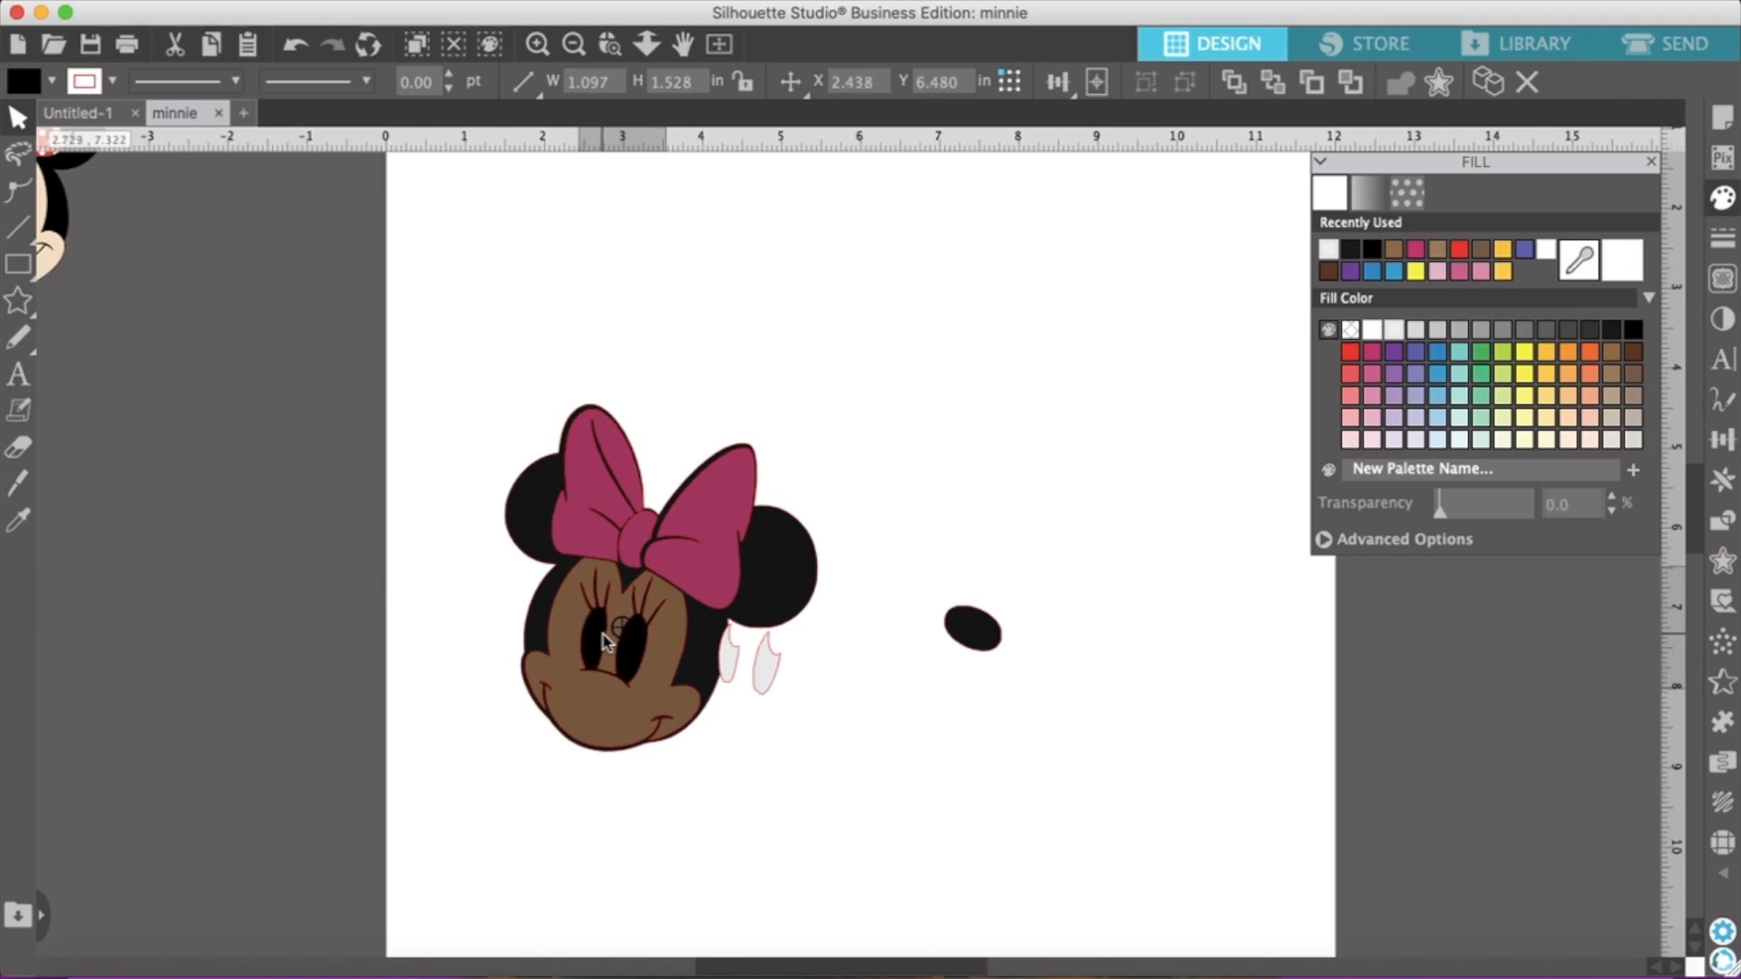
pyautogui.moveTo(760, 682); pyautogui.dragTo(618, 668)
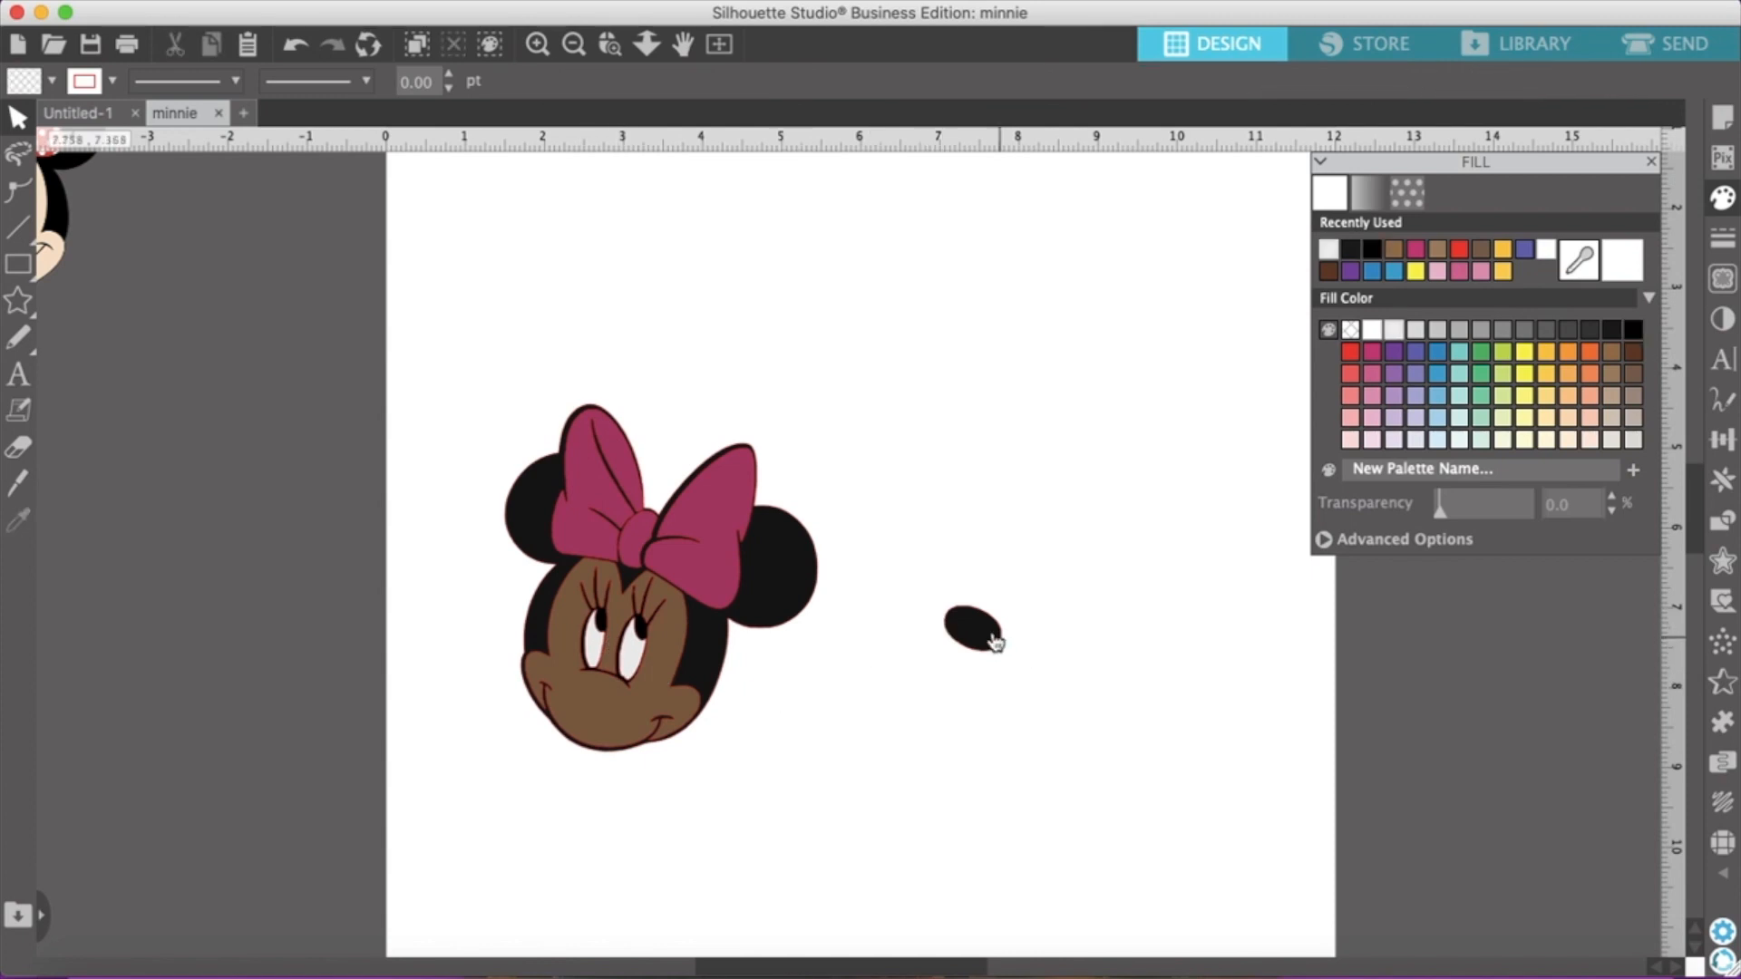
# Place the near-black nose oval on the face, centered below the eyes
pyautogui.moveTo(995, 634); pyautogui.dragTo(951, 663)
pyautogui.moveTo(787, 739); pyautogui.dragTo(620, 722)
pyautogui.click(975, 704)
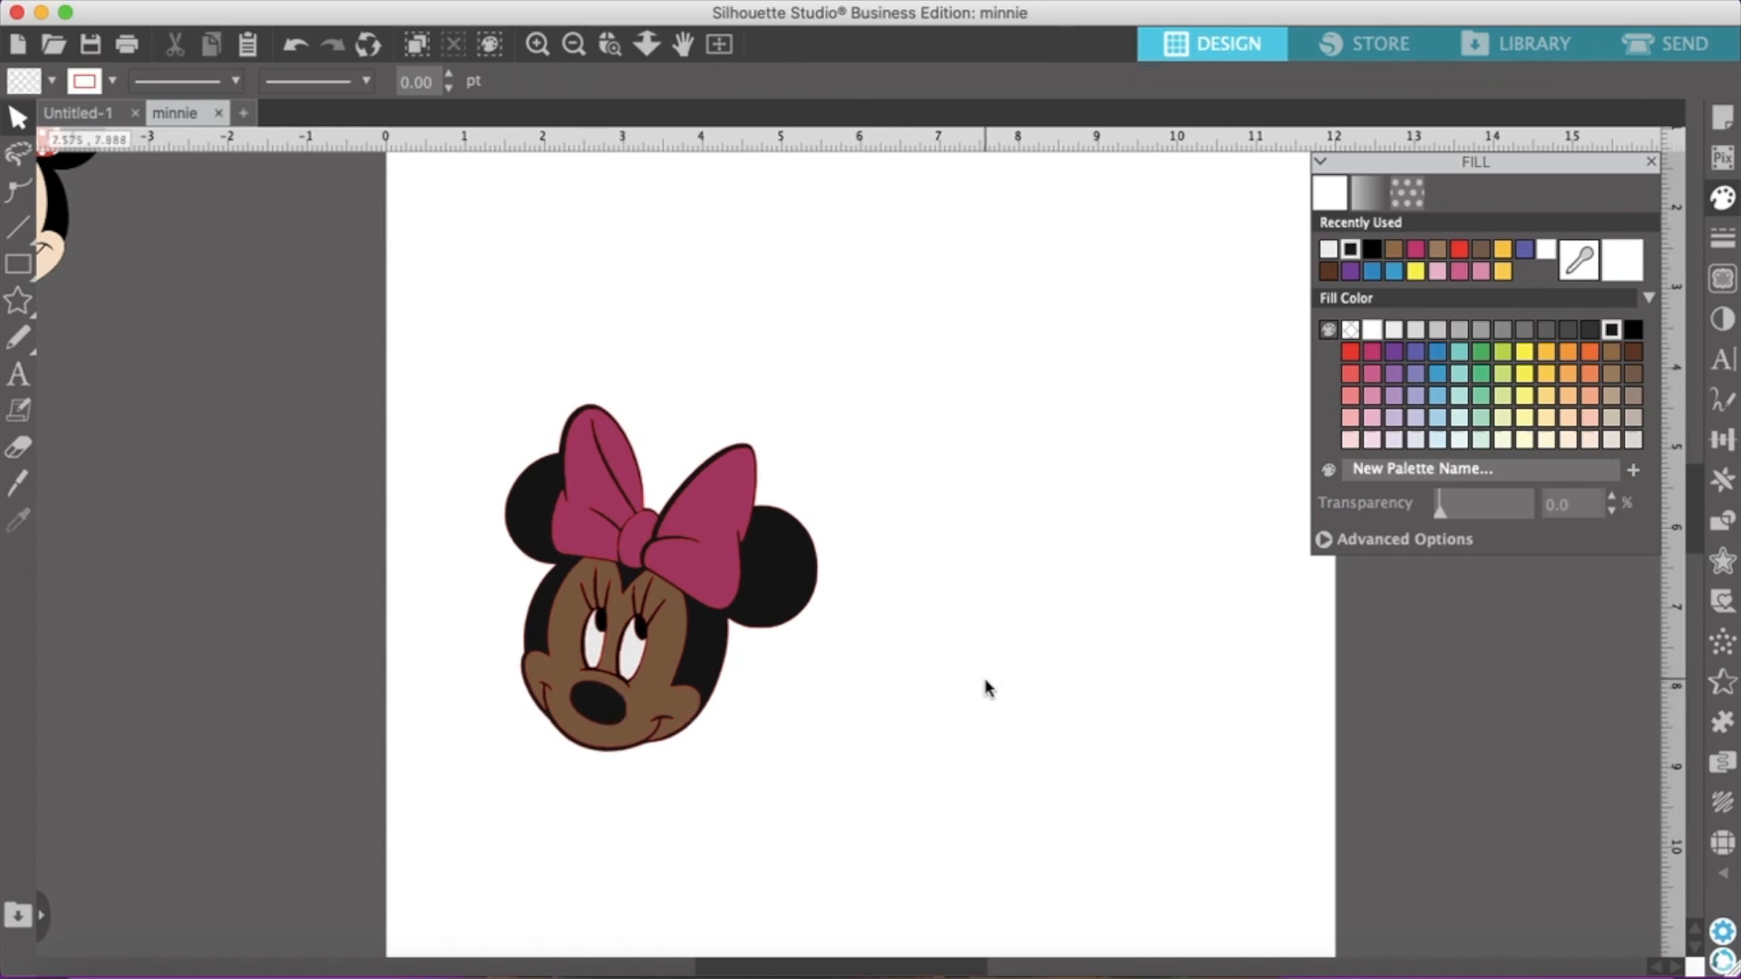
pyautogui.scroll(1, 997, 358)
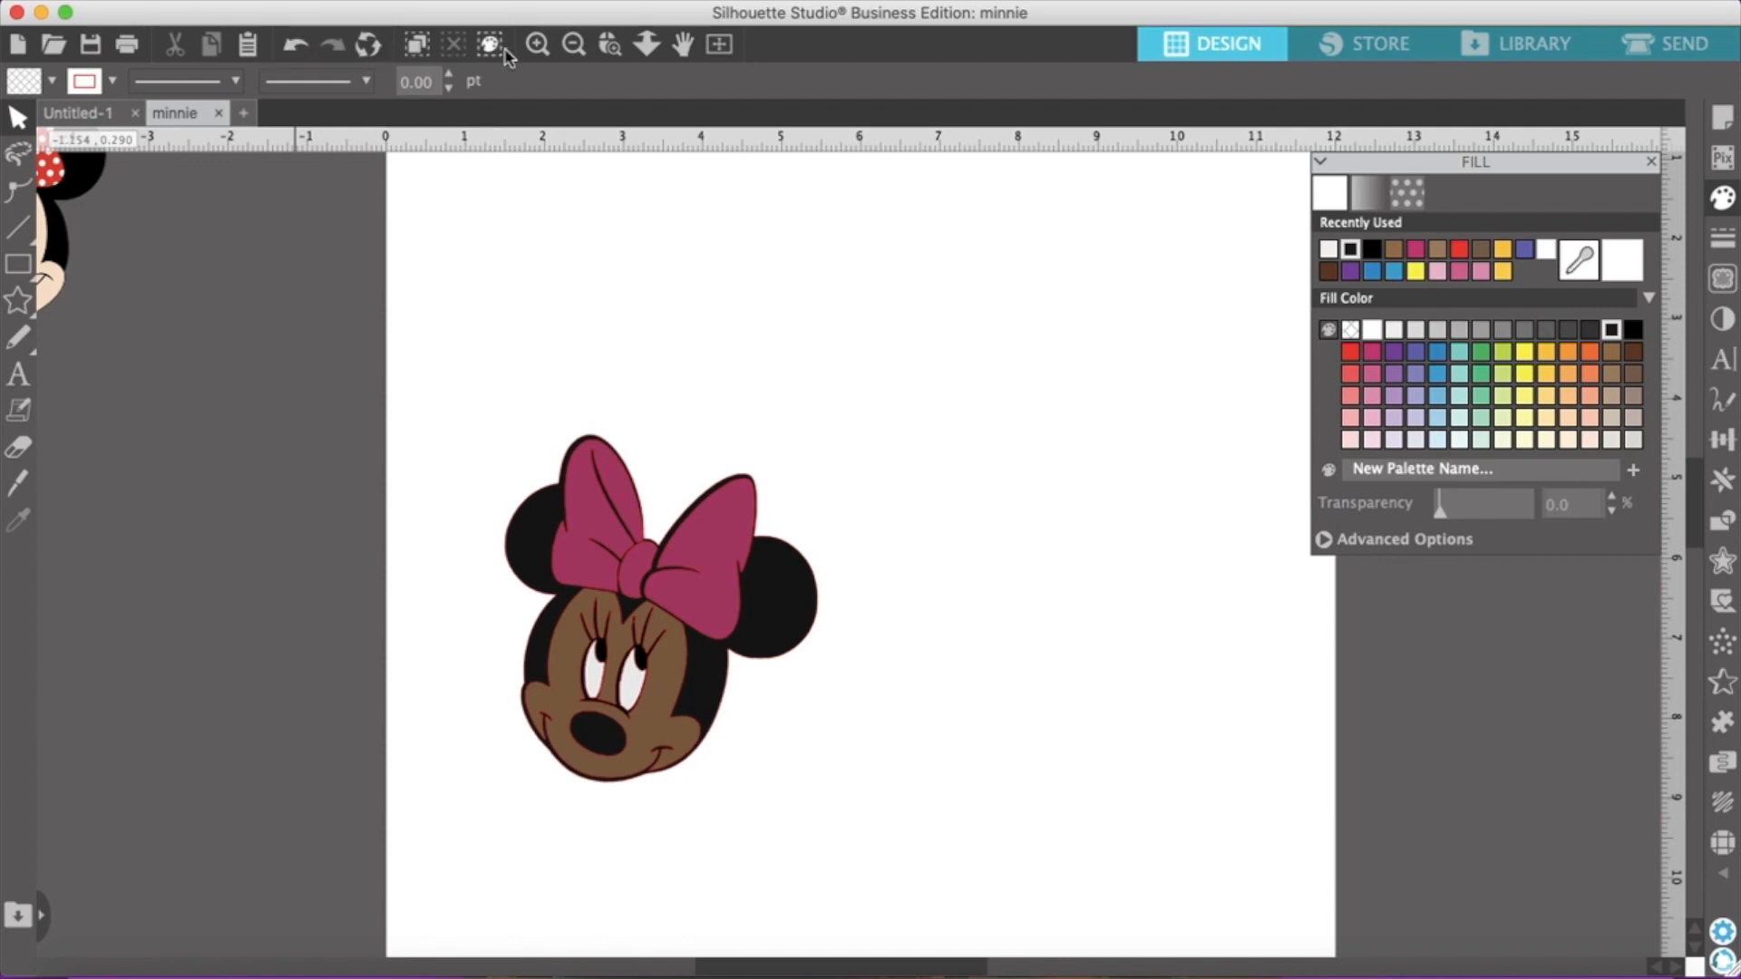
# Close the fill settings and set the page setup's machine to CAMEO
pyautogui.click(537, 44)
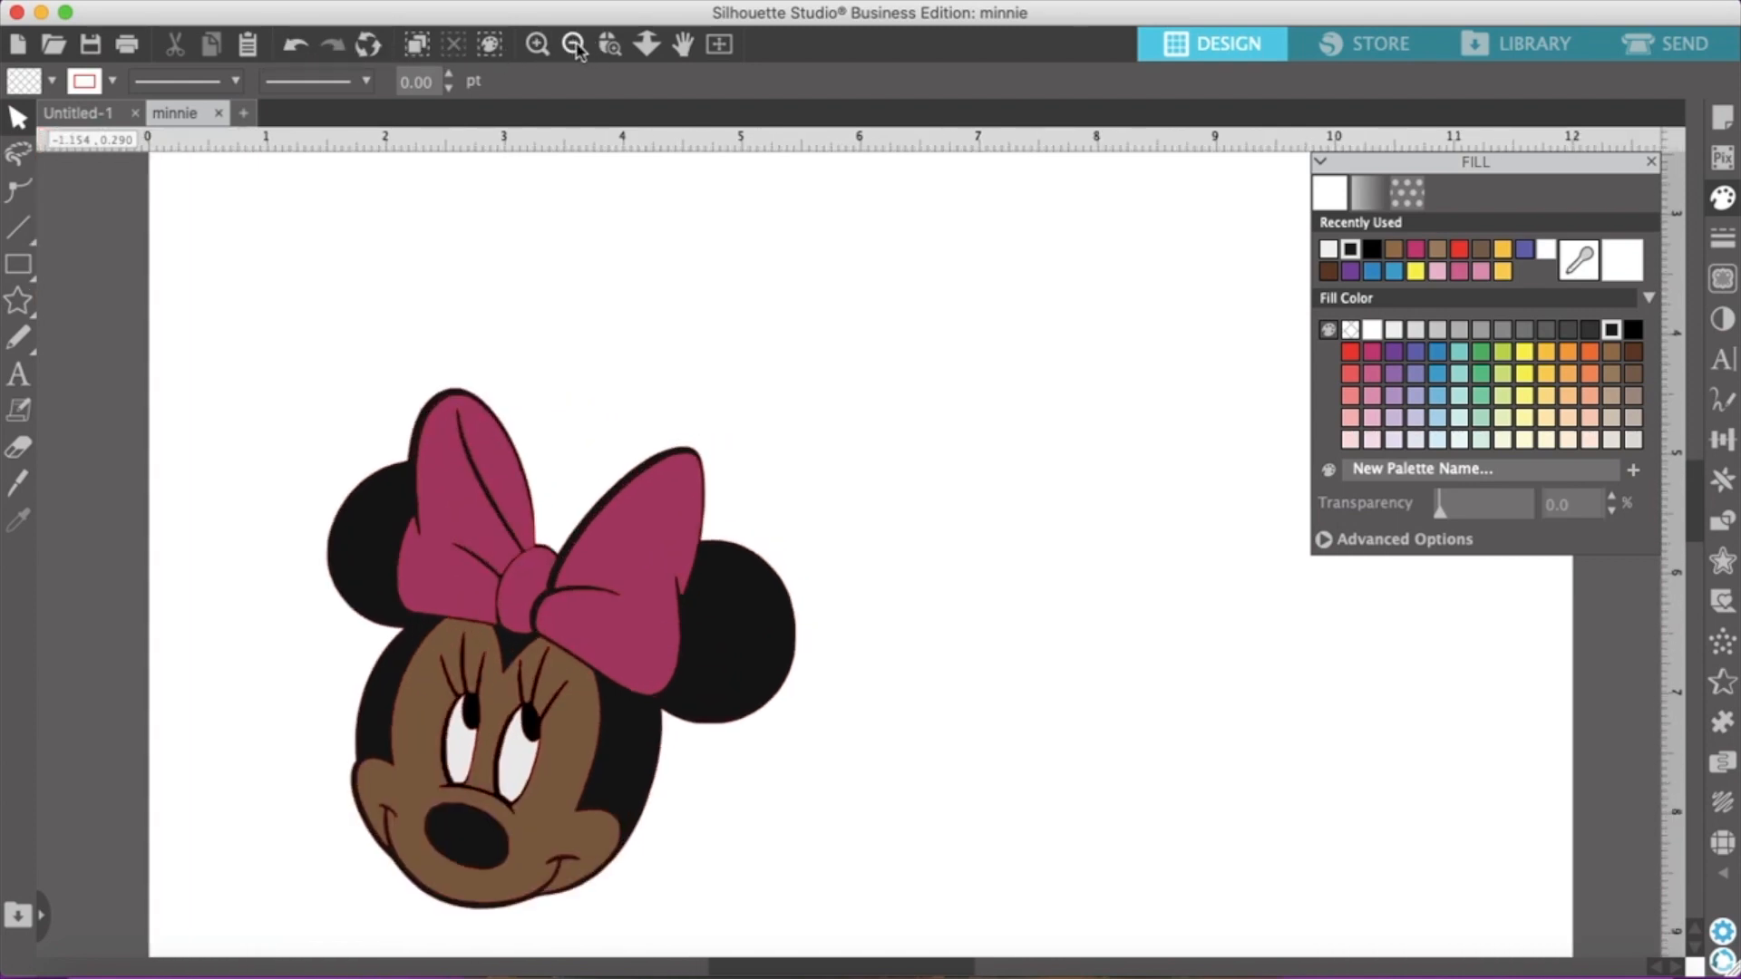
pyautogui.click(574, 43)
pyautogui.click(574, 44)
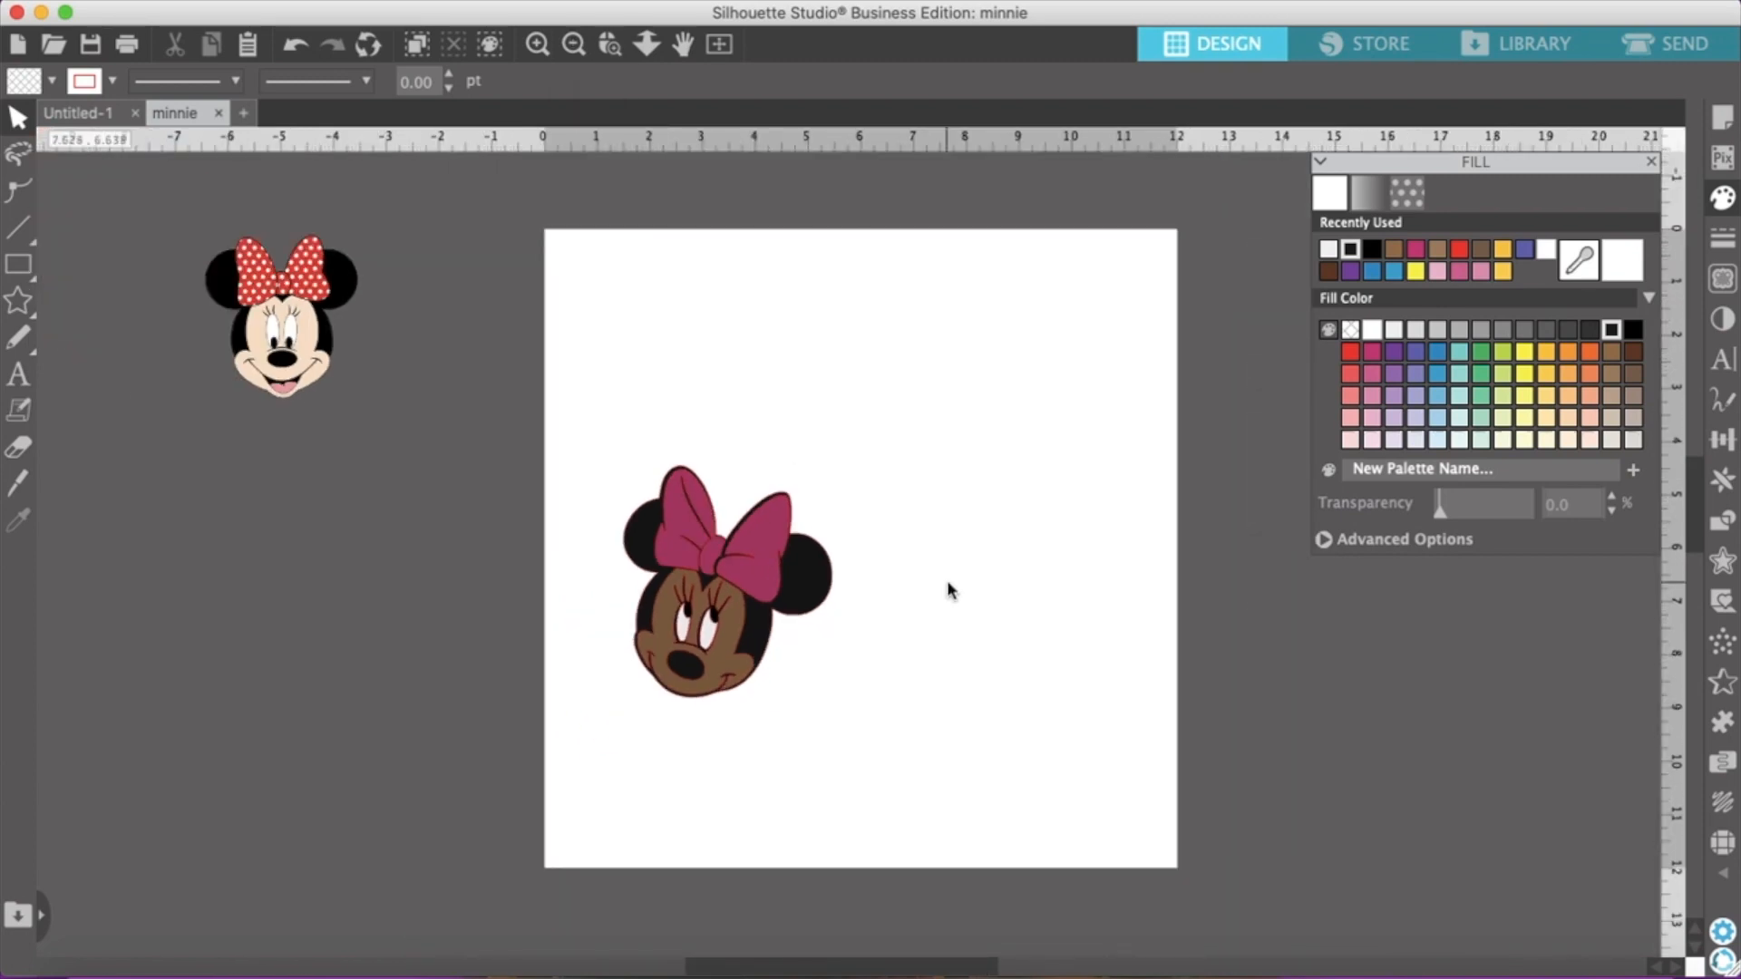
pyautogui.click(1651, 163)
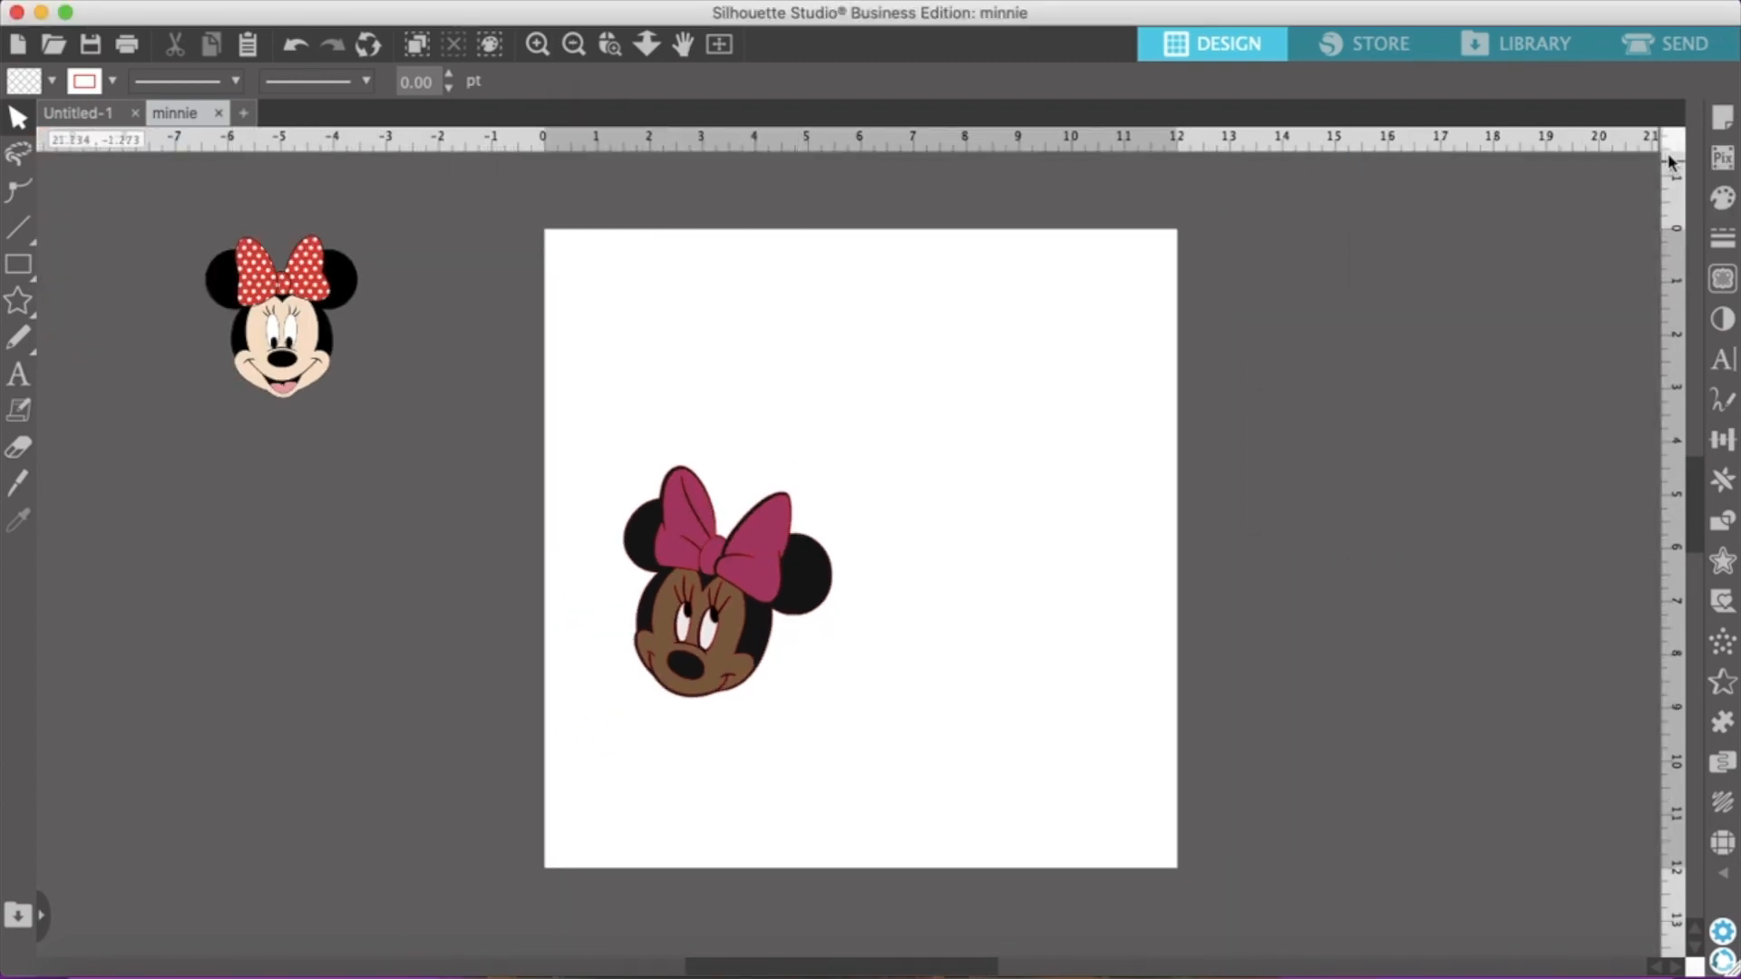
pyautogui.click(1722, 122)
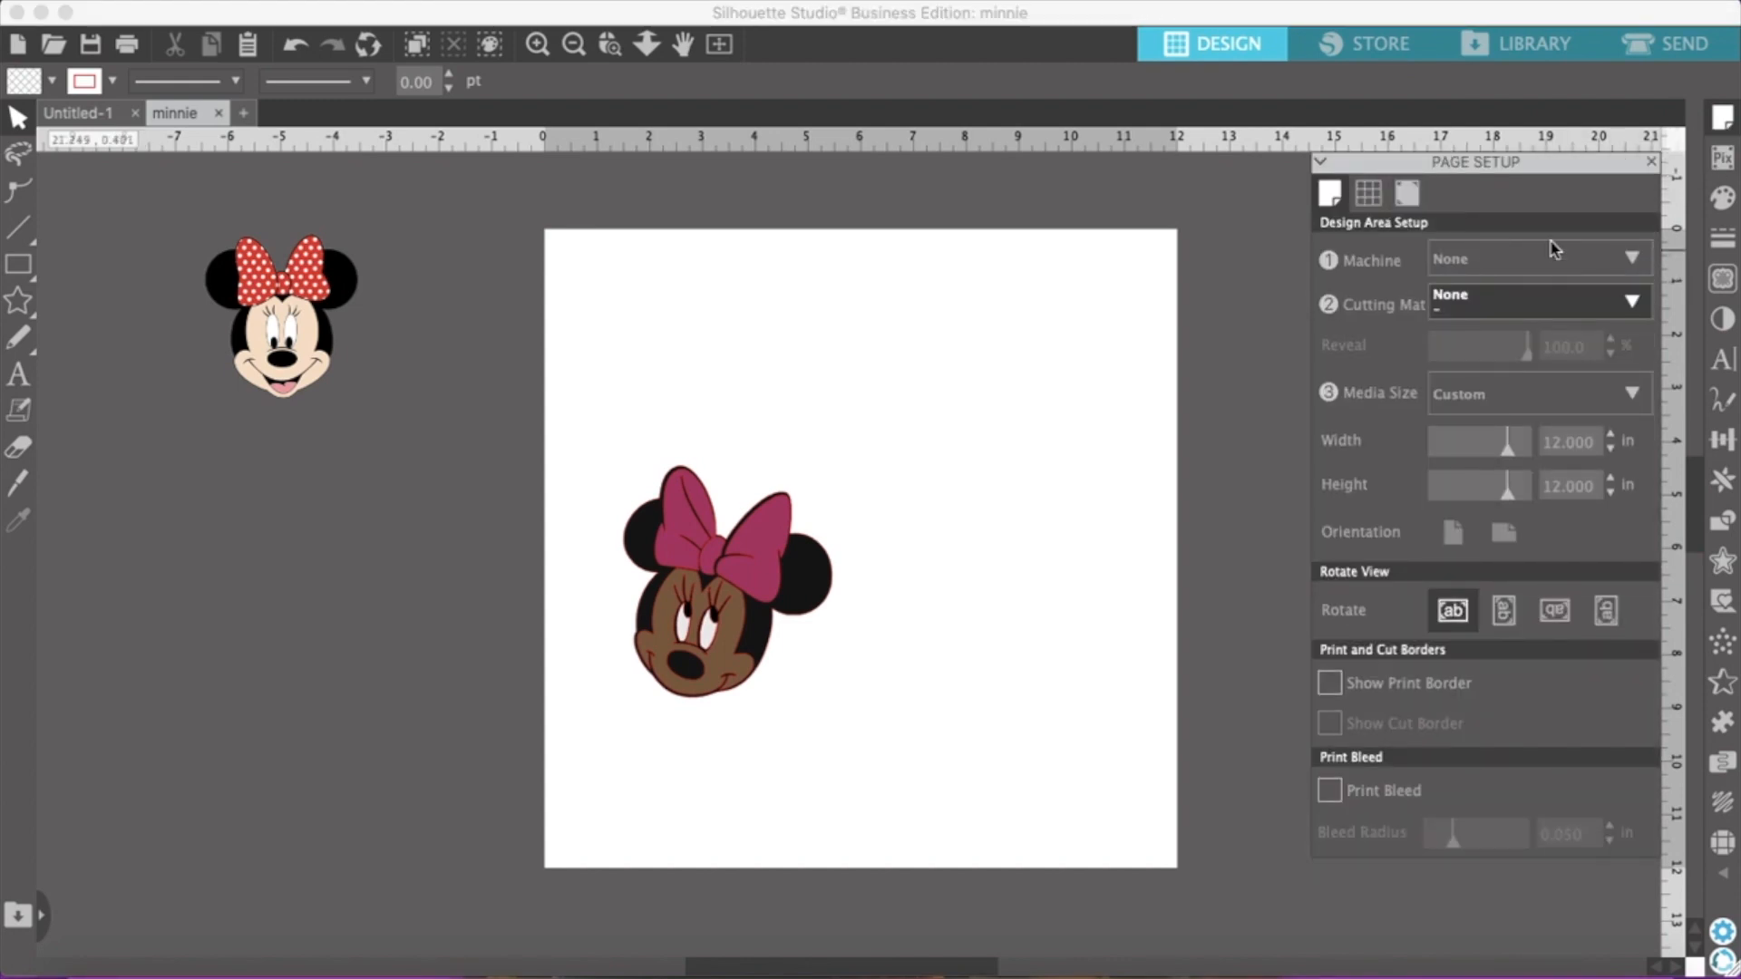
pyautogui.click(1632, 260)
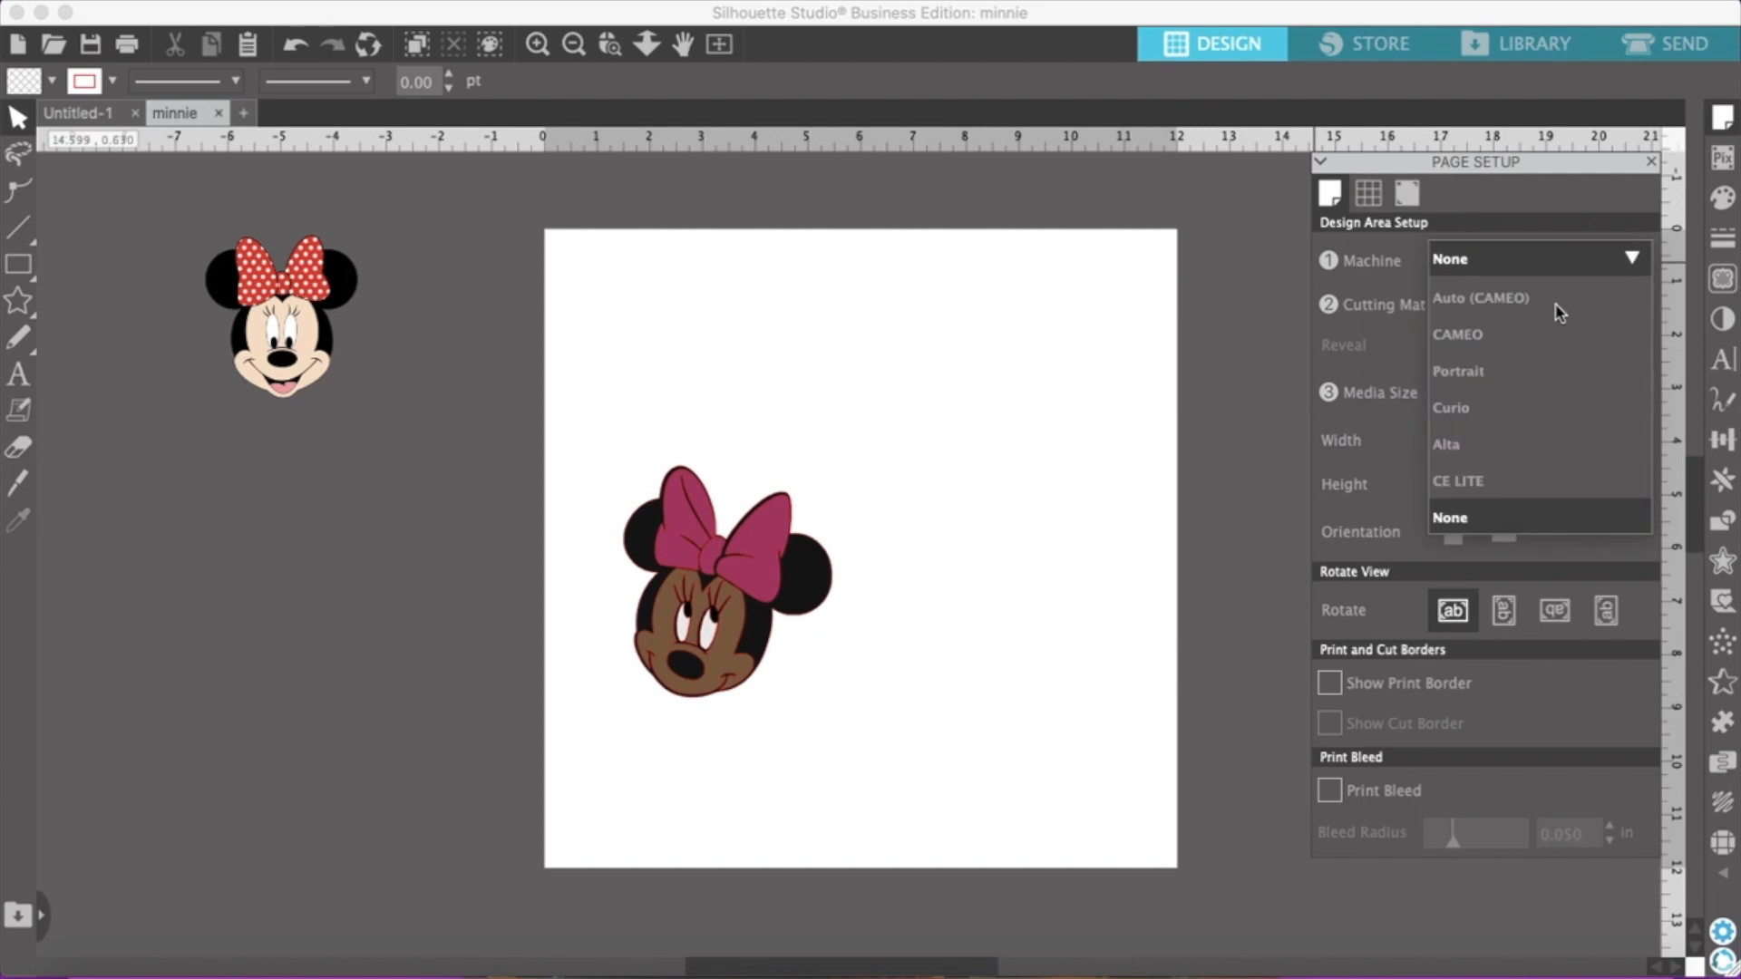
pyautogui.click(1470, 335)
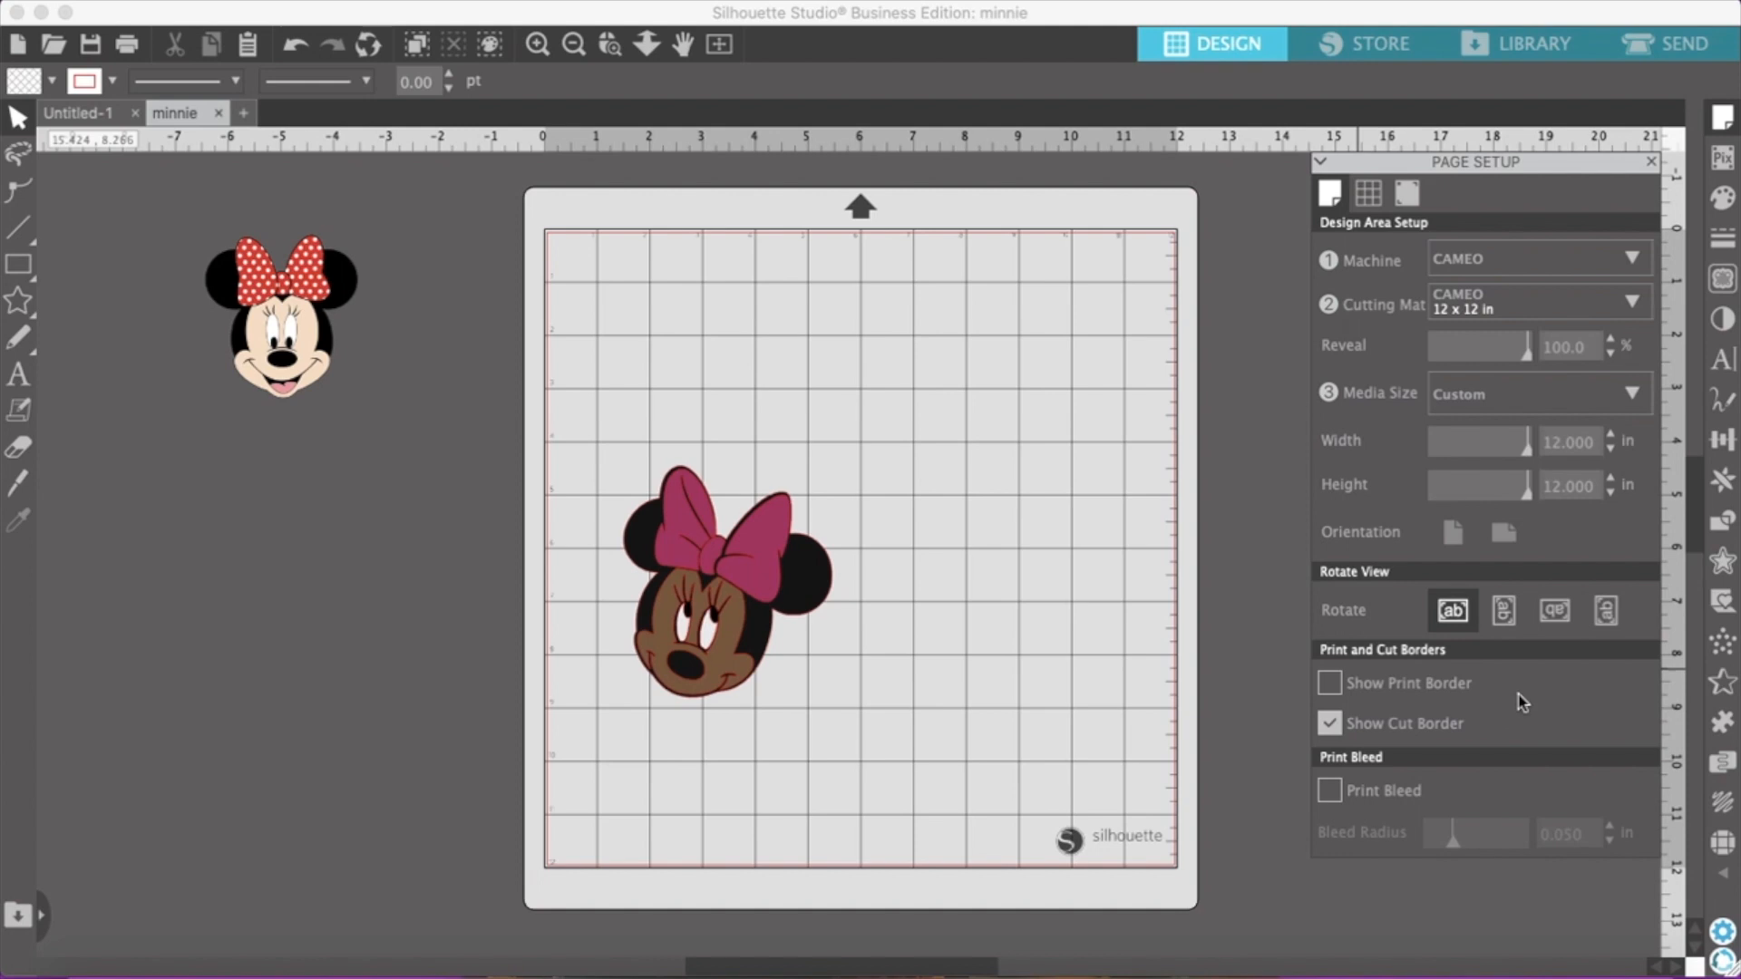
# Group all pieces of the assembled Minnie face and move the group higher on the cutting mat
pyautogui.moveTo(581, 459); pyautogui.dragTo(847, 726)
pyautogui.rightClick(776, 619)
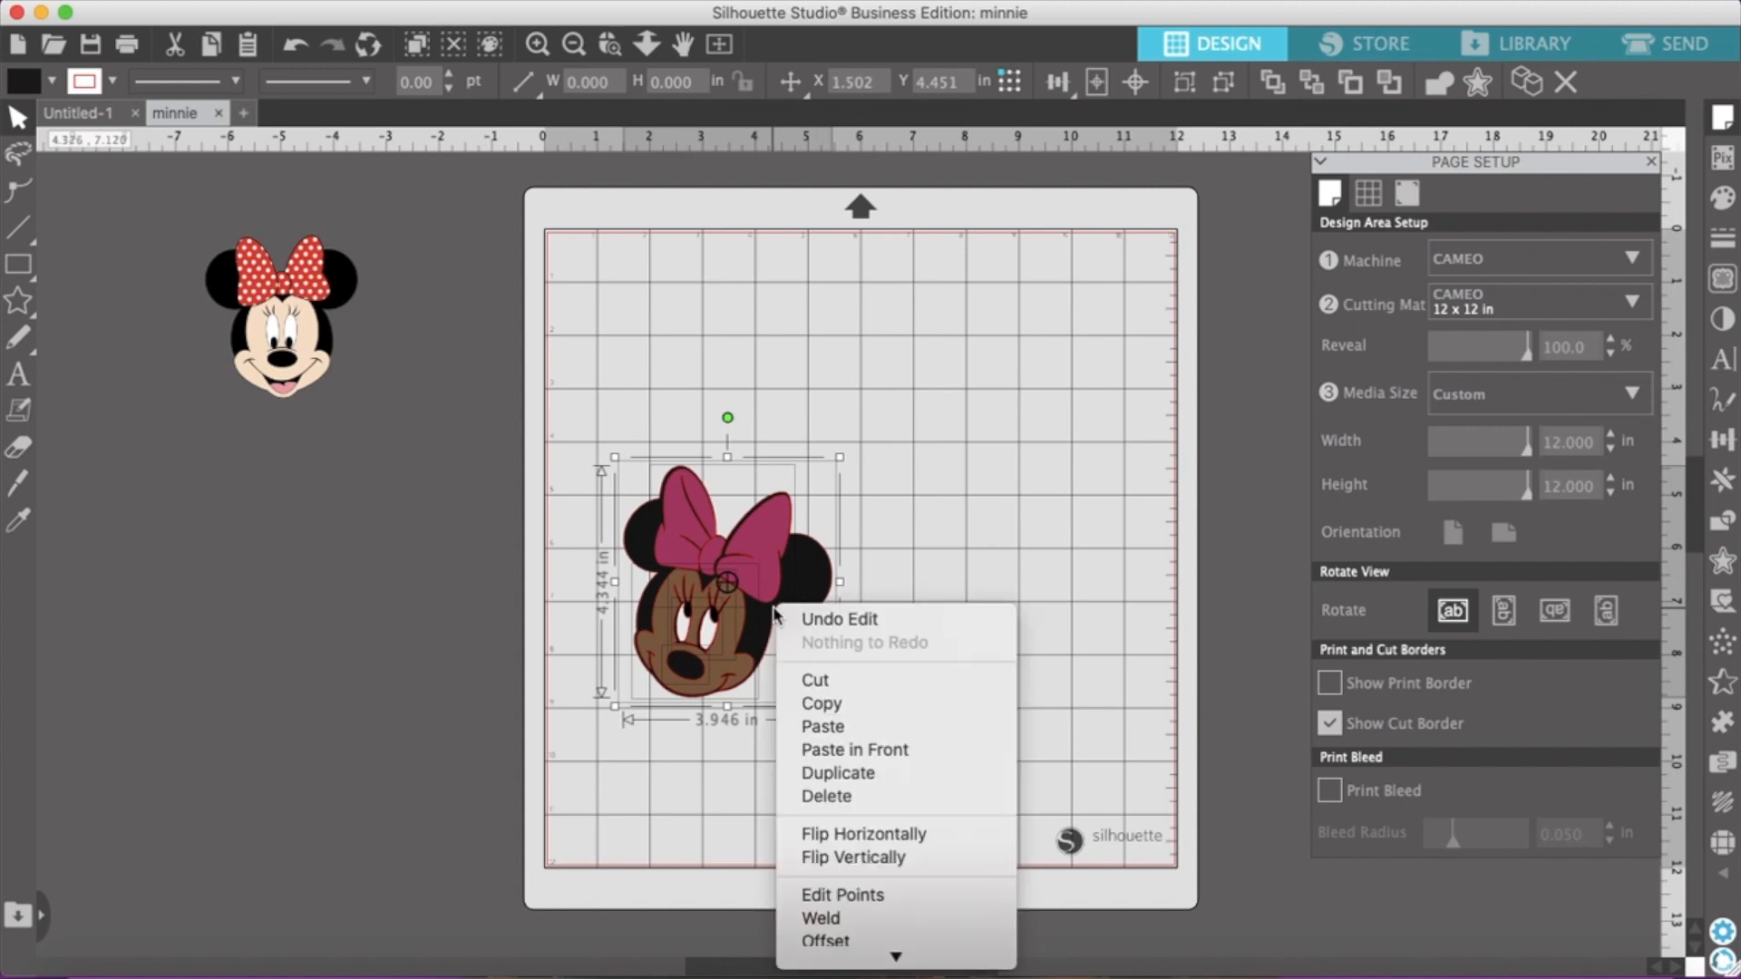
pyautogui.click(899, 908)
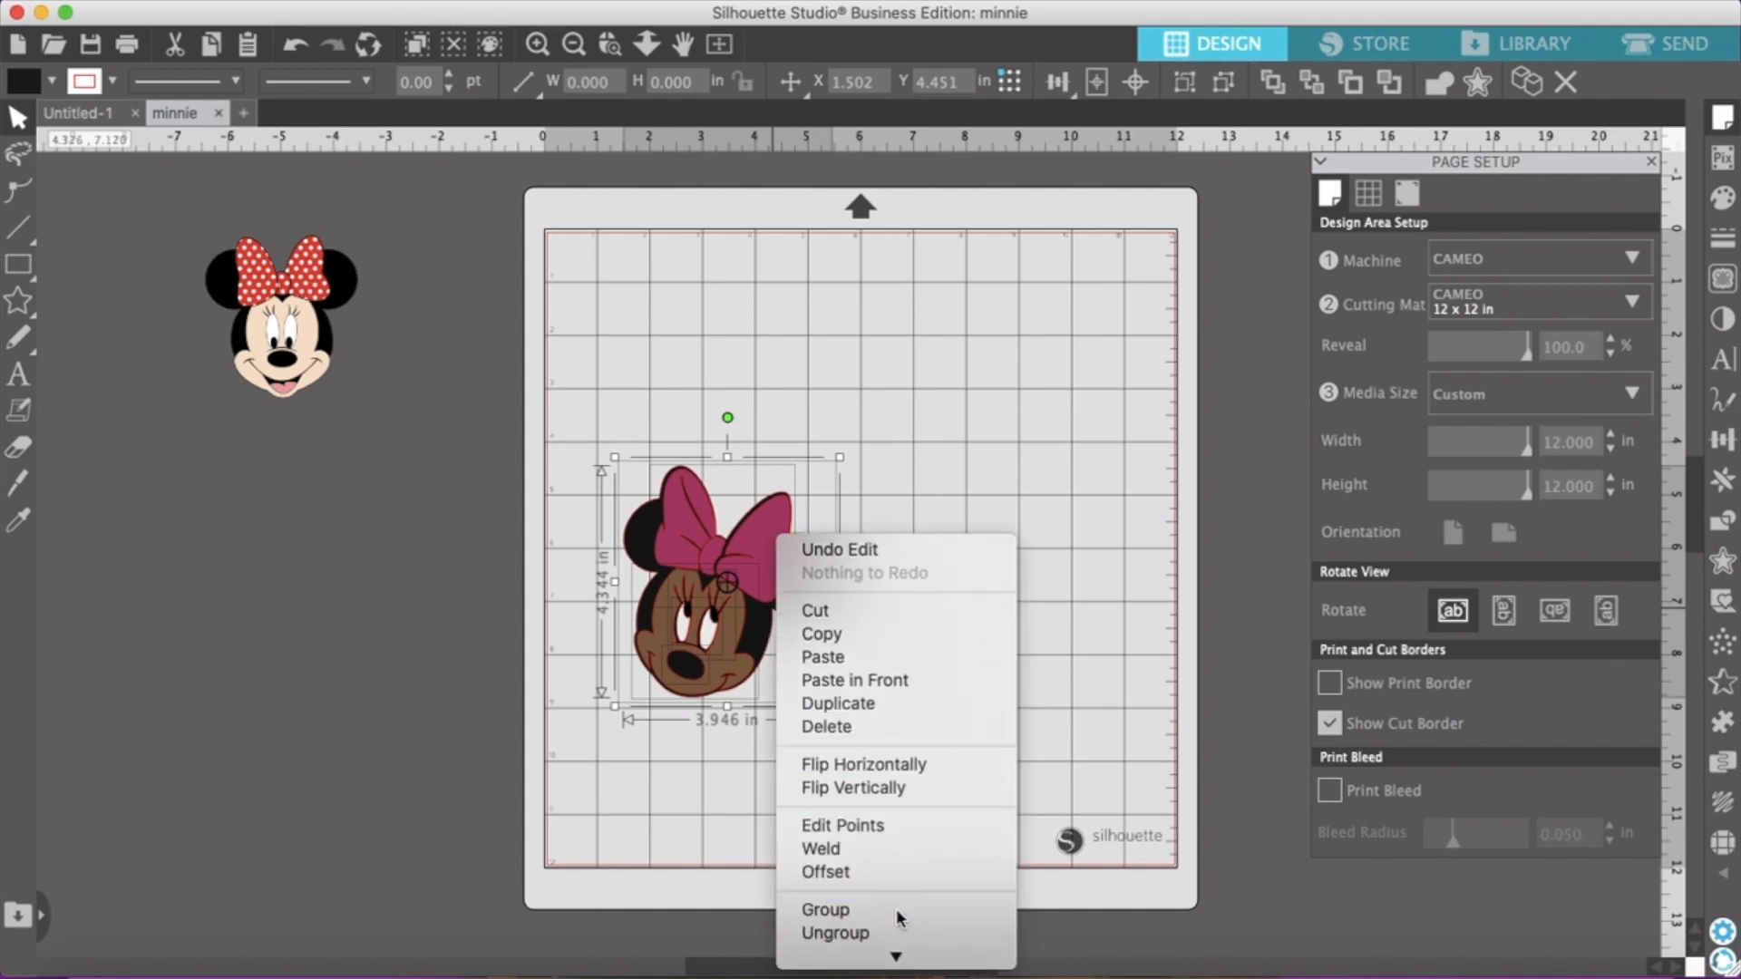
pyautogui.click(1052, 678)
pyautogui.moveTo(725, 646); pyautogui.dragTo(789, 451)
pyautogui.click(671, 303)
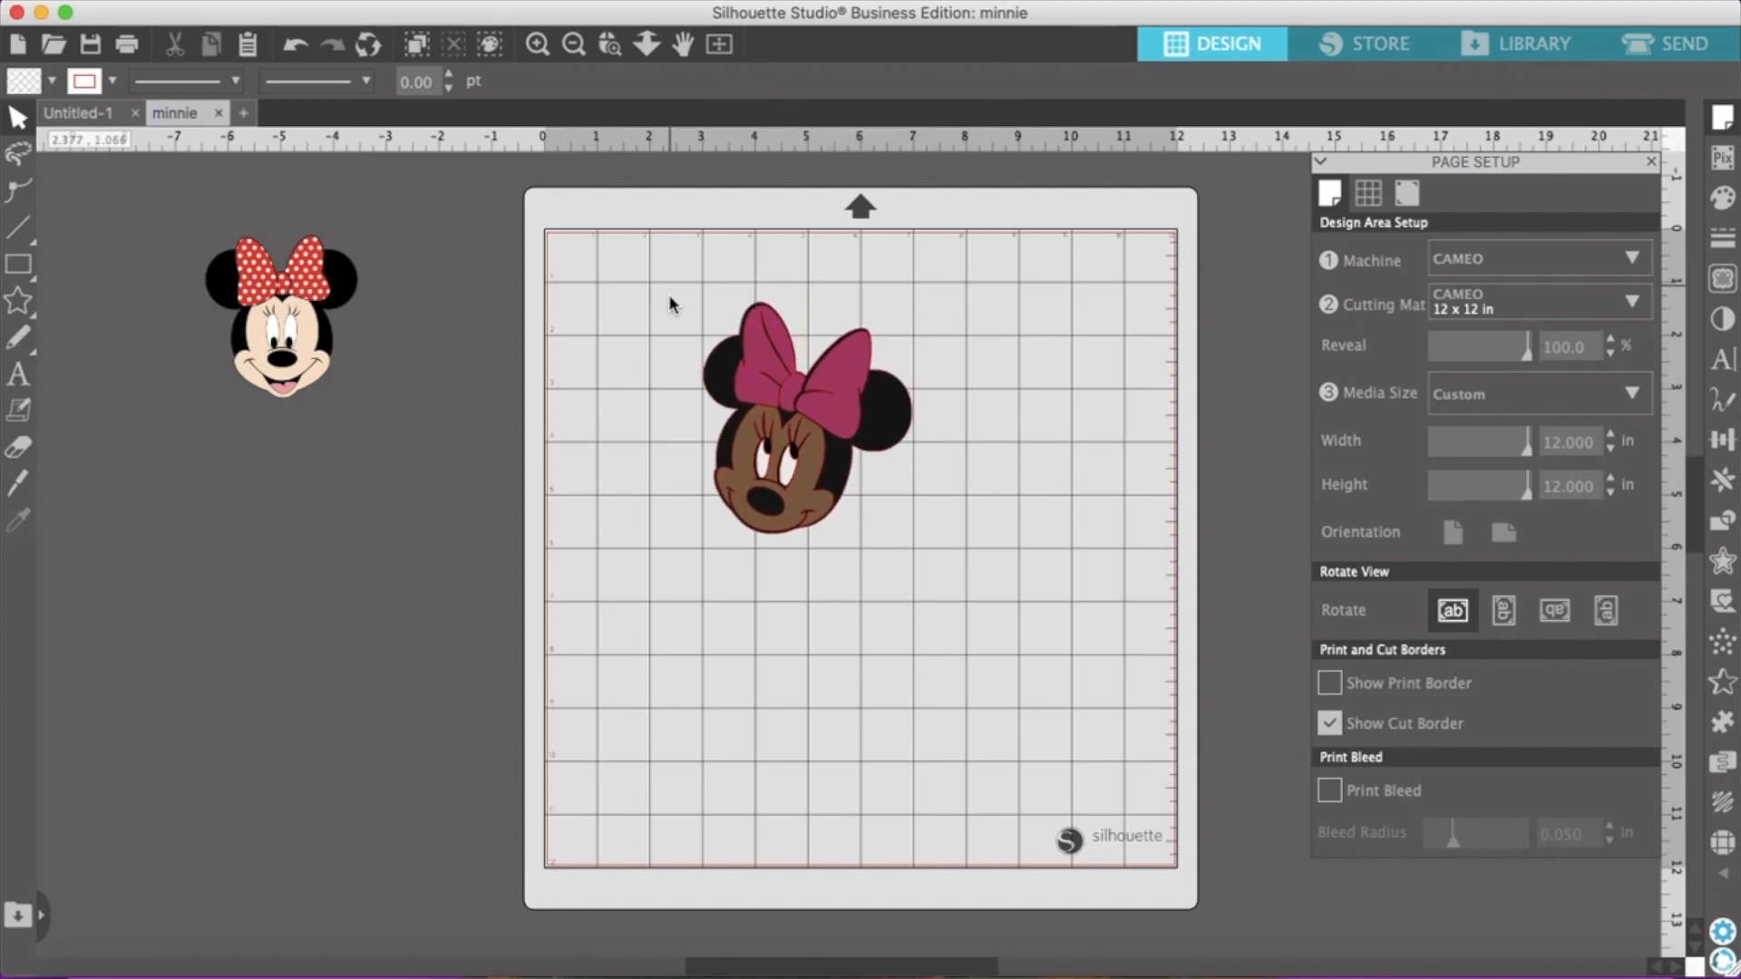
# Enlarge the grouped face proportionally to about 5.3 by 5.8 in, and set its width to 5.000 in
pyautogui.moveTo(682, 433); pyautogui.dragTo(981, 631)
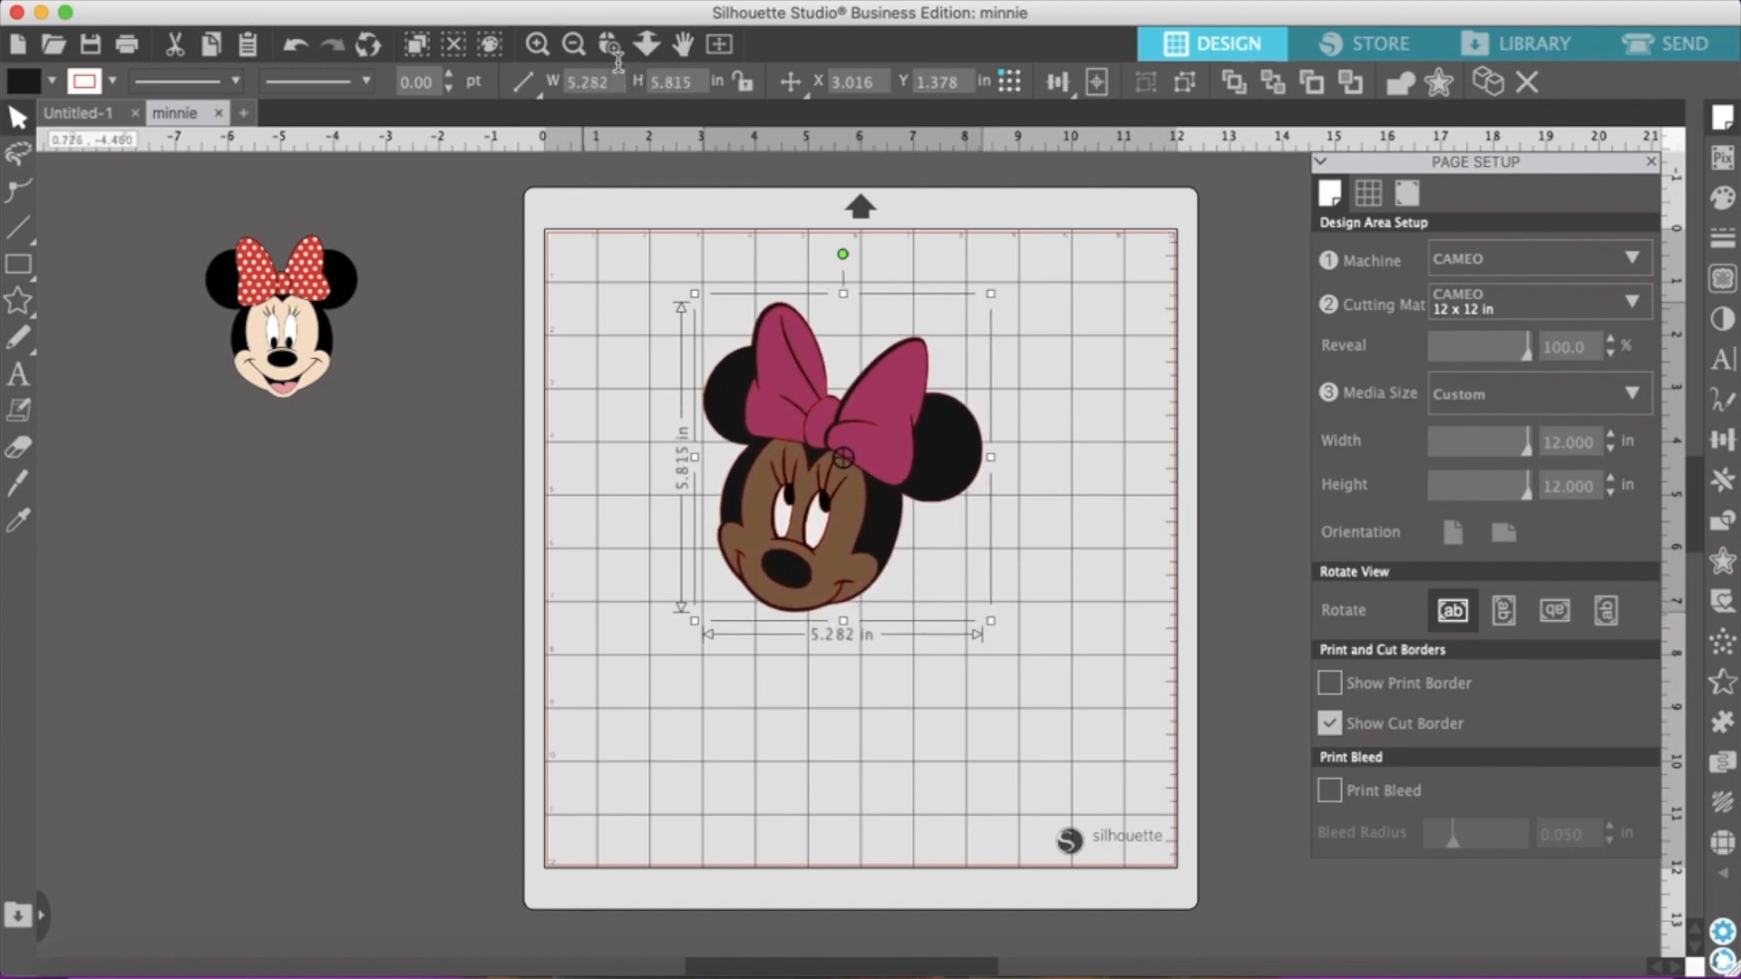
pyautogui.press('BackSpace')
pyautogui.press('BackSpace')
pyautogui.press('Return')
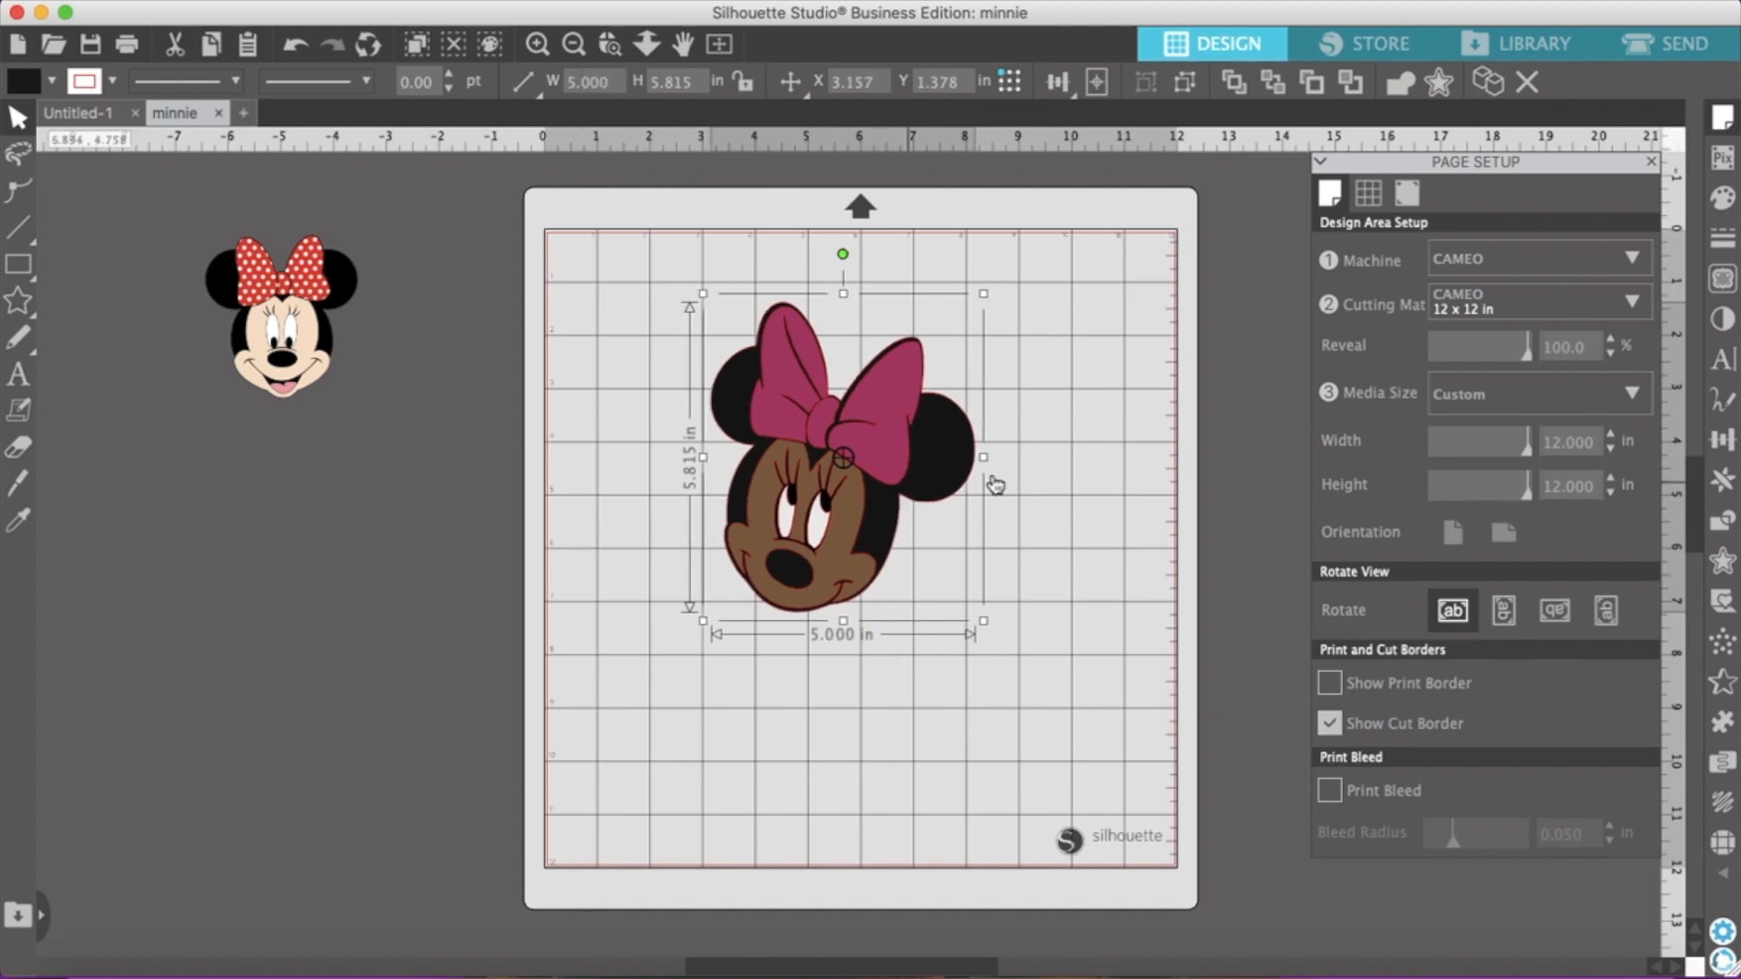
# Stretch the grouped face to about 5.37 in wide and shorten it to about 5.38 in high
pyautogui.moveTo(985, 460); pyautogui.dragTo(1024, 463)
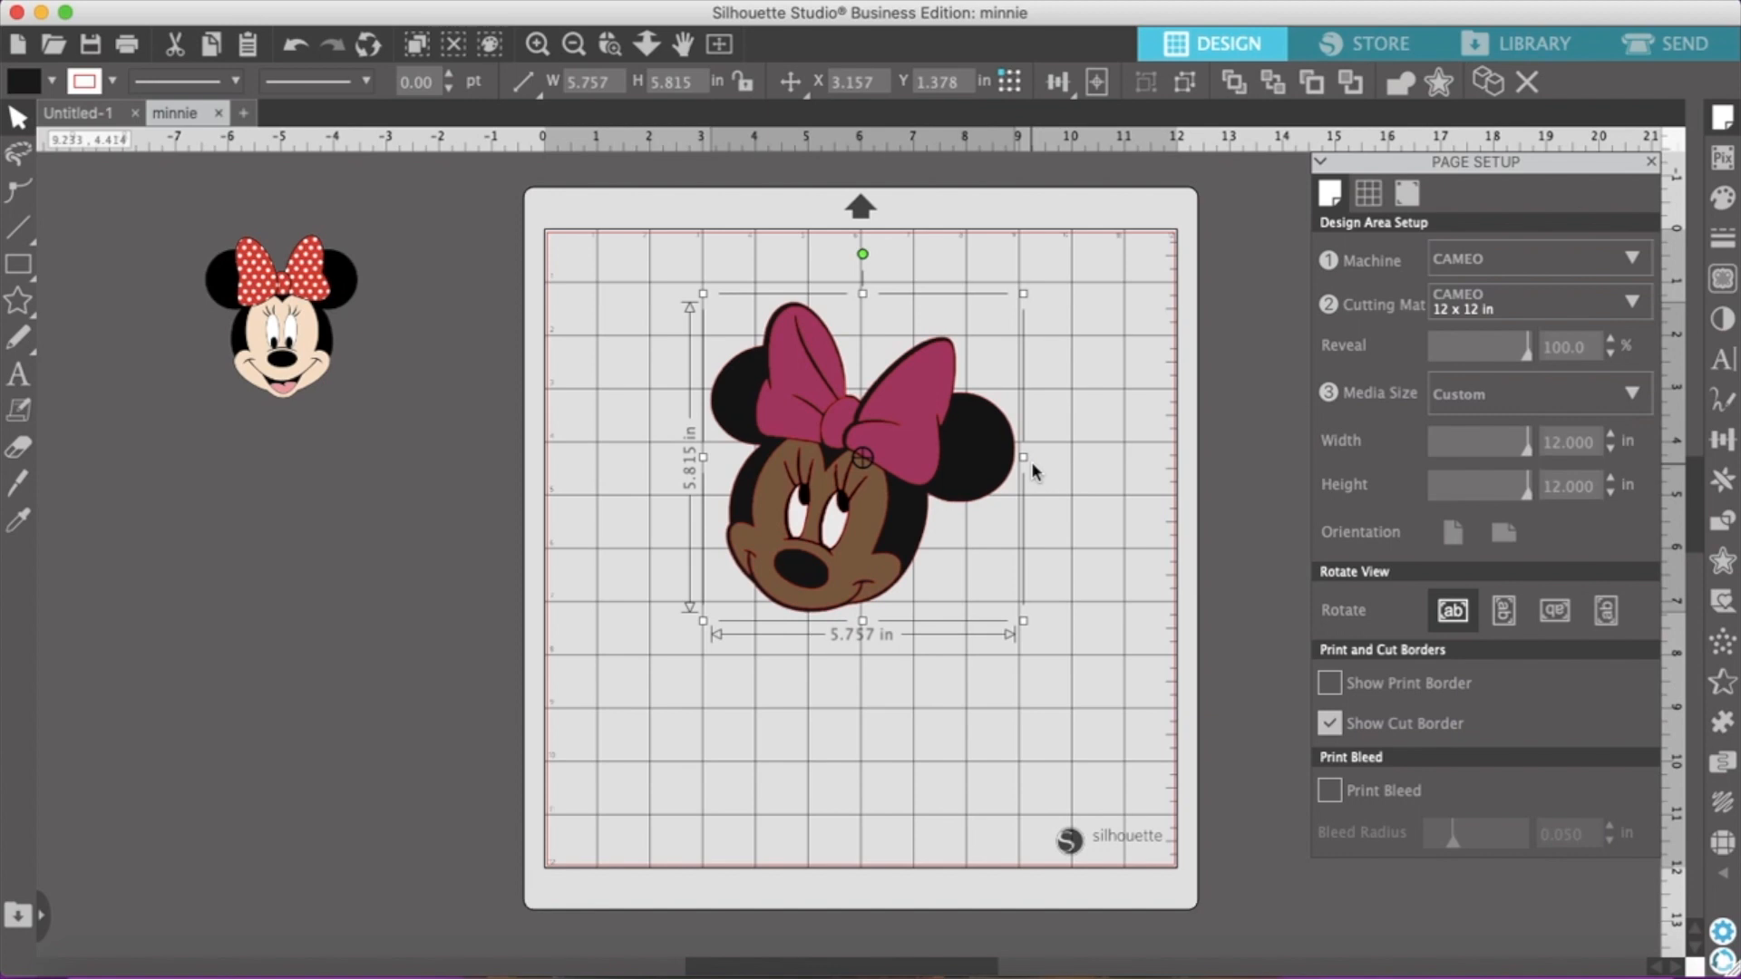
pyautogui.moveTo(1026, 457); pyautogui.dragTo(1004, 460)
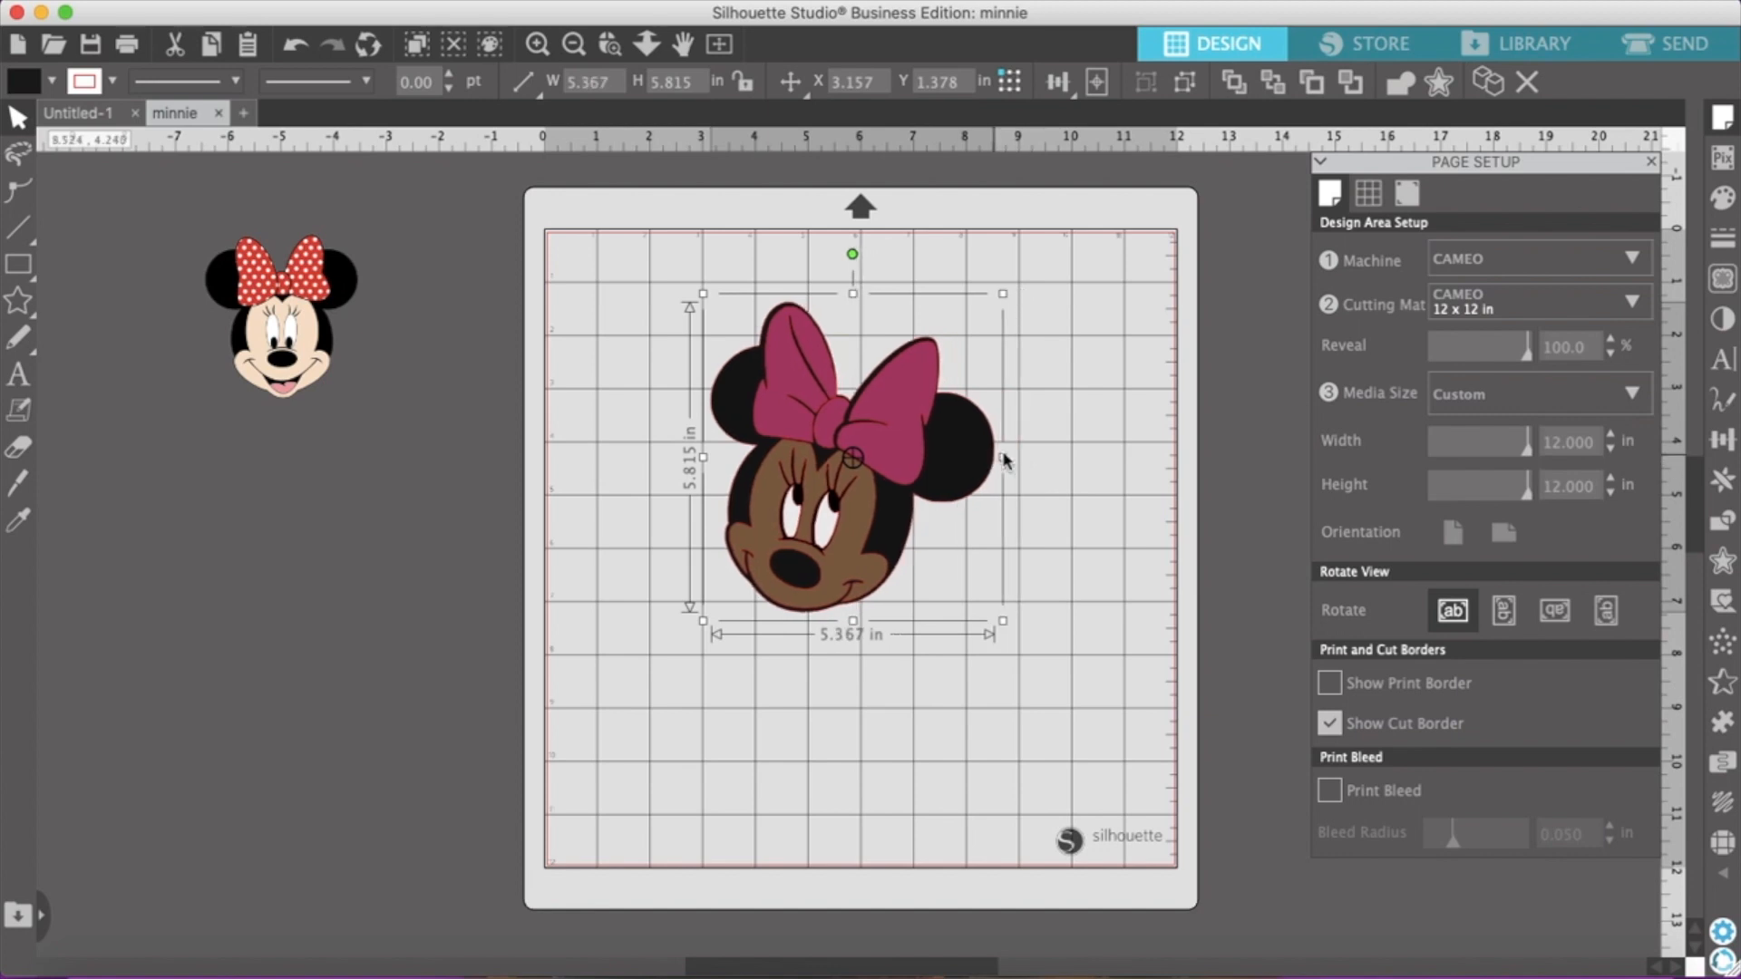
pyautogui.moveTo(854, 620); pyautogui.dragTo(855, 598)
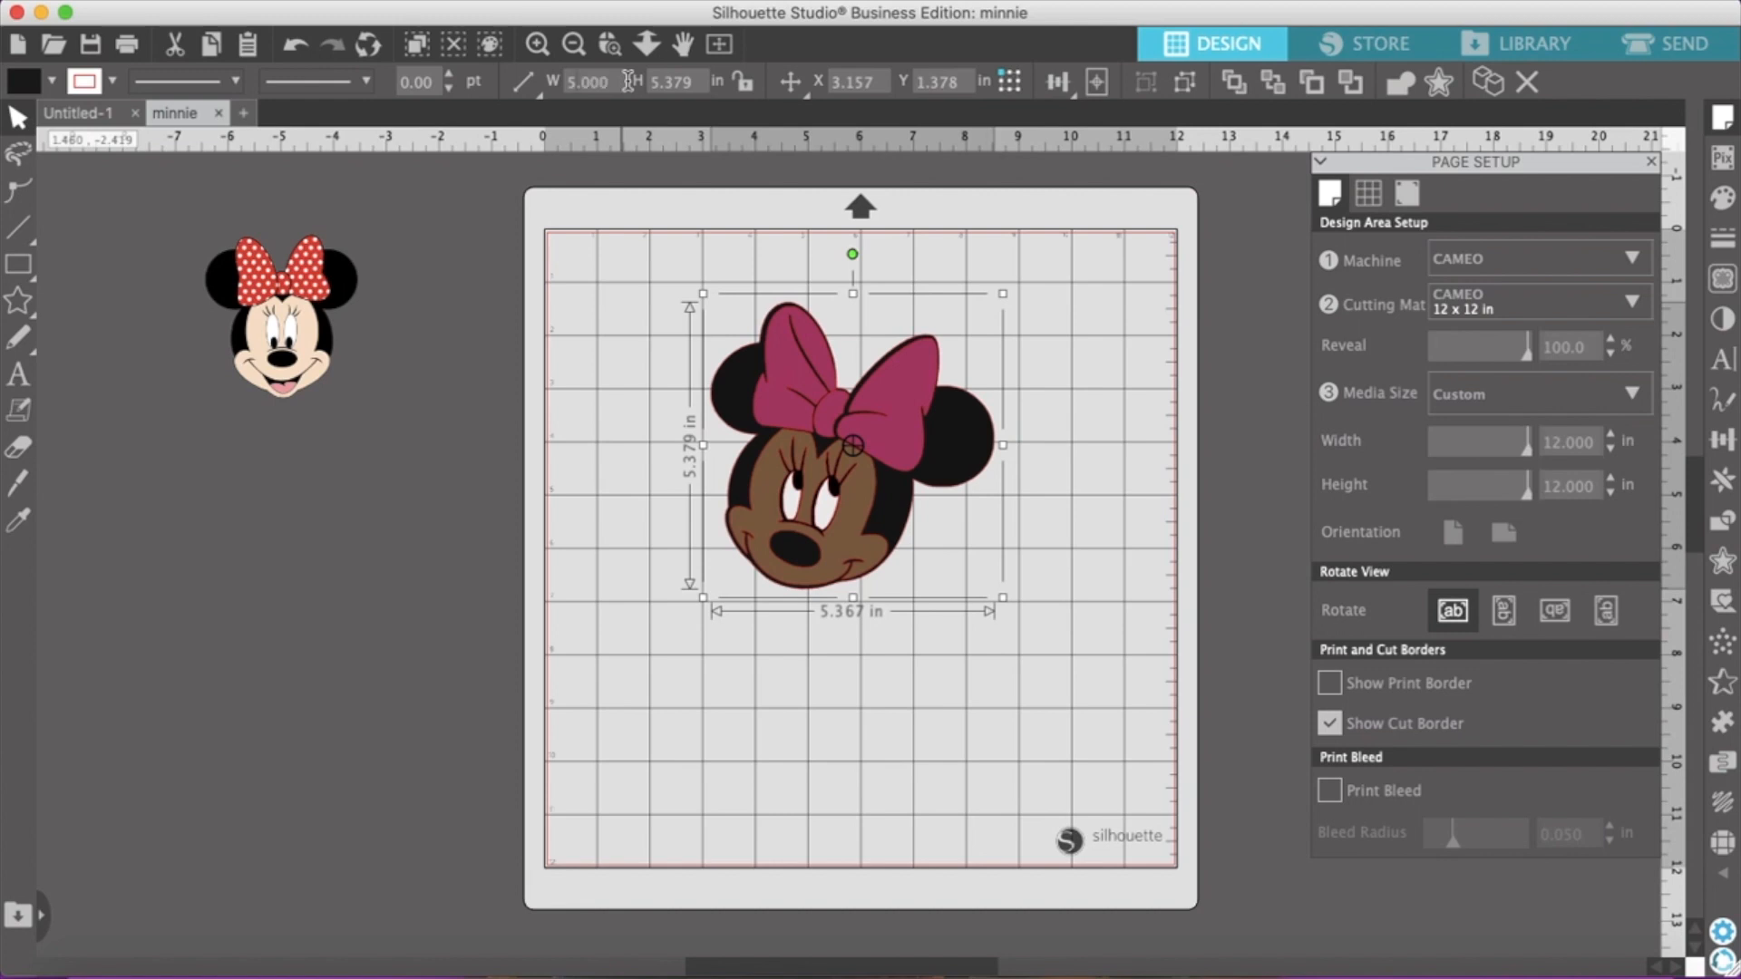
# Set the grouped face's width and height to 5.000 in each and move it slightly down the mat
pyautogui.press('Return')
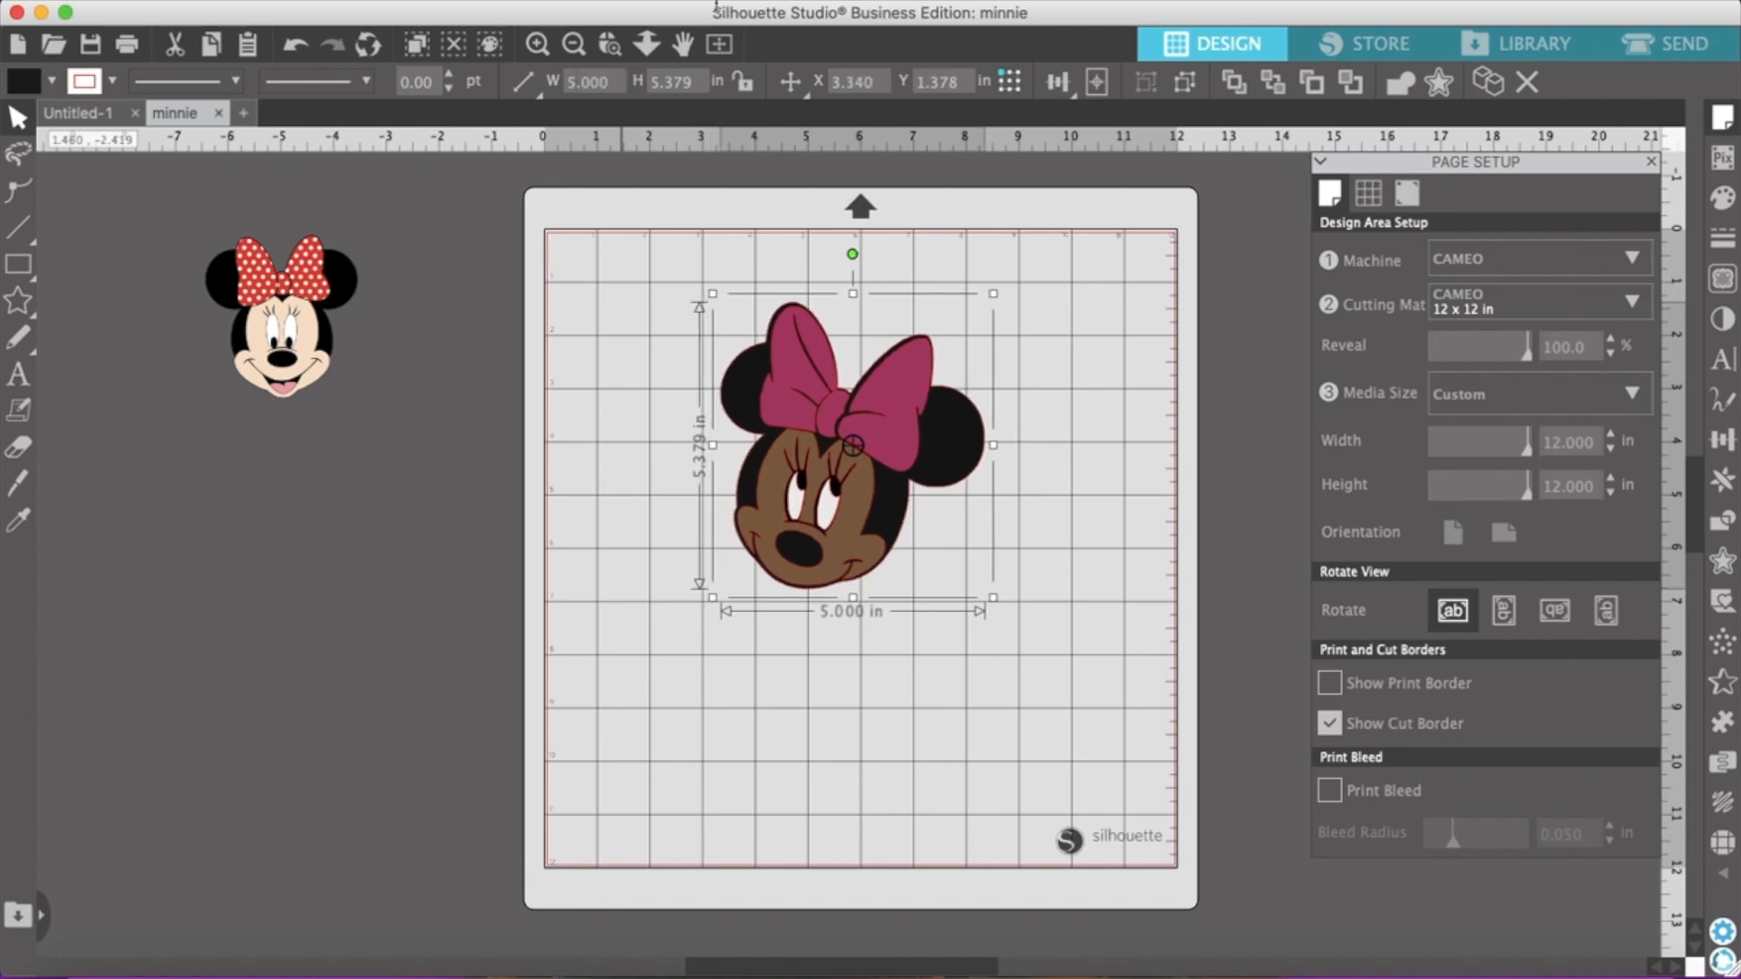
pyautogui.click(702, 83)
pyautogui.write('5.')
pyautogui.press('Return')
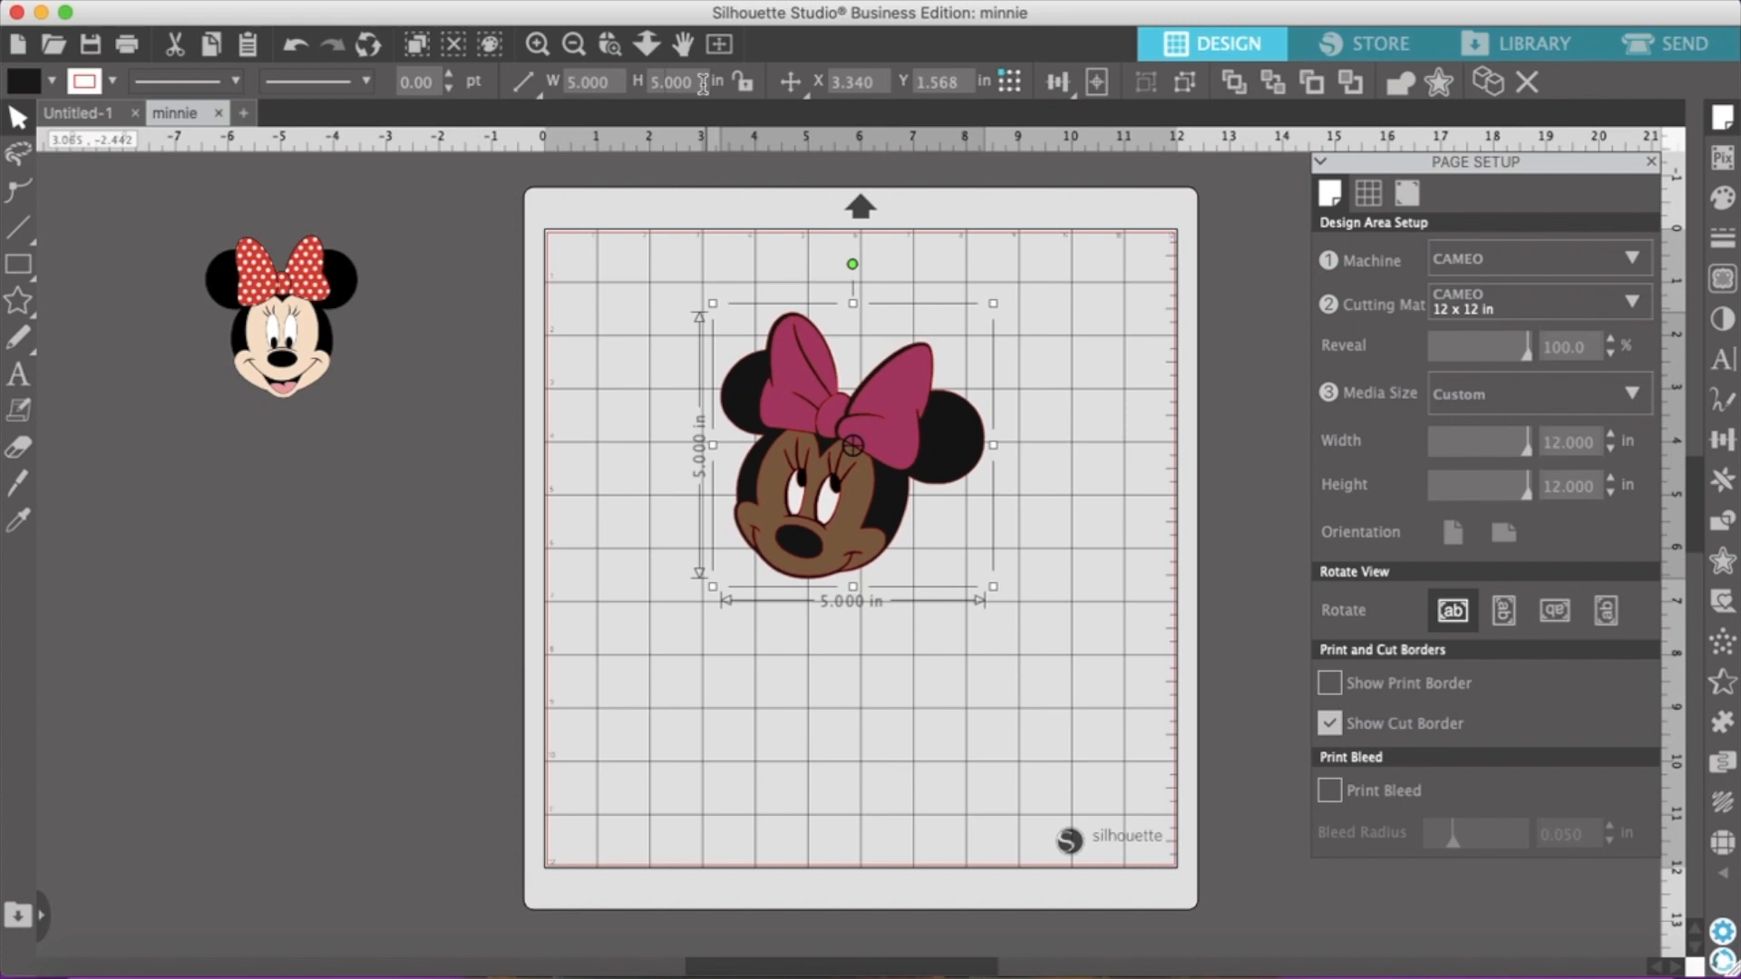
pyautogui.click(818, 635)
pyautogui.click(816, 515)
pyautogui.moveTo(866, 491); pyautogui.dragTo(862, 503)
pyautogui.click(579, 354)
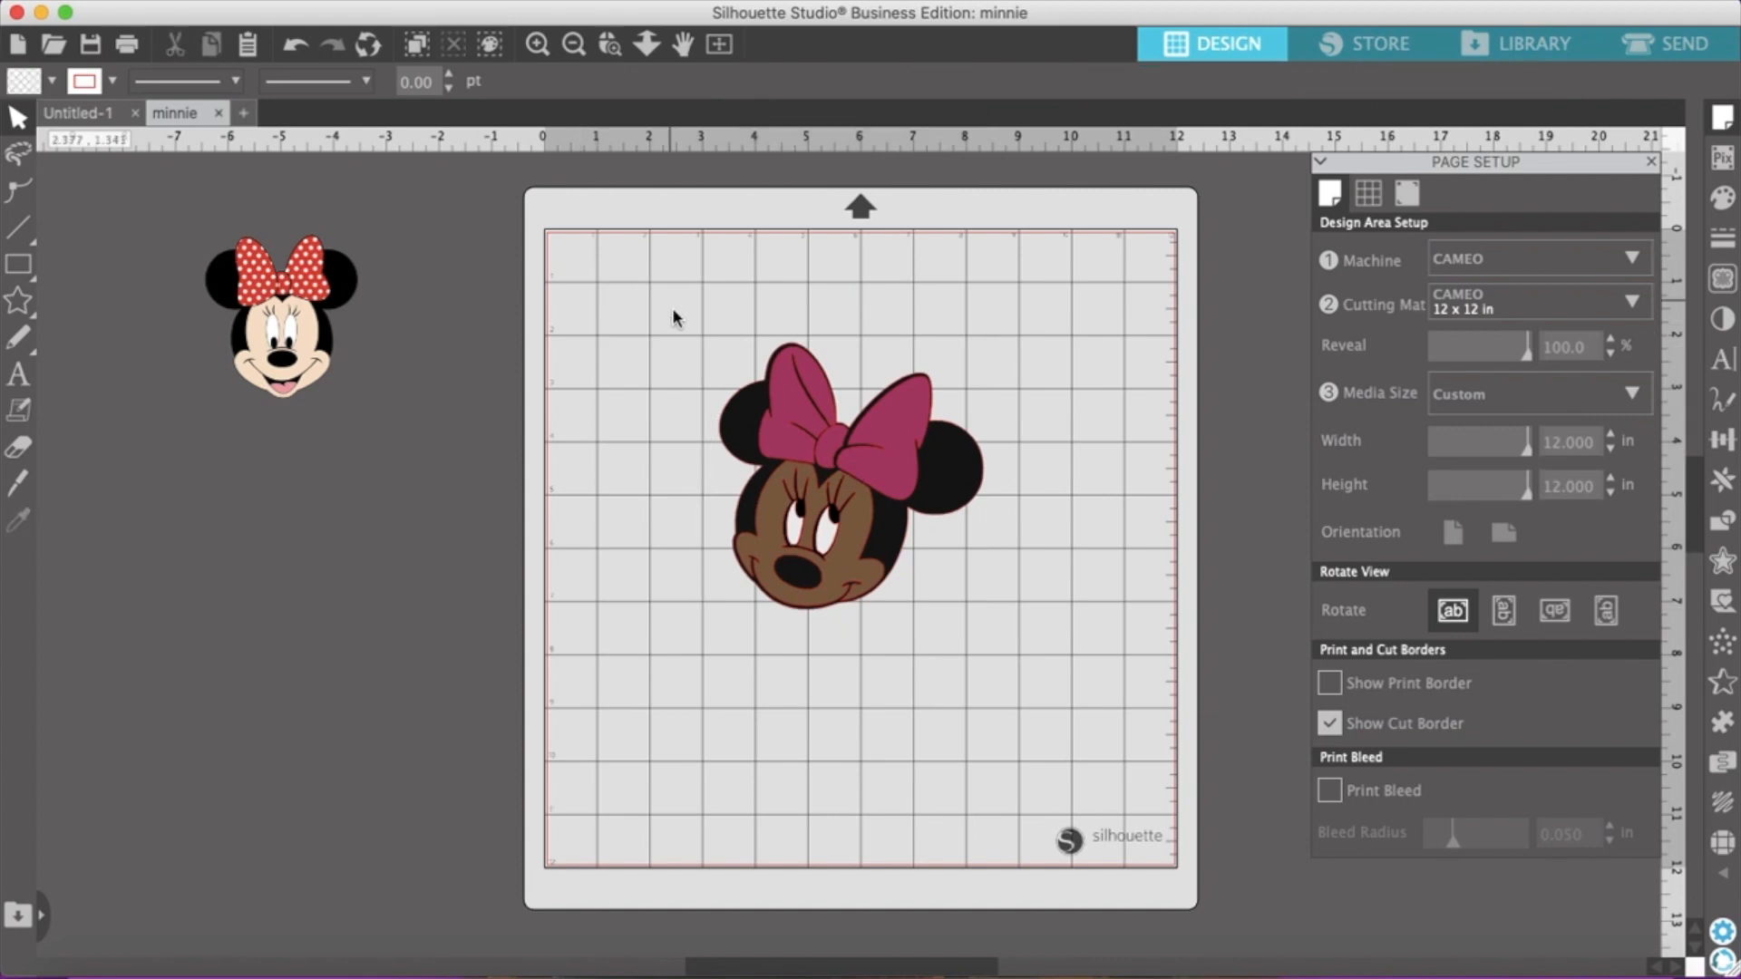
# Ungroup the resized Minnie face into its separate pieces
pyautogui.click(738, 544)
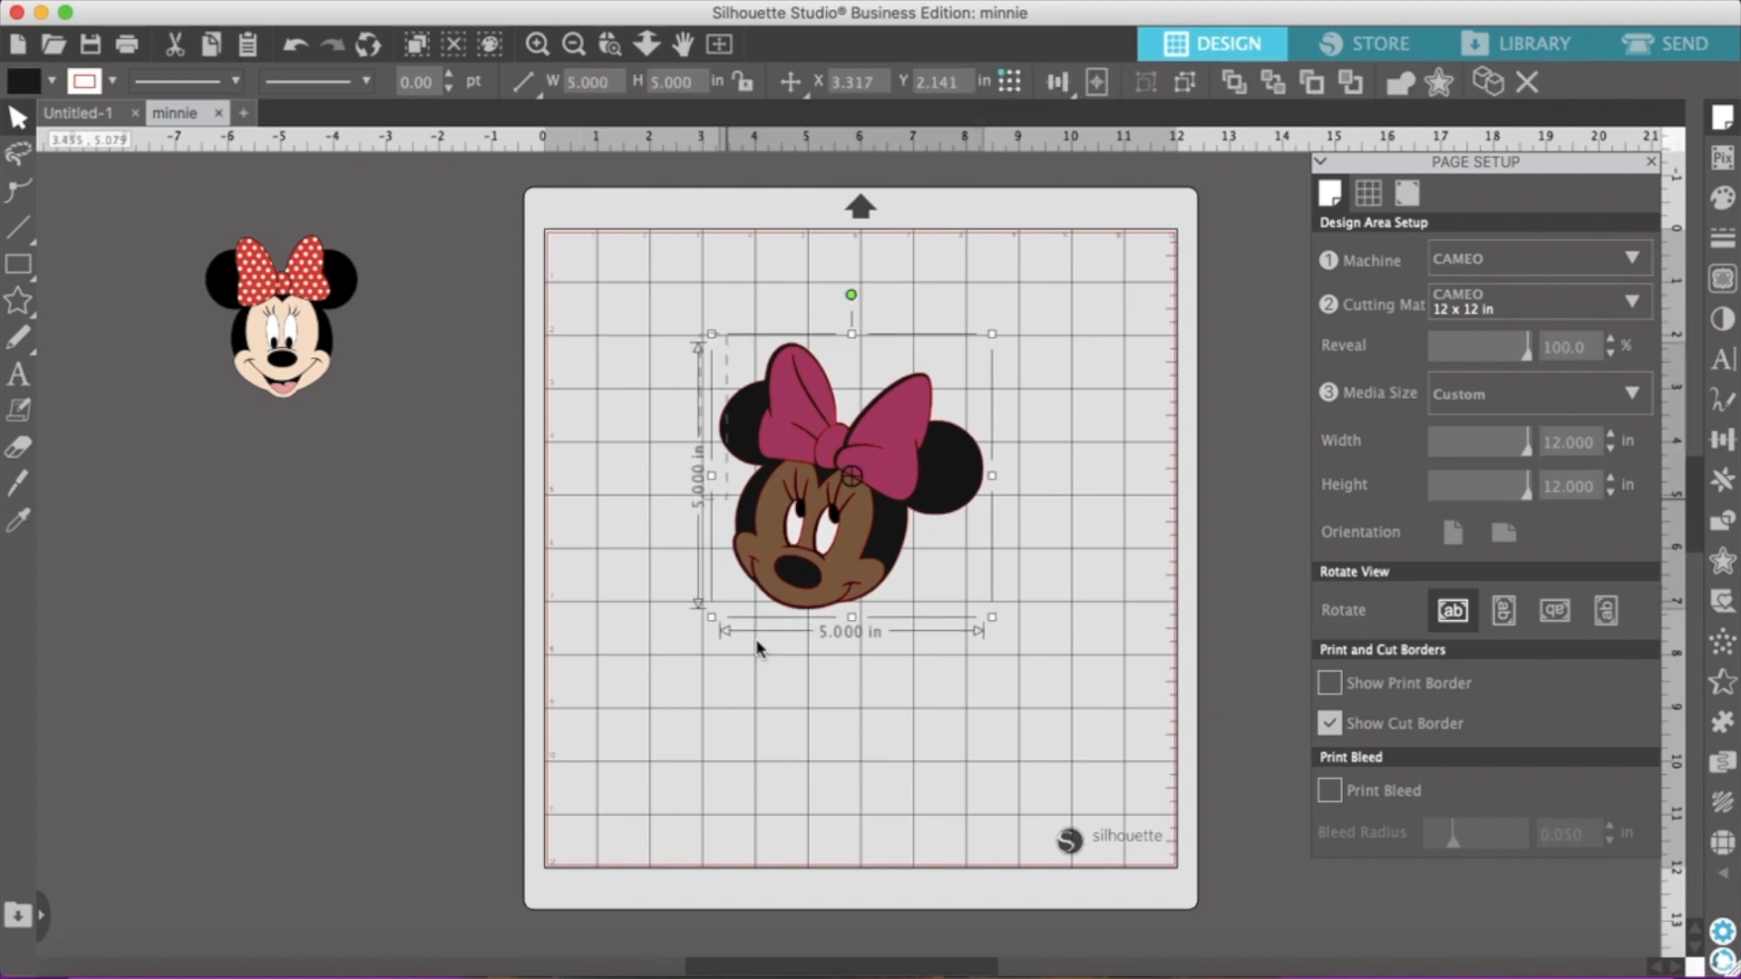
pyautogui.rightClick(903, 511)
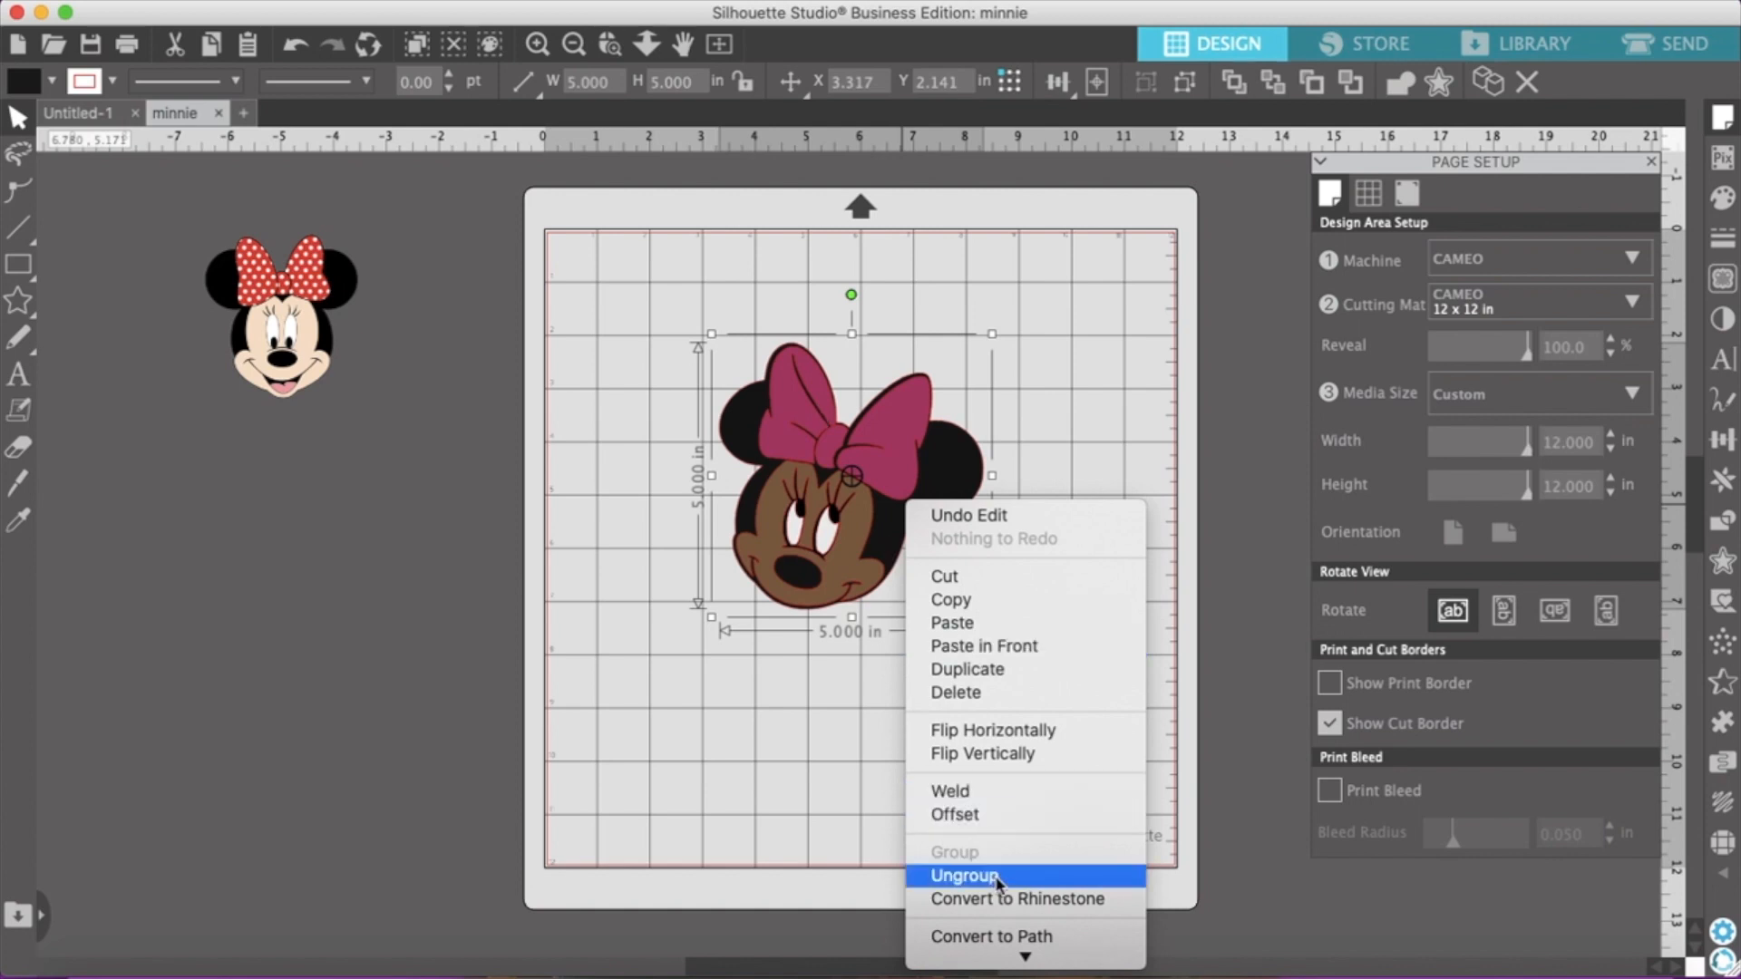
pyautogui.click(964, 876)
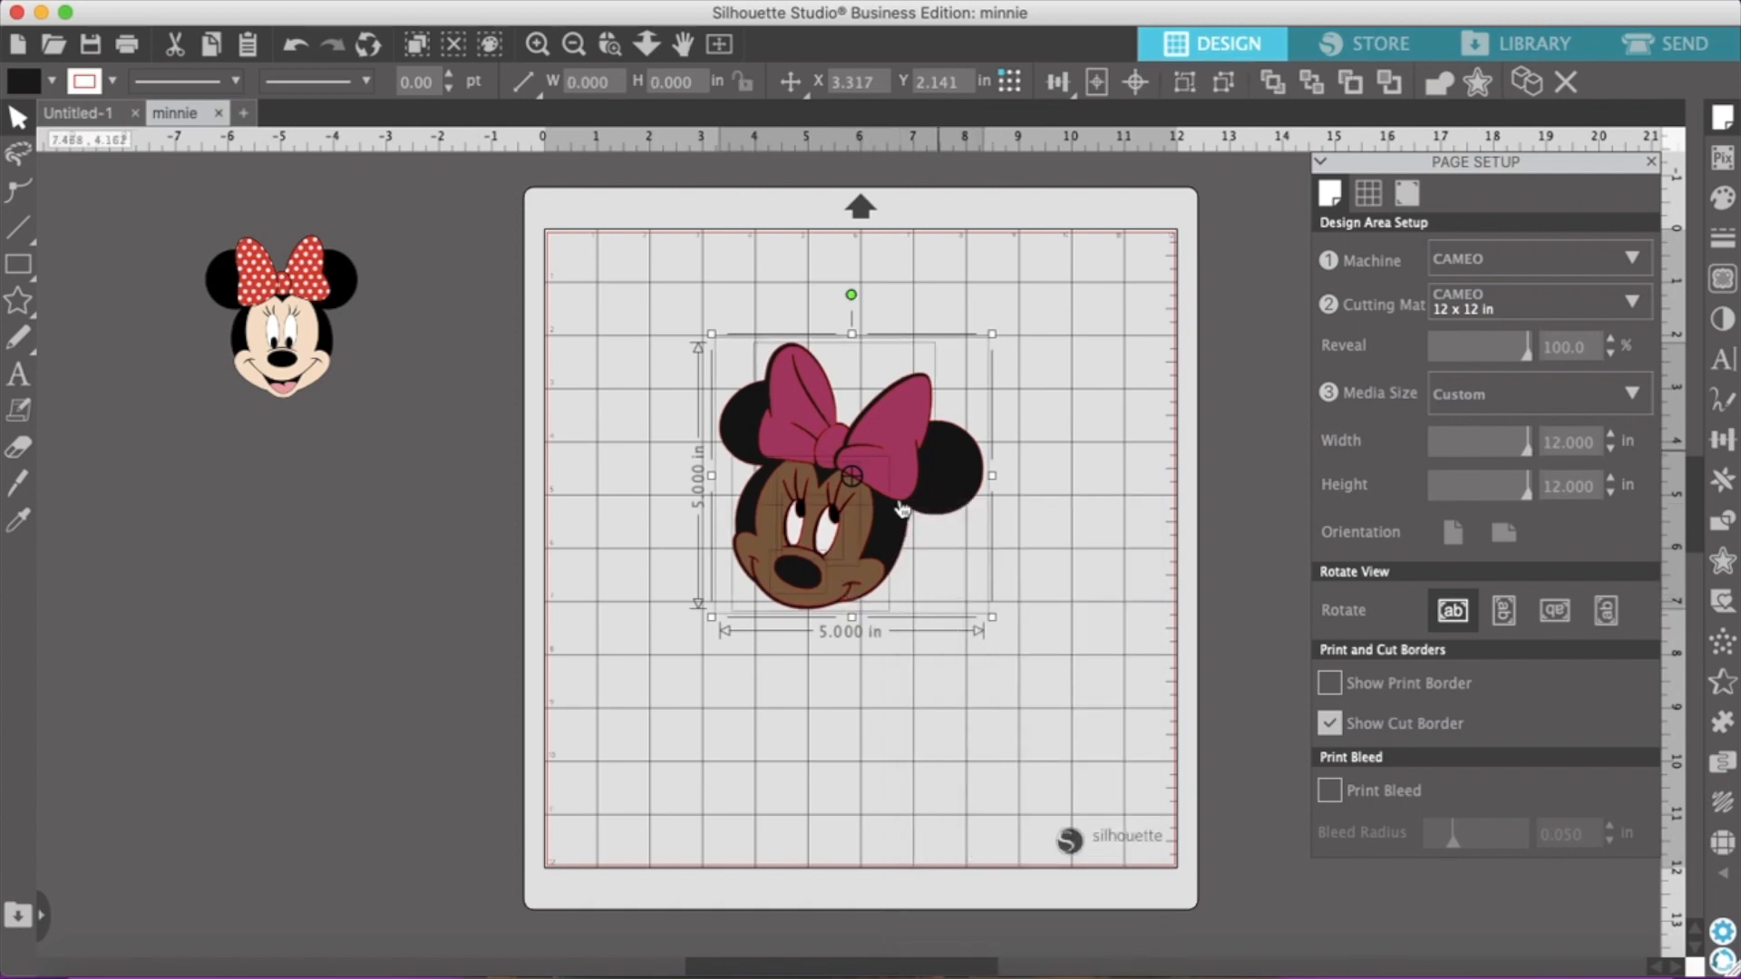
pyautogui.click(887, 716)
# Spread the black silhouette to the mat's upper-left corner, the brown face to its lower-left and the magenta bow to its upper-right
pyautogui.moveTo(885, 553); pyautogui.dragTo(723, 444)
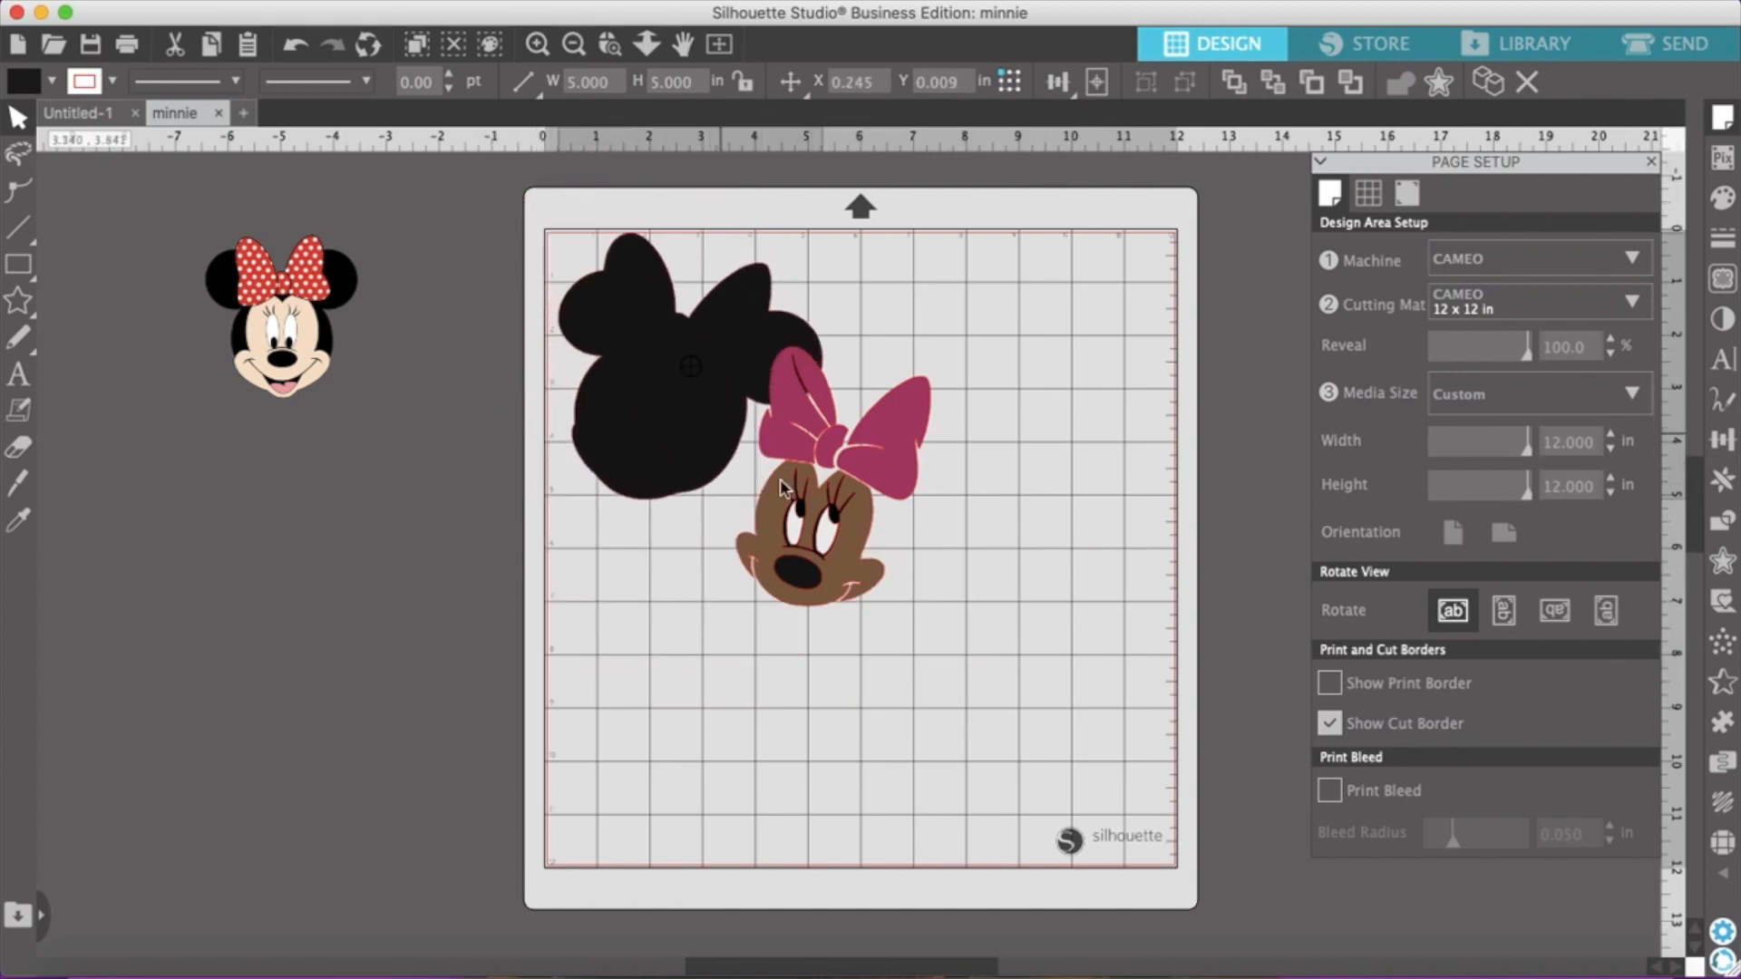
pyautogui.moveTo(825, 596); pyautogui.dragTo(659, 839)
pyautogui.moveTo(887, 458); pyautogui.dragTo(1126, 349)
pyautogui.click(766, 567)
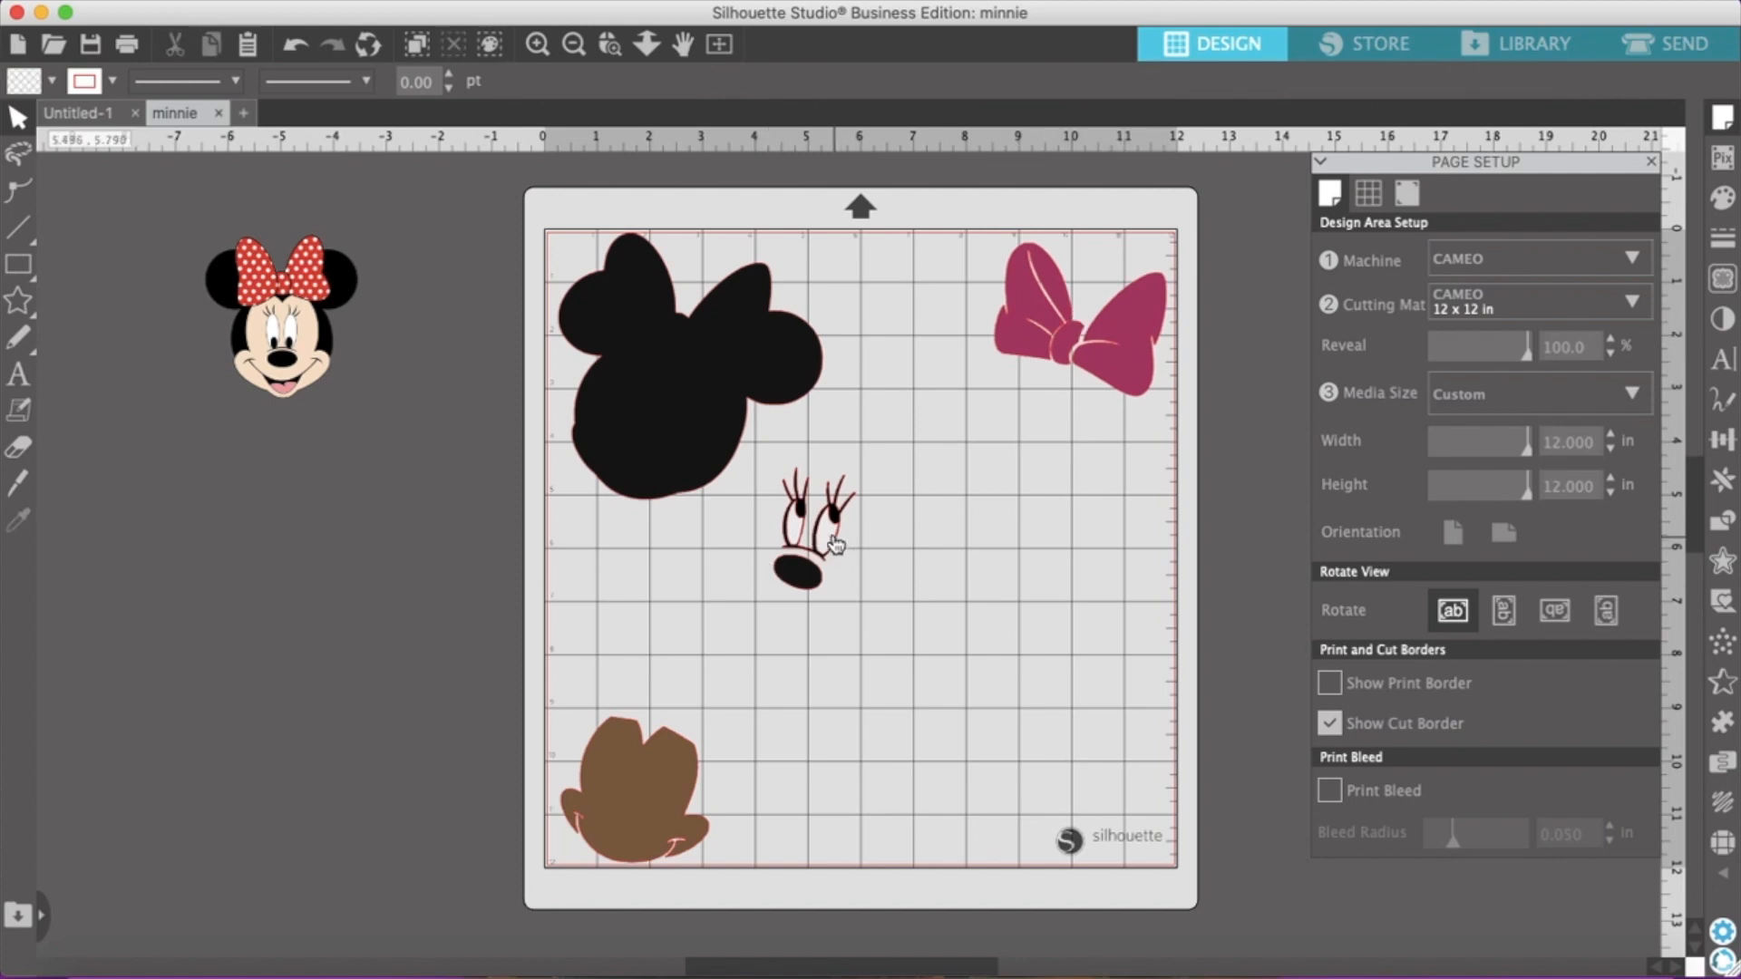
# Move the light eye shapes to the mat's lower-right corner and the nose and lashed eyes close to the black silhouette
pyautogui.moveTo(855, 555); pyautogui.dragTo(1151, 846)
pyautogui.moveTo(641, 816); pyautogui.dragTo(643, 809)
pyautogui.moveTo(798, 573); pyautogui.dragTo(587, 510)
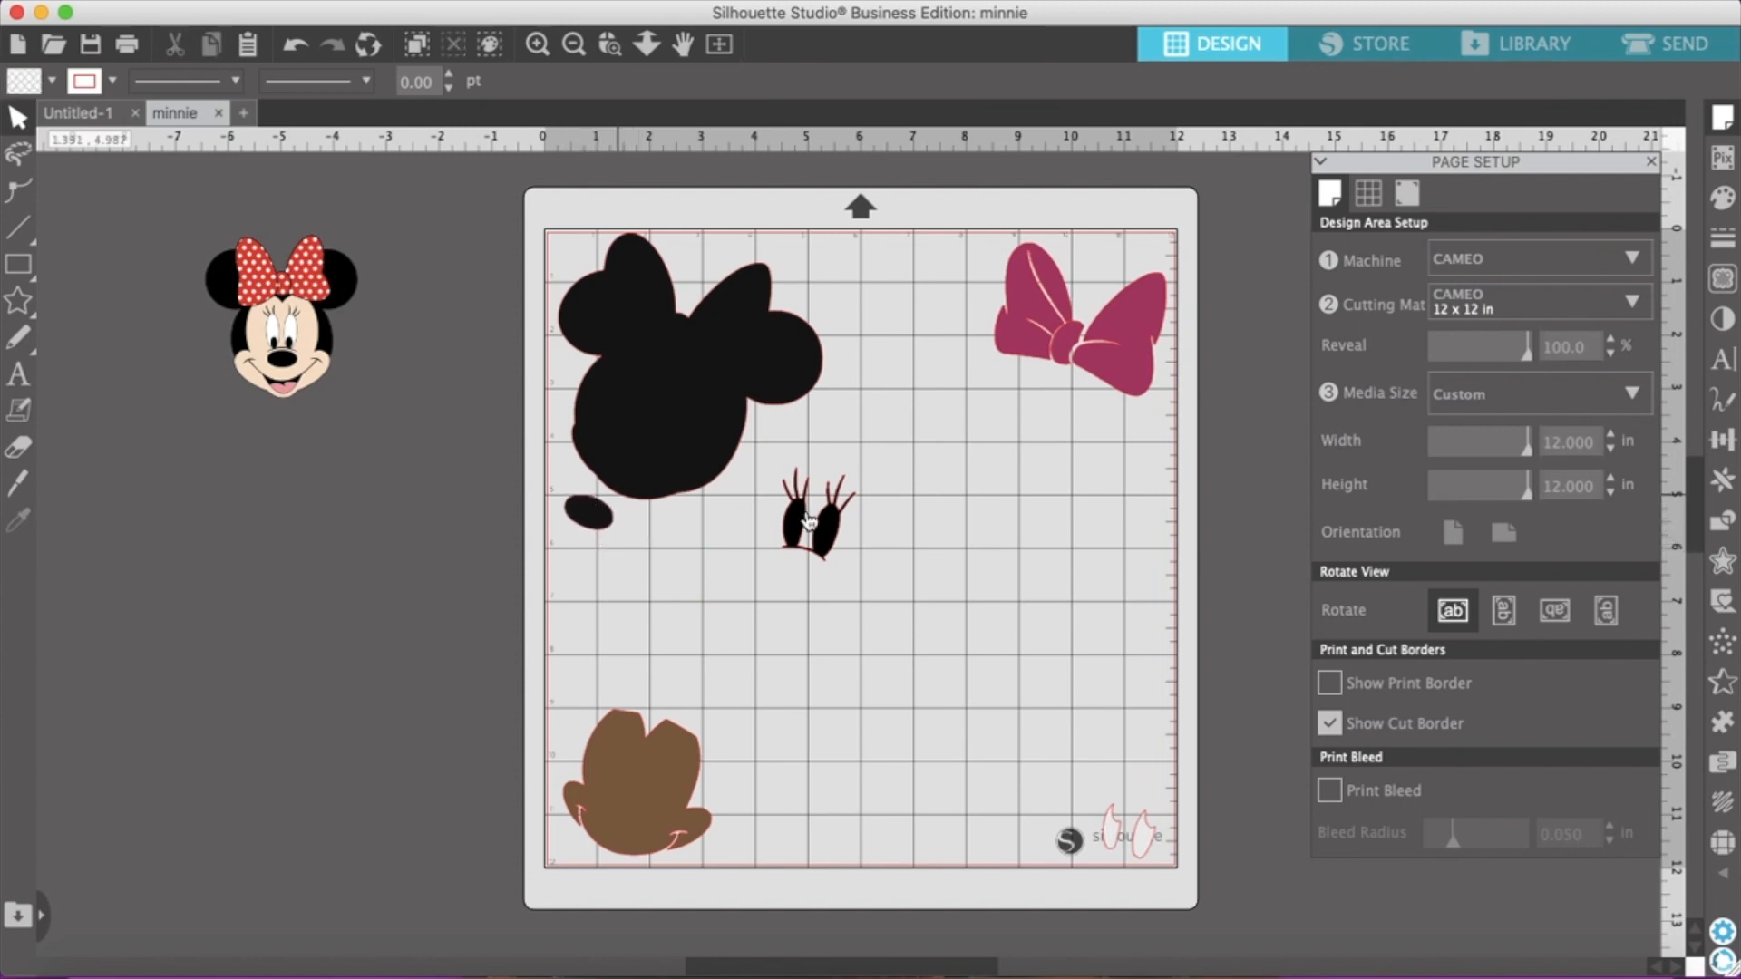
pyautogui.moveTo(828, 550); pyautogui.dragTo(798, 524)
pyautogui.click(792, 524)
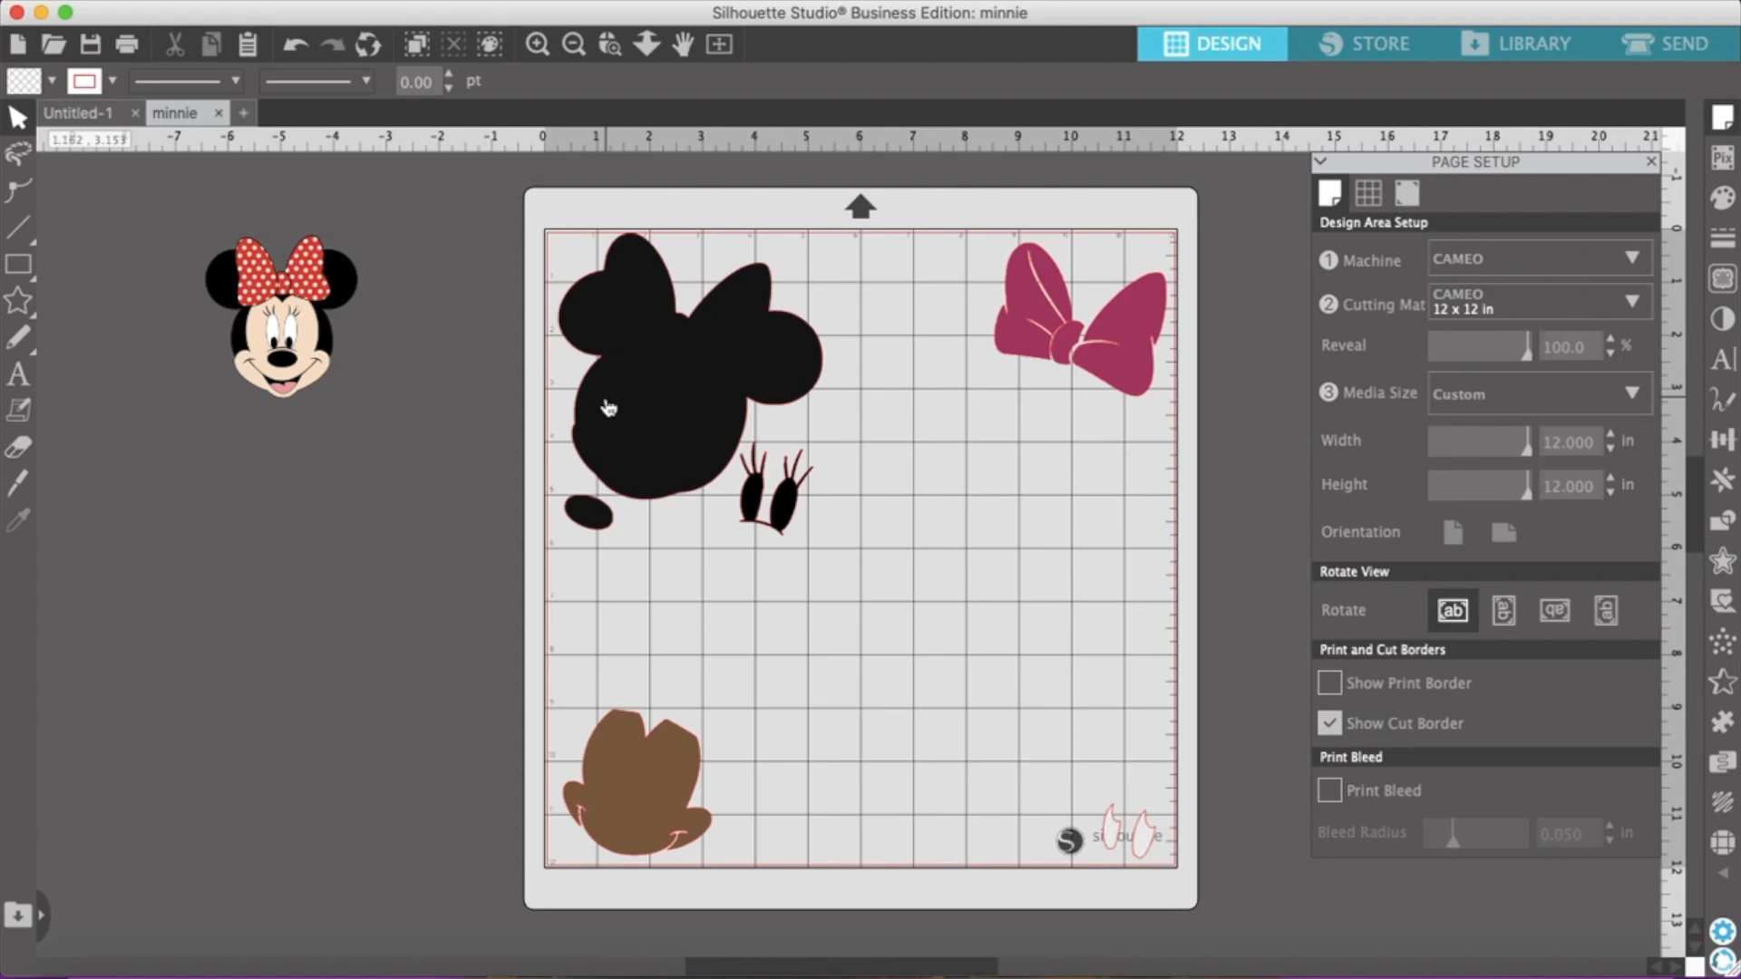
pyautogui.click(1099, 351)
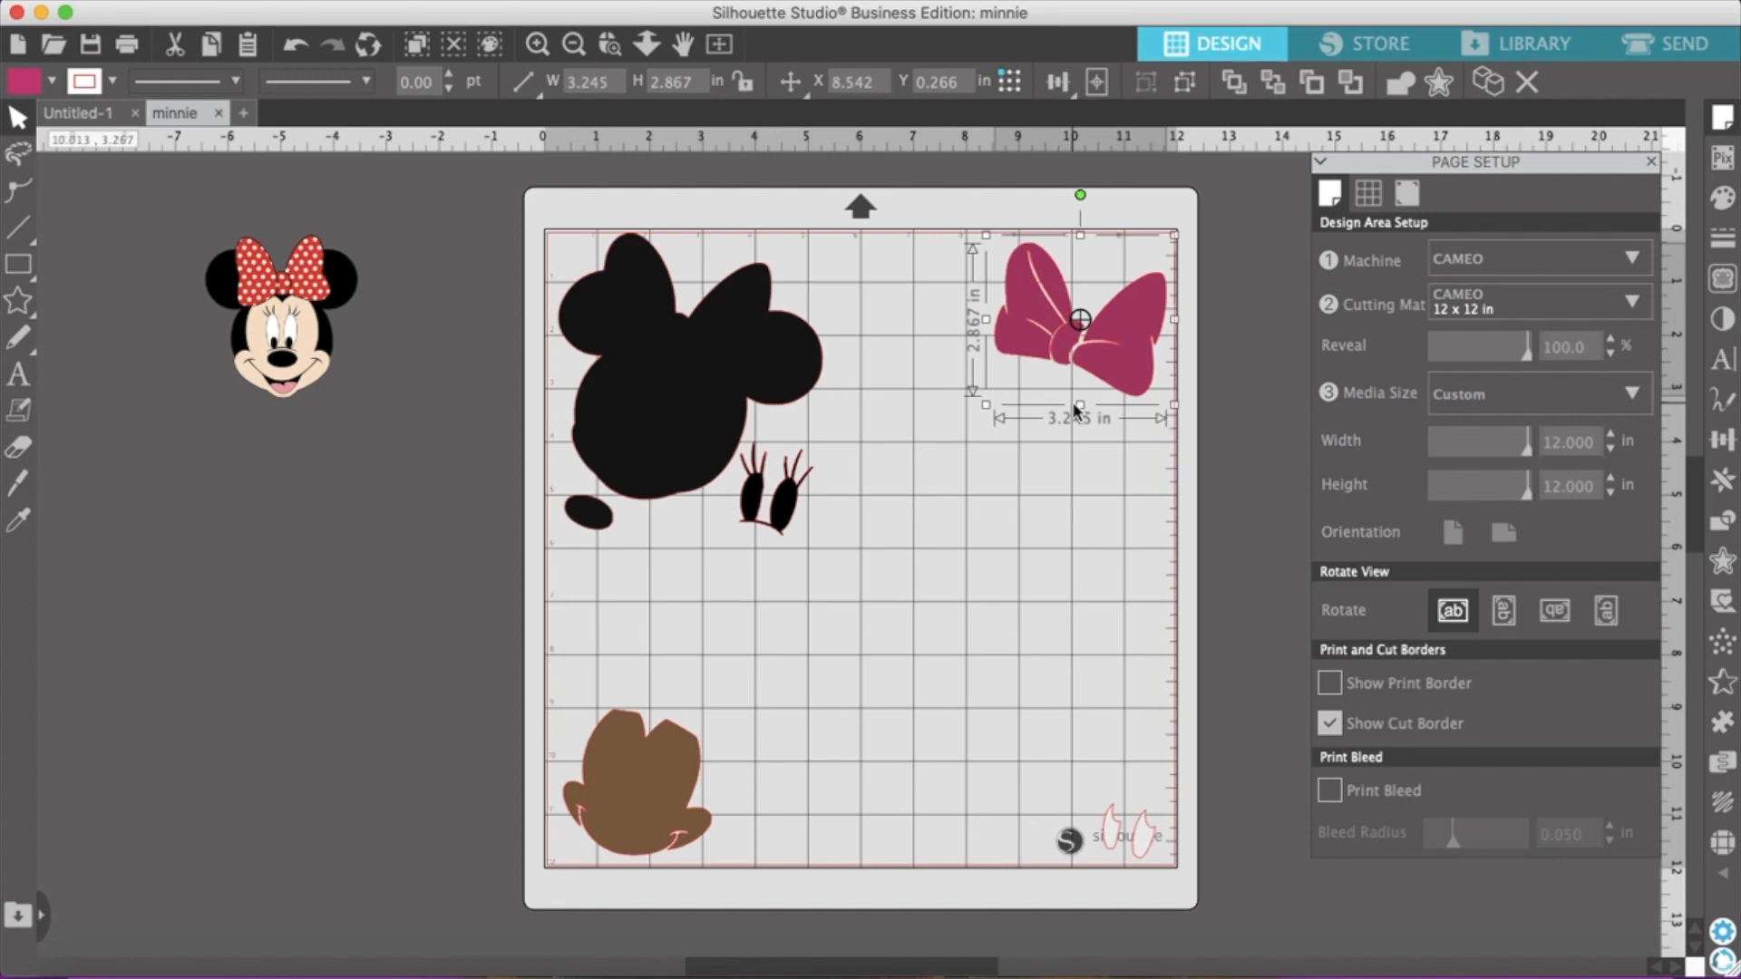
pyautogui.click(673, 775)
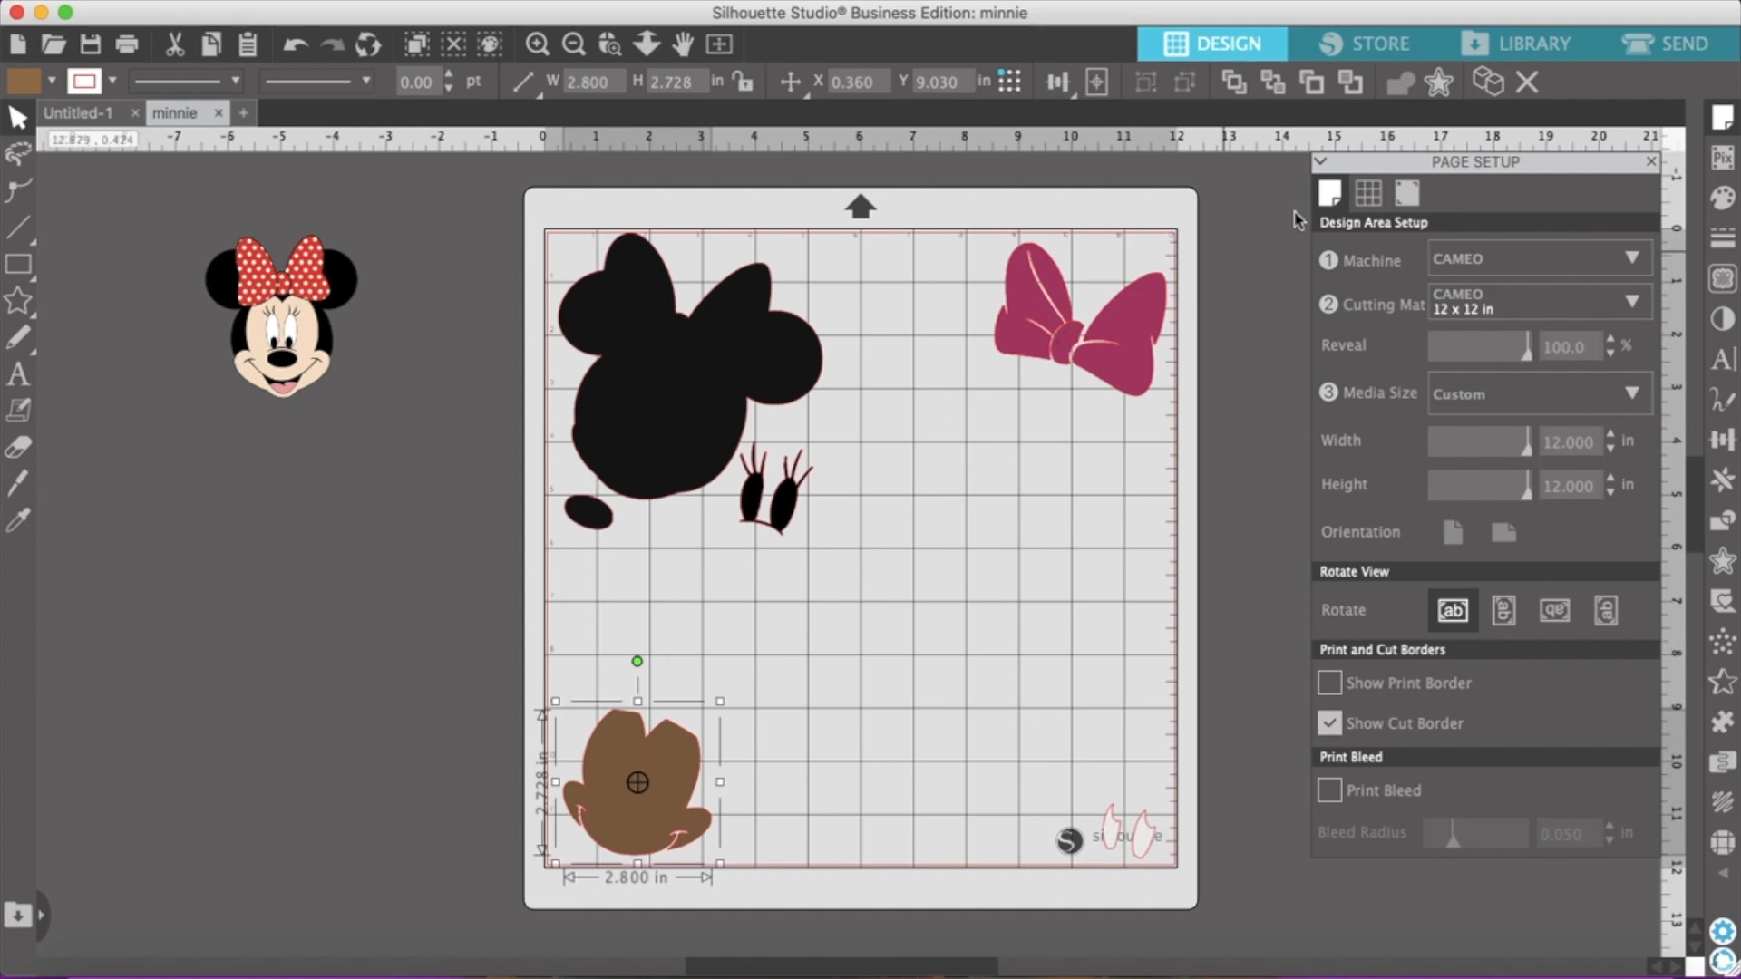
# Open the cut settings and set Tool 1's material to Vinyl, Silhouette Oracal 651
pyautogui.click(1694, 55)
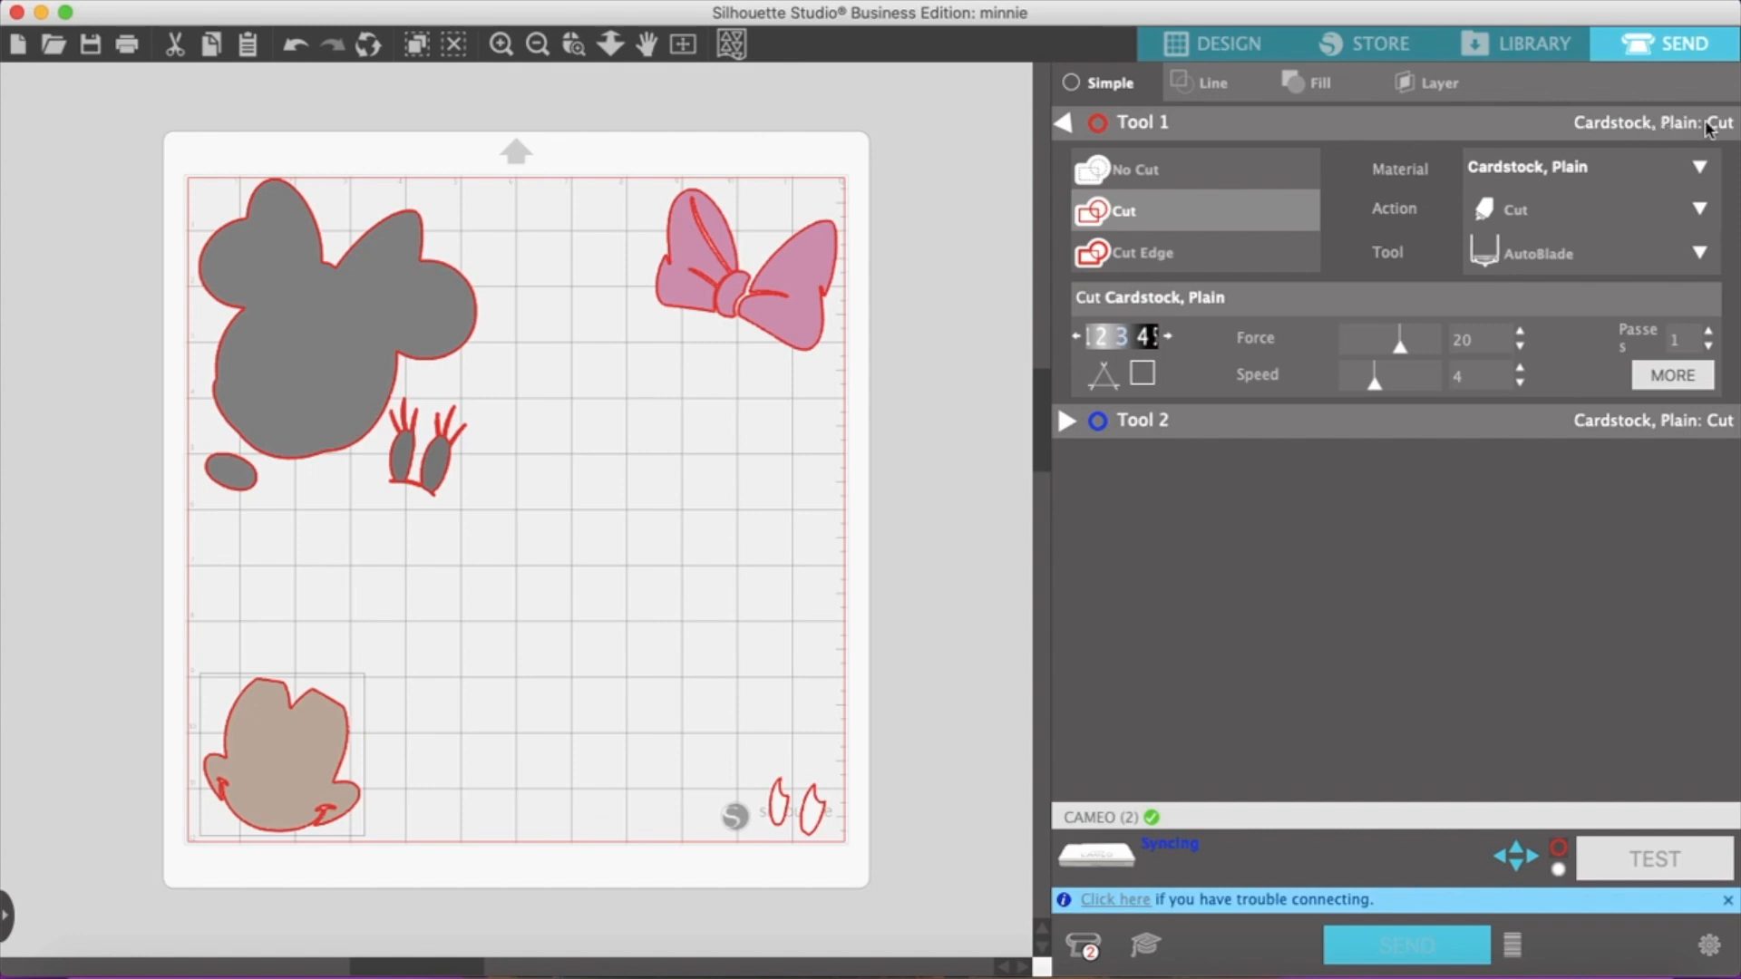
pyautogui.click(1702, 167)
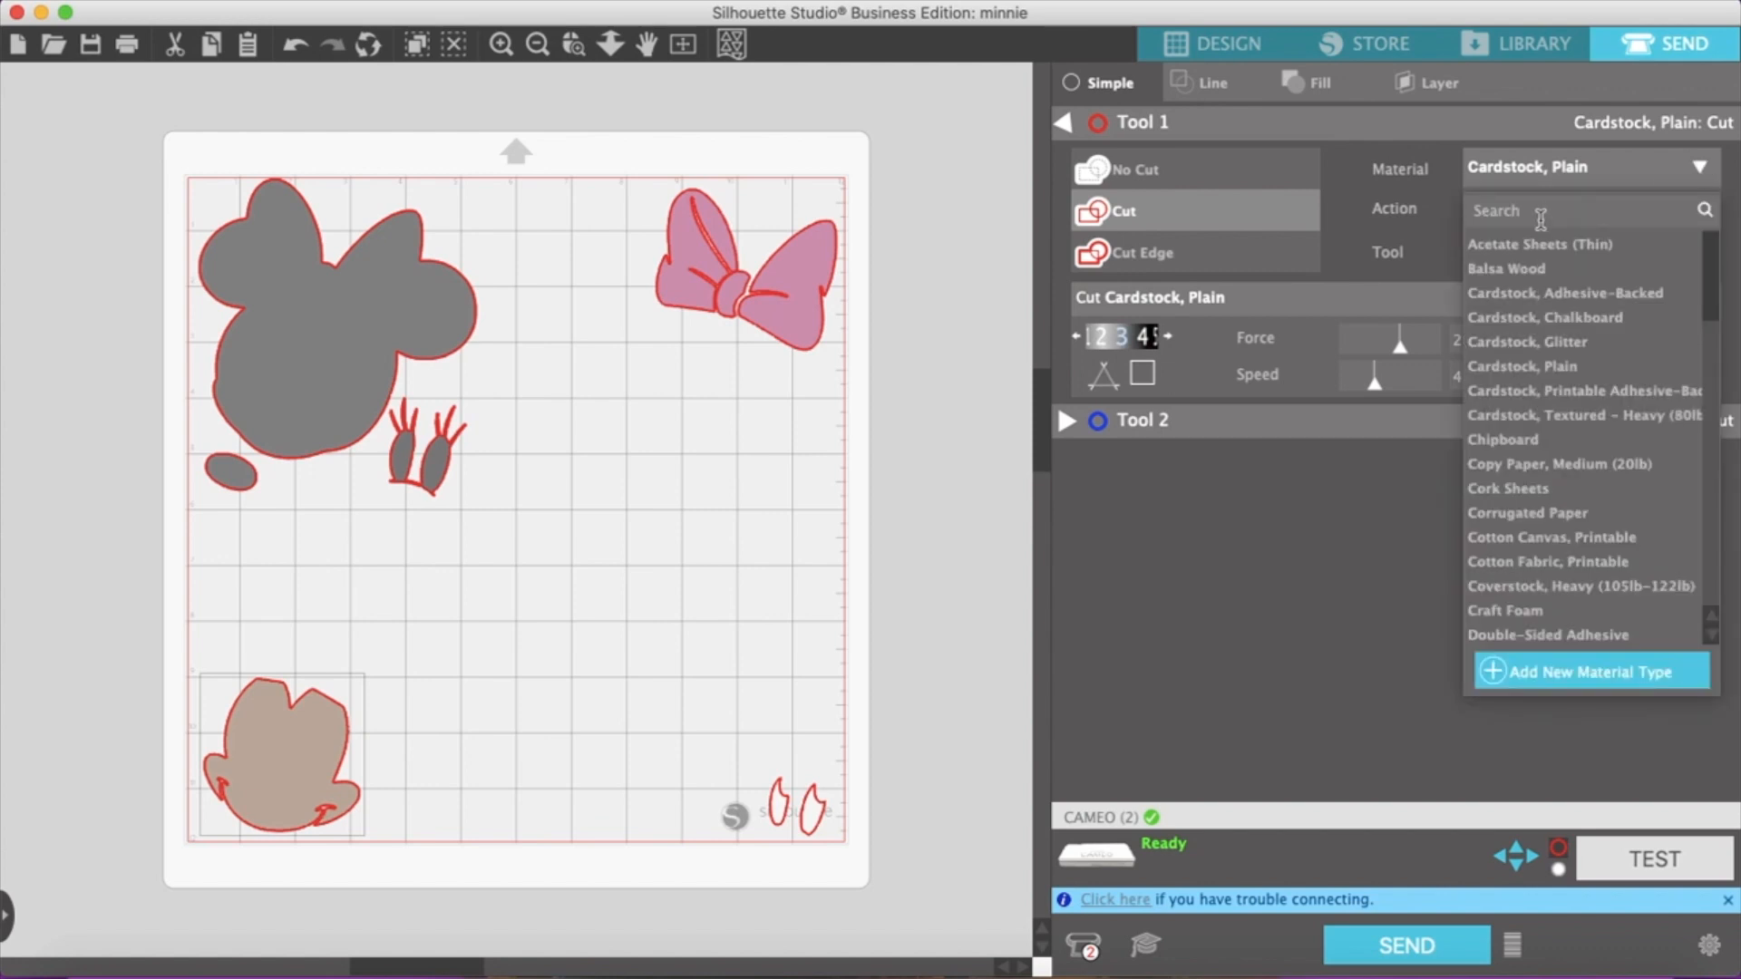
pyautogui.write('651')
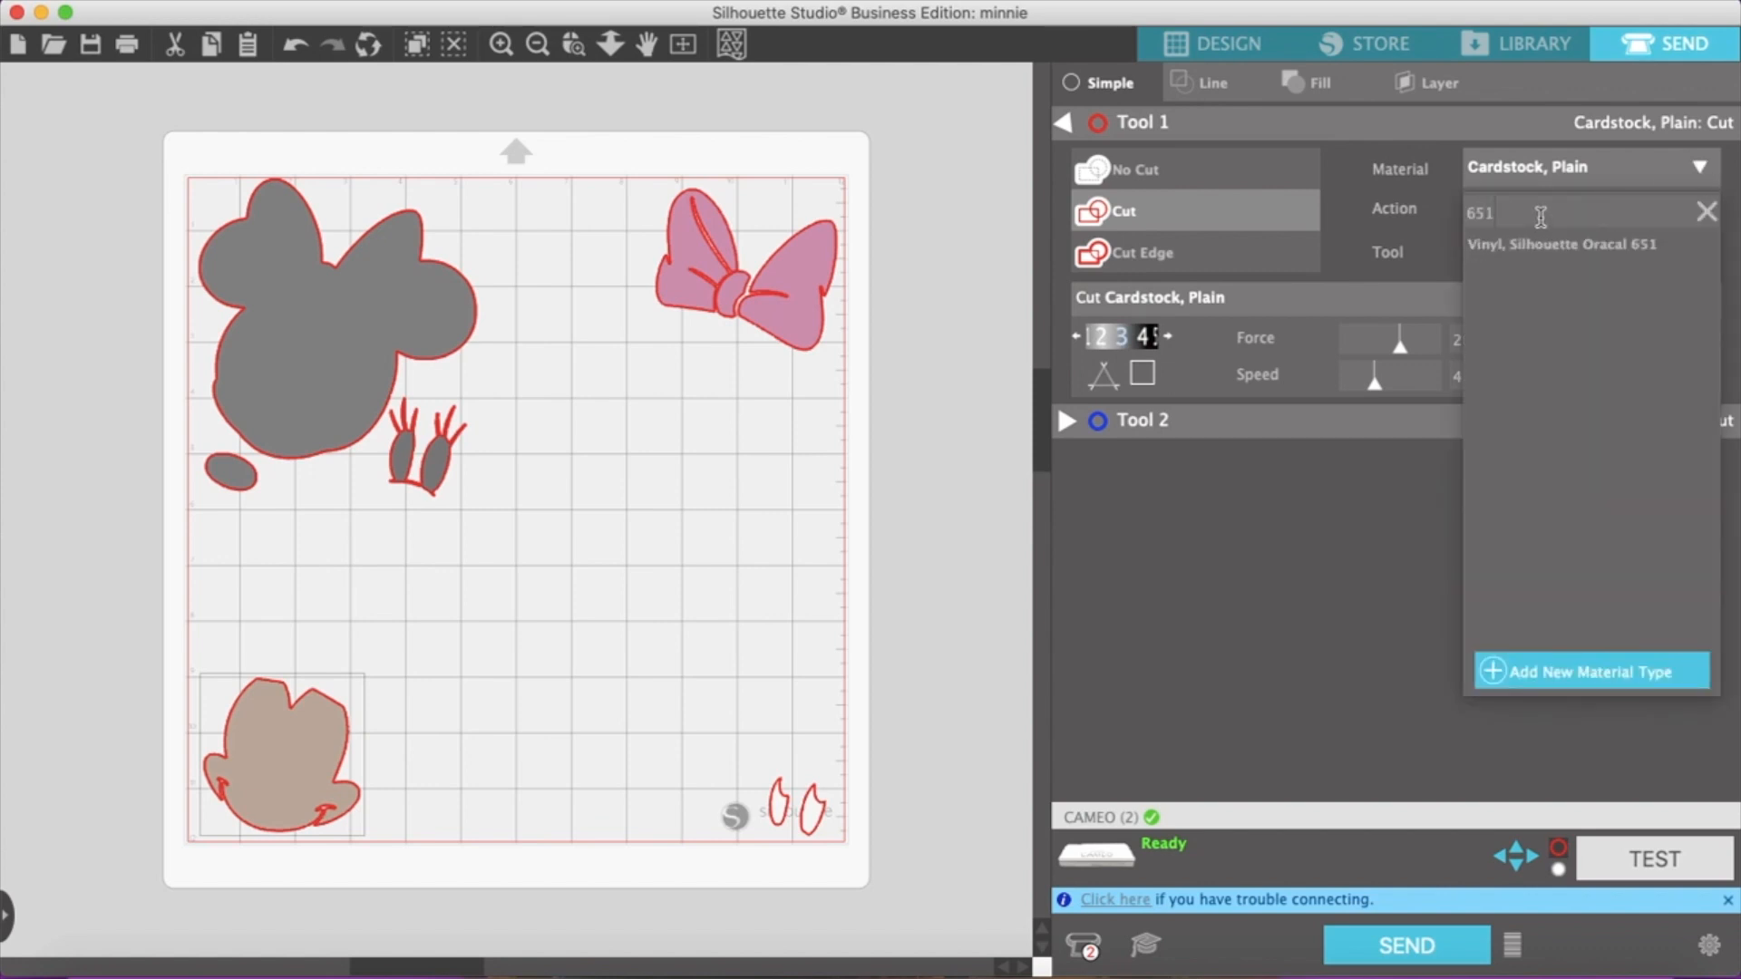
pyautogui.click(1620, 243)
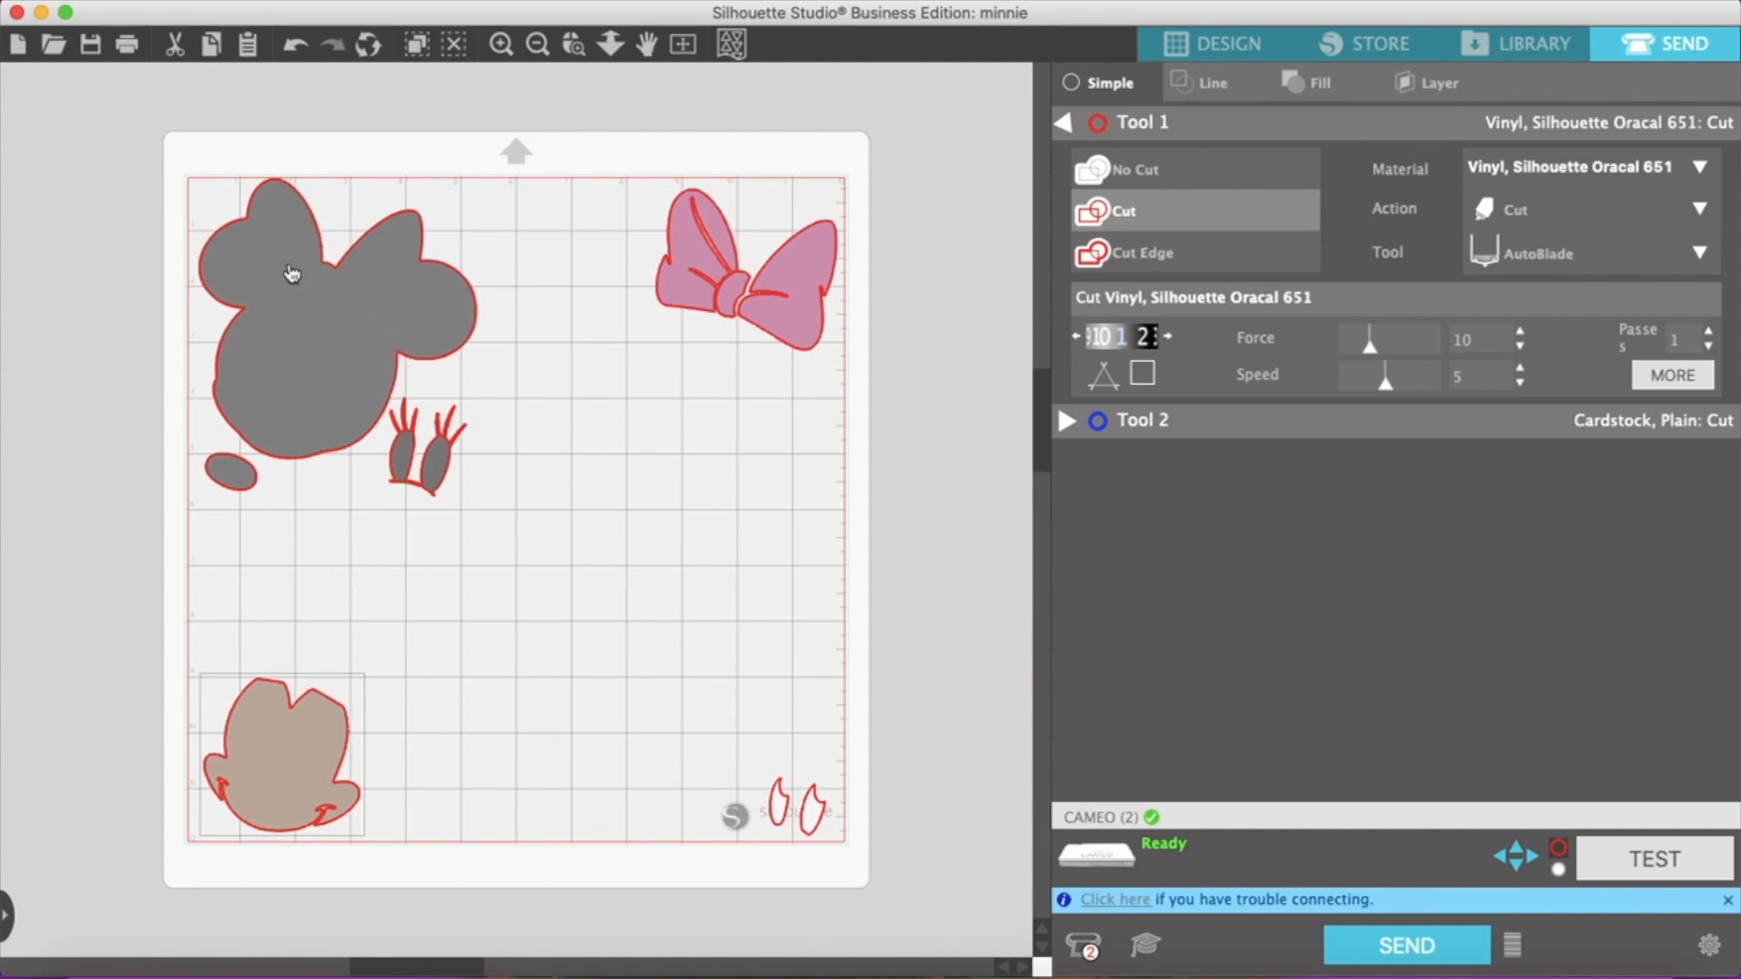
# Nudge the black silhouette slightly down the mat and send the cut job to the CAMEO
pyautogui.click(294, 319)
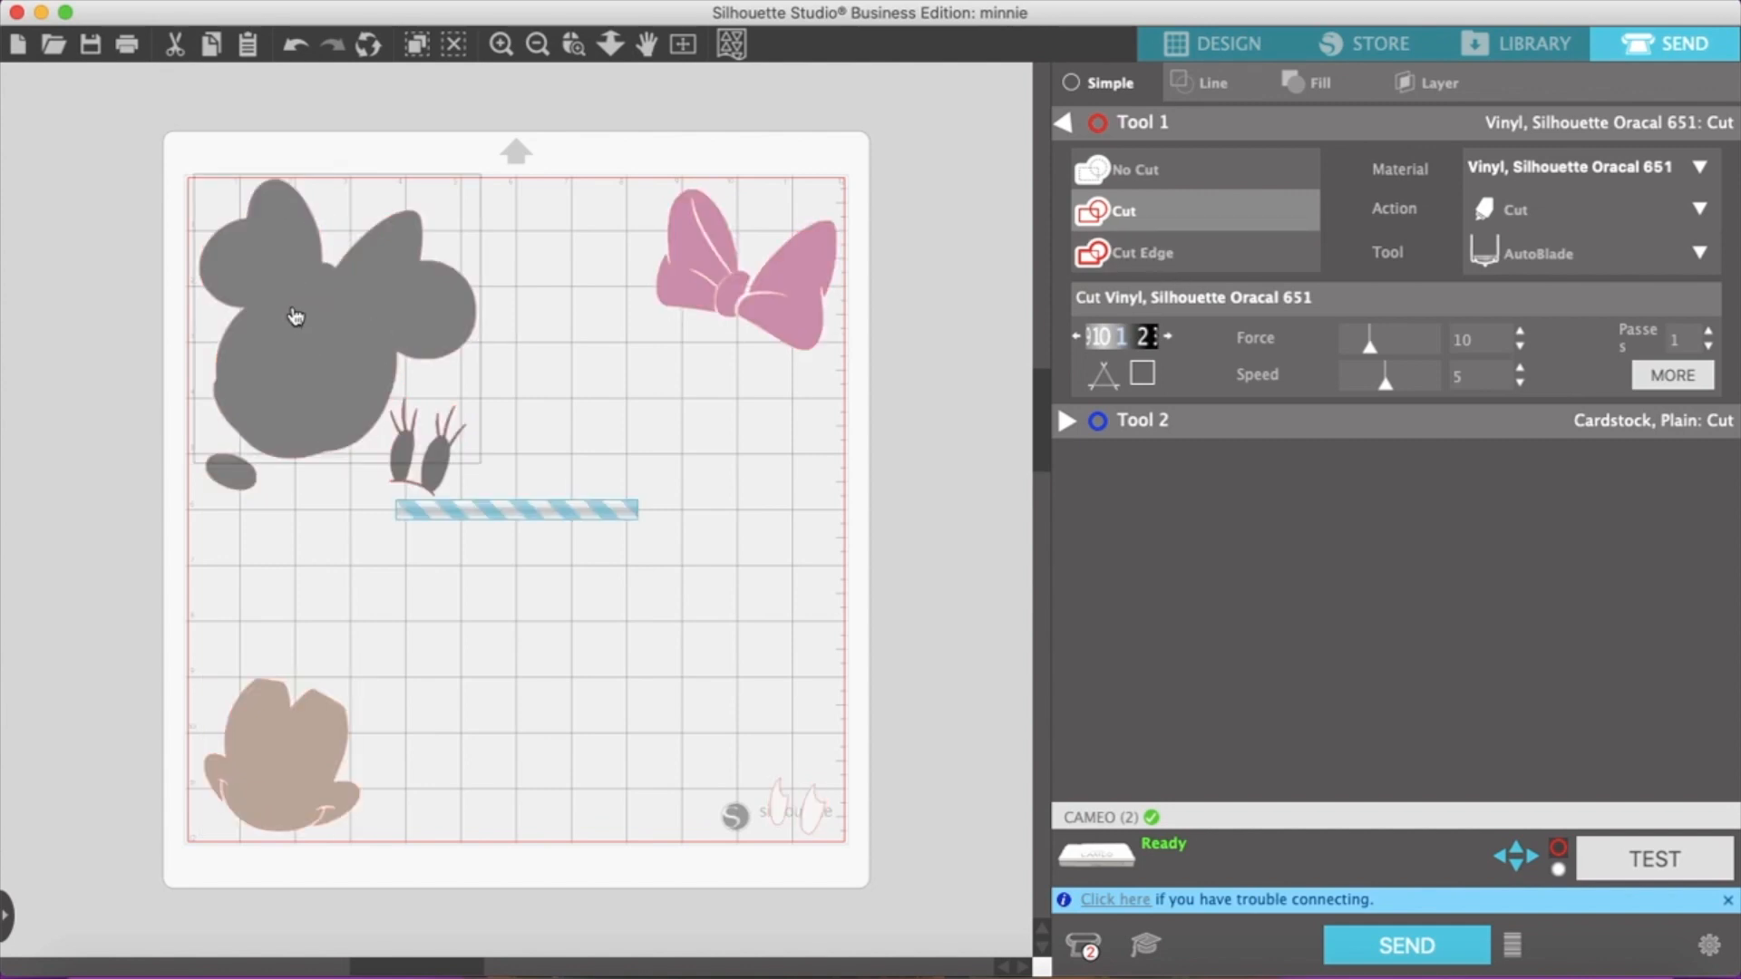
pyautogui.click(336, 329)
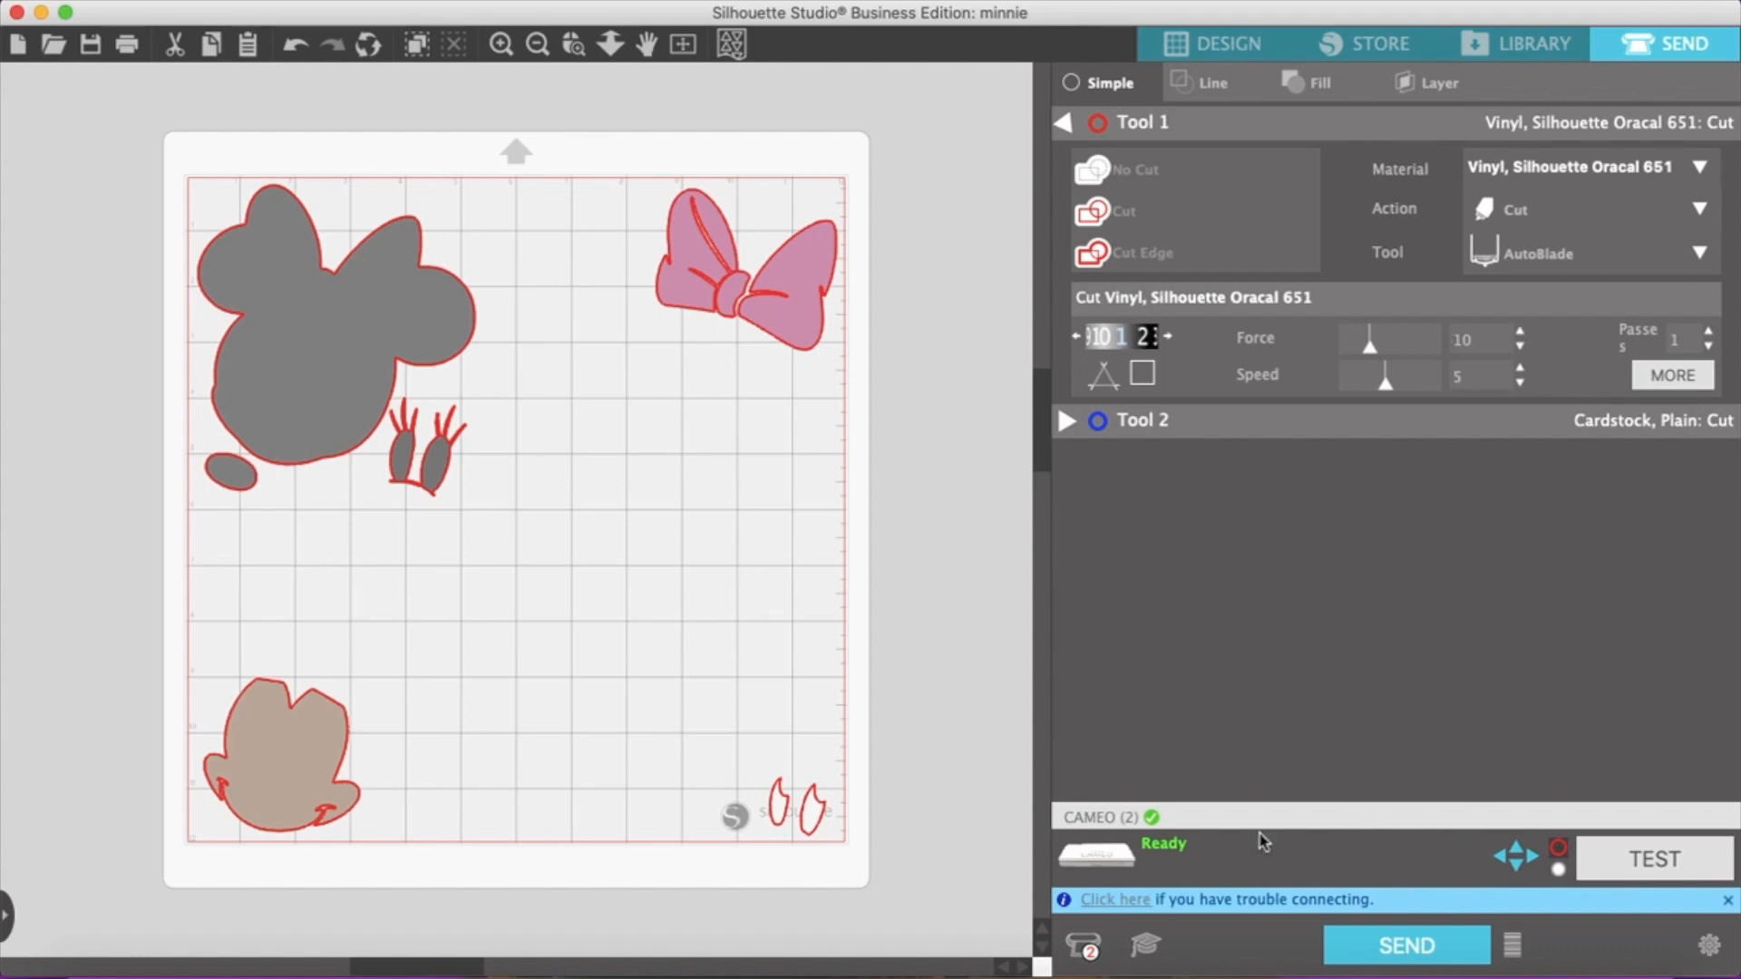
pyautogui.click(1453, 949)
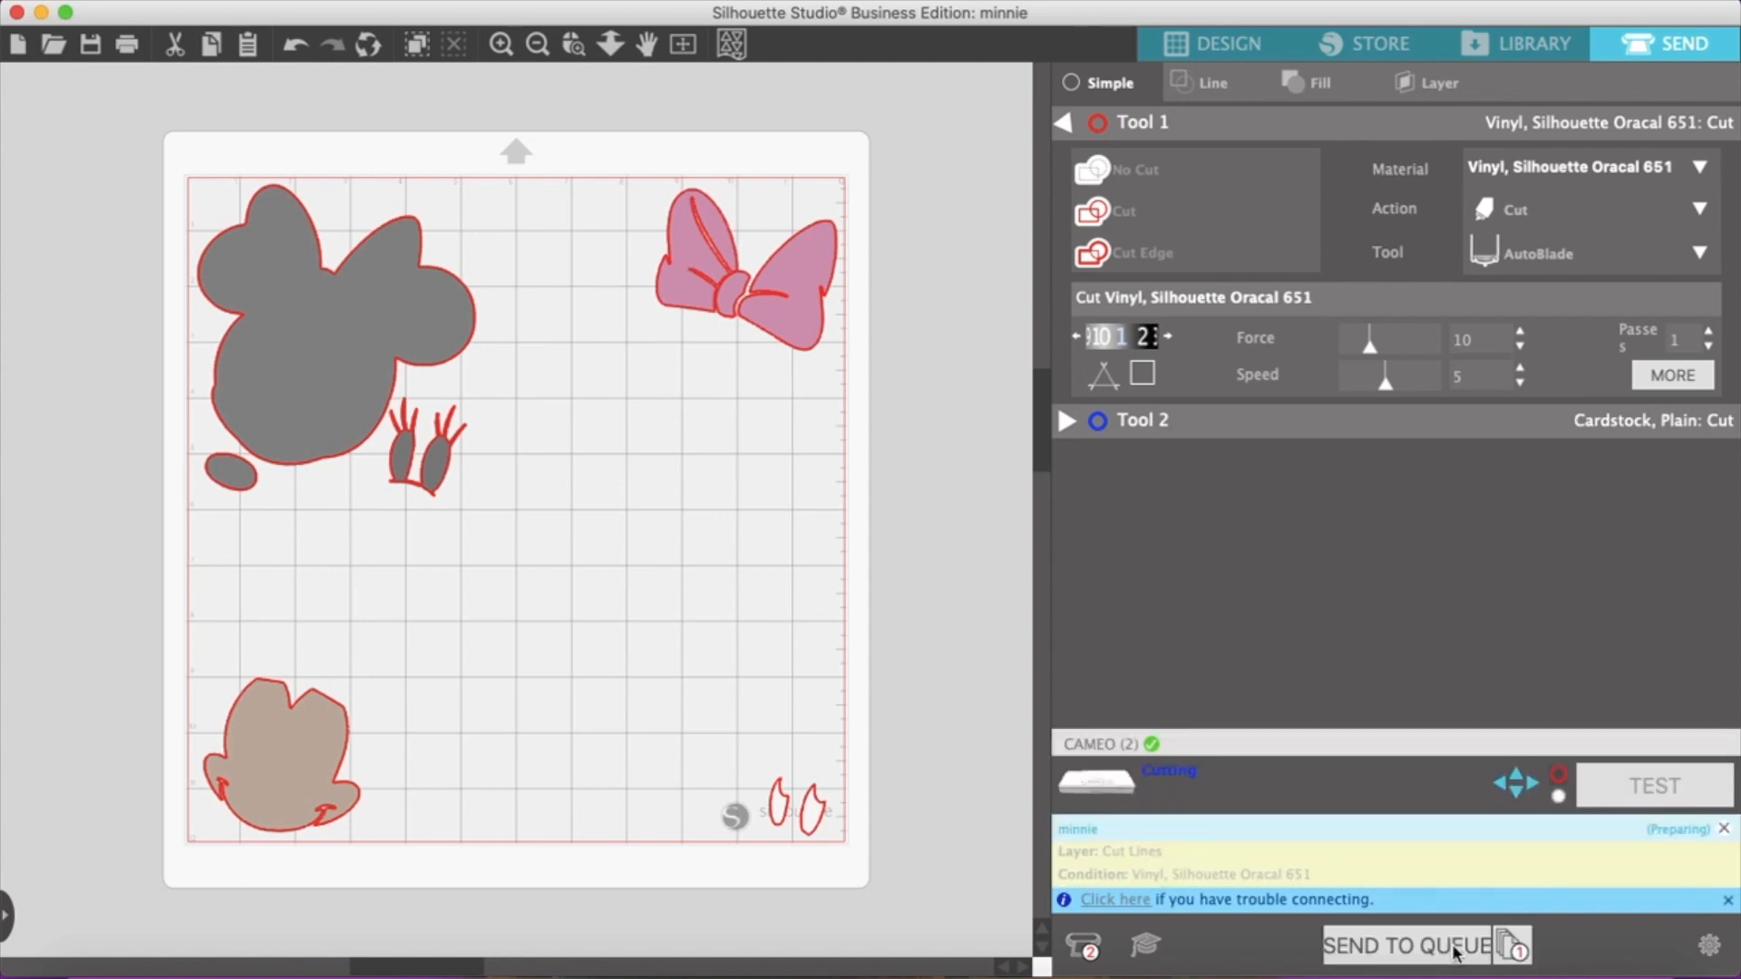